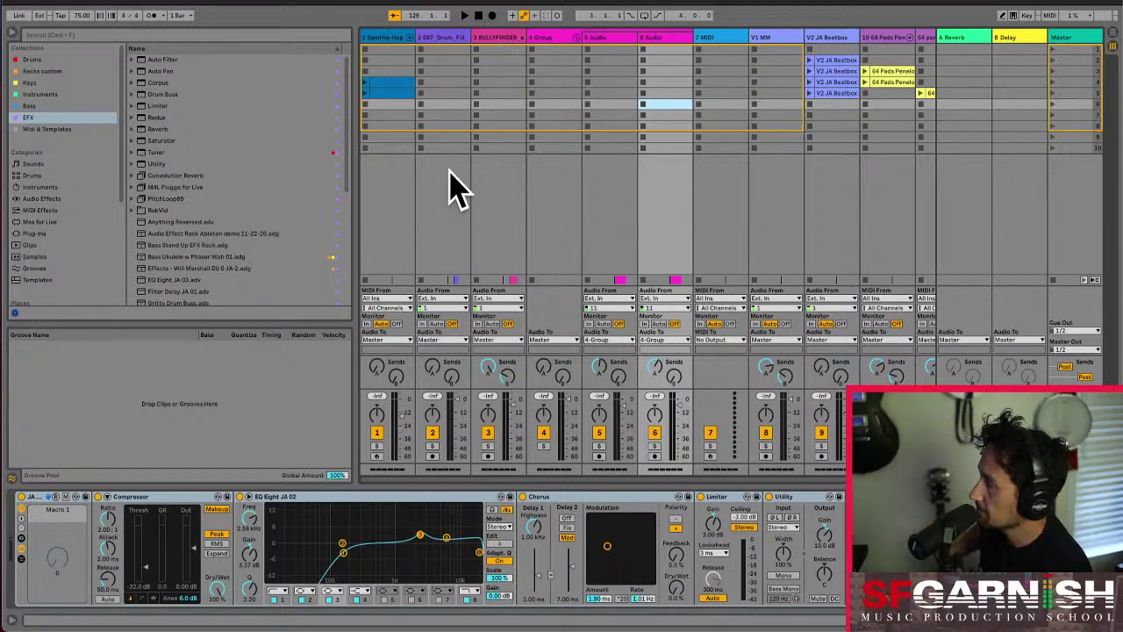
# - Hide the browser and show the devices on the Delay return and on the drum fill track
pyautogui.click(12, 33)
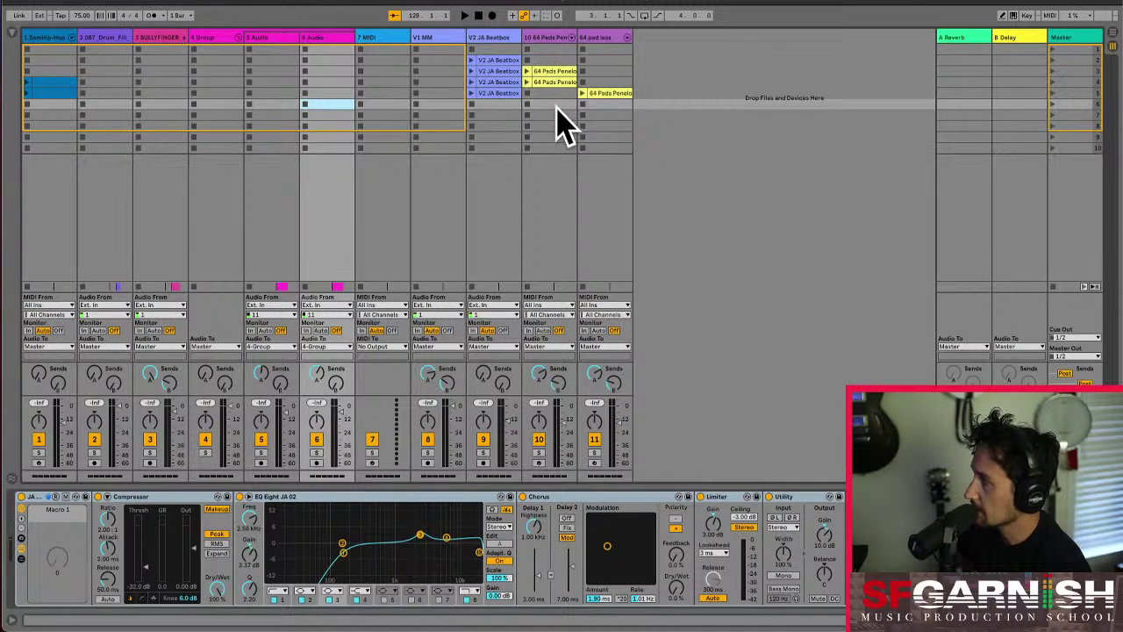
pyautogui.click(1020, 72)
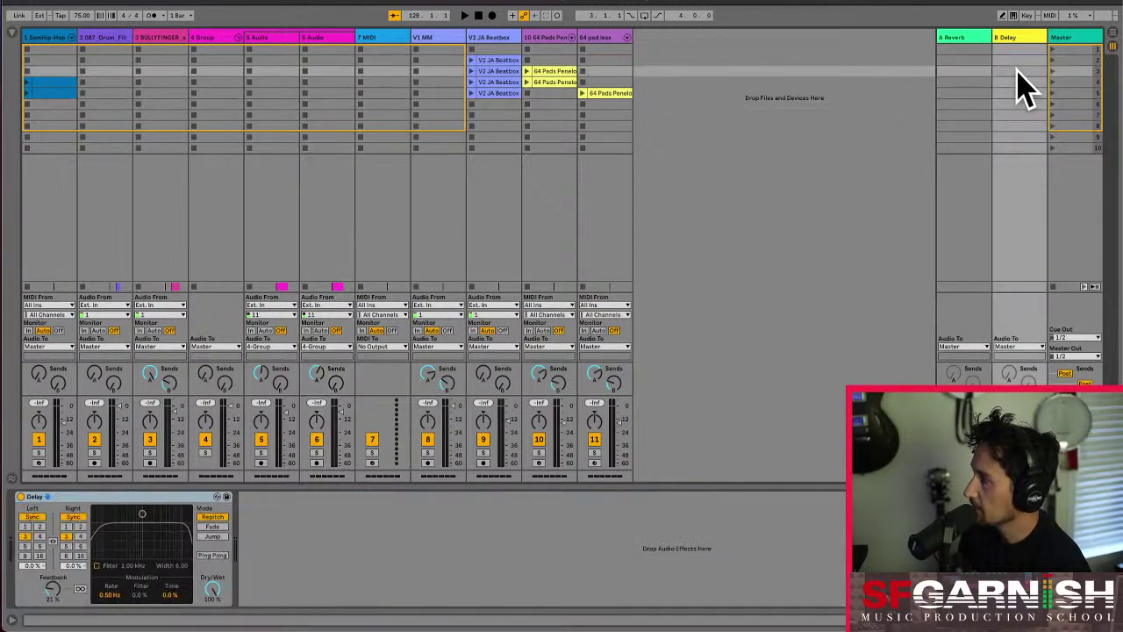
pyautogui.click(1019, 62)
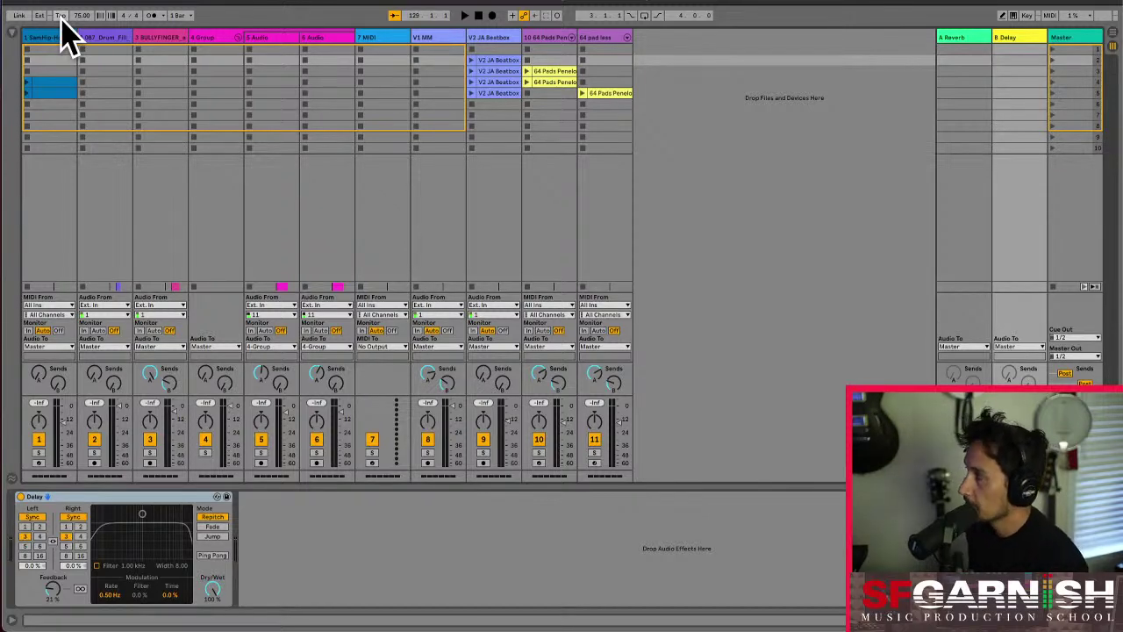
pyautogui.click(107, 84)
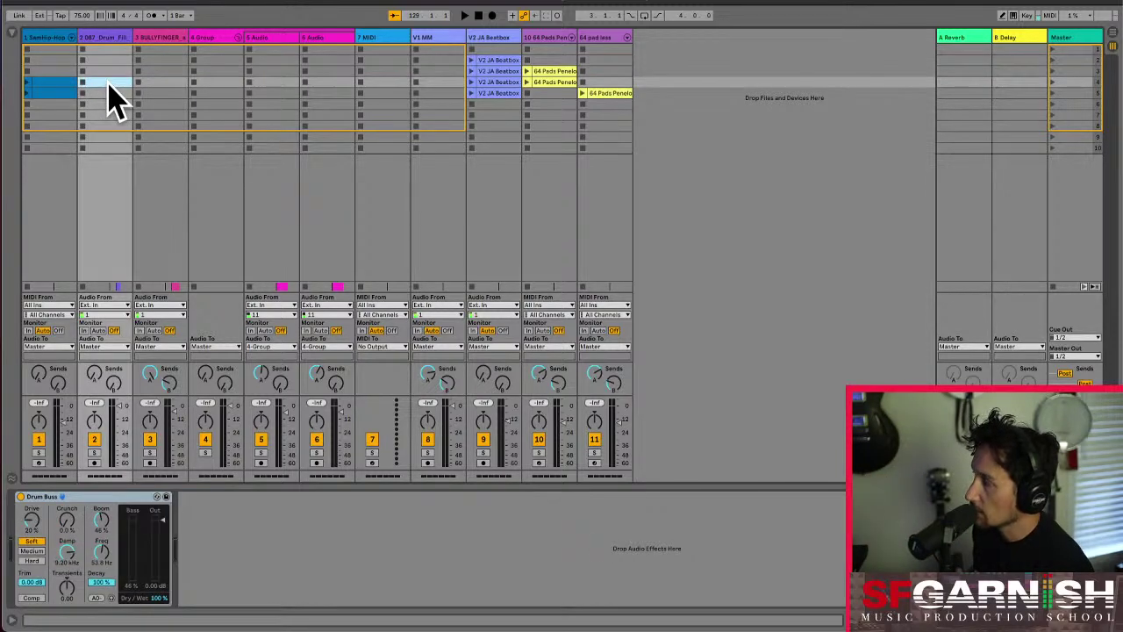
pyautogui.click(107, 71)
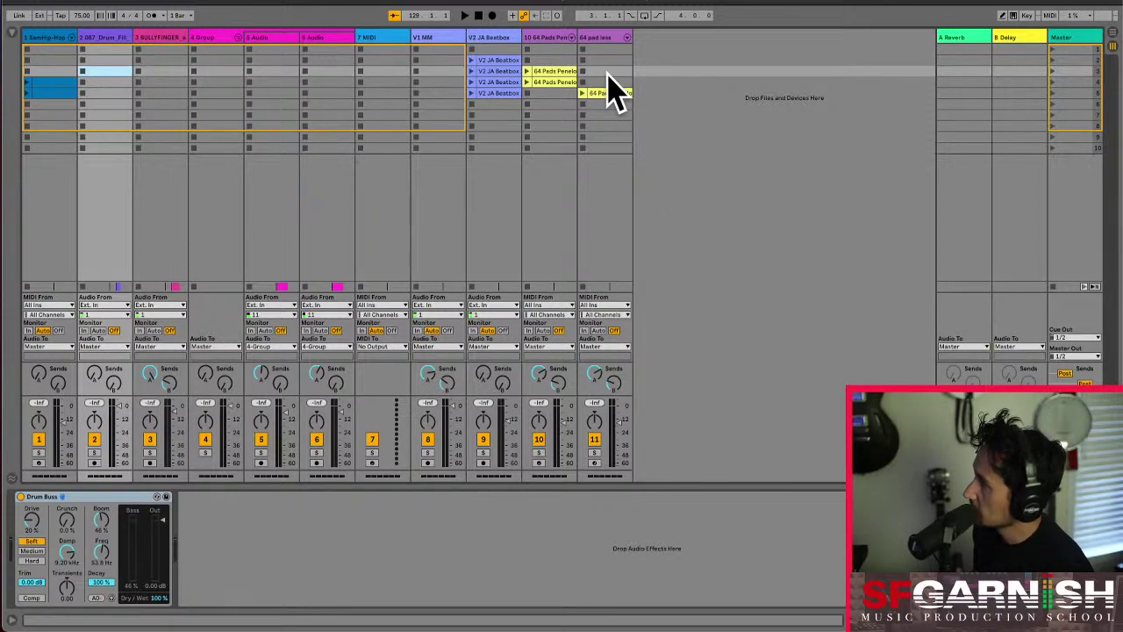
# - Switch to the Leonard Cohen tribute set list in Google Docs, bring its window fully into view and set the zoom to 150%
pyautogui.press('super+Tab')
pyautogui.hotkey('shift', 'Tab')
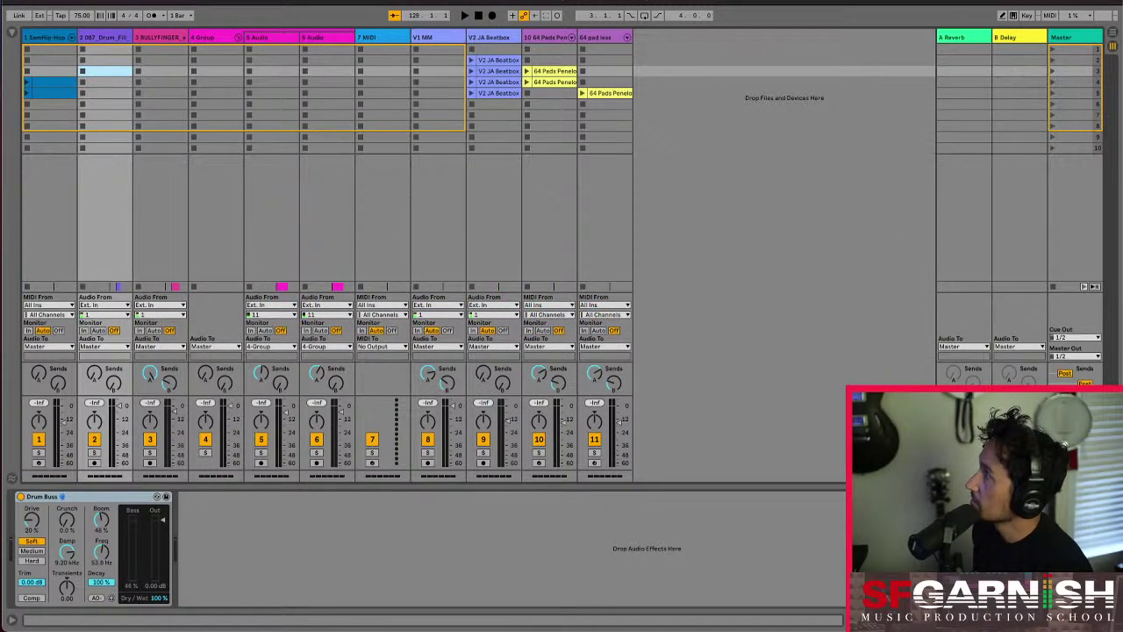
pyautogui.press('super+Tab')
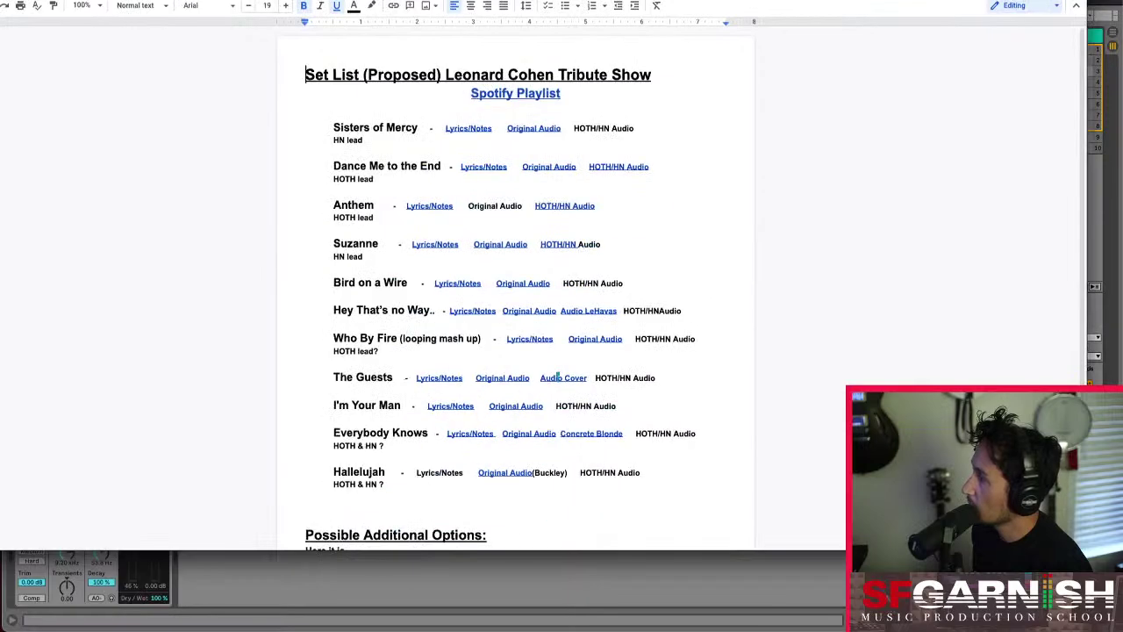
pyautogui.moveTo(599, 4); pyautogui.dragTo(598, 2)
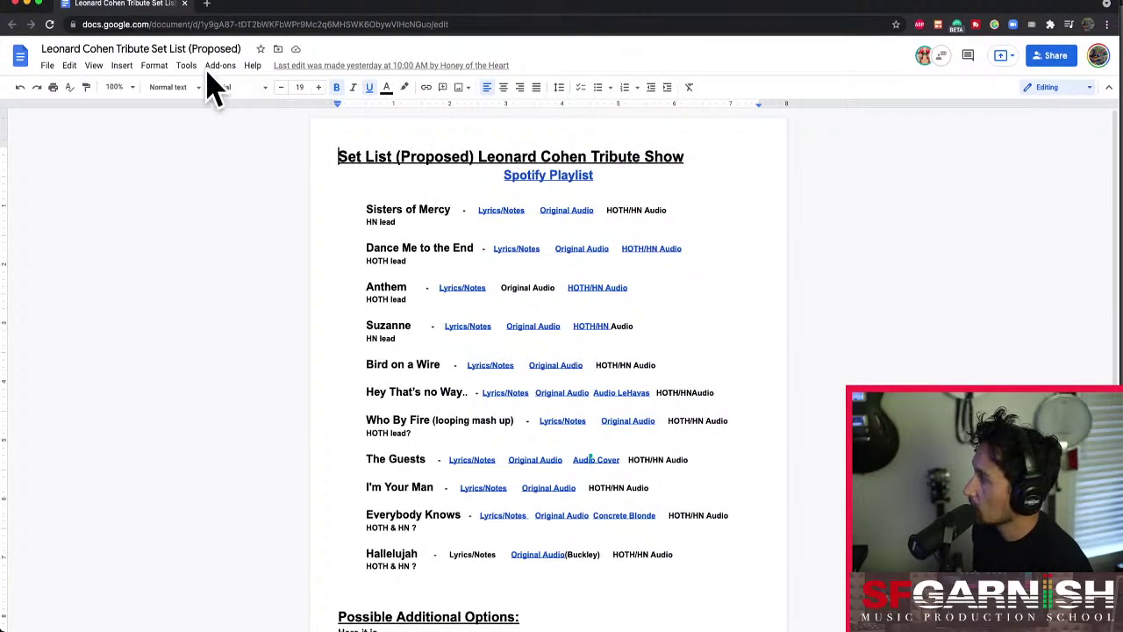
pyautogui.click(132, 88)
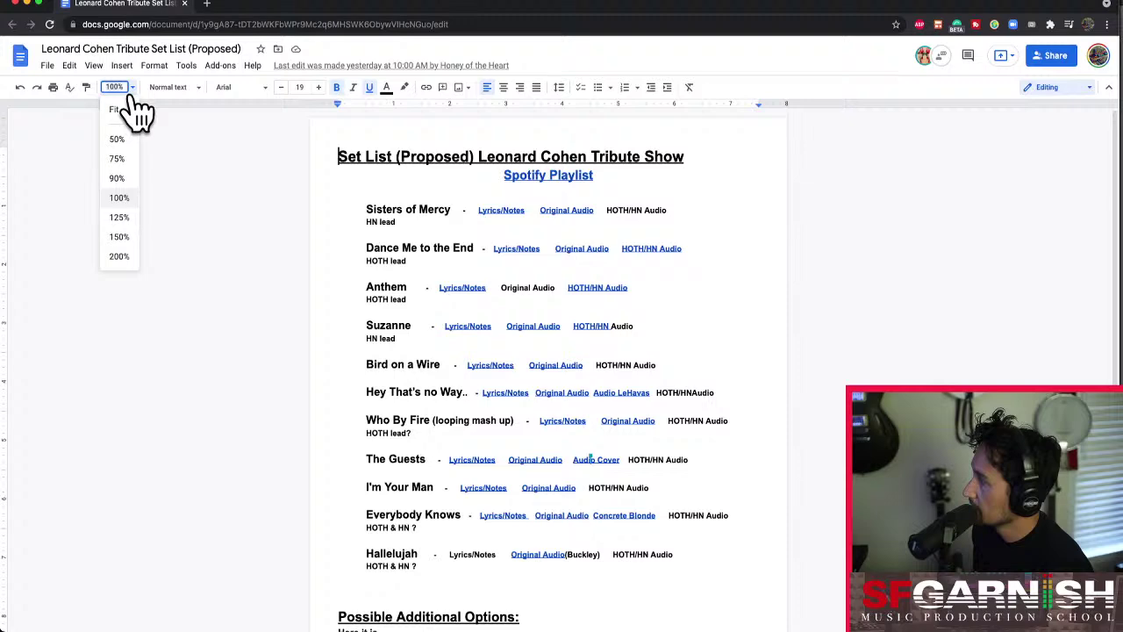
pyautogui.click(127, 239)
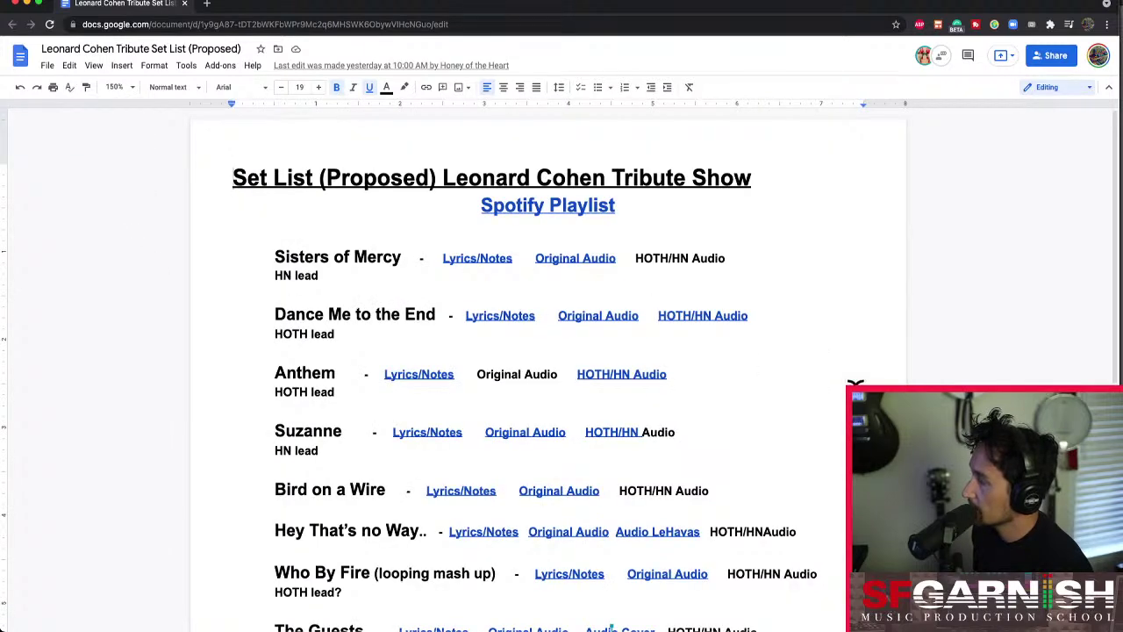
pyautogui.scroll(-1, 856, 385)
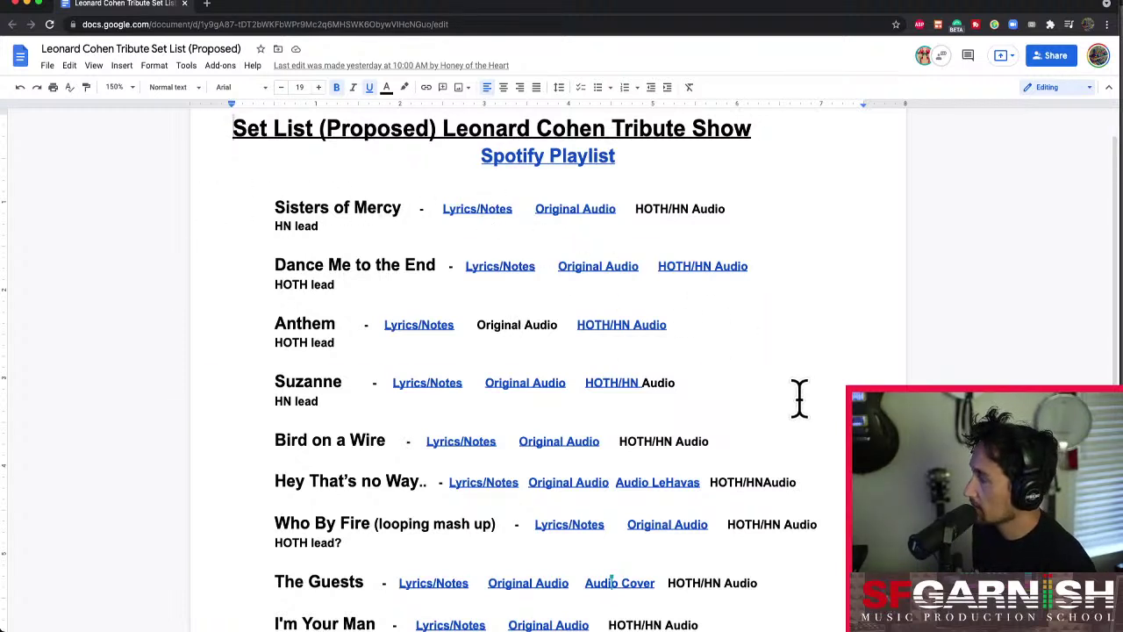
# - Switch to Ableton Live, name the first scene "Sisters of Mercy" and widen the Master track to fit the full scene name
pyautogui.press('super+Tab')
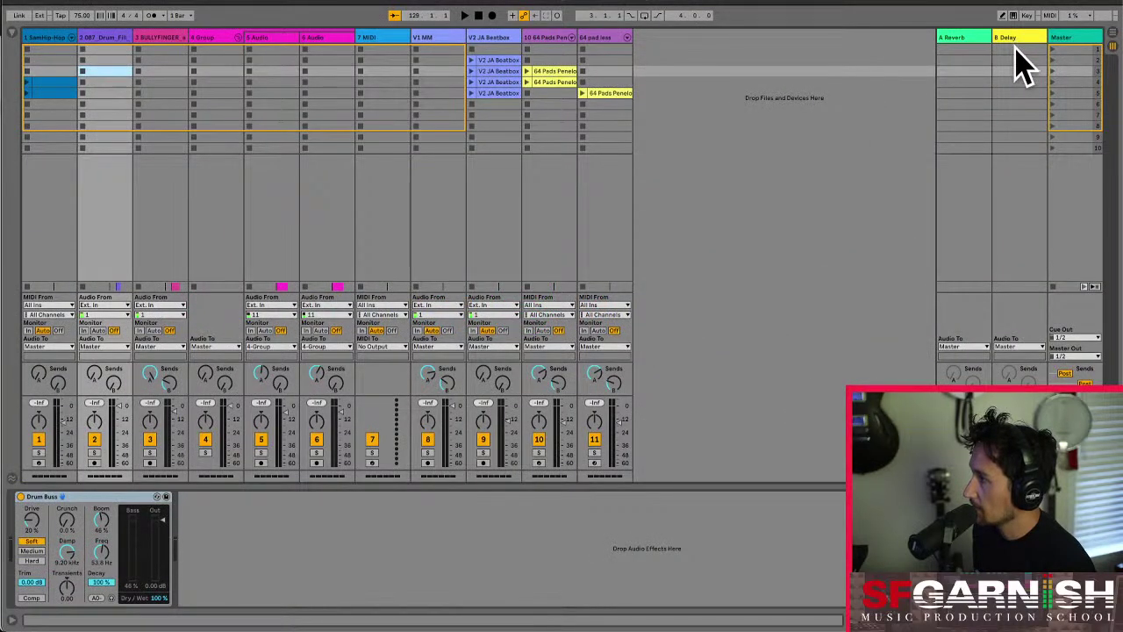
pyautogui.click(1067, 49)
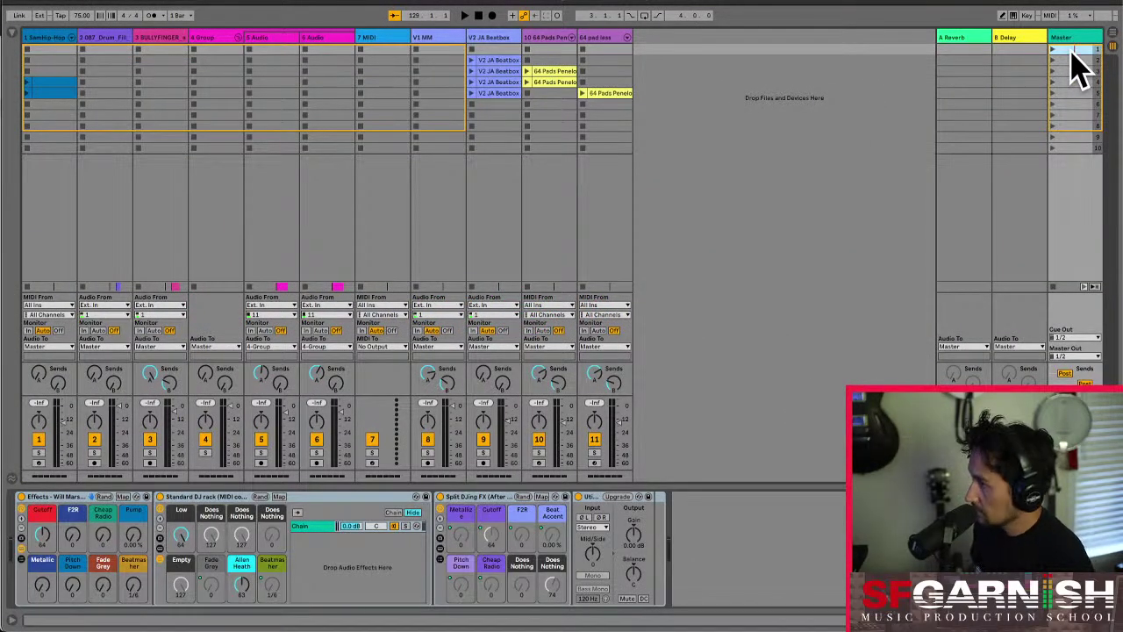
pyautogui.write('ers of Mercy')
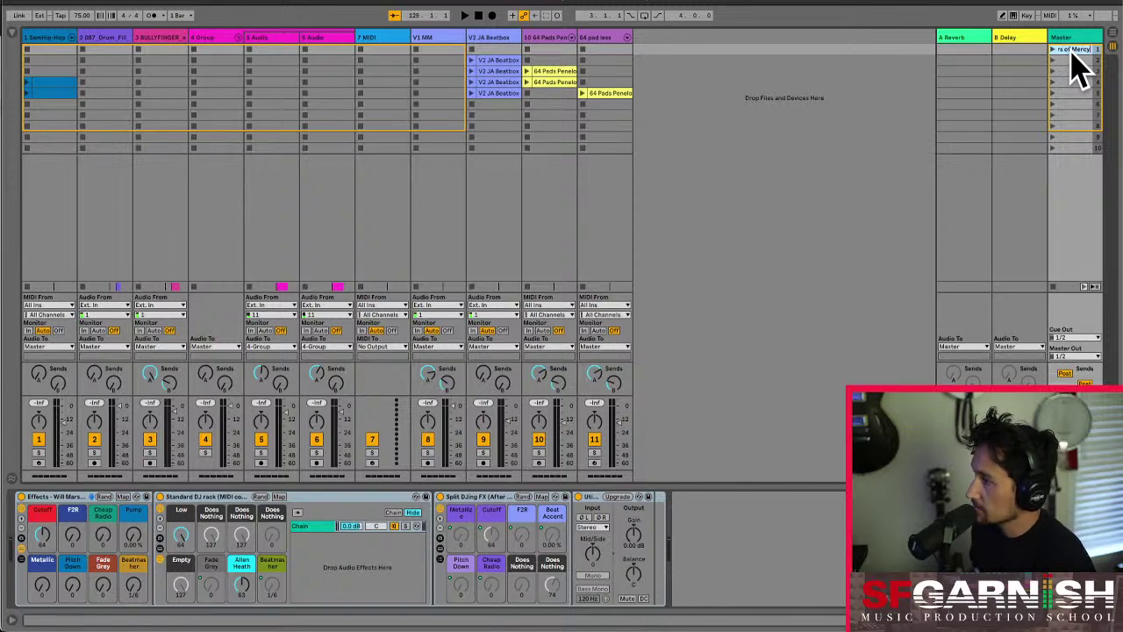
pyautogui.press('Return')
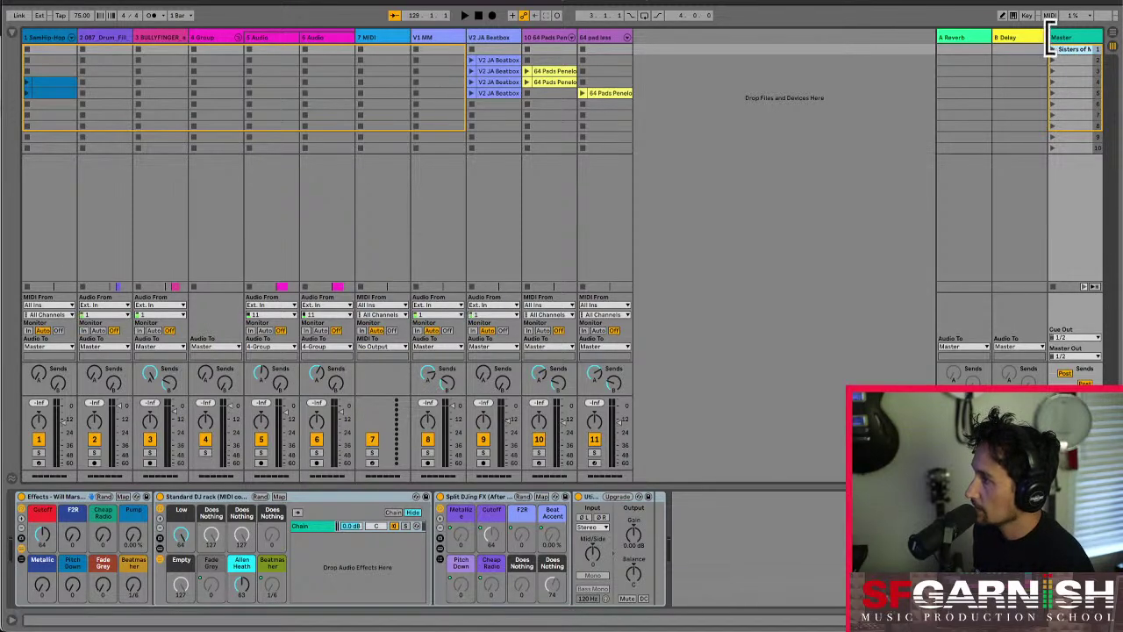
pyautogui.moveTo(1048, 41); pyautogui.dragTo(985, 51)
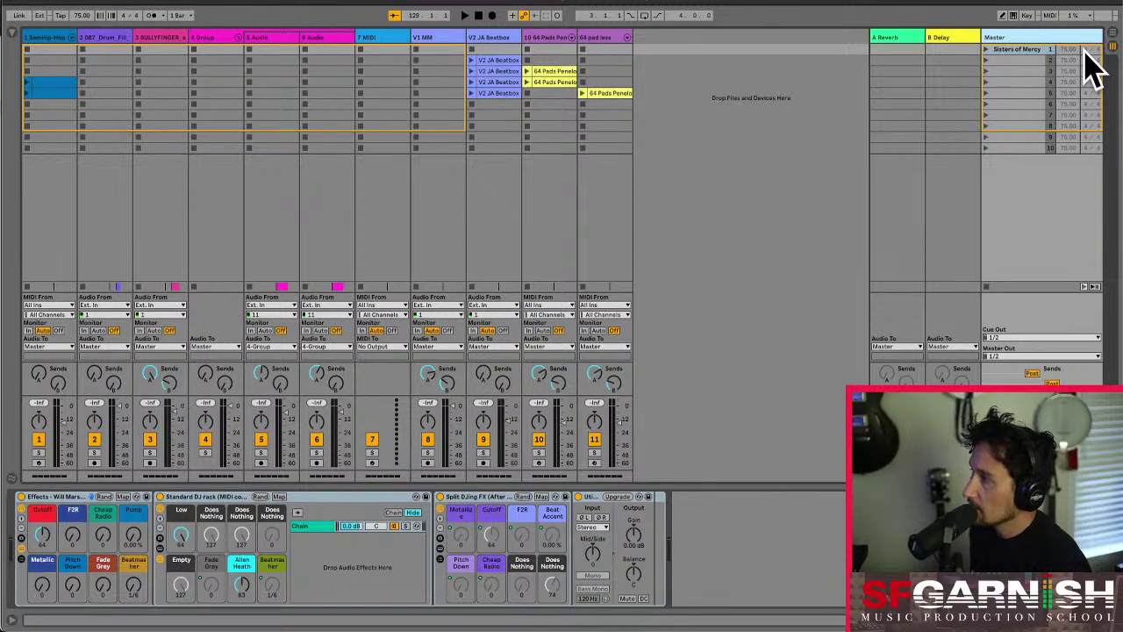
pyautogui.click(1016, 59)
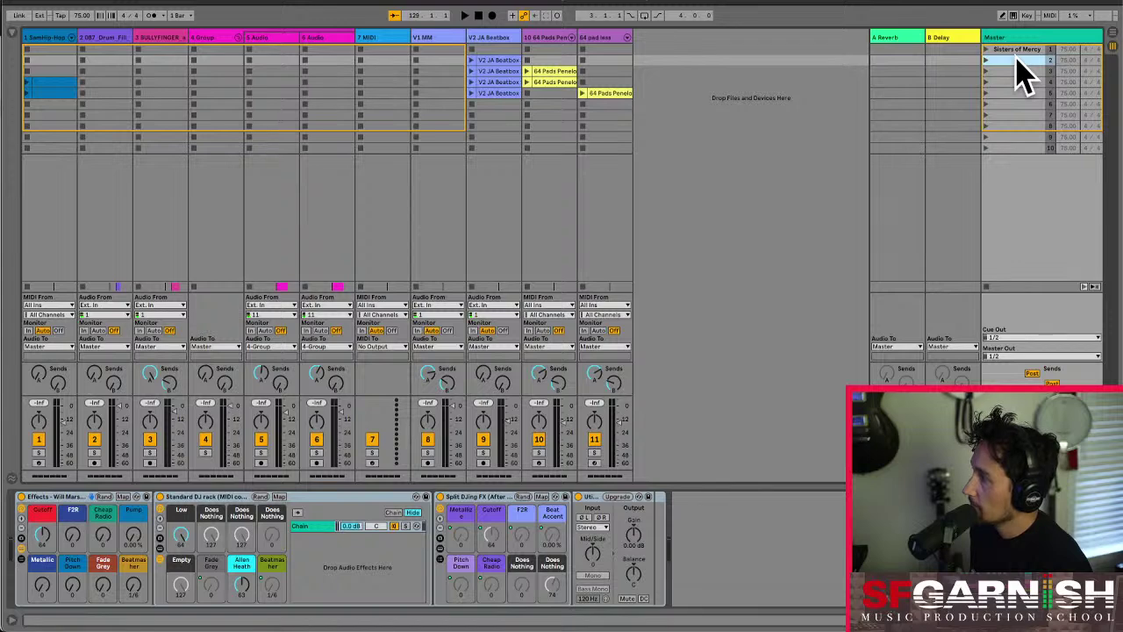
# - Switch to the set list in Google Docs and highlight the "Who By Fire (looping mash up)" entry to examine it
pyautogui.press('super+Tab')
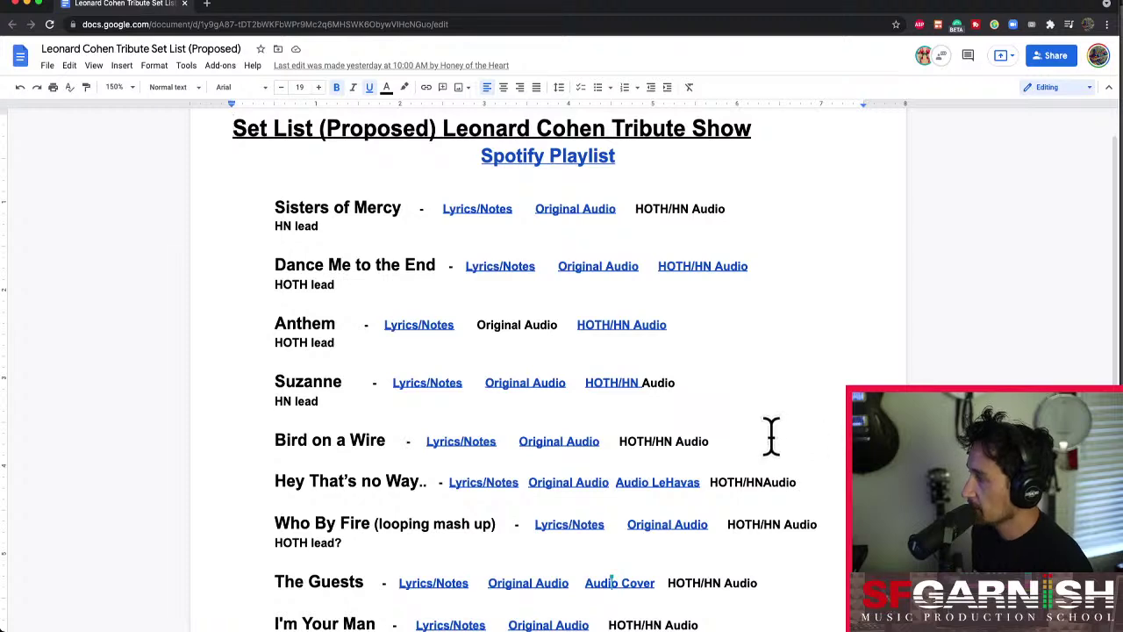
pyautogui.scroll(-1, 547, 369)
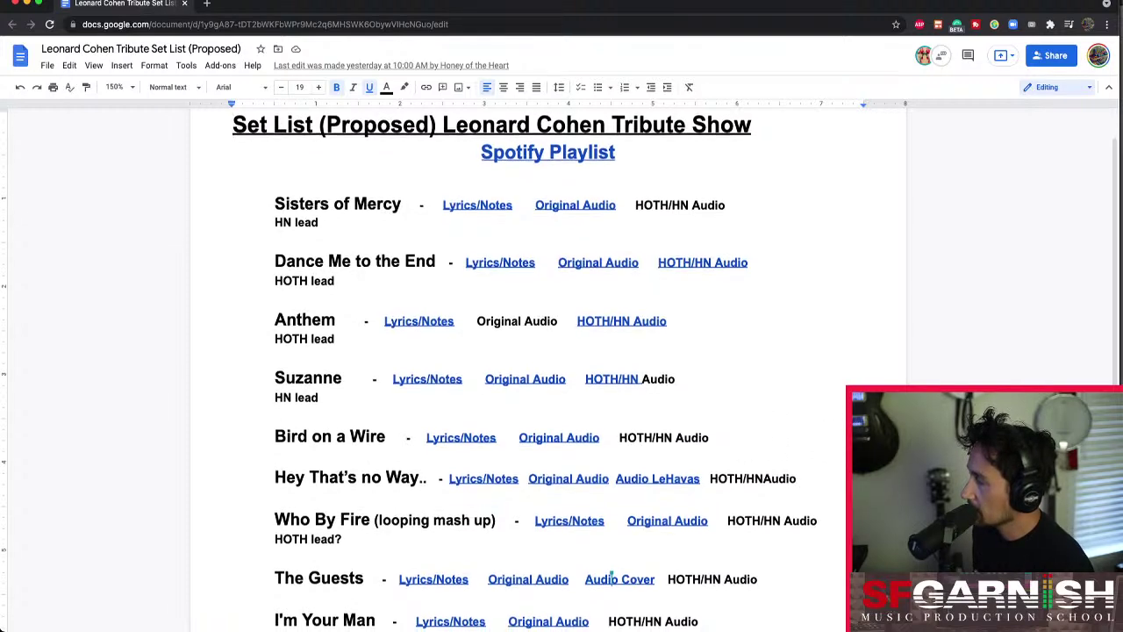
pyautogui.scroll(-2, 548, 369)
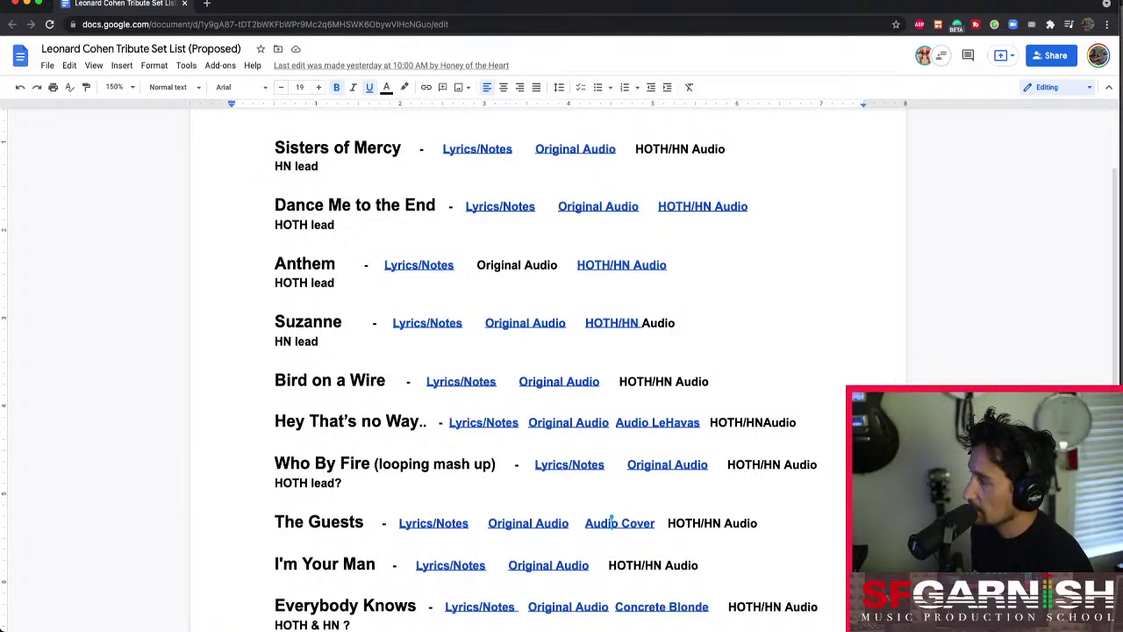
pyautogui.click(277, 465)
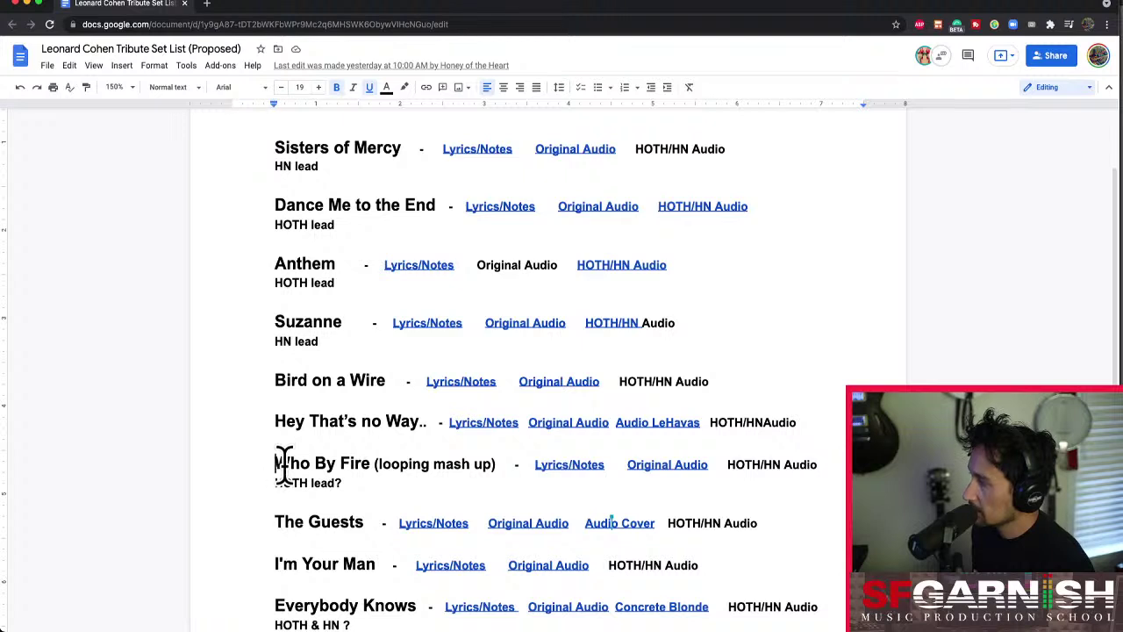
pyautogui.moveTo(283, 469); pyautogui.dragTo(504, 463)
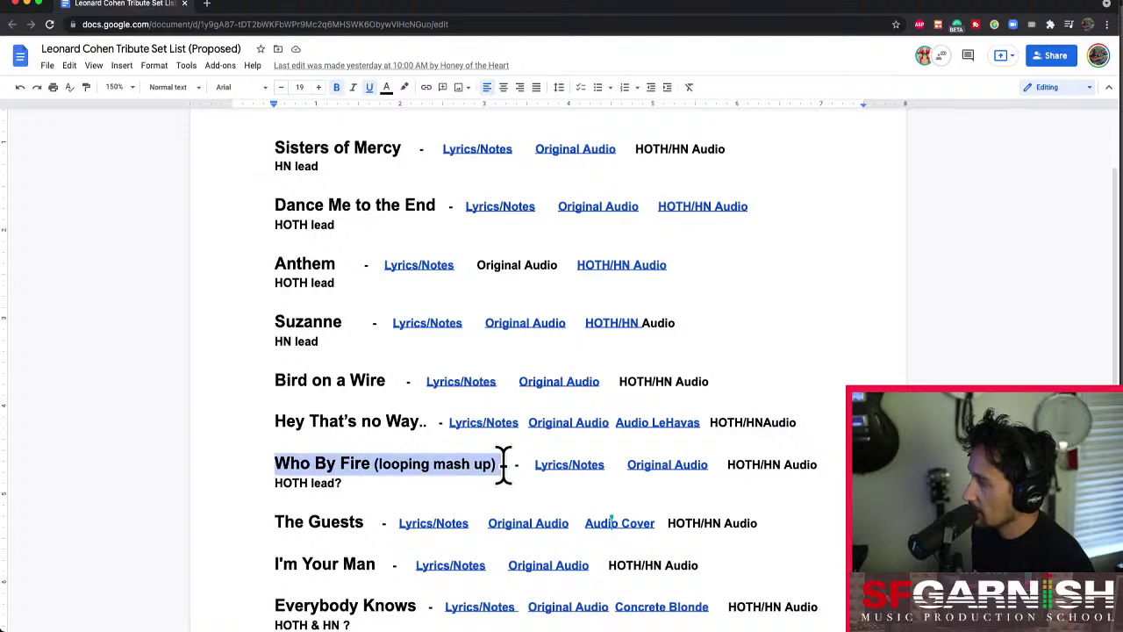
pyautogui.click(832, 464)
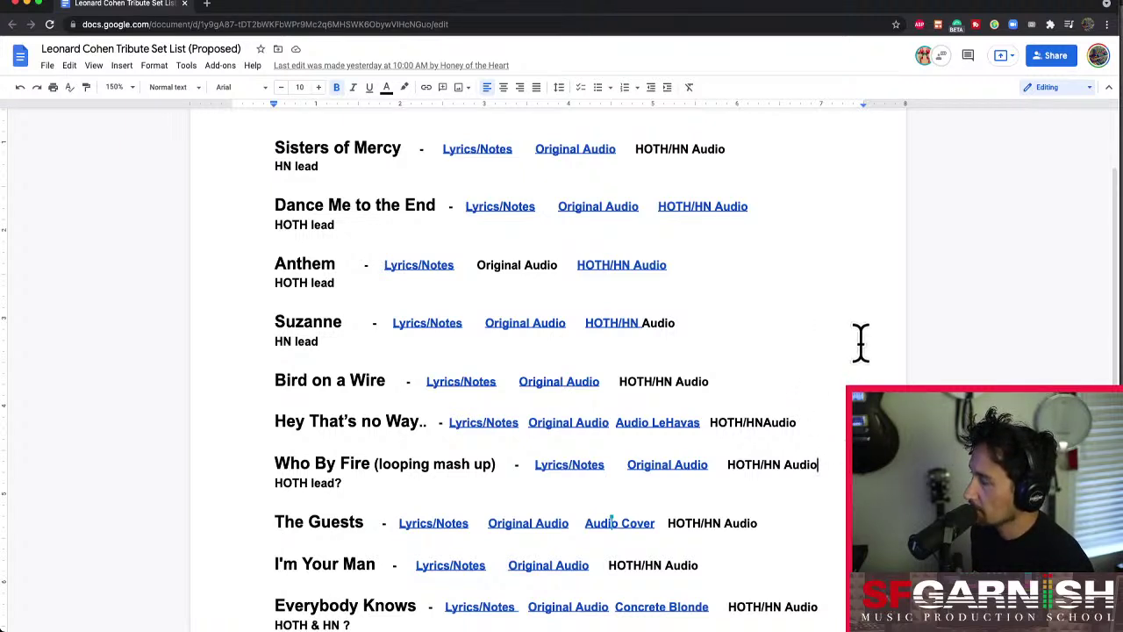
# - Preview the Original Audio link of the Who By Fire entry
pyautogui.click(670, 465)
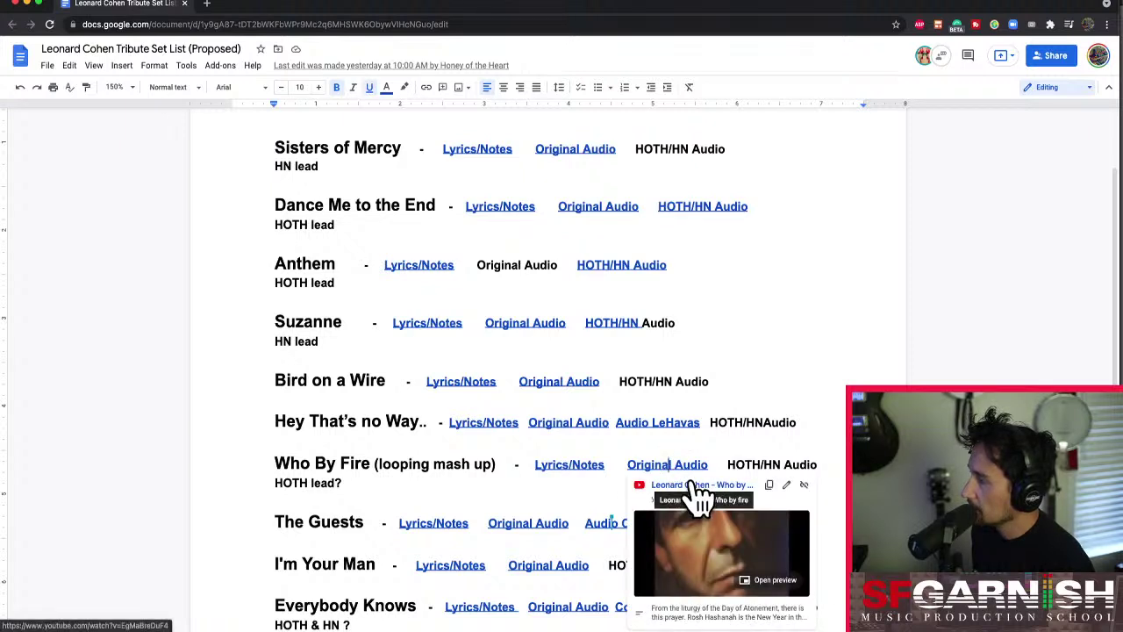
pyautogui.click(852, 373)
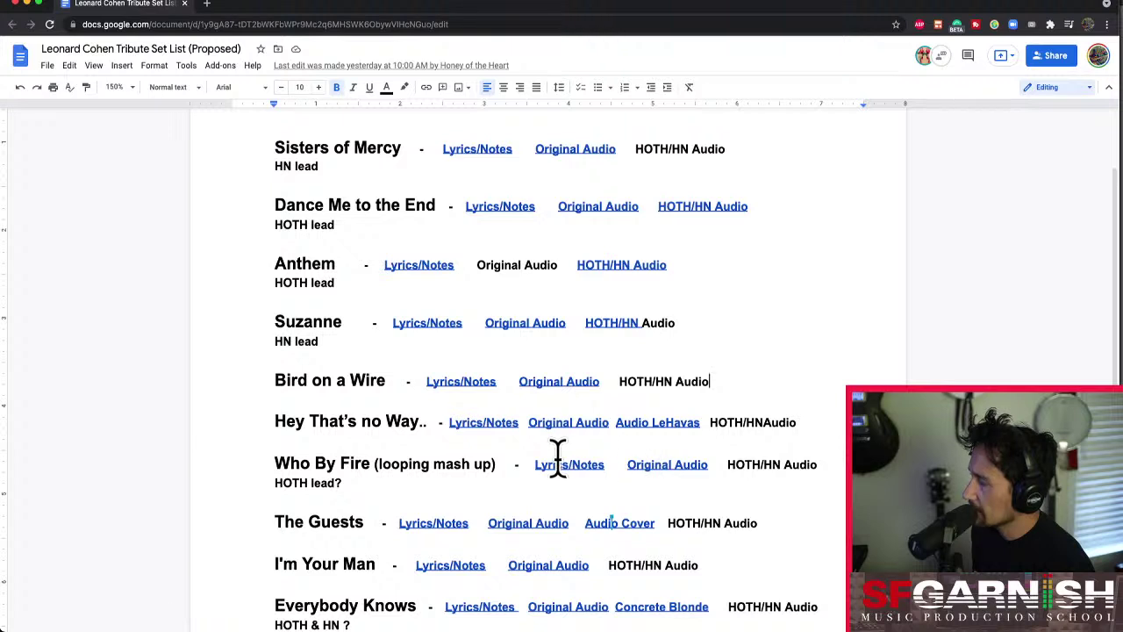
pyautogui.click(664, 465)
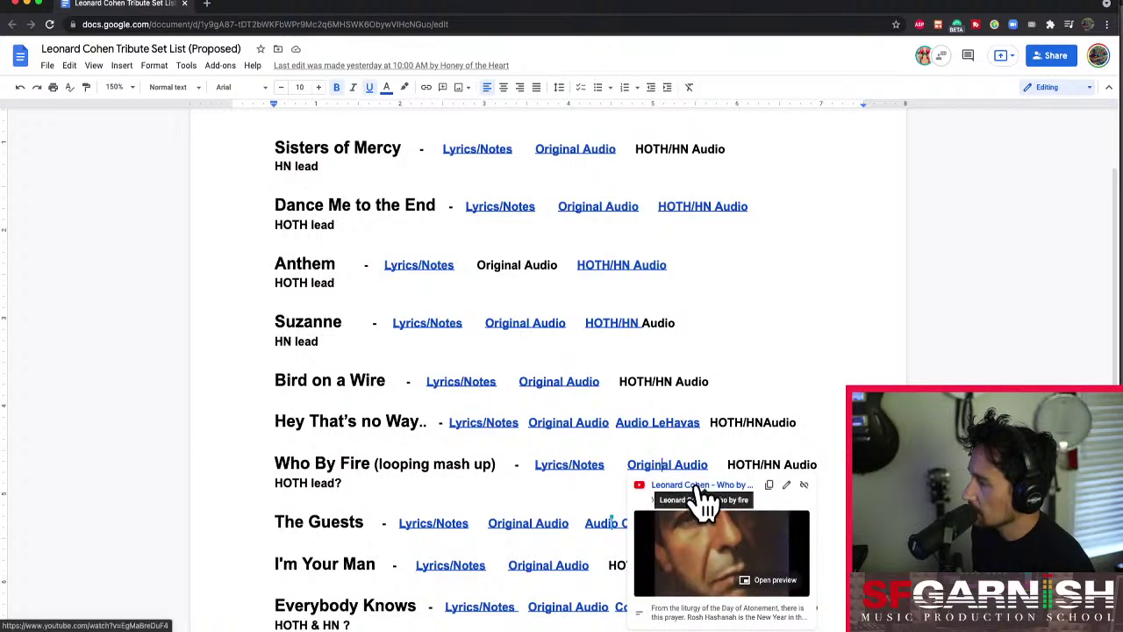
pyautogui.press('Up')
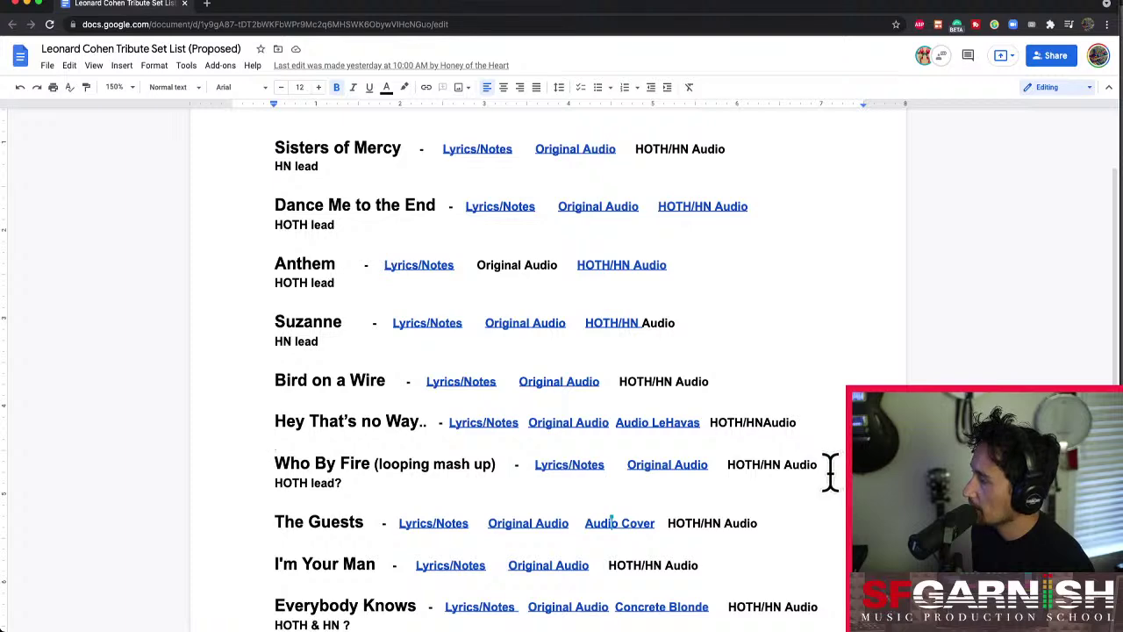
# - Open the Spotify Playlist link beneath the set list's title and allow it to launch Spotify
pyautogui.press('super+Tab')
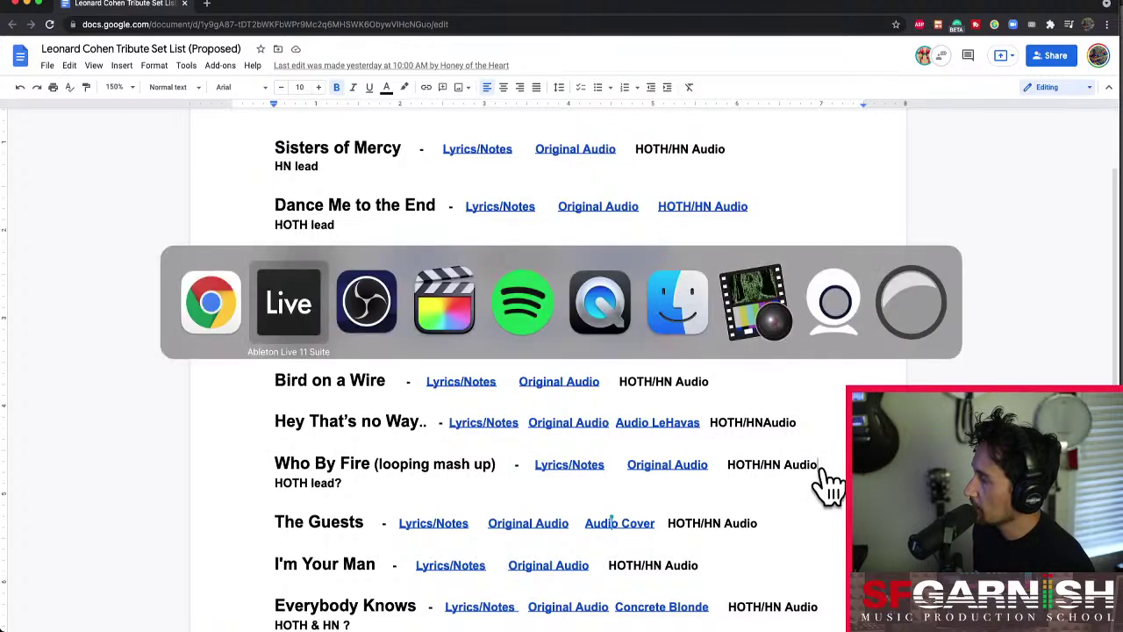
pyautogui.press('super+Tab')
pyautogui.press('super+Tab')
pyautogui.press('super+Tab')
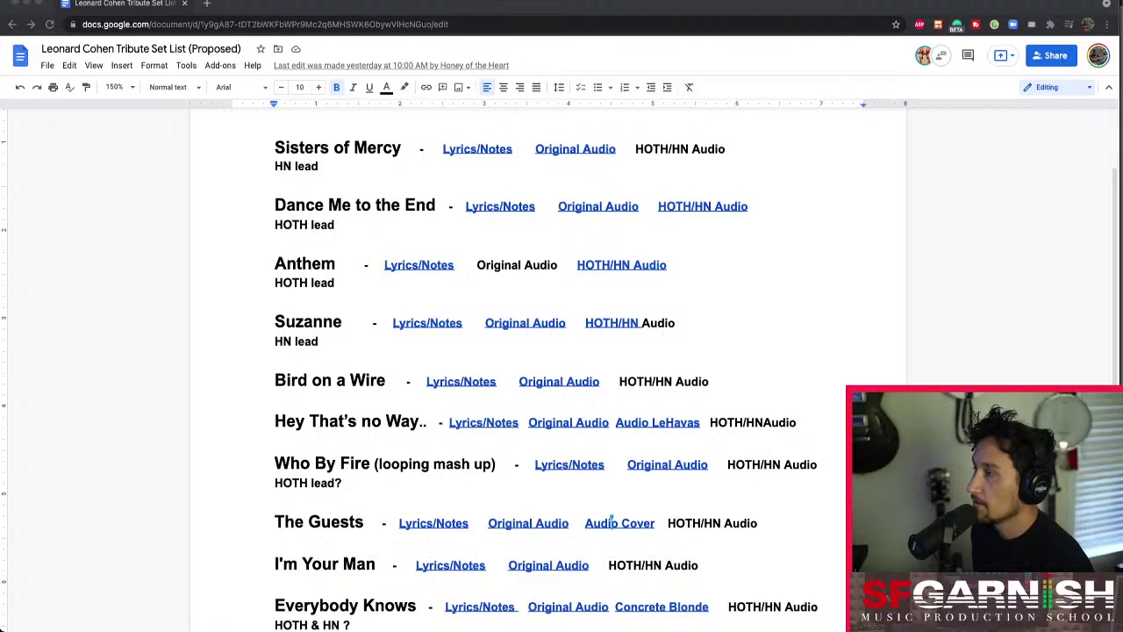
pyautogui.scroll(2, 789, 281)
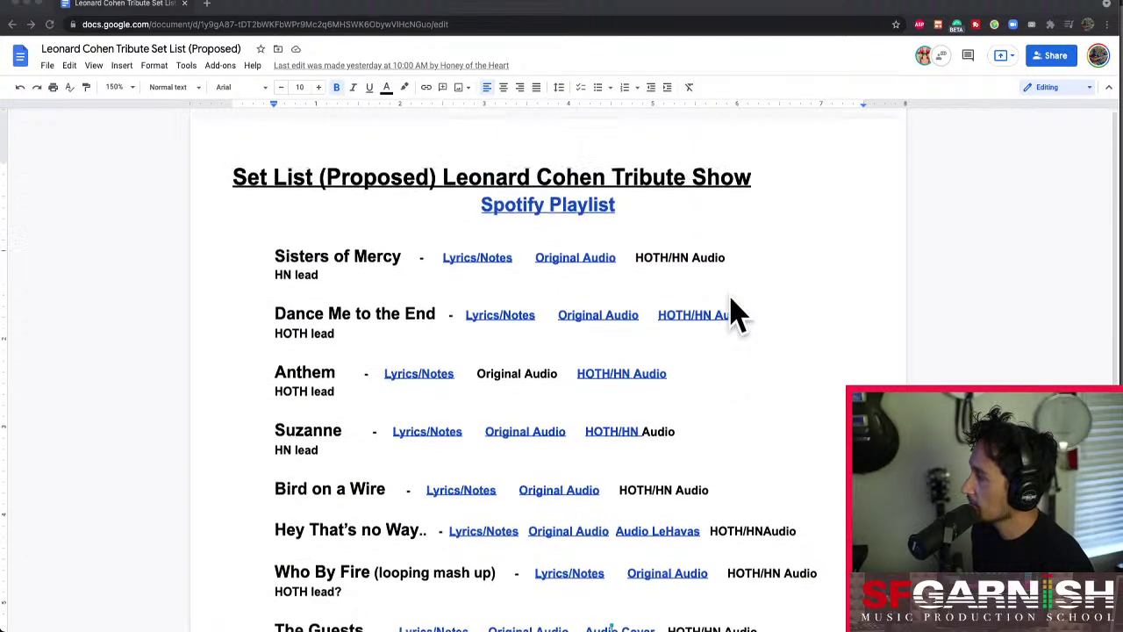
pyautogui.click(556, 203)
pyautogui.click(553, 230)
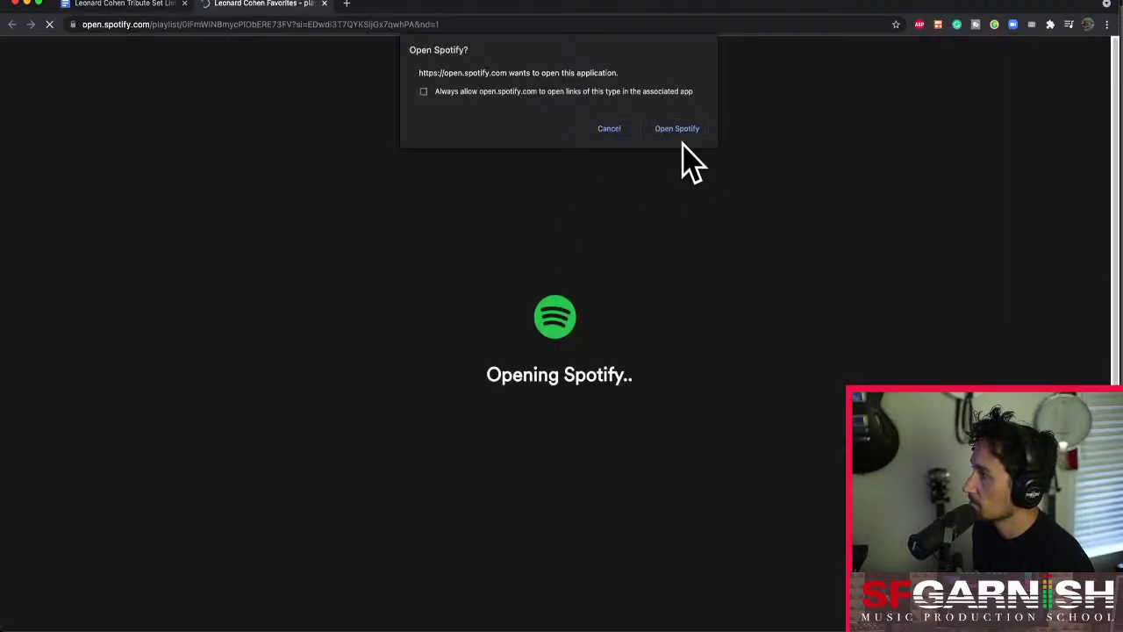
pyautogui.click(677, 130)
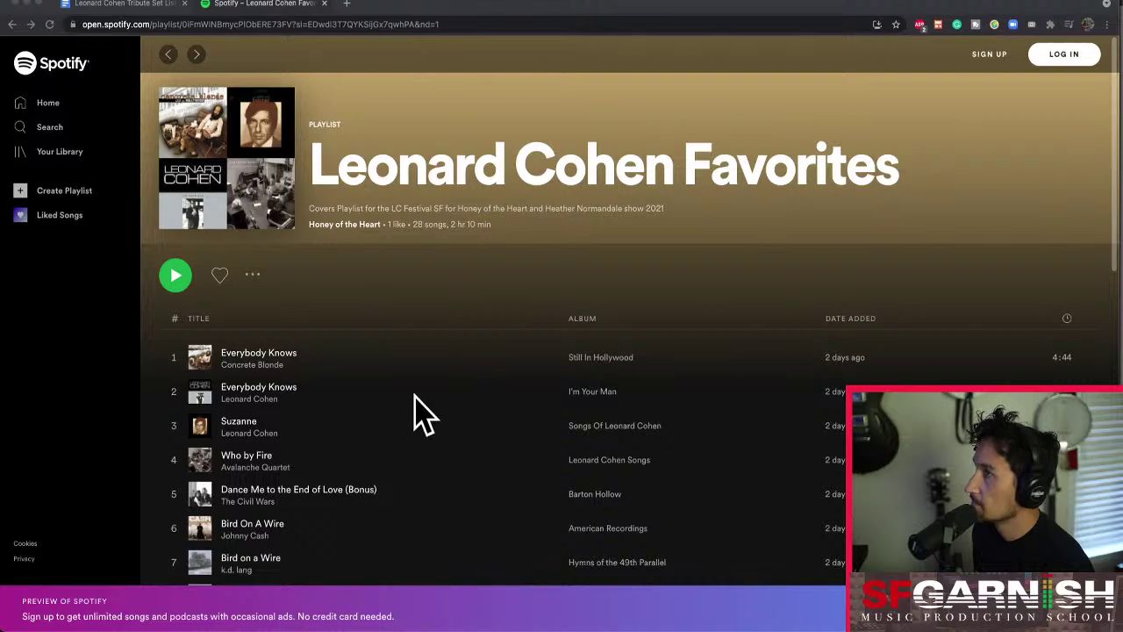
# - Find "Who by Fire (feat. Jenn Grant)" by Buck 65 in the Leonard Cohen Favorites playlist and try to play it
pyautogui.scroll(-3, 420, 417)
pyautogui.scroll(-3, 419, 417)
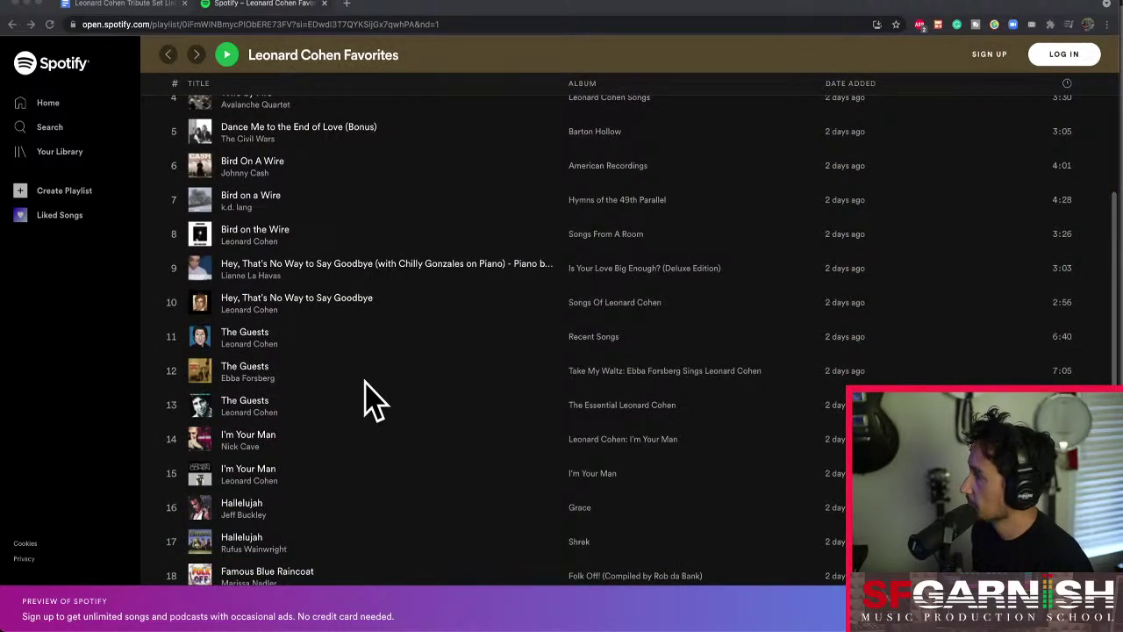
pyautogui.scroll(-5, 367, 400)
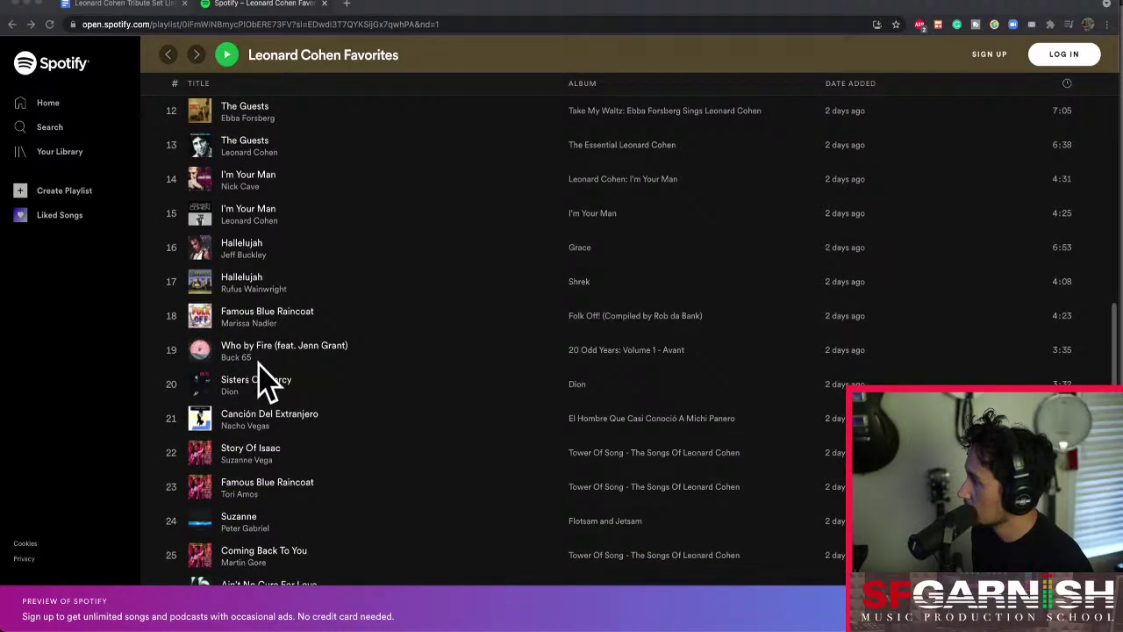
pyautogui.click(175, 350)
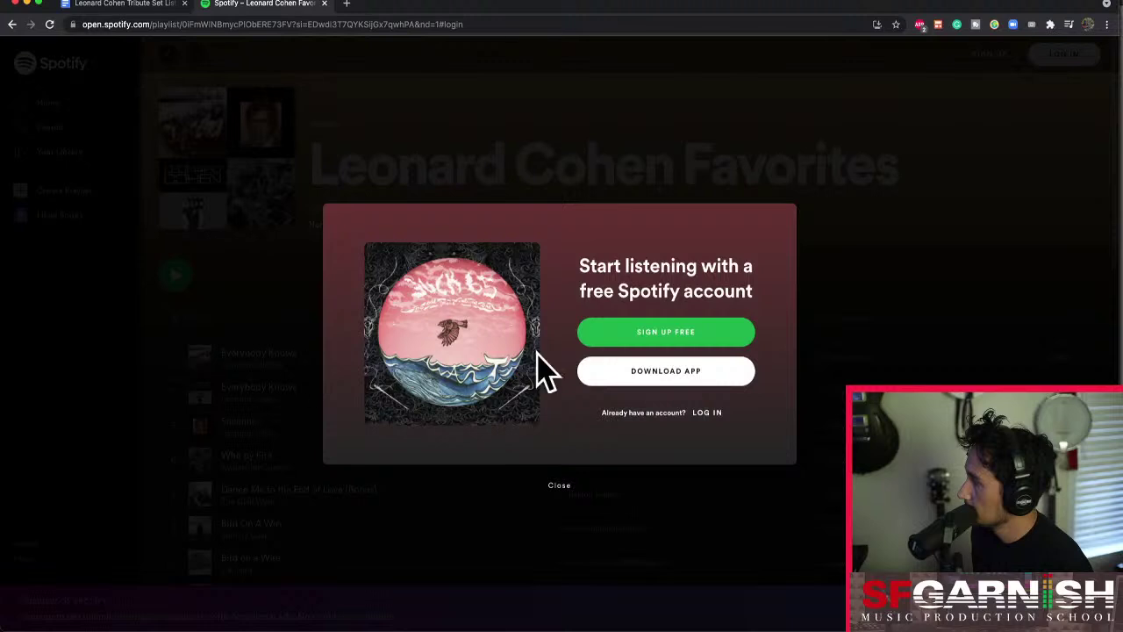
# - Log in to Spotify with the saved account credentials and pause playback of "Who by Fire (feat. Jenn Grant)"
pyautogui.click(704, 414)
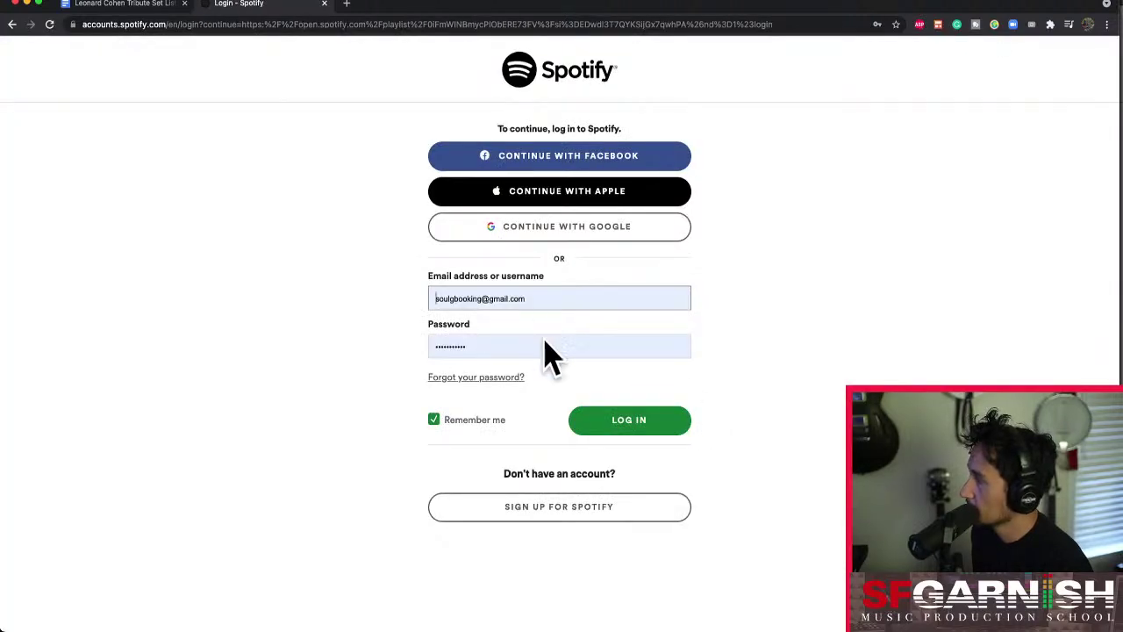
pyautogui.click(630, 425)
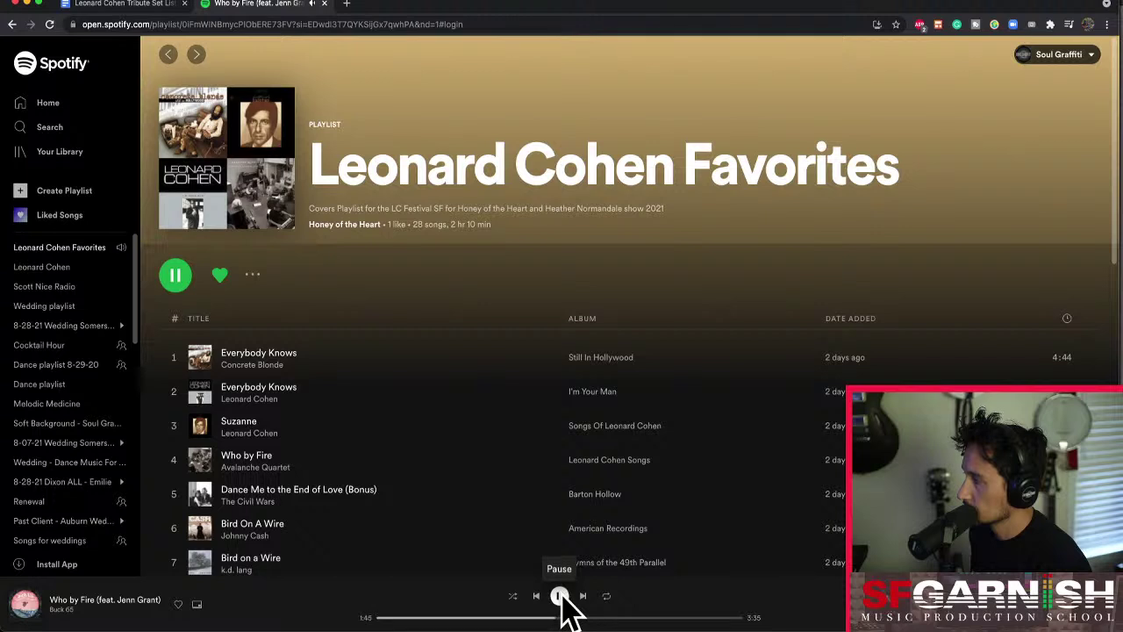
pyautogui.click(559, 596)
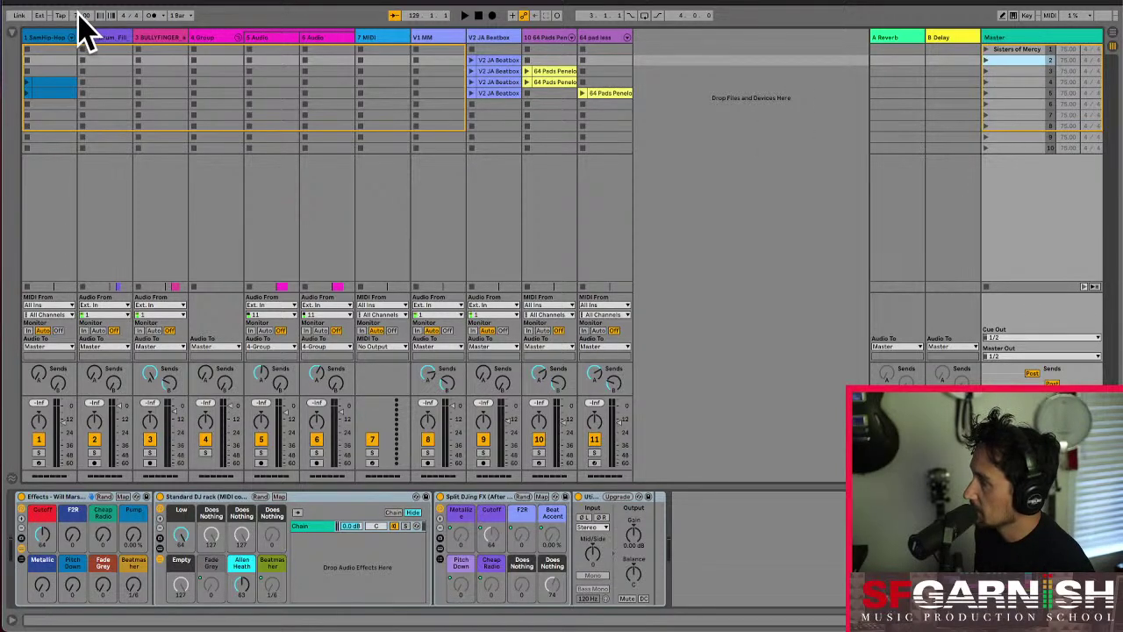
# - Switch to Ableton Live and assign a tempo of 75.00 BPM to scenes 2 through 5
pyautogui.click(1072, 62)
pyautogui.press('super+Tab')
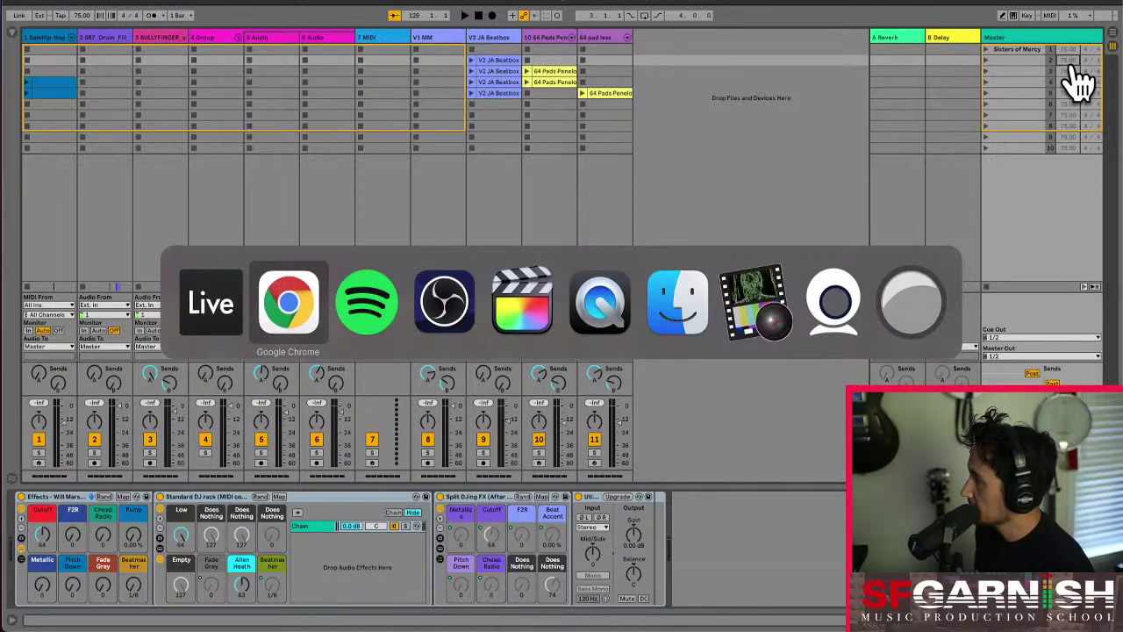
pyautogui.press('super+Tab')
pyautogui.press('super+Tab')
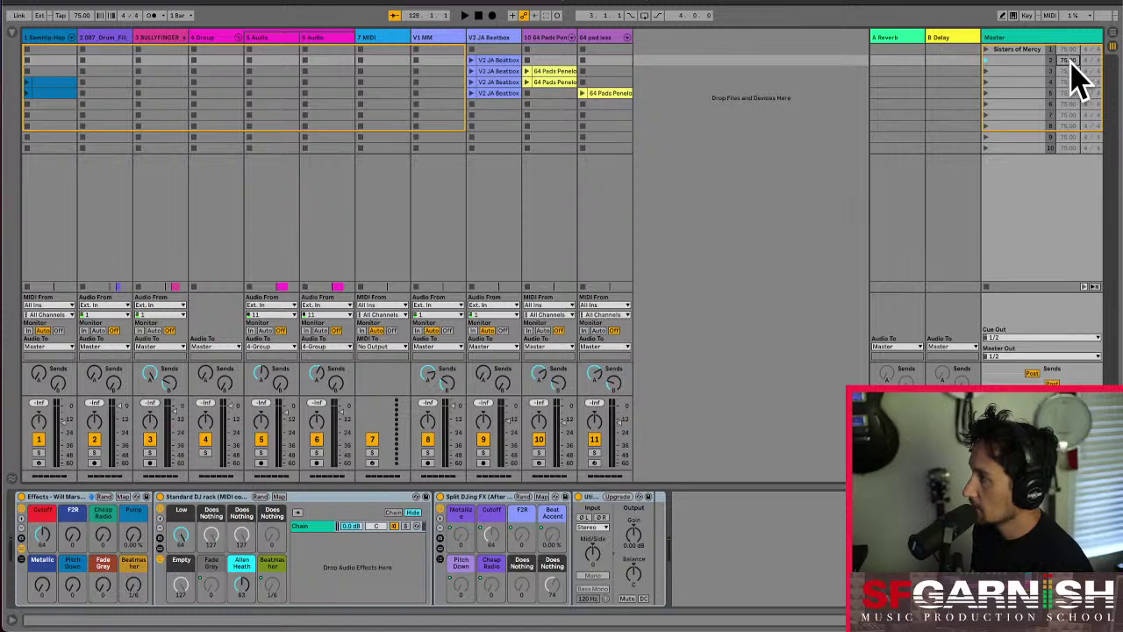
pyautogui.click(1073, 71)
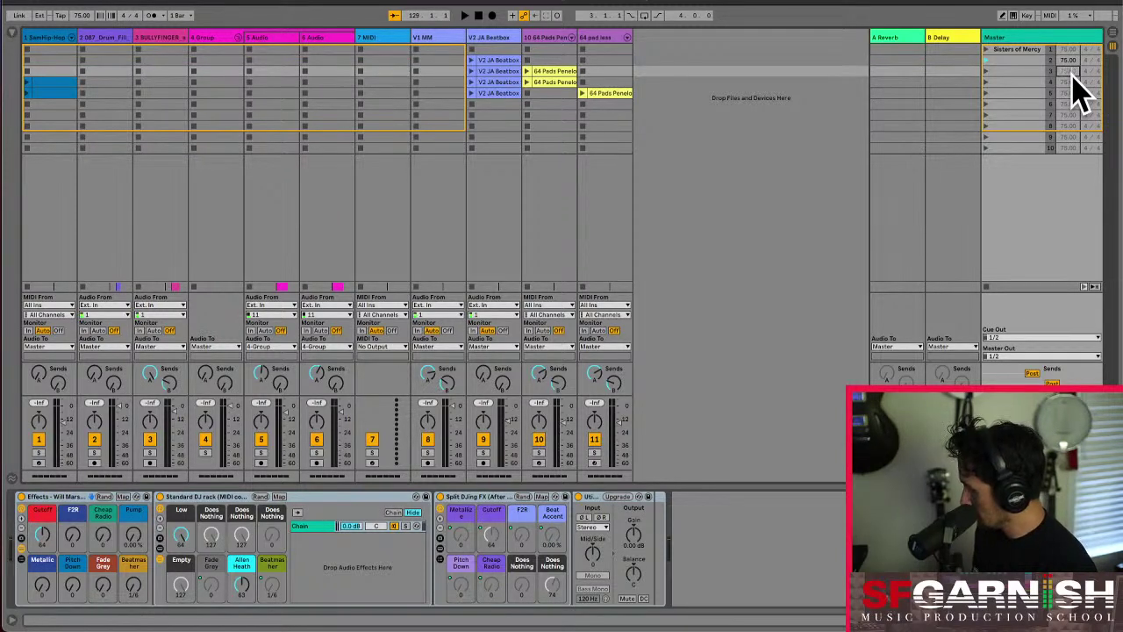
pyautogui.click(1075, 82)
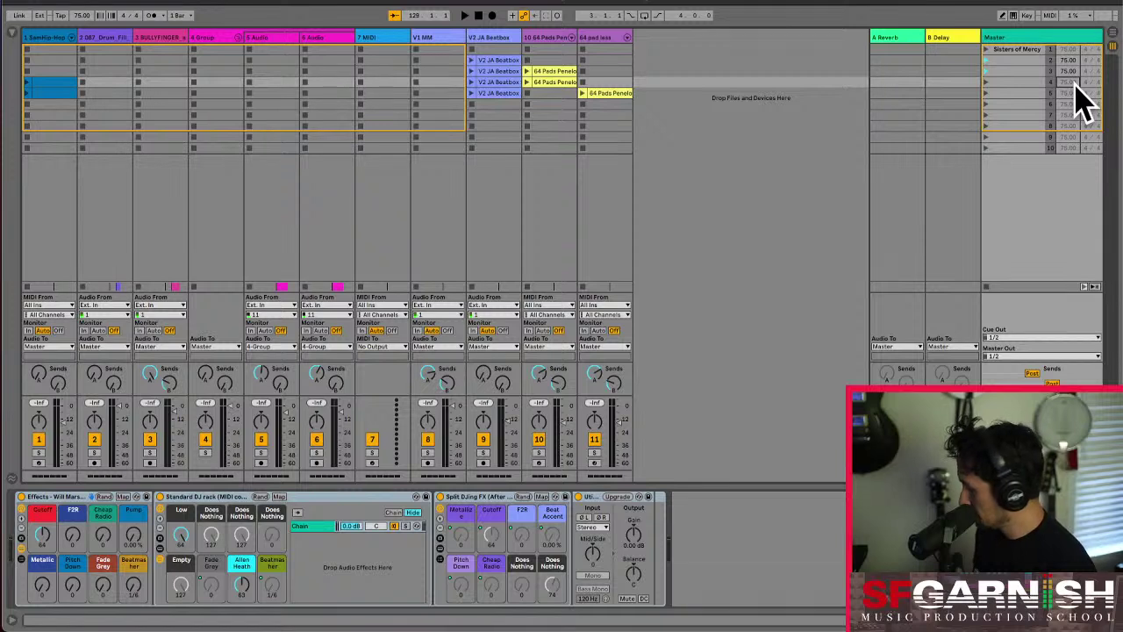
pyautogui.click(1074, 93)
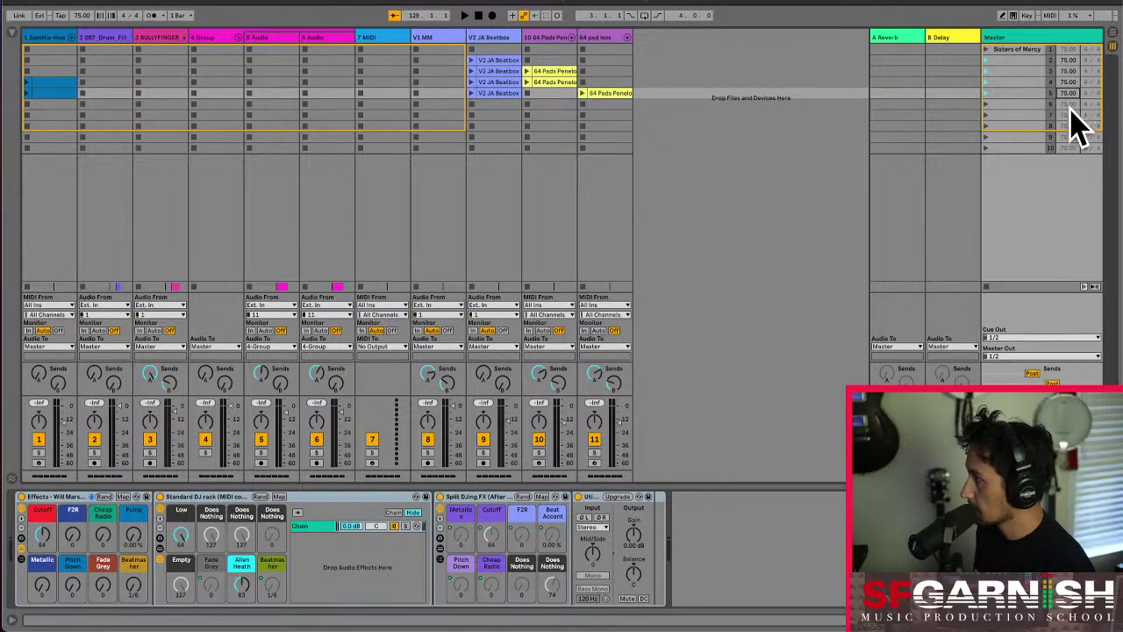
pyautogui.click(1073, 114)
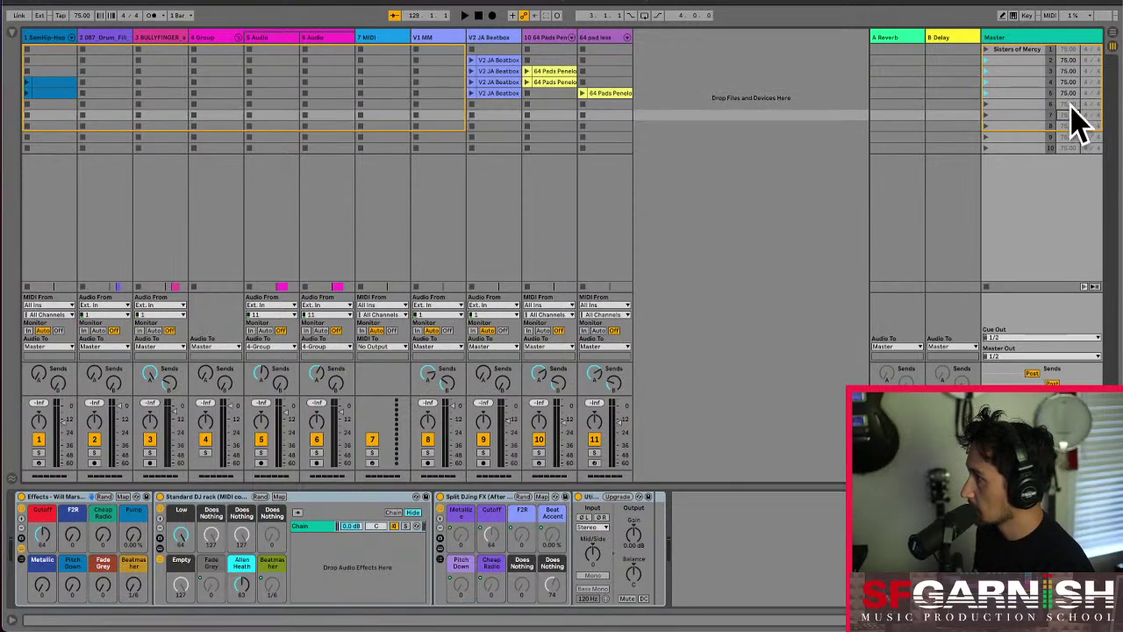
pyautogui.click(1068, 61)
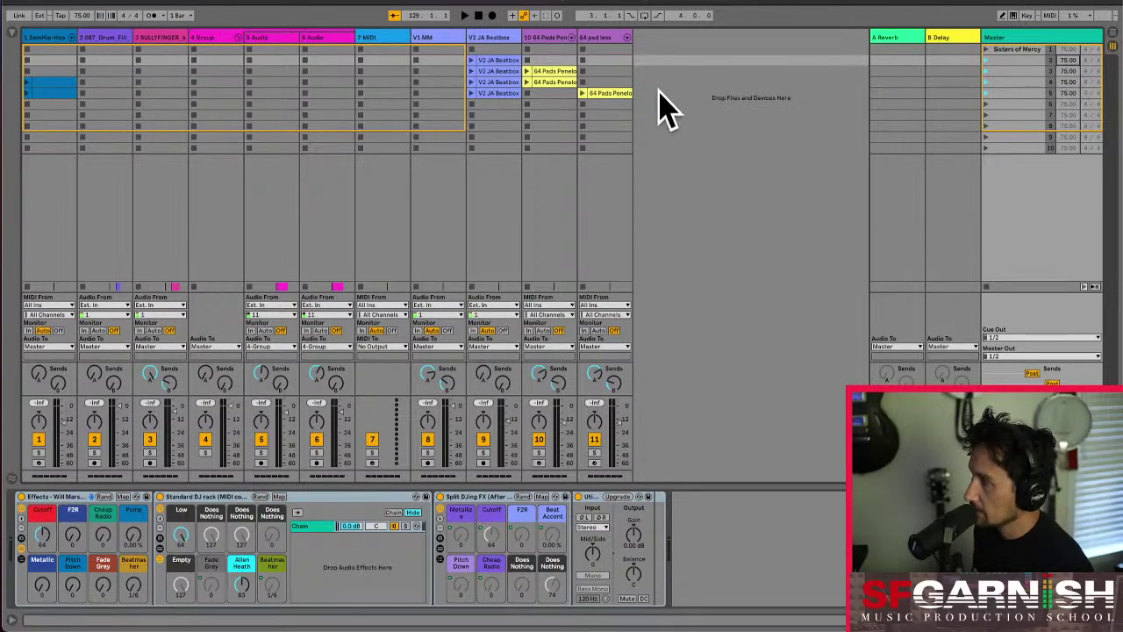
# - Set the warp mode of the V2 JA Beatbox clip in scene 2 to Complex and launch the clip
pyautogui.click(493, 60)
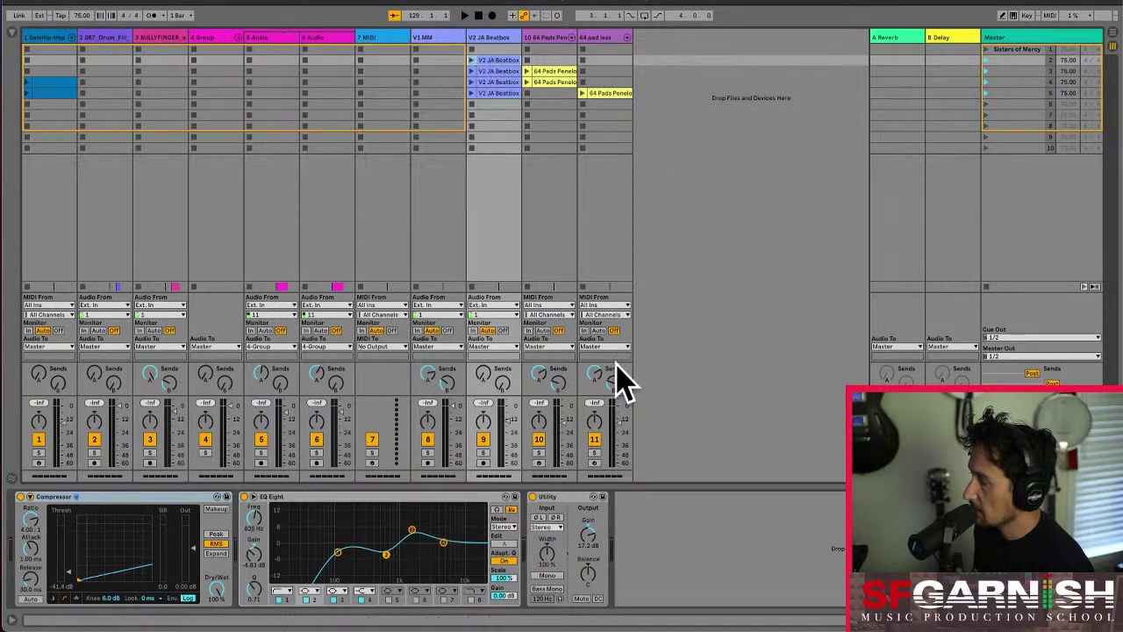
pyautogui.hotkey('shift', 'Tab')
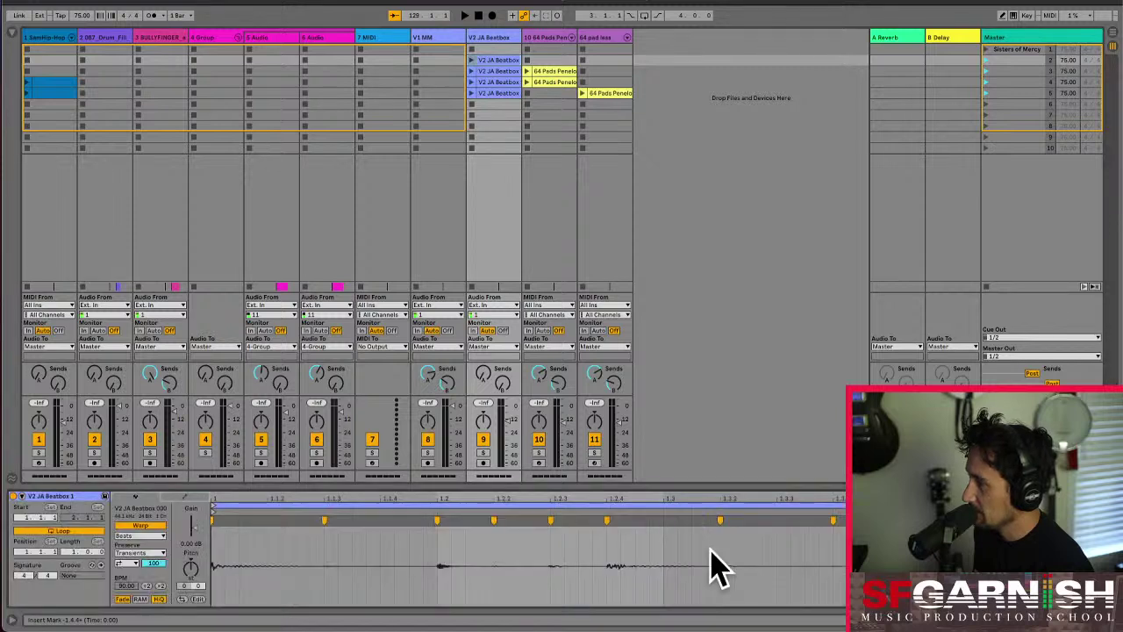
pyautogui.click(187, 499)
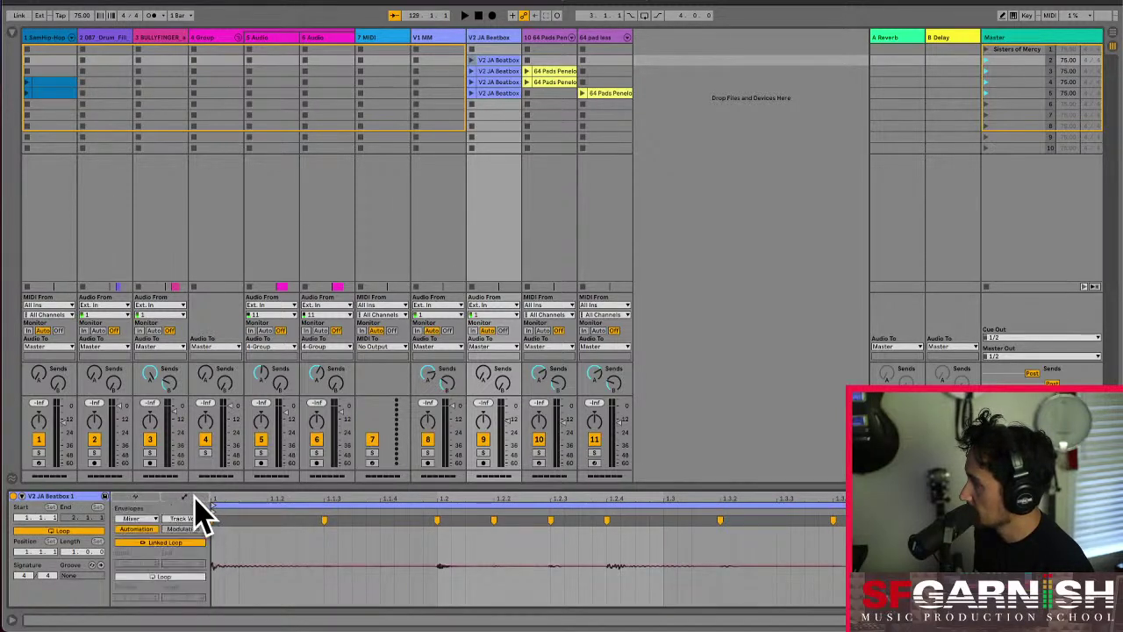
pyautogui.click(124, 499)
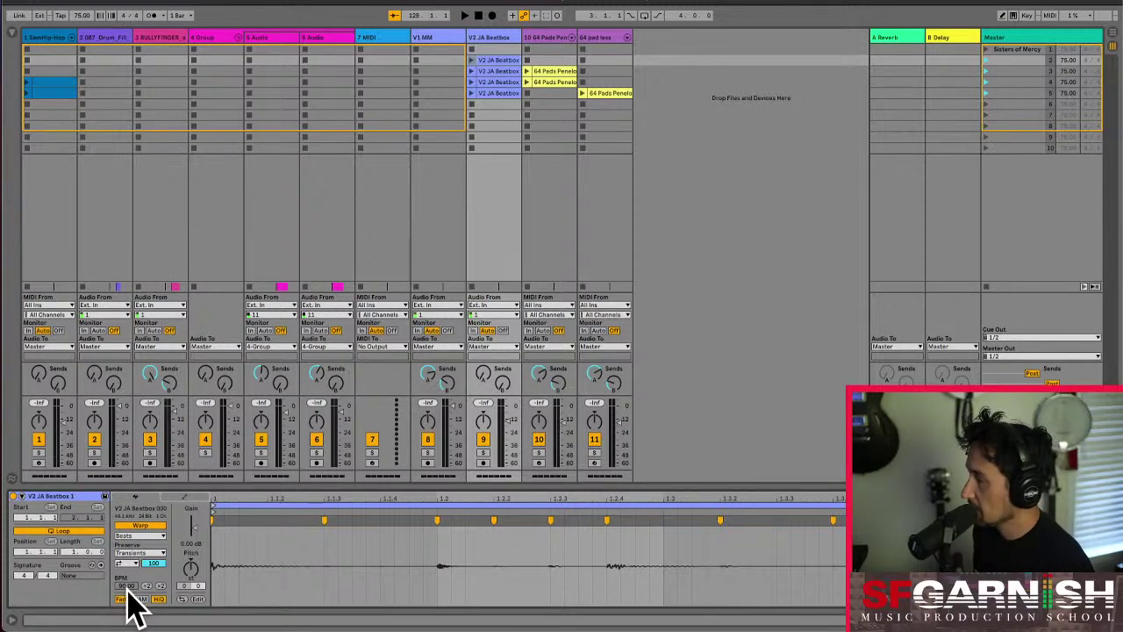
pyautogui.click(157, 536)
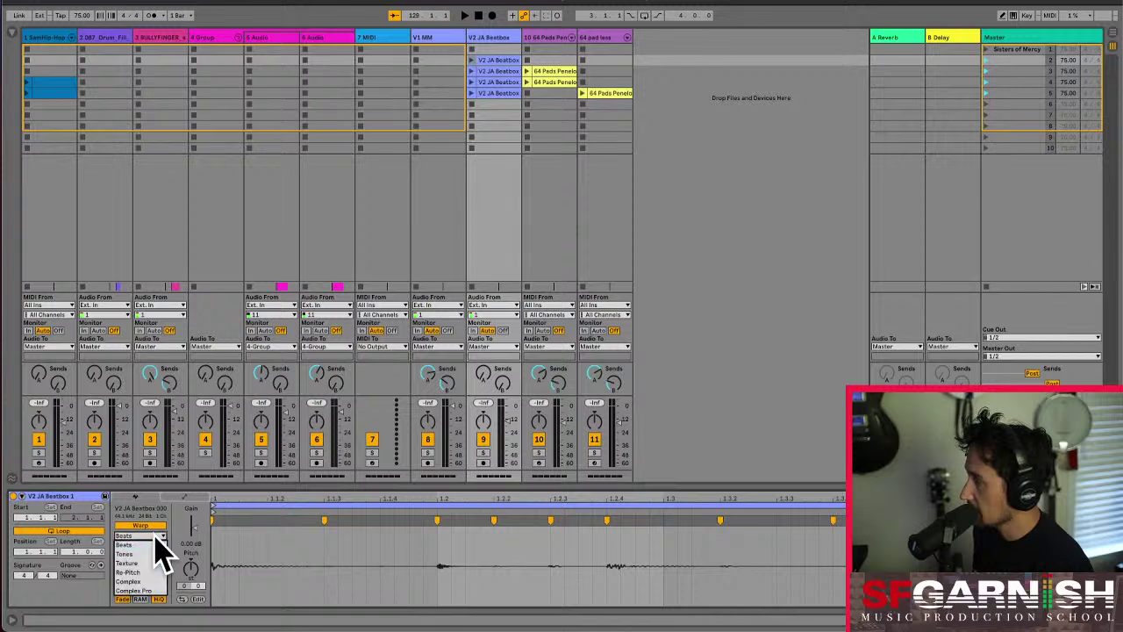
pyautogui.click(156, 582)
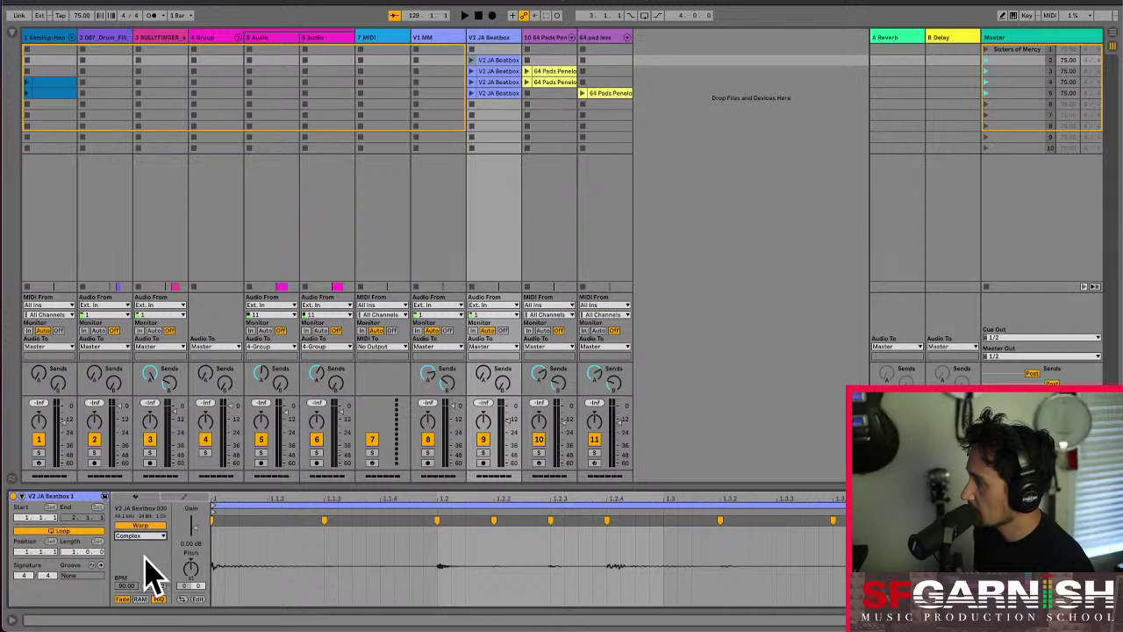
pyautogui.click(473, 60)
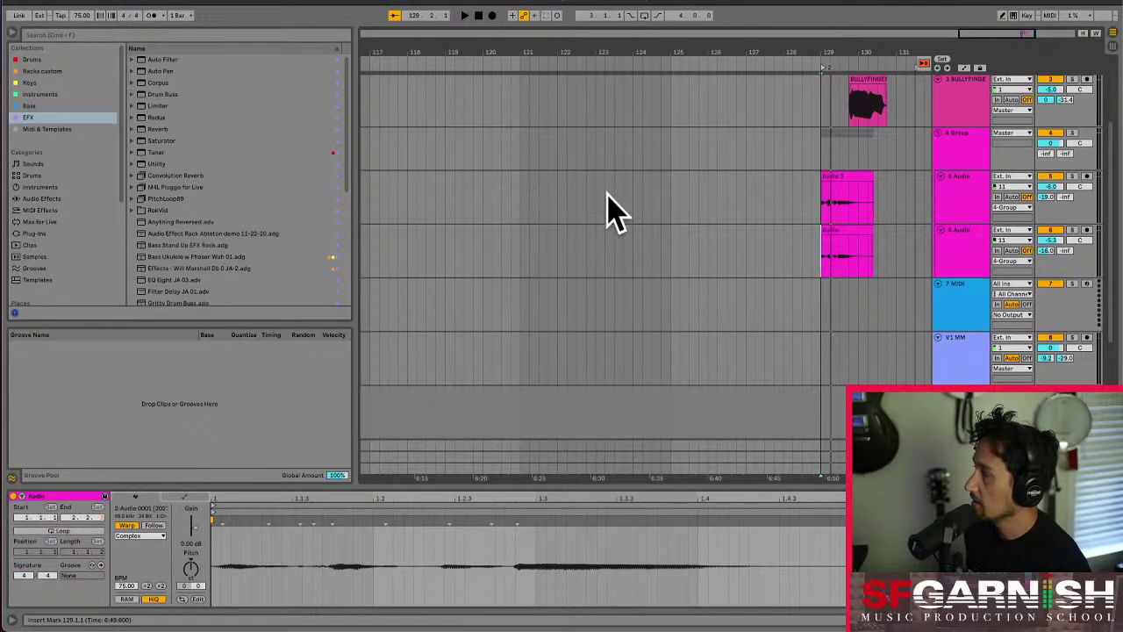
# - Hide the browser in Arrangement View and play the arrangement clips from bar 129
pyautogui.click(12, 33)
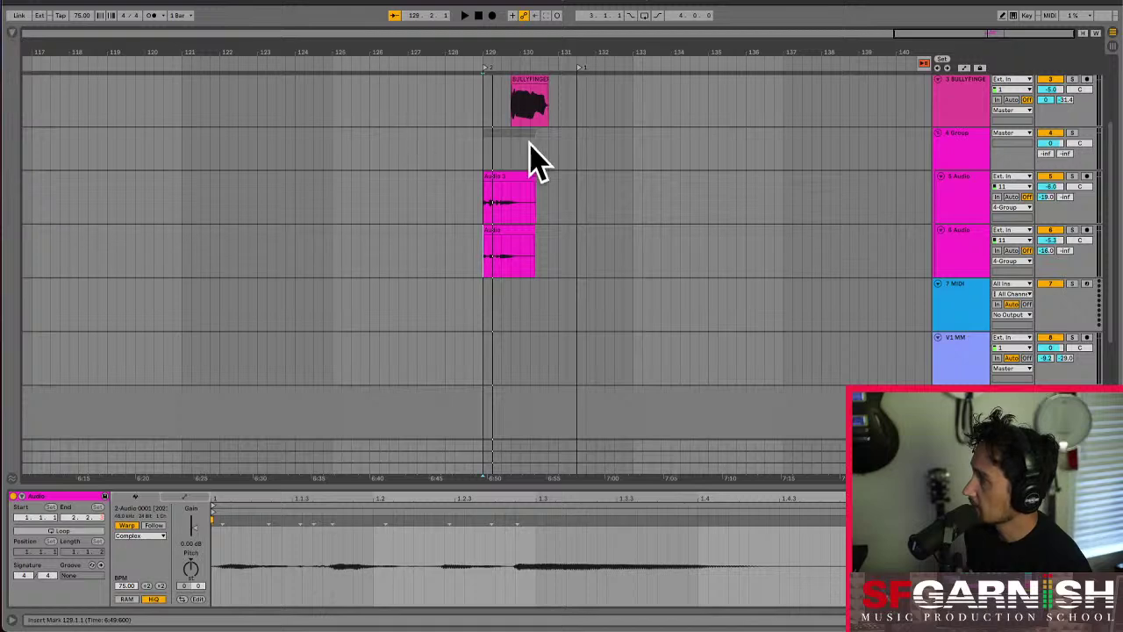
pyautogui.click(484, 148)
pyautogui.press('+')
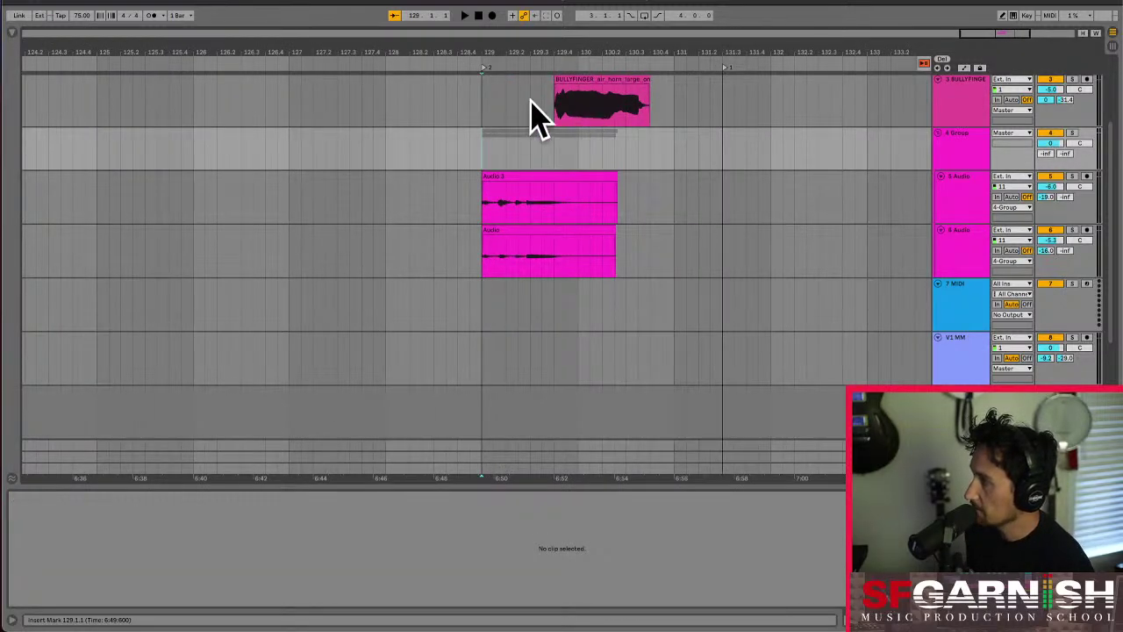
pyautogui.scroll(3, 579, 114)
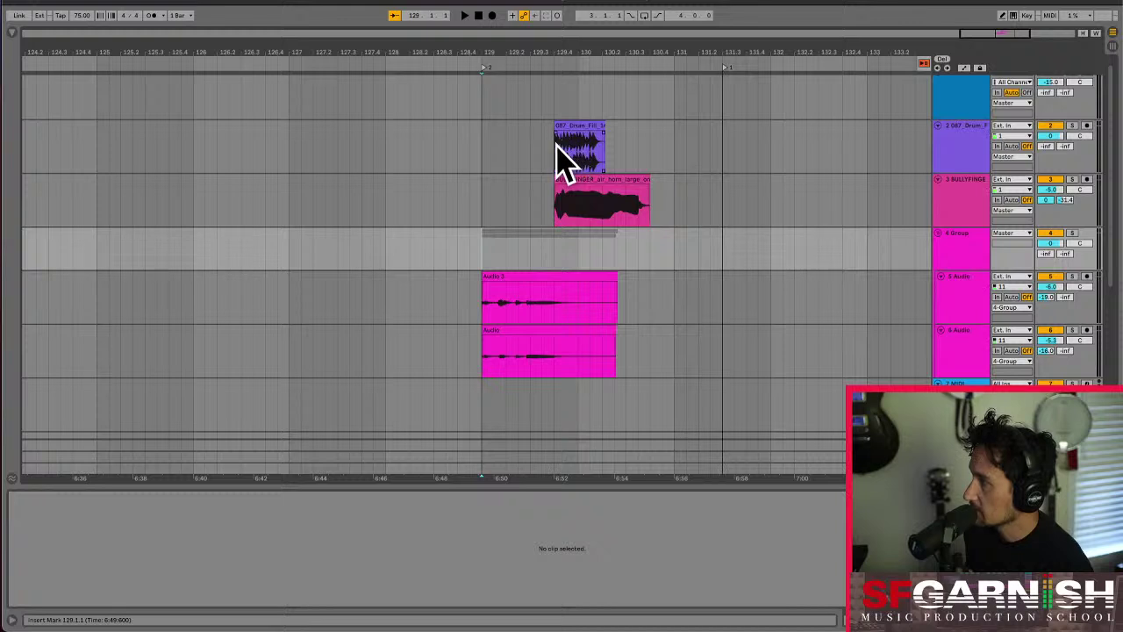
pyautogui.click(559, 158)
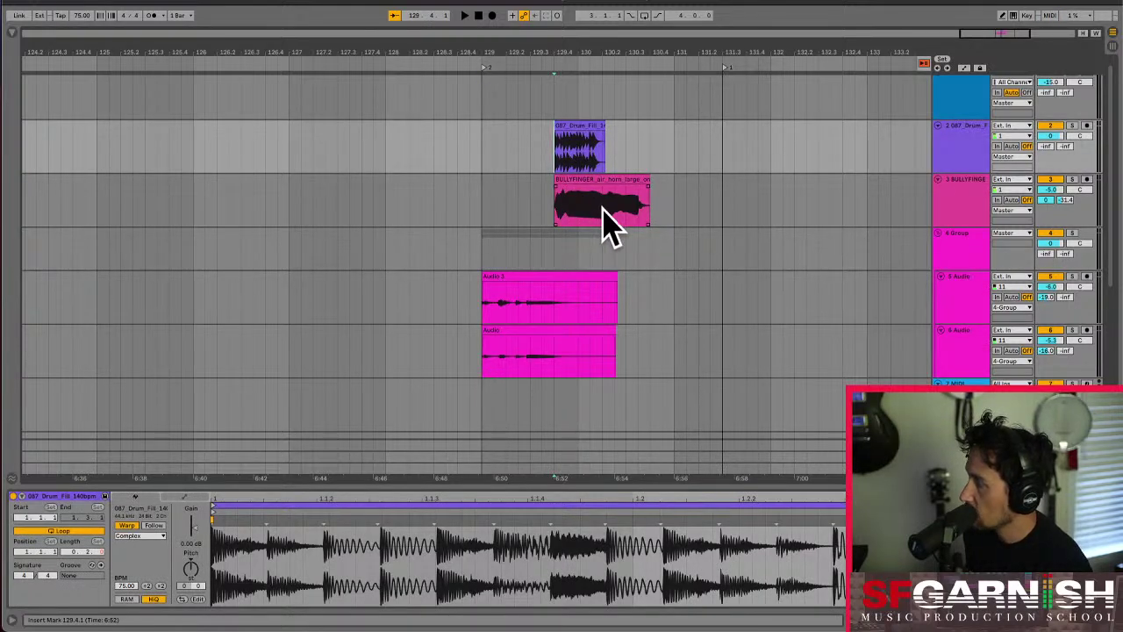
pyautogui.scroll(-2, 597, 205)
pyautogui.click(483, 268)
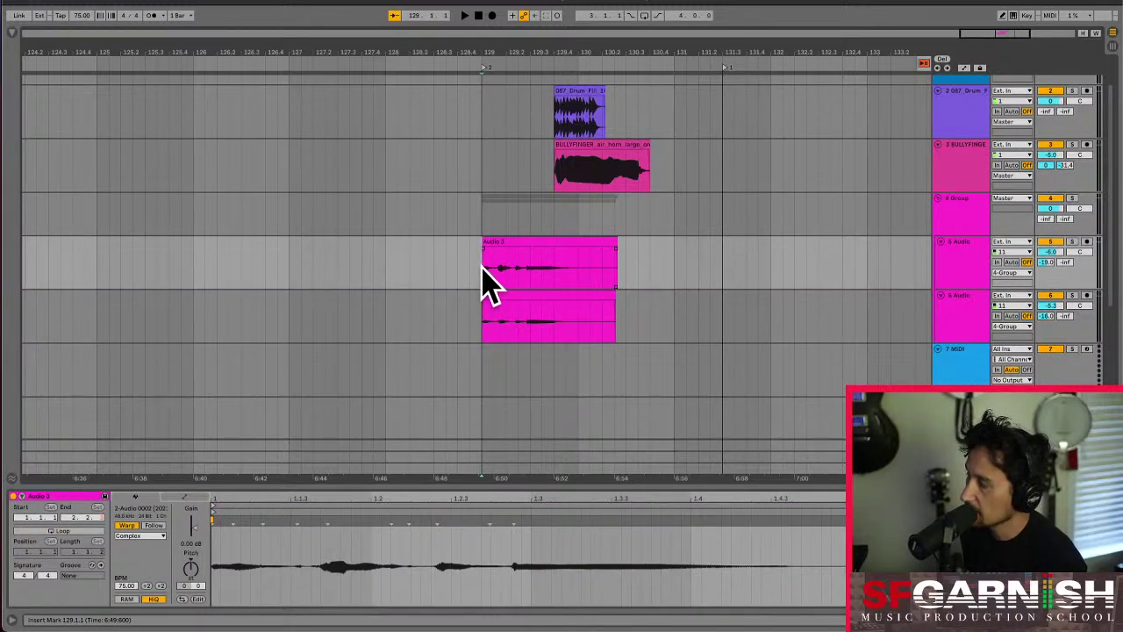
pyautogui.press('space')
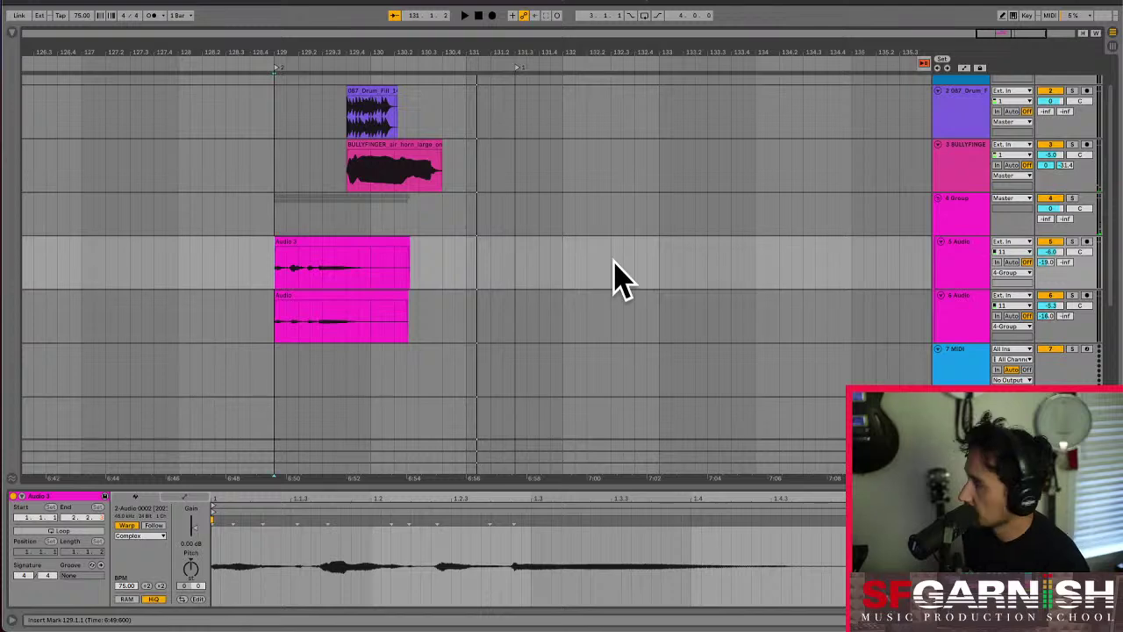
# - Examine the arrangement around its two locators and play from the locator at 131.3.1
pyautogui.press('Tab')
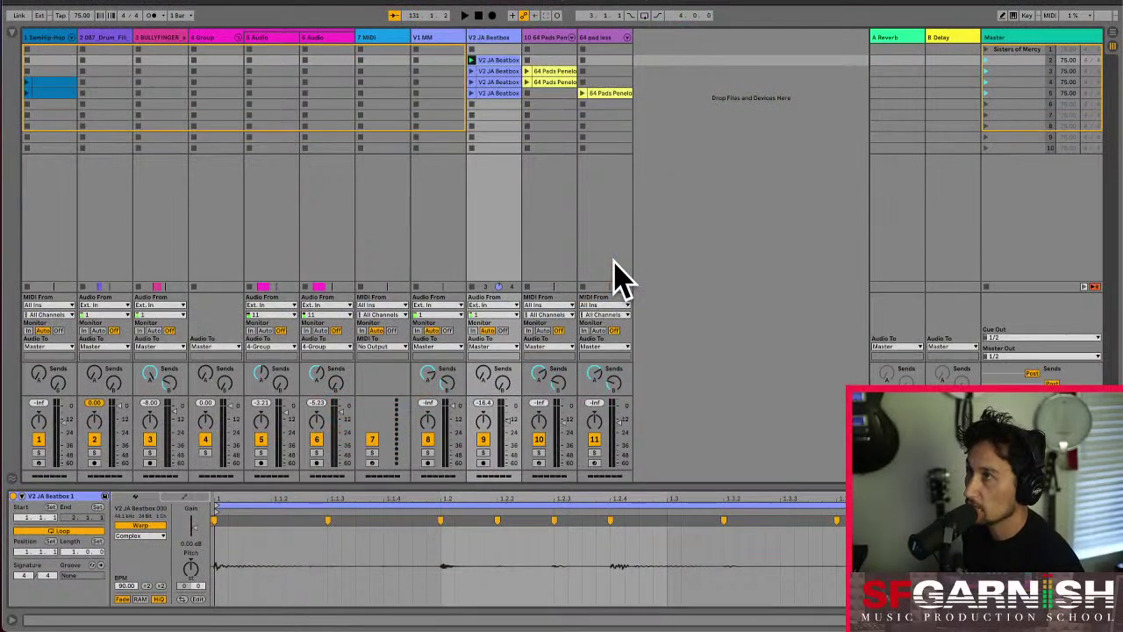
pyautogui.press('Tab')
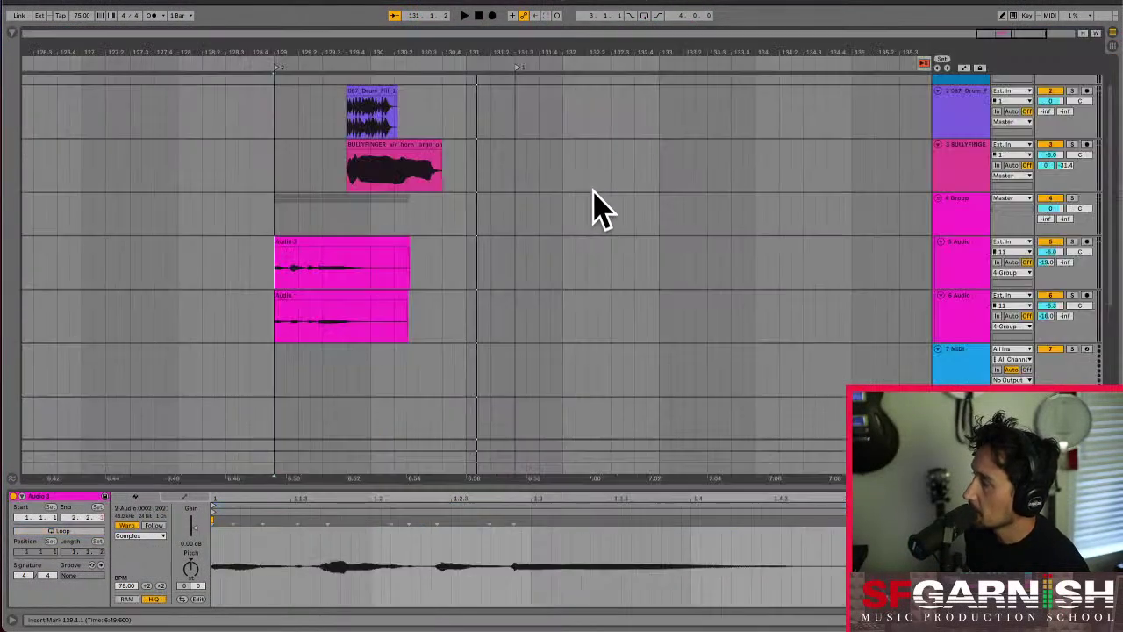
pyautogui.click(480, 136)
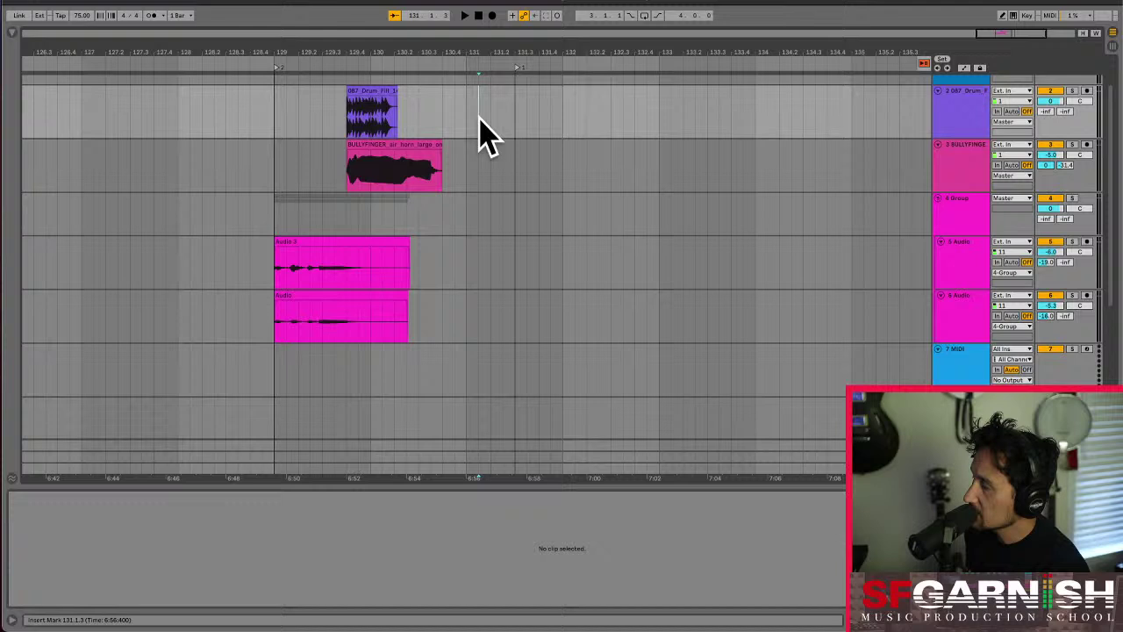
pyautogui.click(272, 116)
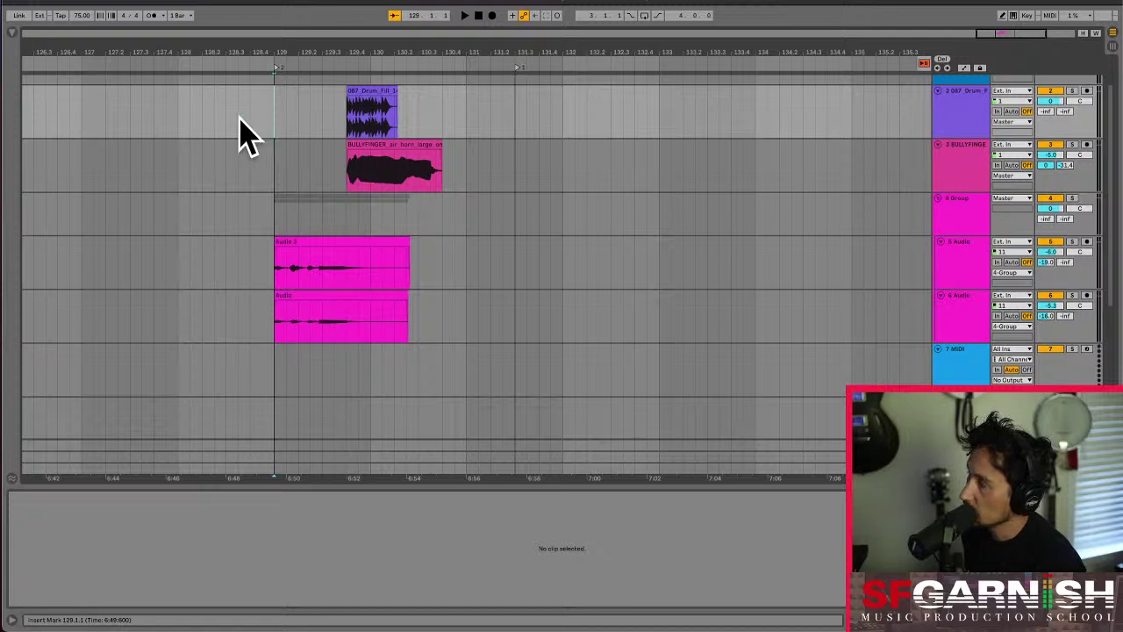
pyautogui.click(84, 115)
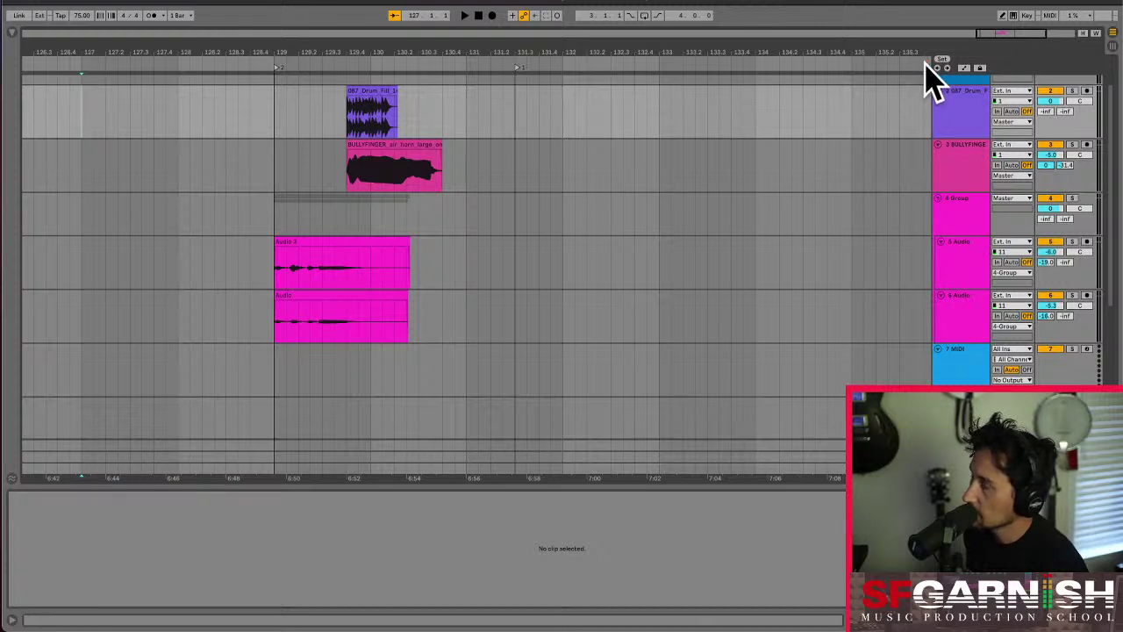
pyautogui.click(275, 110)
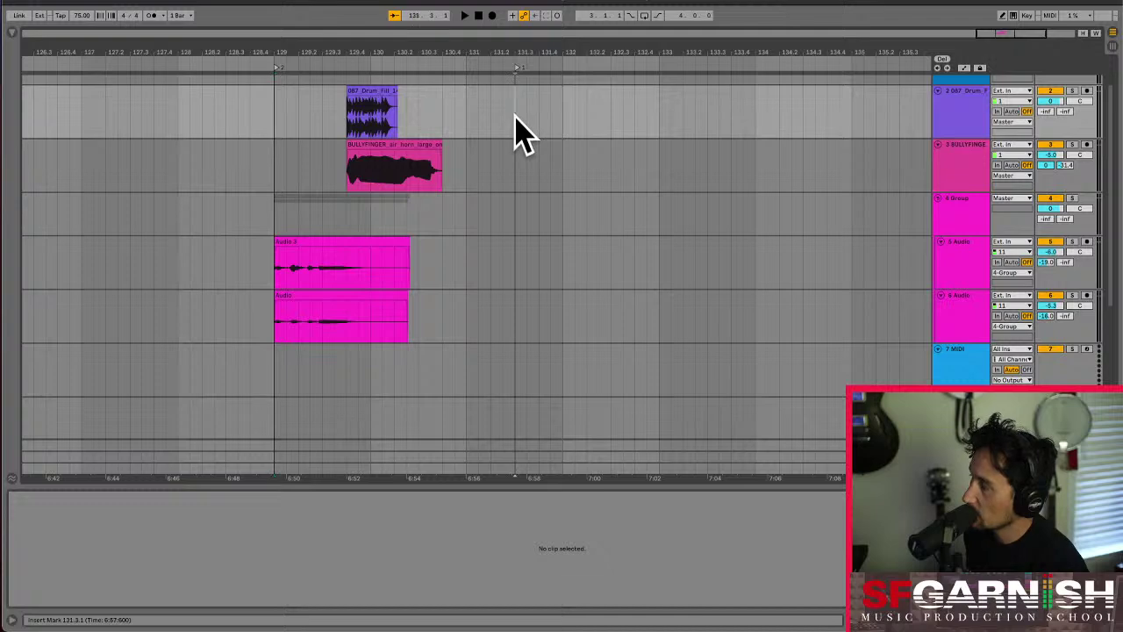
pyautogui.press('space')
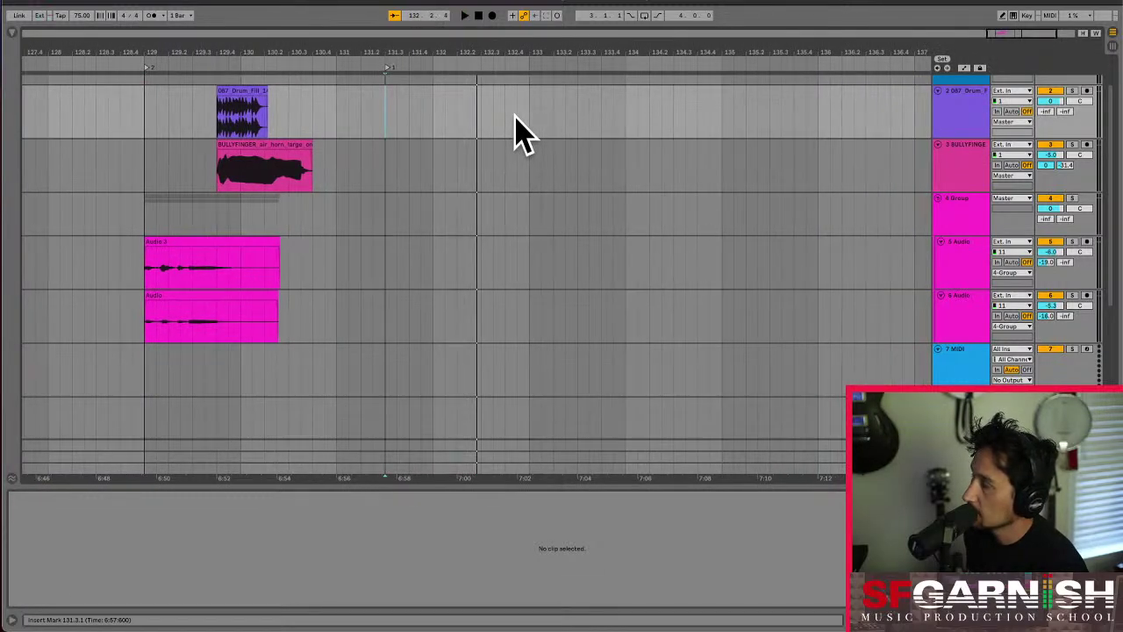
# - Play the scene 2 V2 JA Beatbox clip in Session View and show that track's effect devices
pyautogui.press('Tab')
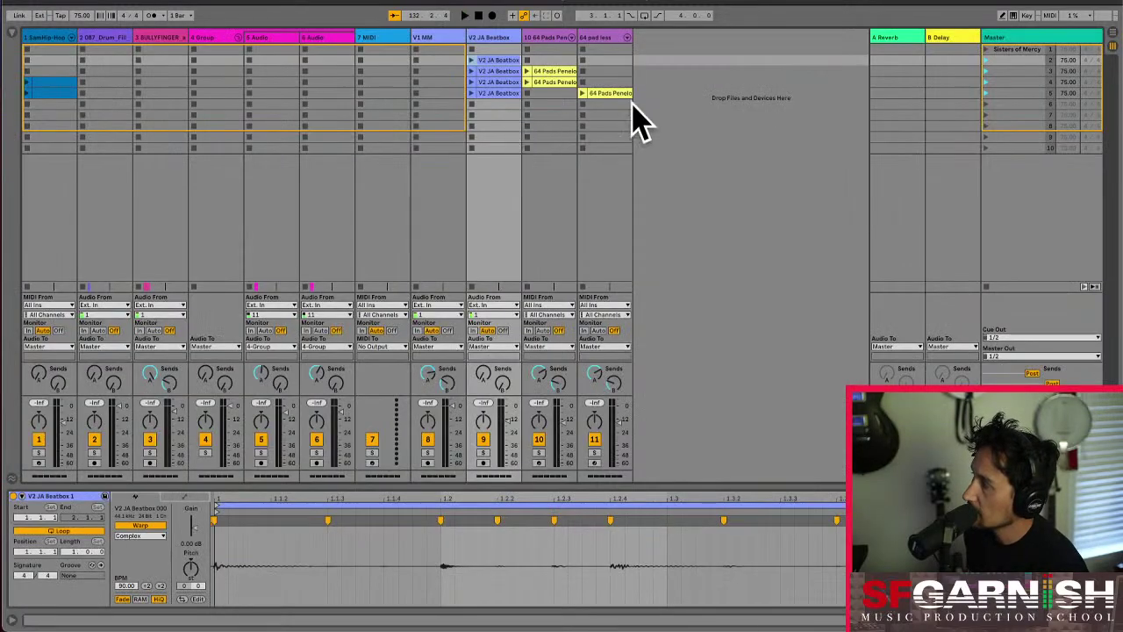
pyautogui.click(472, 59)
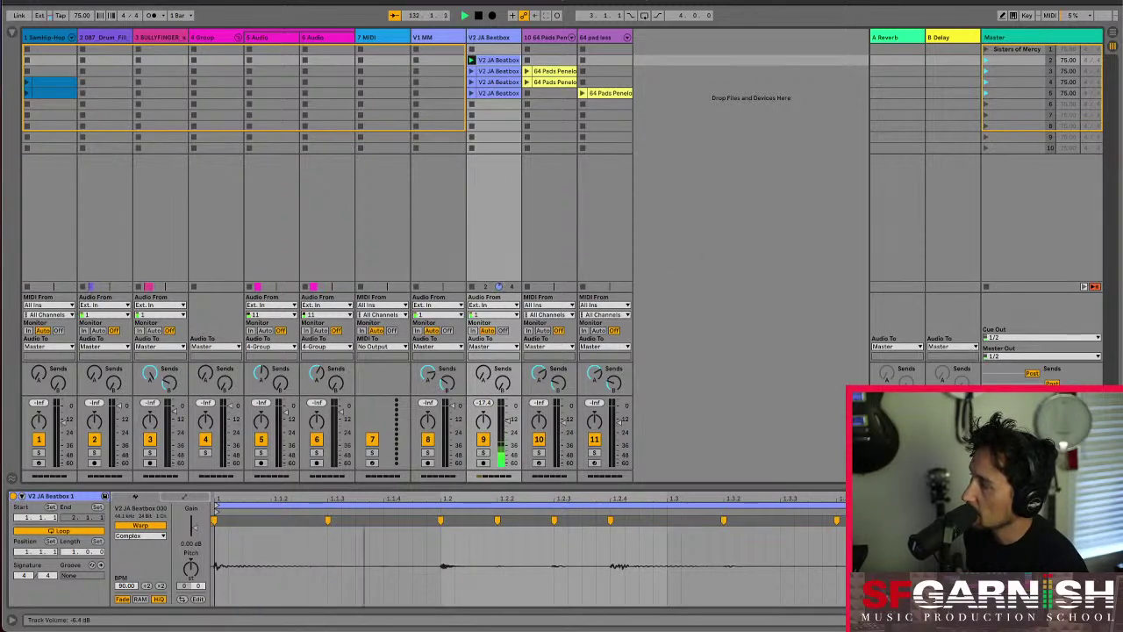
pyautogui.moveTo(1058, 411); pyautogui.dragTo(1058, 411)
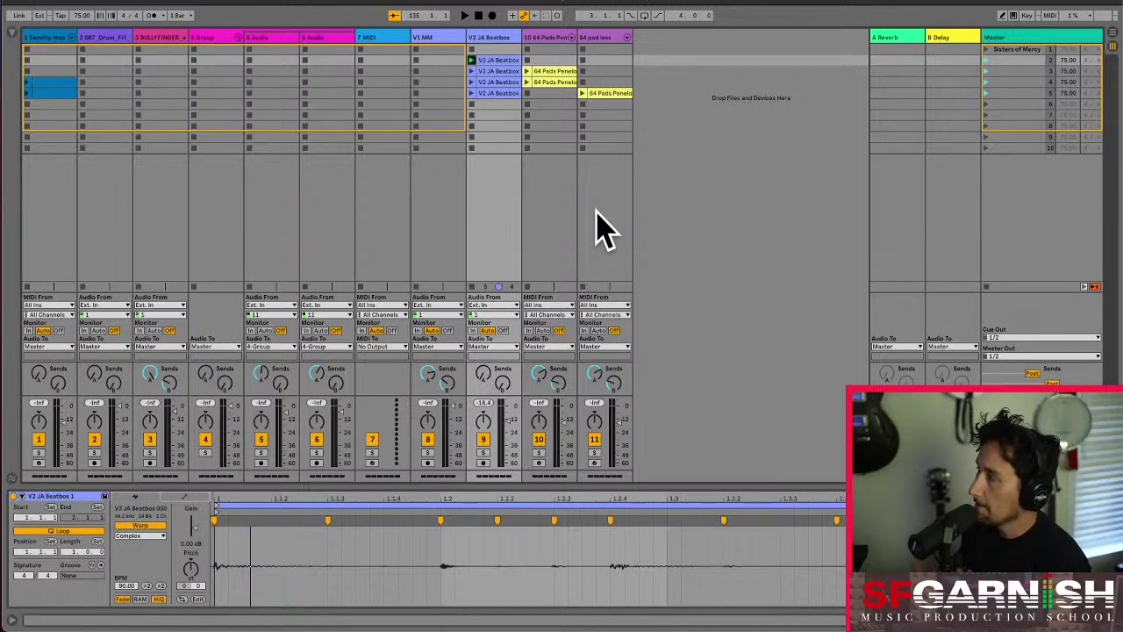
pyautogui.click(490, 38)
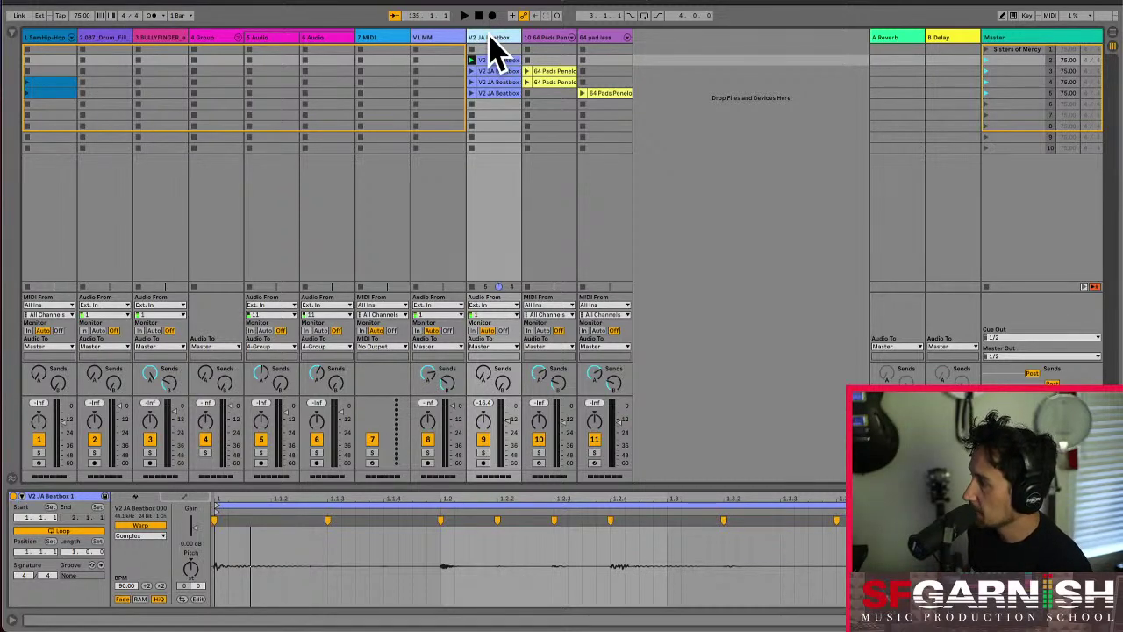
pyautogui.hotkey('shift', 'Tab')
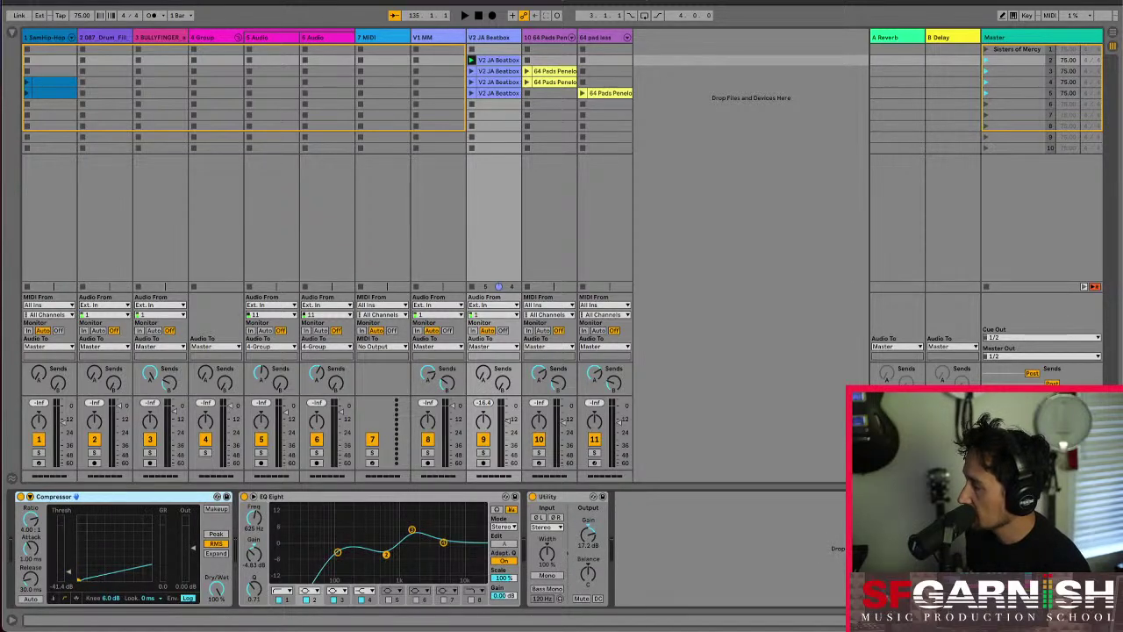
# - Stop playback, duplicate the V2 JA Beatbox track and delete all clips from the copy
pyautogui.press('space')
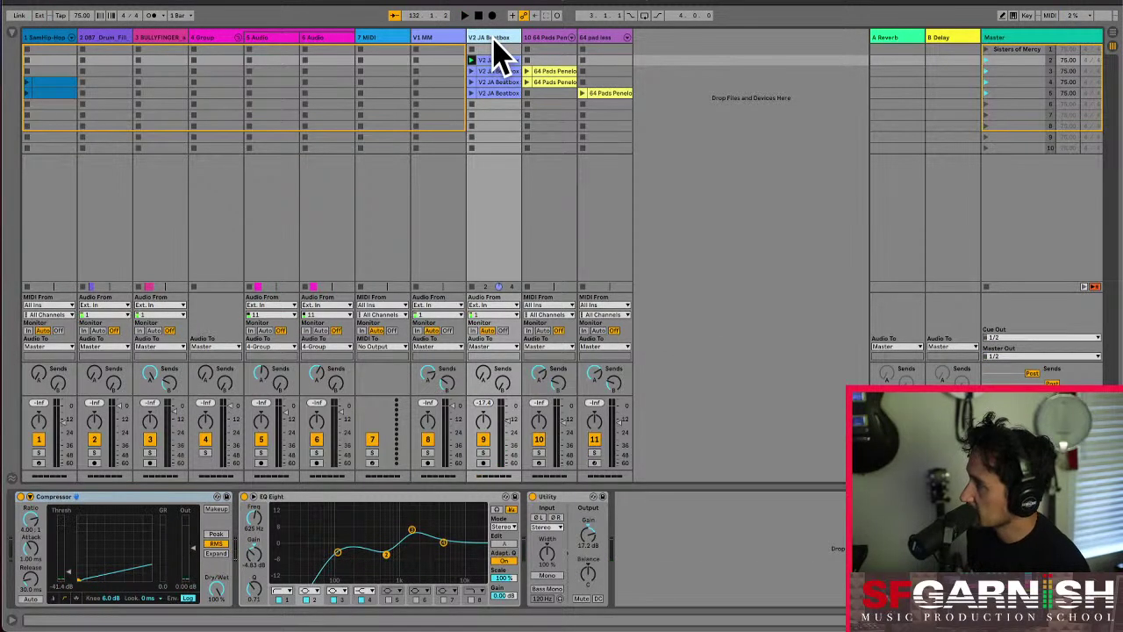
pyautogui.hotkey('ctrl', 'd')
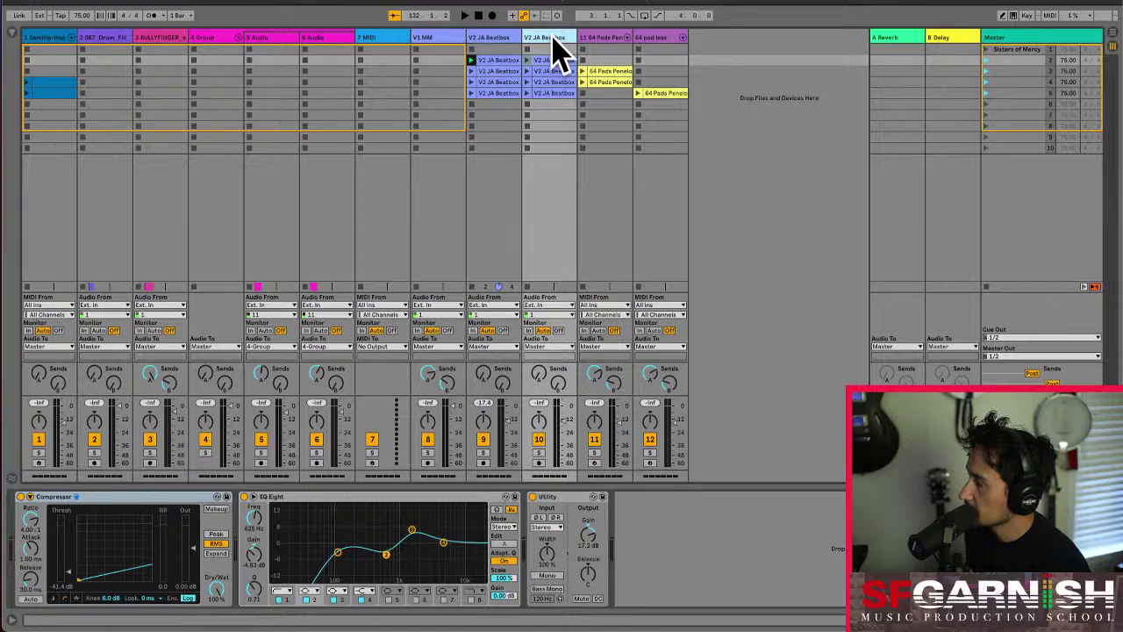
pyautogui.click(550, 94)
pyautogui.press('super+a')
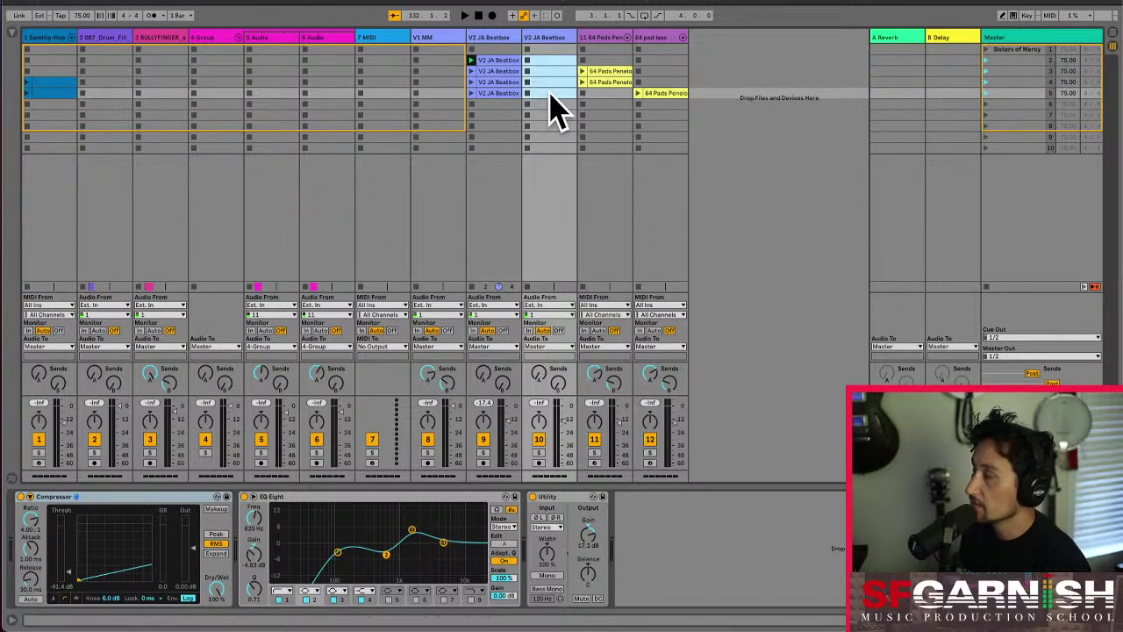
pyautogui.press('Delete')
# - Rename the duplicated beatbox track as V3 BeatBox OD
pyautogui.click(545, 60)
pyautogui.click(549, 40)
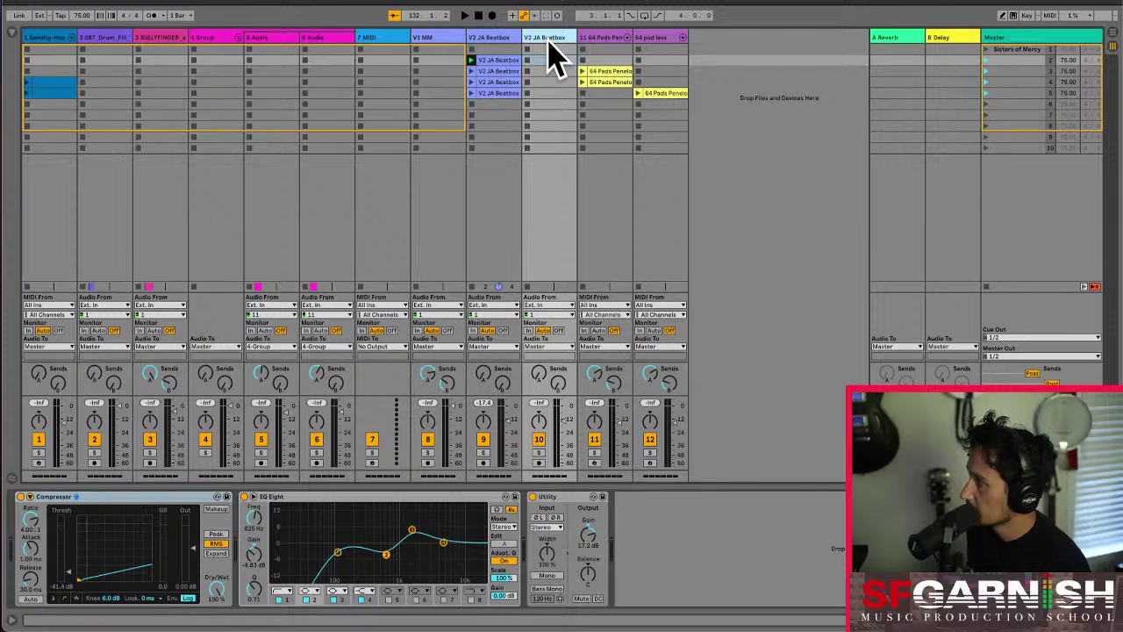
pyautogui.press('super+r')
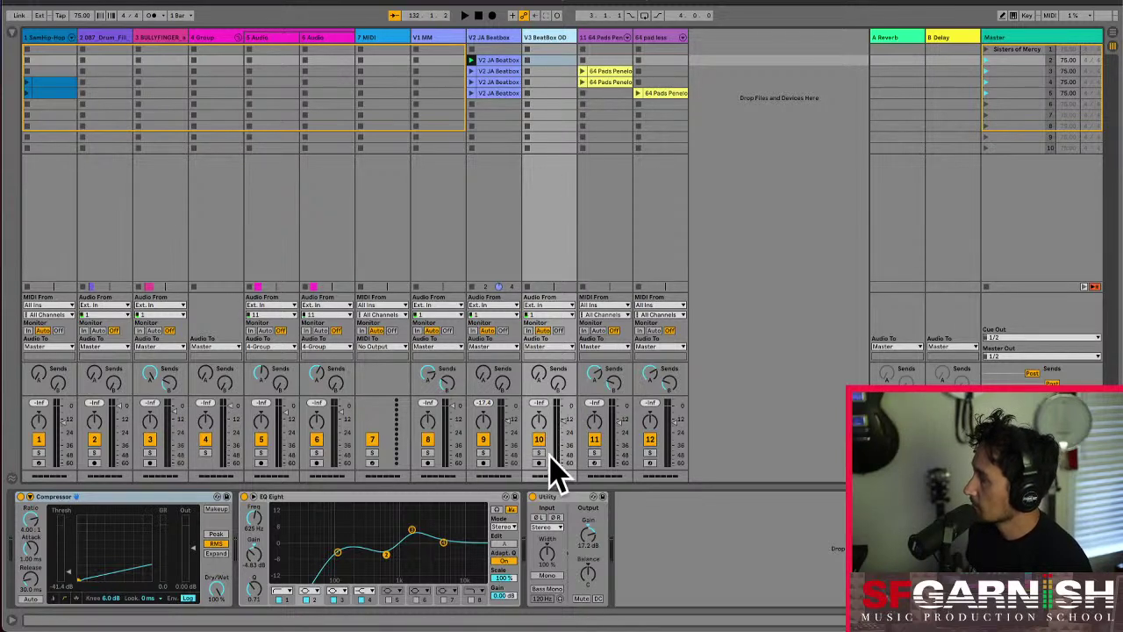
# - Arm the V3 BeatBox OD track for recording, turn its monitoring off and set its input channel to 11
pyautogui.click(558, 331)
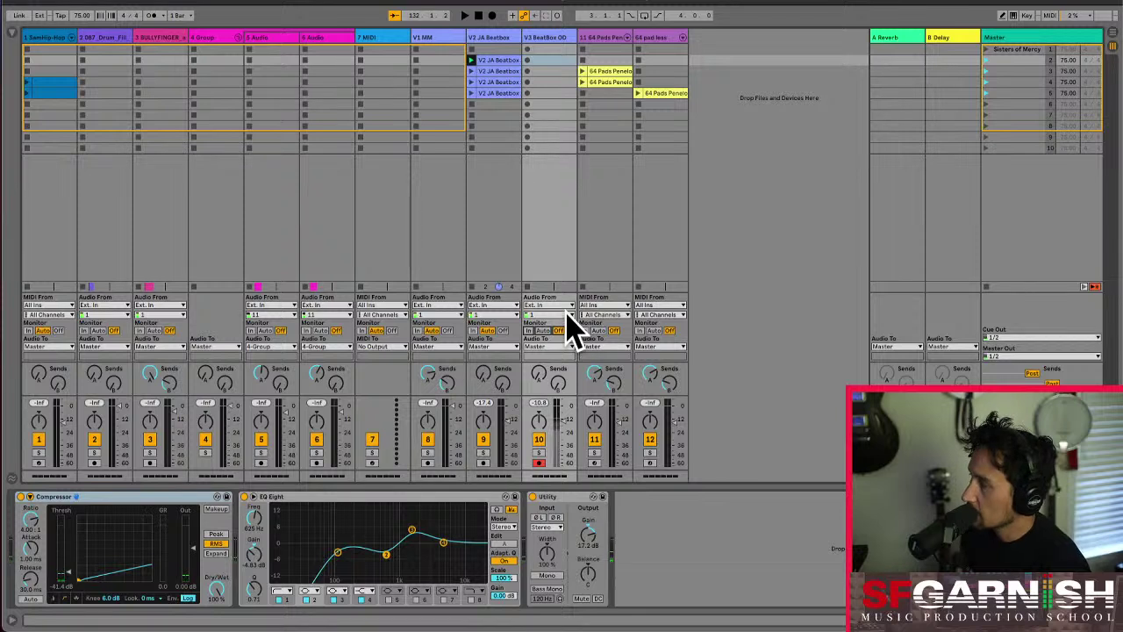
pyautogui.click(568, 315)
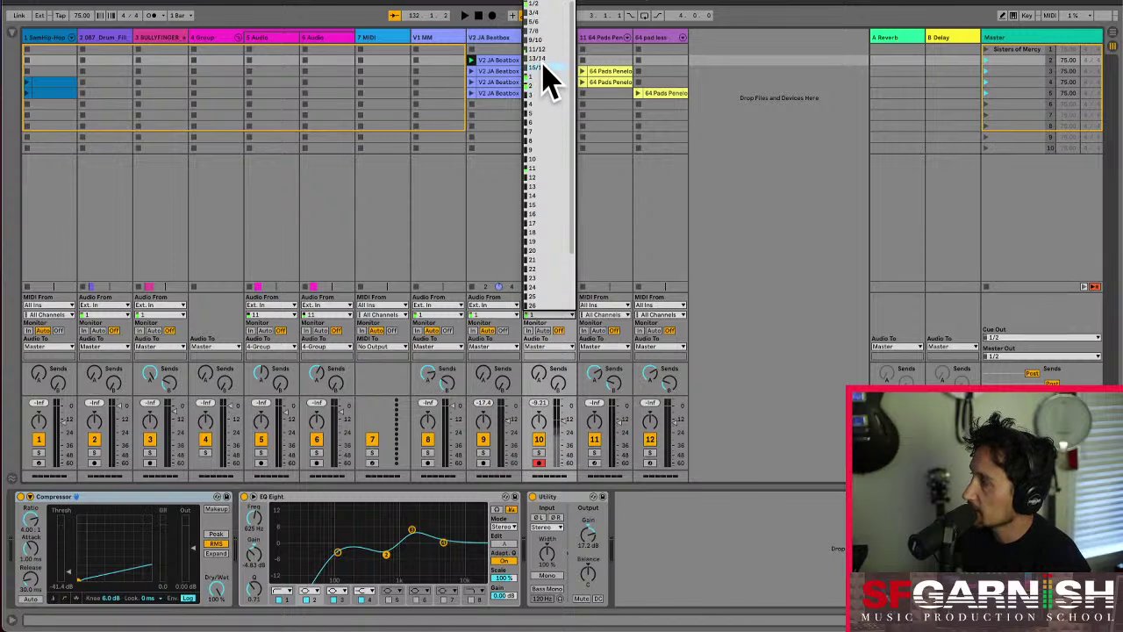
pyautogui.click(550, 169)
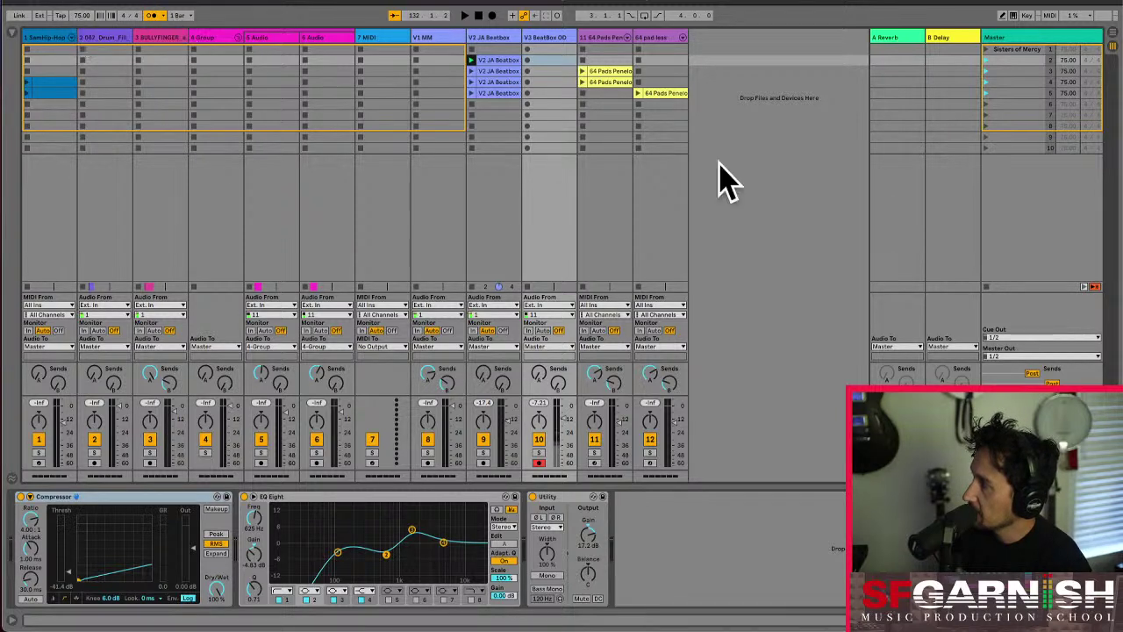
# - Stop all playing clips and record a two-bar beatbox loop into scene 2 of the V3 BeatBox OD track
pyautogui.click(987, 288)
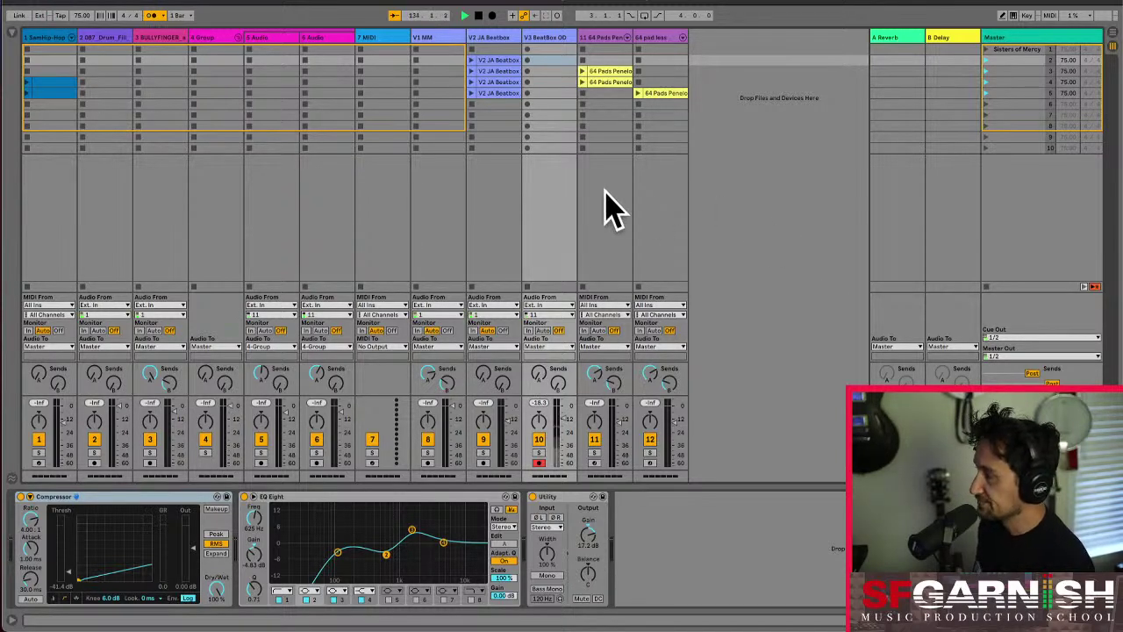
pyautogui.click(529, 60)
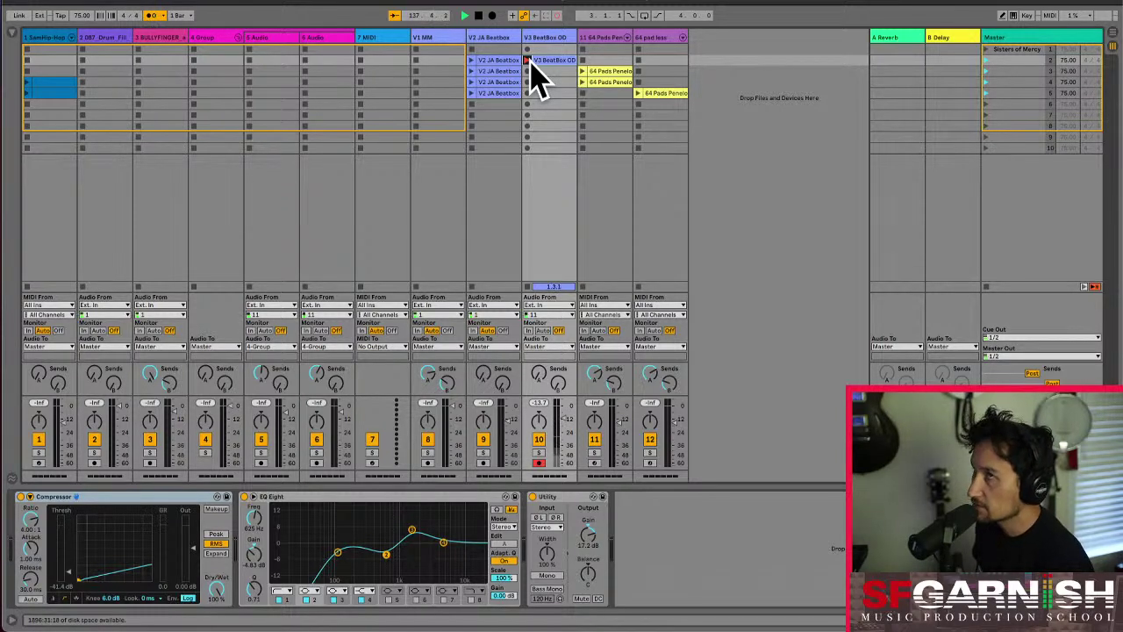
pyautogui.click(529, 61)
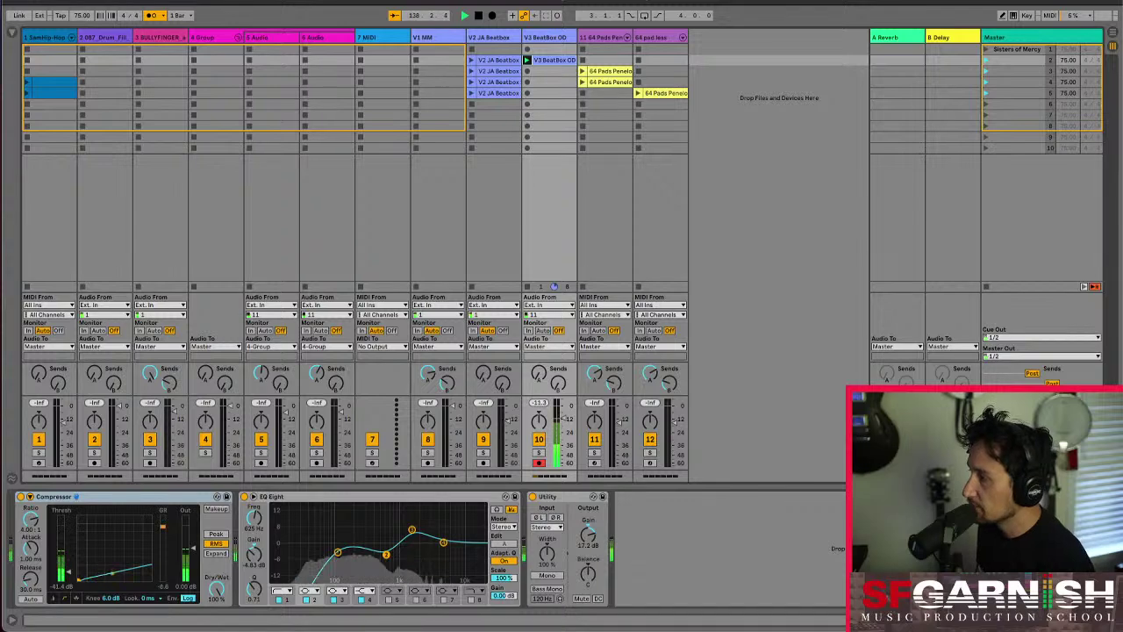
# - Quantize the recorded V3 BeatBox OD clip and shorten its loop to one bar, beginning slightly before bar 2
pyautogui.hotkey('shift', 'Tab')
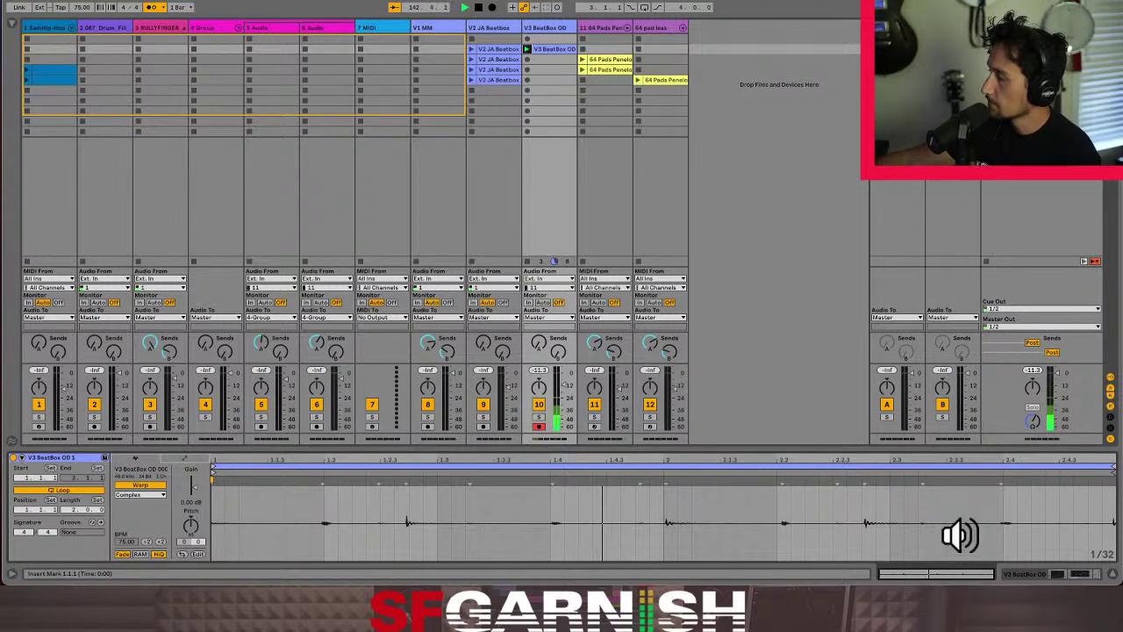
pyautogui.press('super+u')
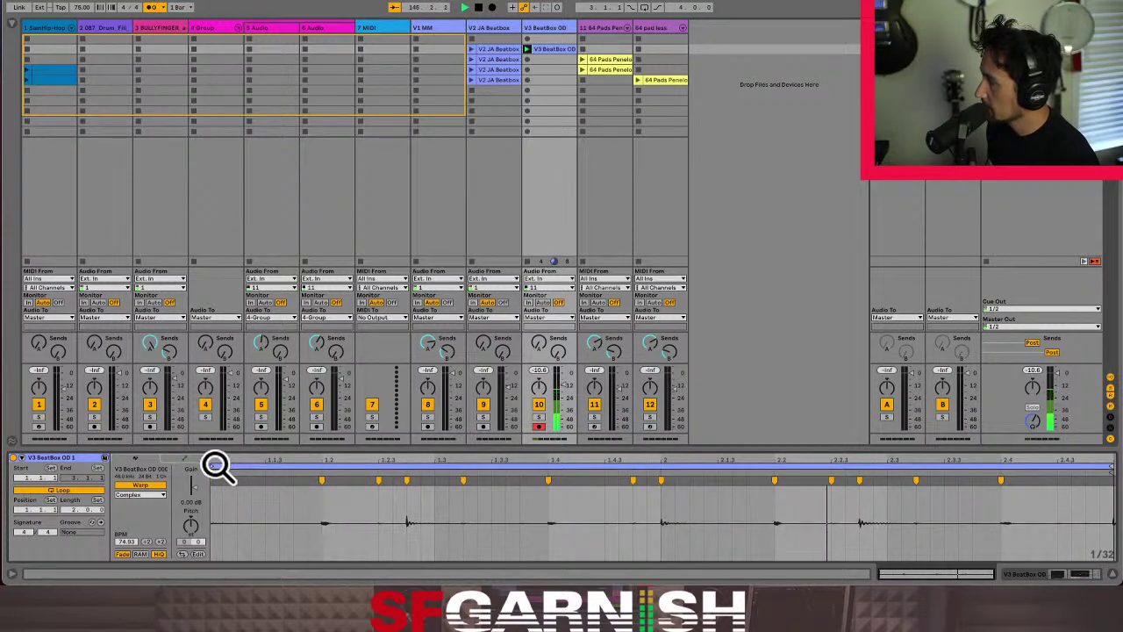
pyautogui.moveTo(216, 463); pyautogui.dragTo(660, 497)
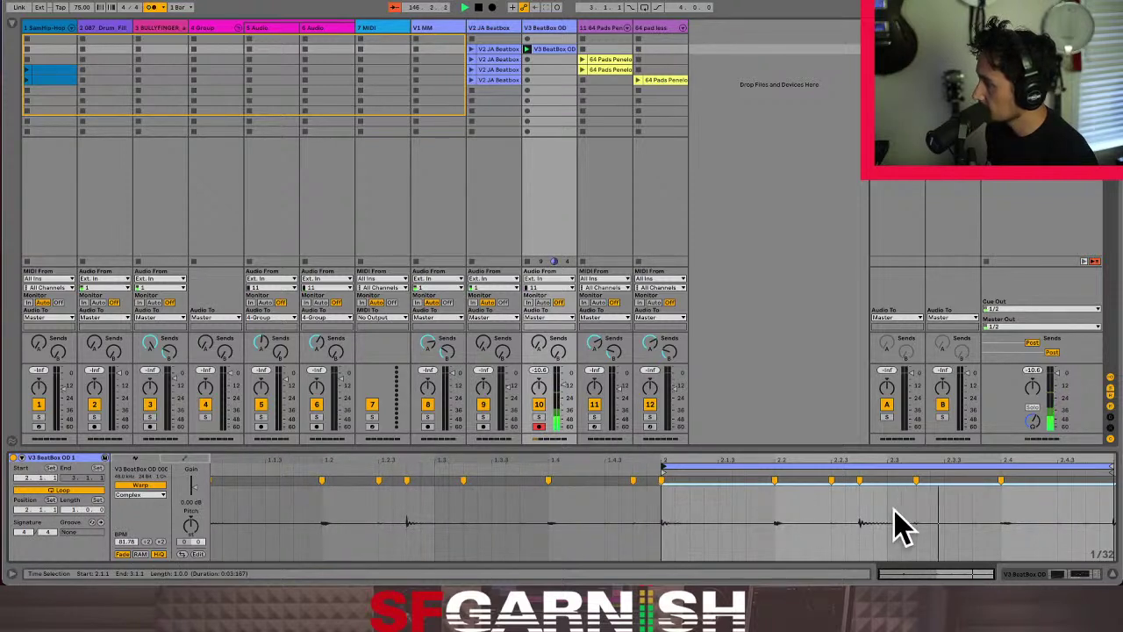
pyautogui.moveTo(898, 466); pyautogui.dragTo(825, 472)
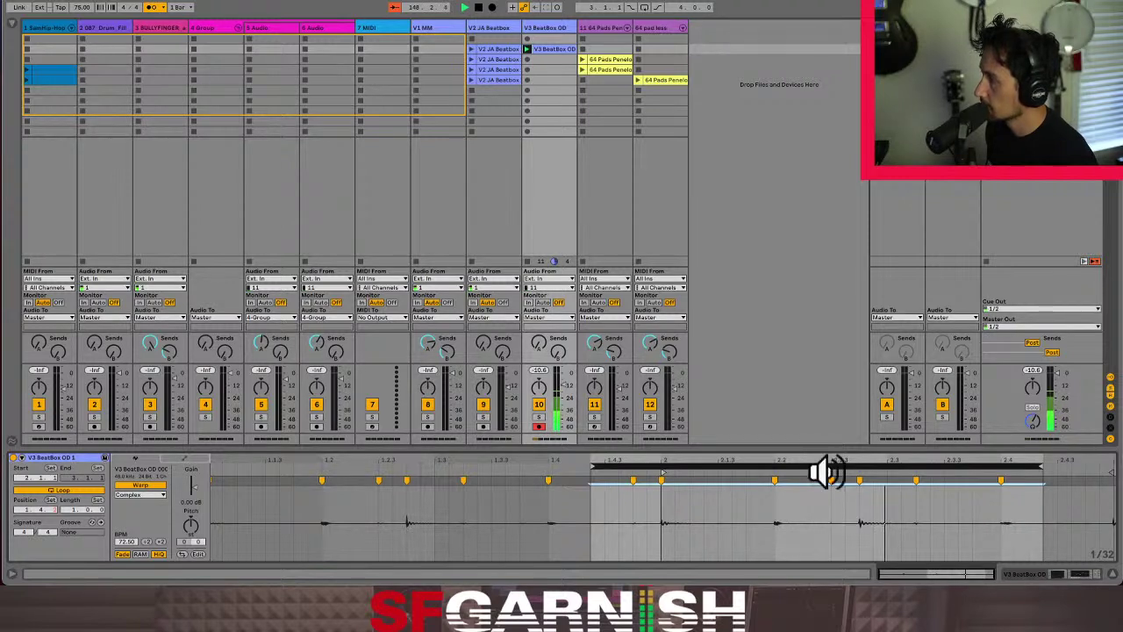
# - Duplicate the scene 2 V3 BeatBox OD clip into scenes 3, 4 and 5
pyautogui.click(552, 52)
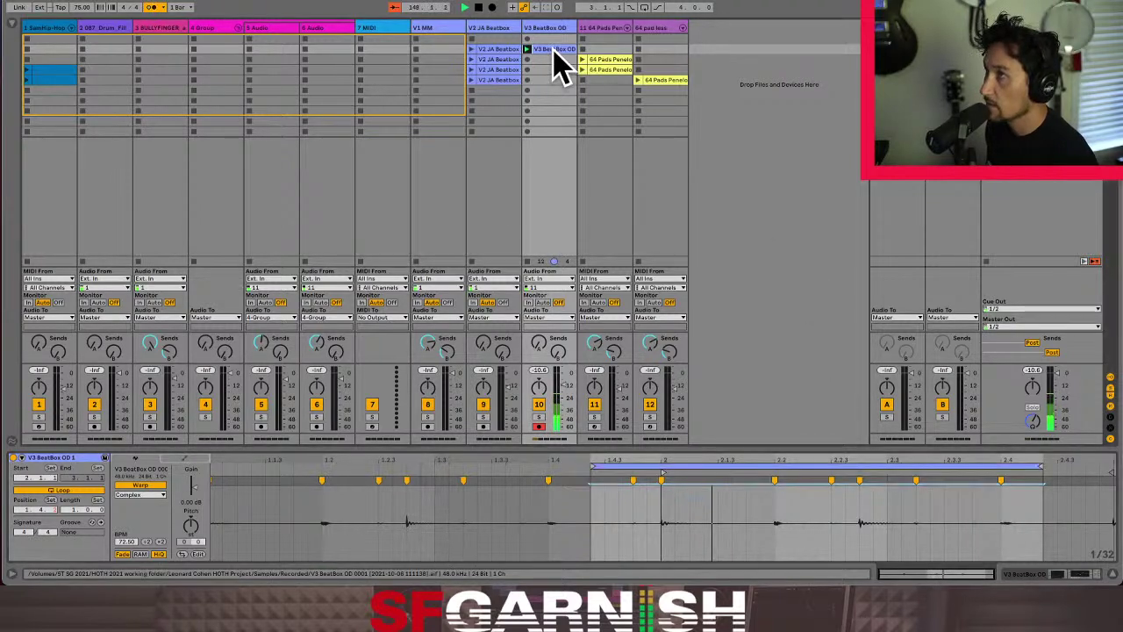
pyautogui.hotkey('ctrl', 'd')
pyautogui.hotkey('ctrl', 'd')
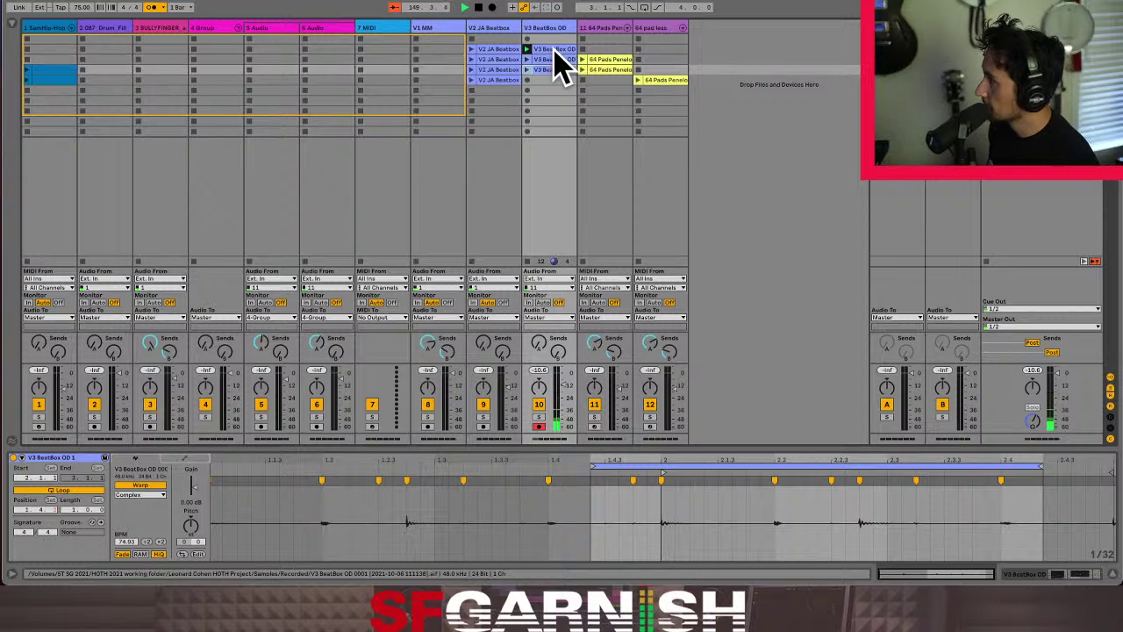
pyautogui.press('super+d')
# - Deactivate the V2 JA Beatbox clips in scenes 2 to 5 and launch scene 3 to audition the new beatbox loop with the pads
pyautogui.click(495, 49)
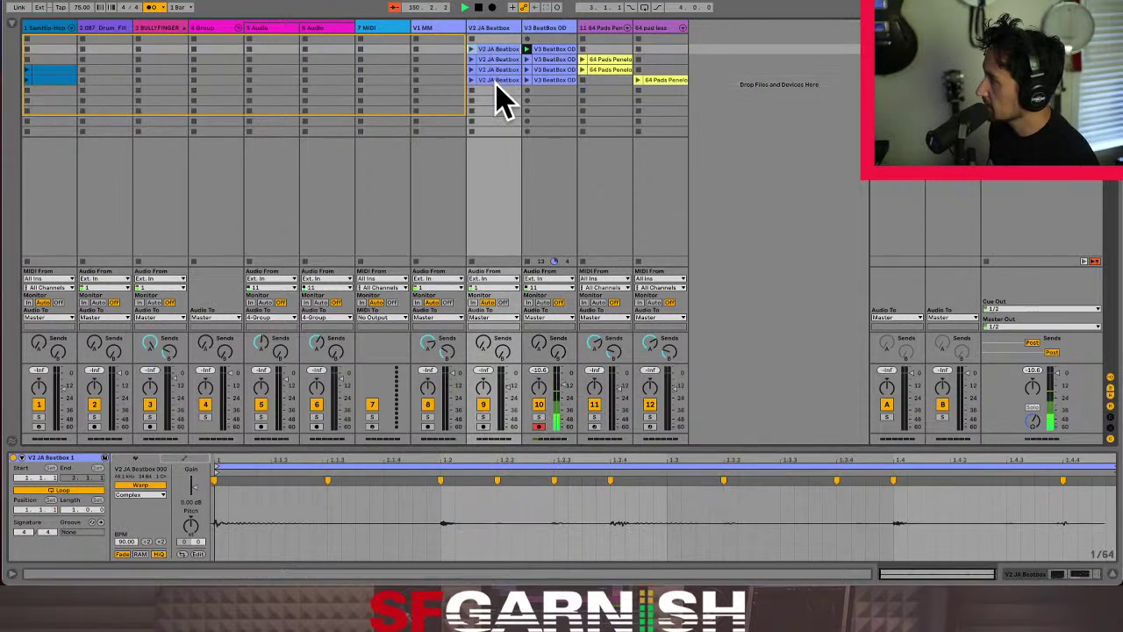
pyautogui.keyDown('shift'); pyautogui.click(497, 80); pyautogui.keyUp('shift')
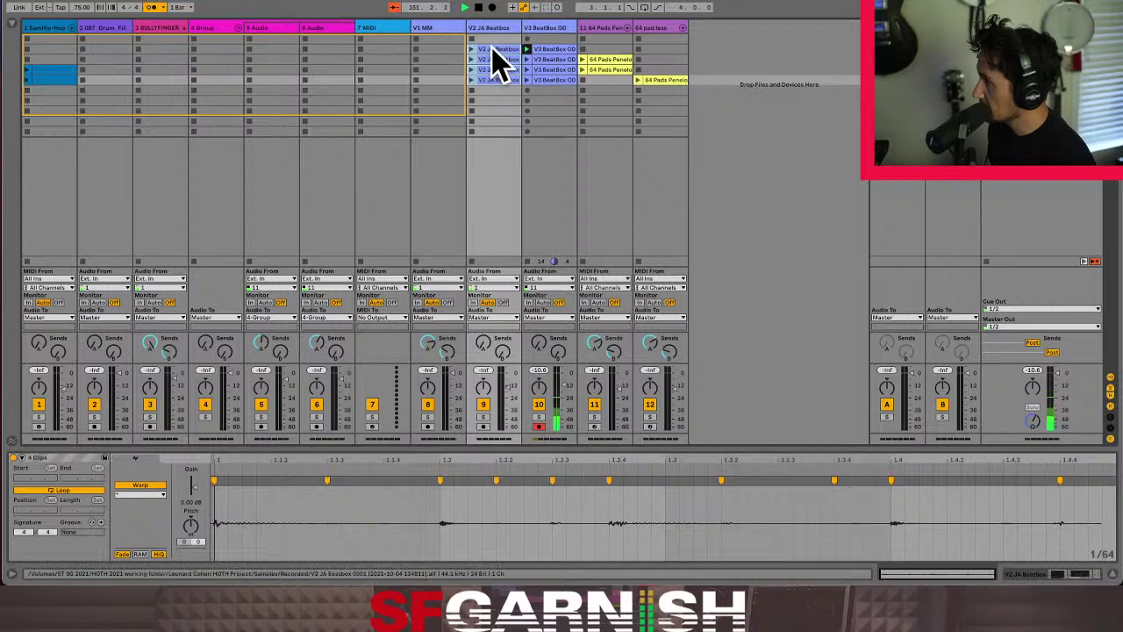
pyautogui.click(496, 53)
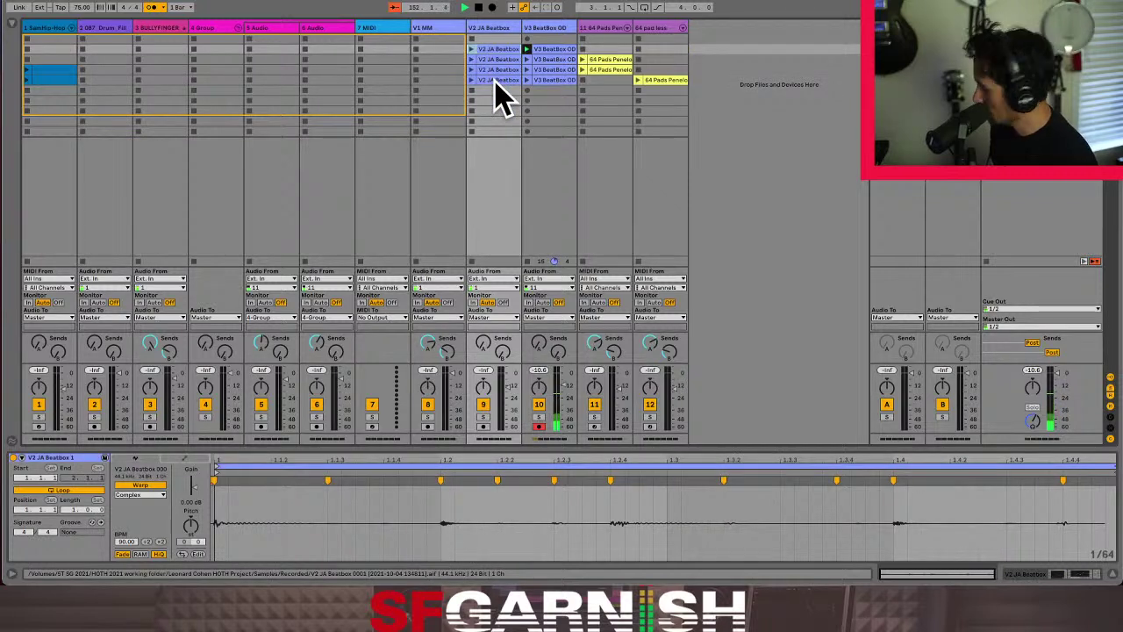
pyautogui.keyDown('shift'); pyautogui.click(495, 80); pyautogui.keyUp('shift')
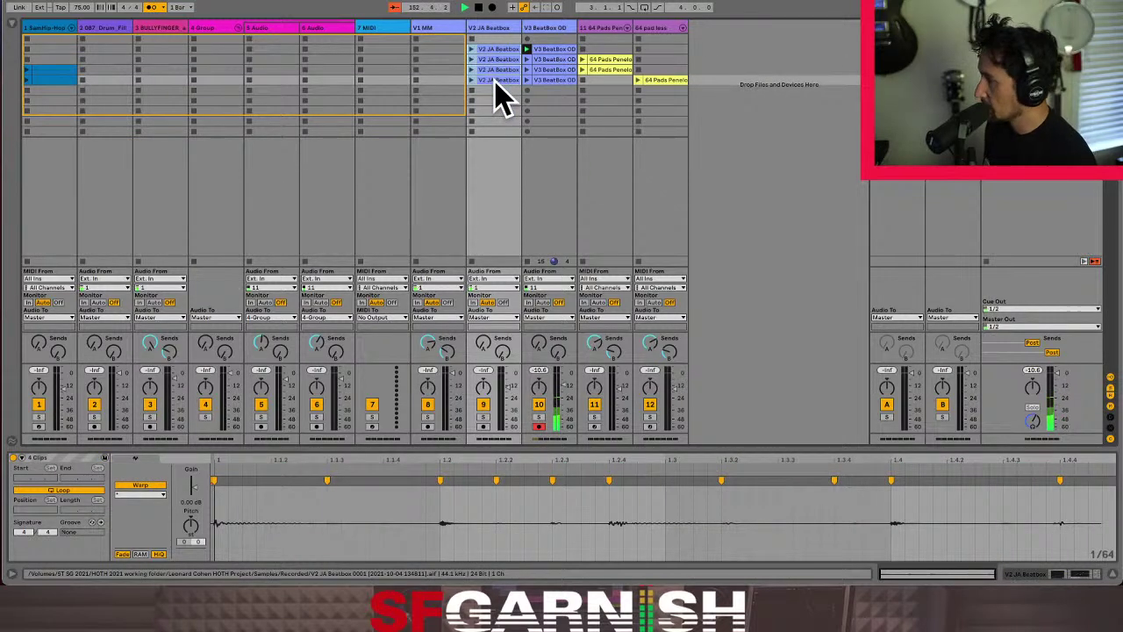
pyautogui.click(496, 50)
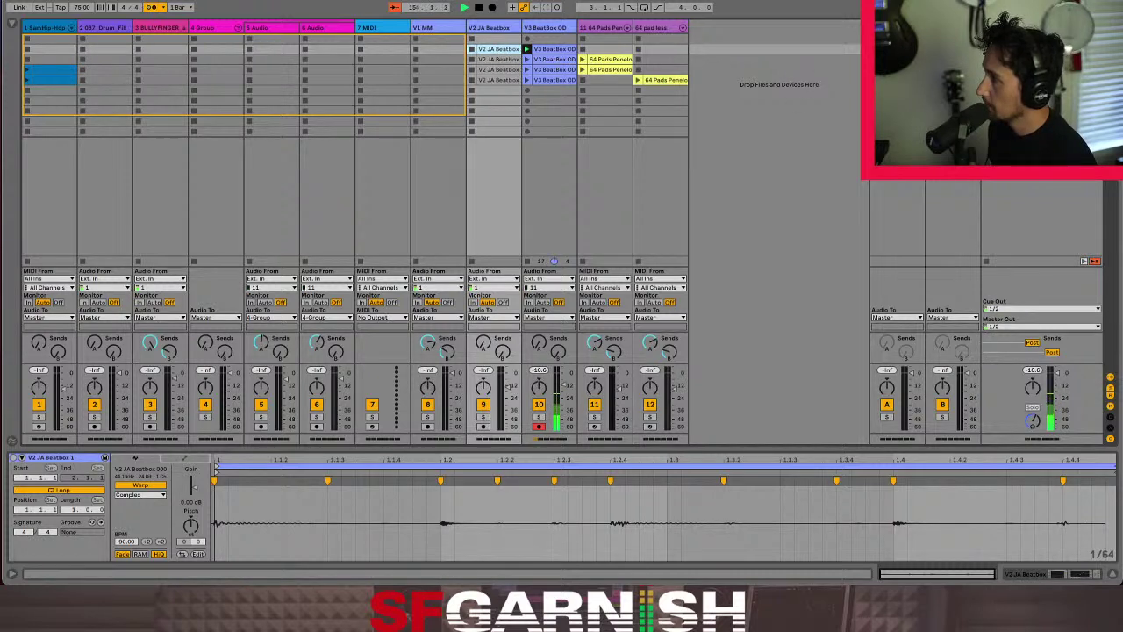
pyautogui.click(990, 59)
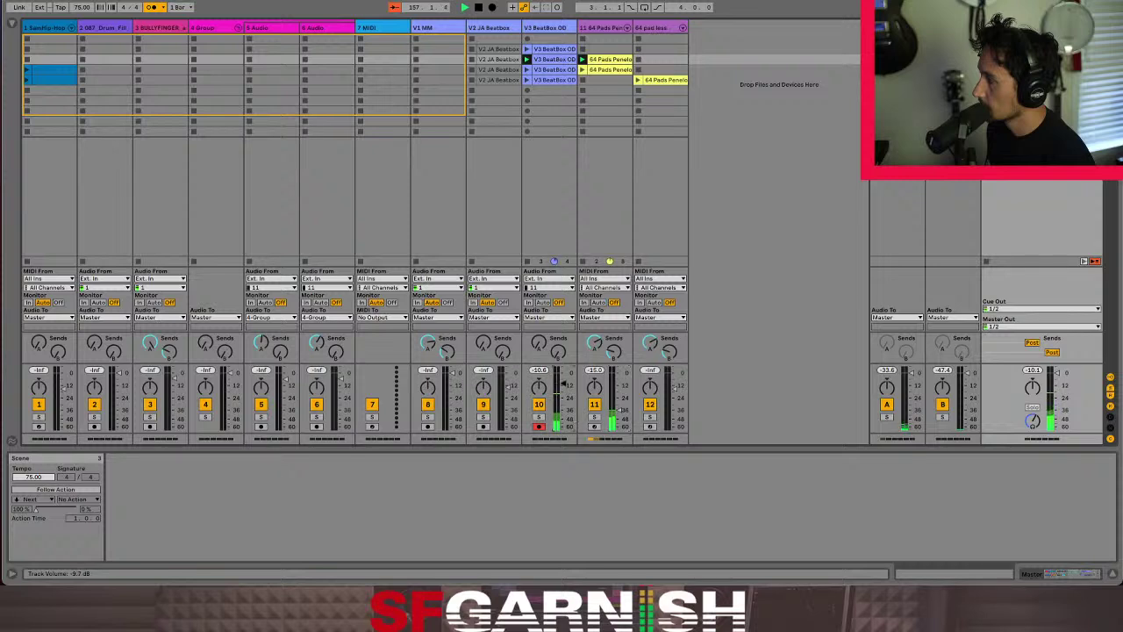
pyautogui.click(560, 302)
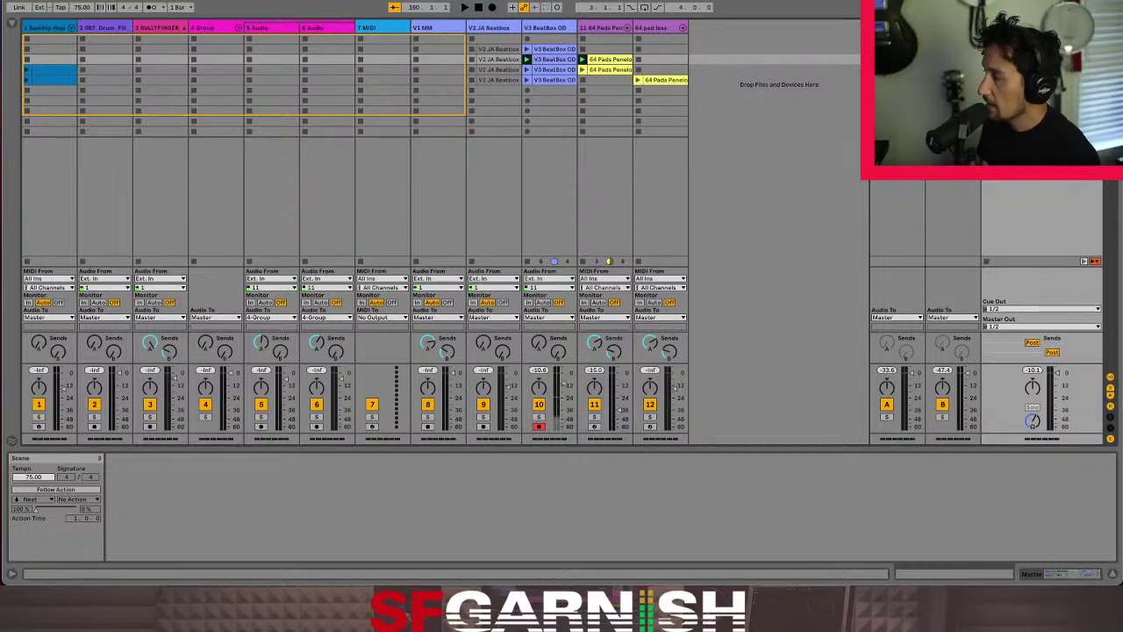
# - Examine the available cue outputs and the mono and stereo output configuration in the audio preferences, then close them
pyautogui.click(1044, 308)
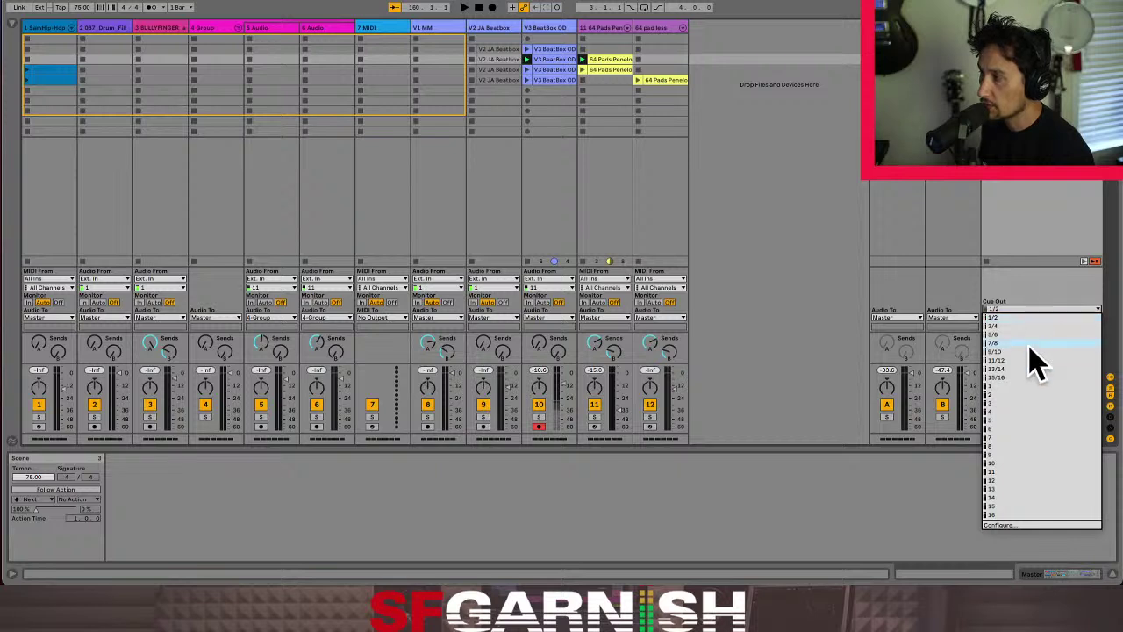
pyautogui.click(1038, 525)
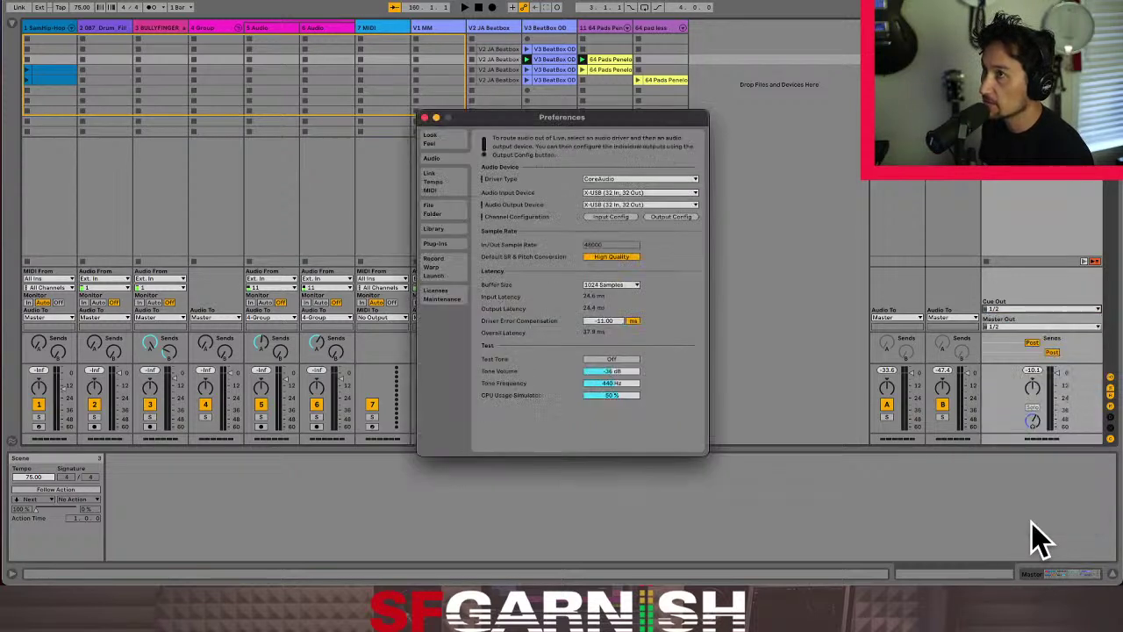
pyautogui.click(683, 218)
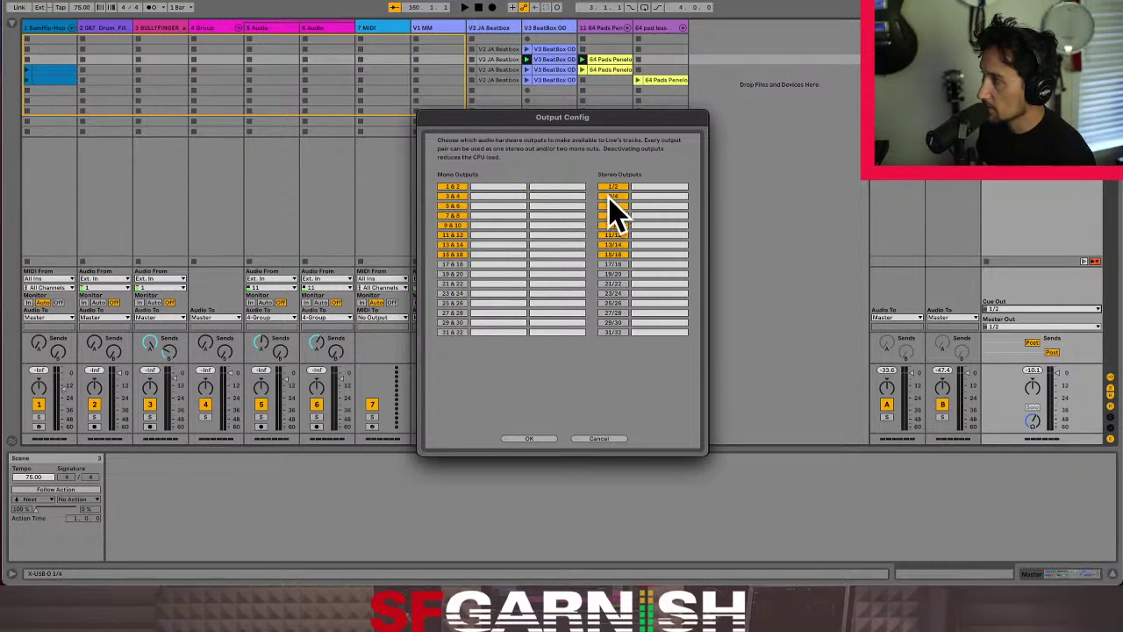
pyautogui.click(541, 439)
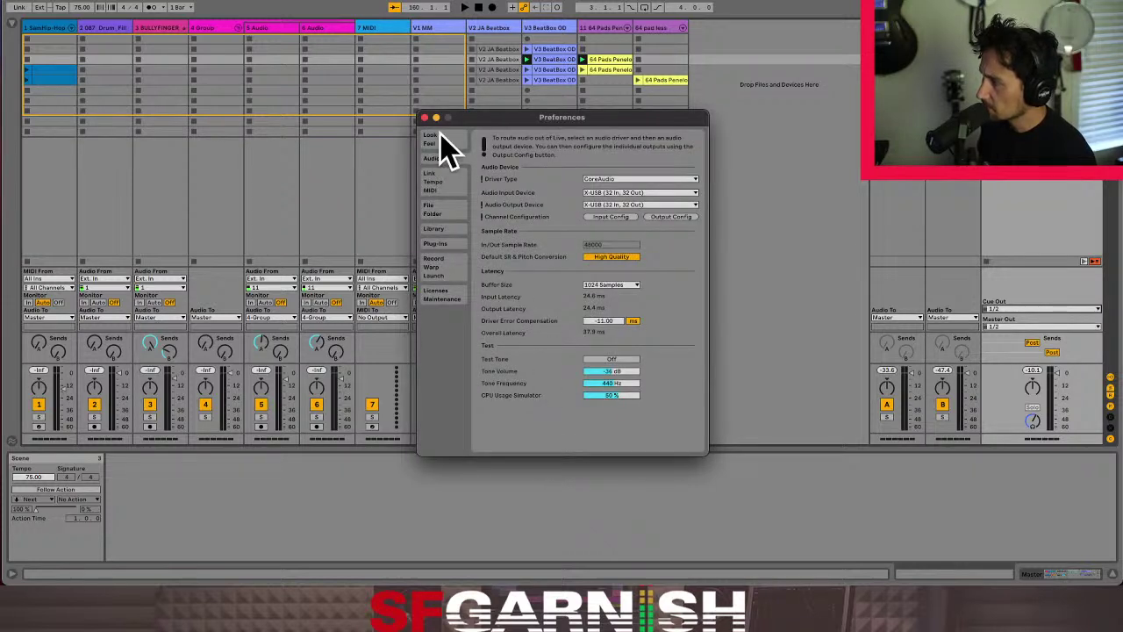
pyautogui.click(424, 117)
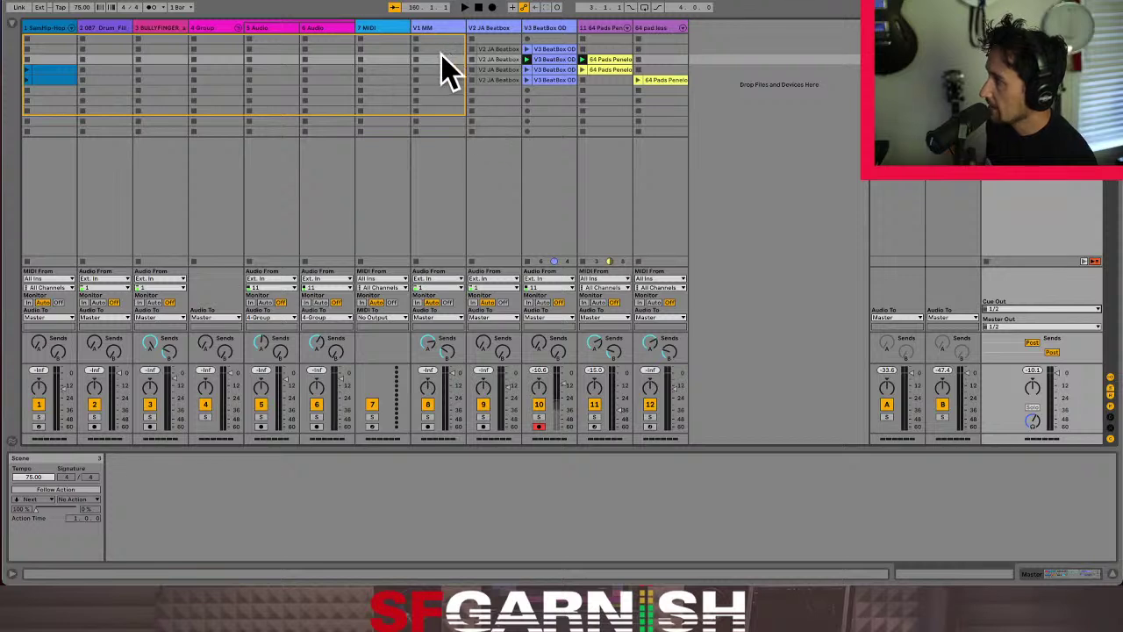
# - Set the V1 MM track's input channel to 11, arm it and enable the metronome for recording into its scene 6 slot
pyautogui.click(448, 287)
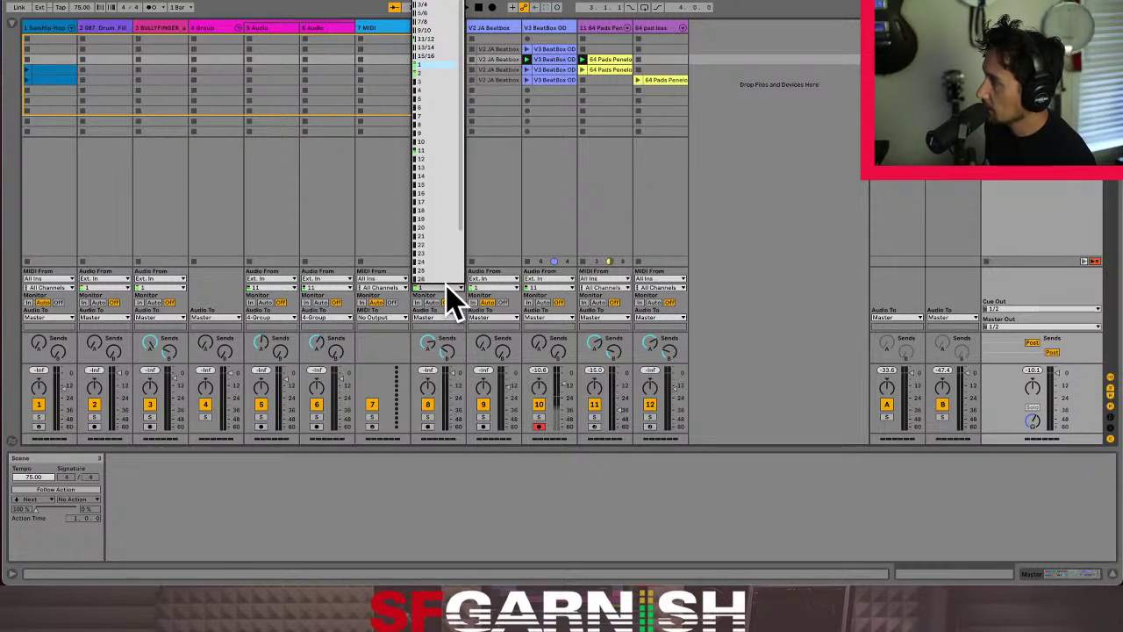
pyautogui.click(443, 150)
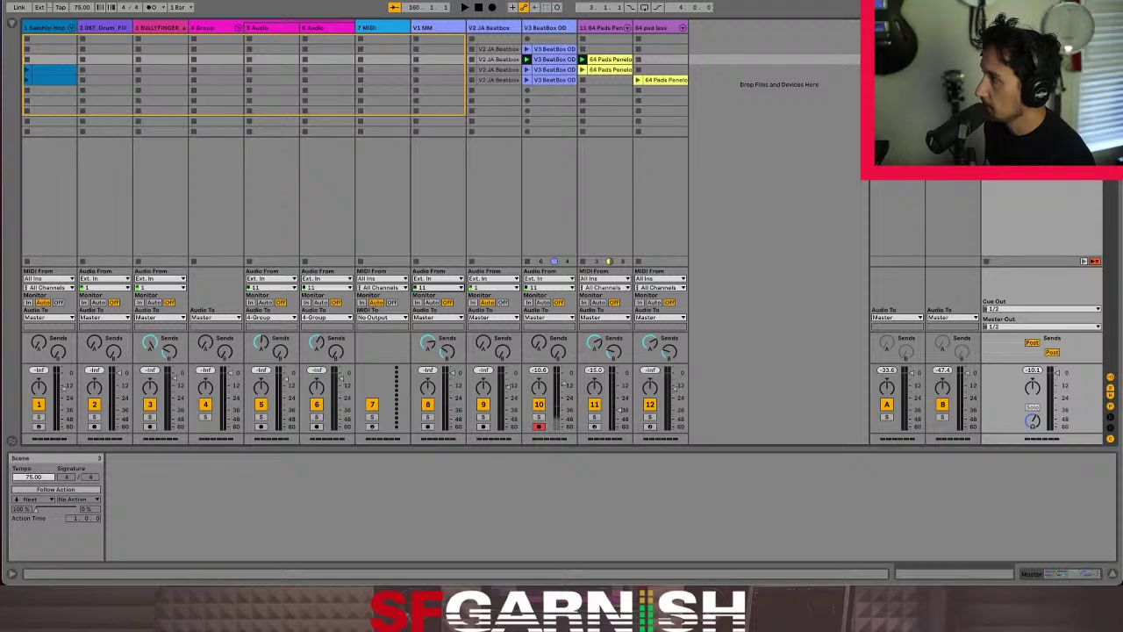
pyautogui.click(1040, 90)
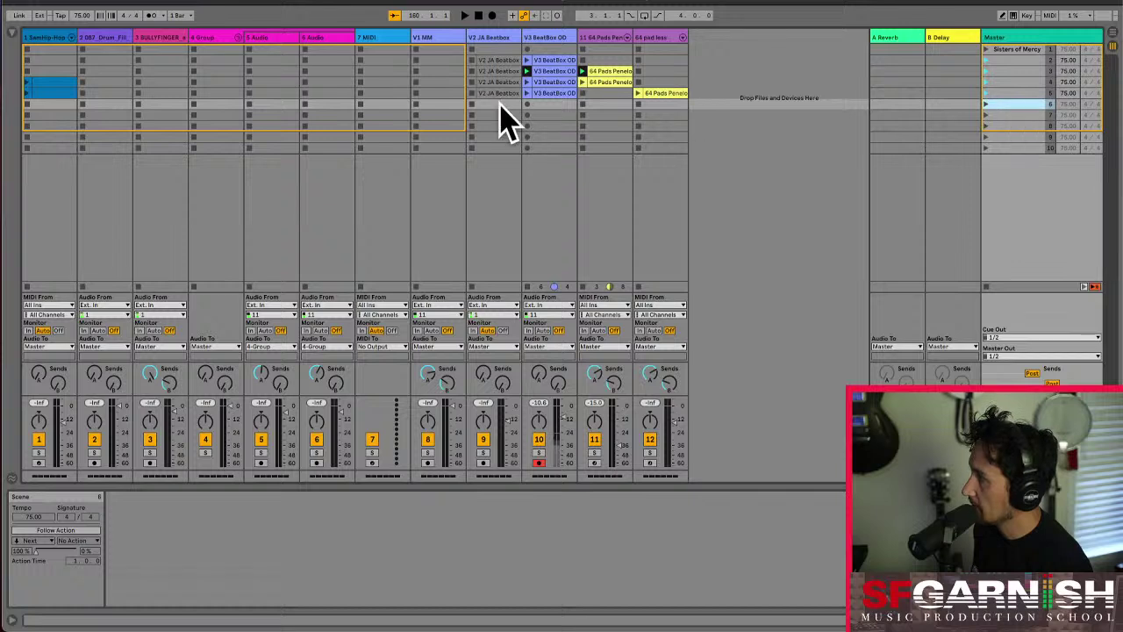
pyautogui.click(444, 105)
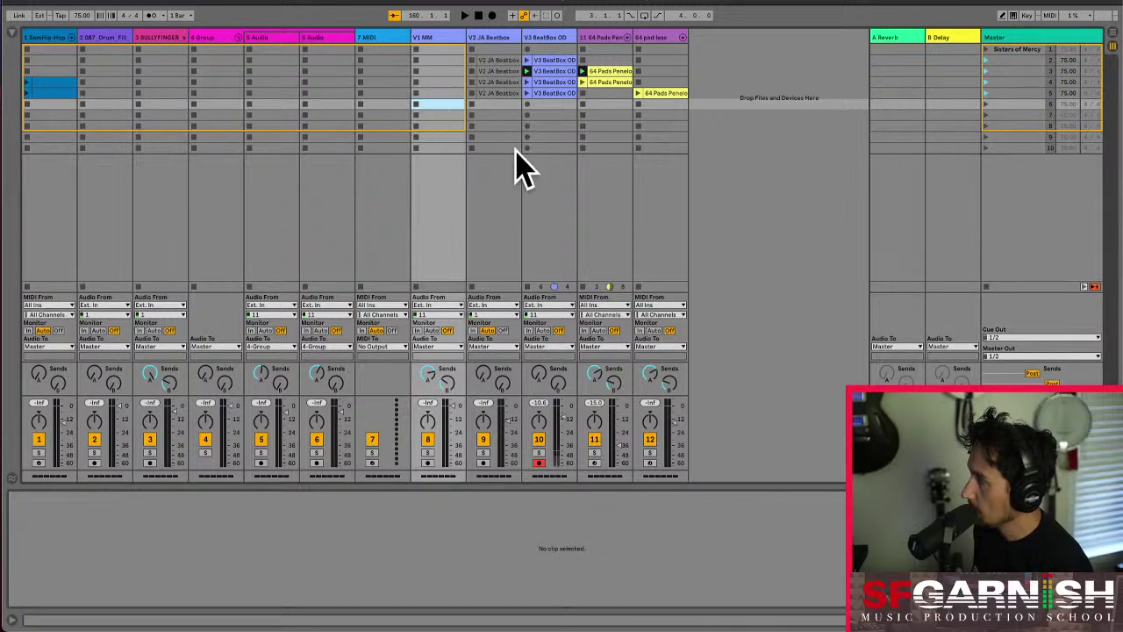
pyautogui.click(427, 463)
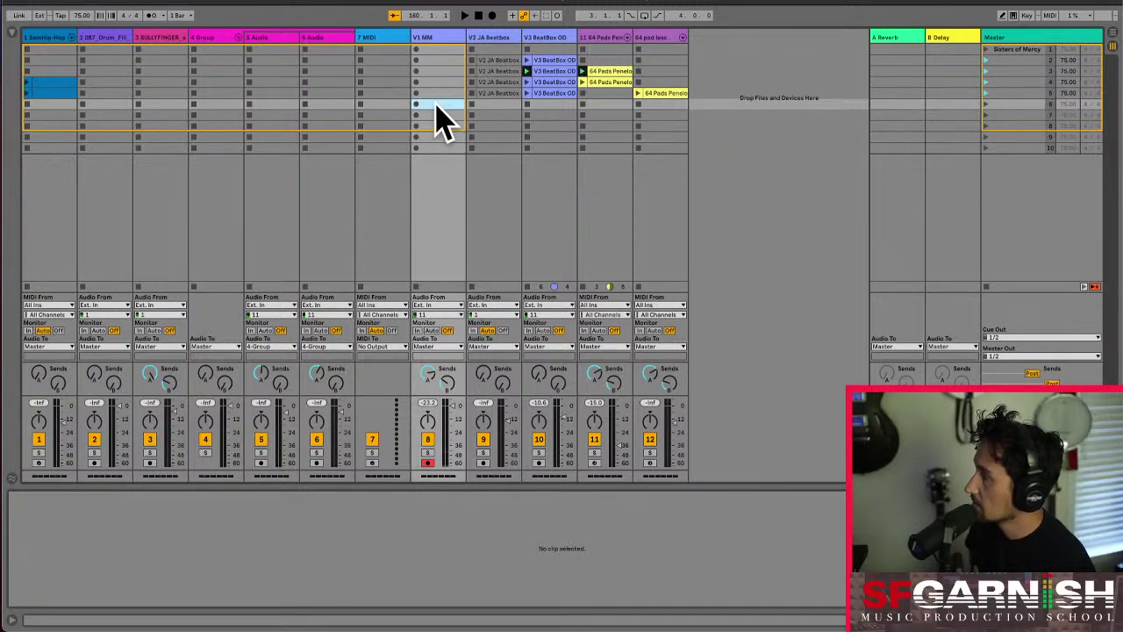
pyautogui.click(152, 16)
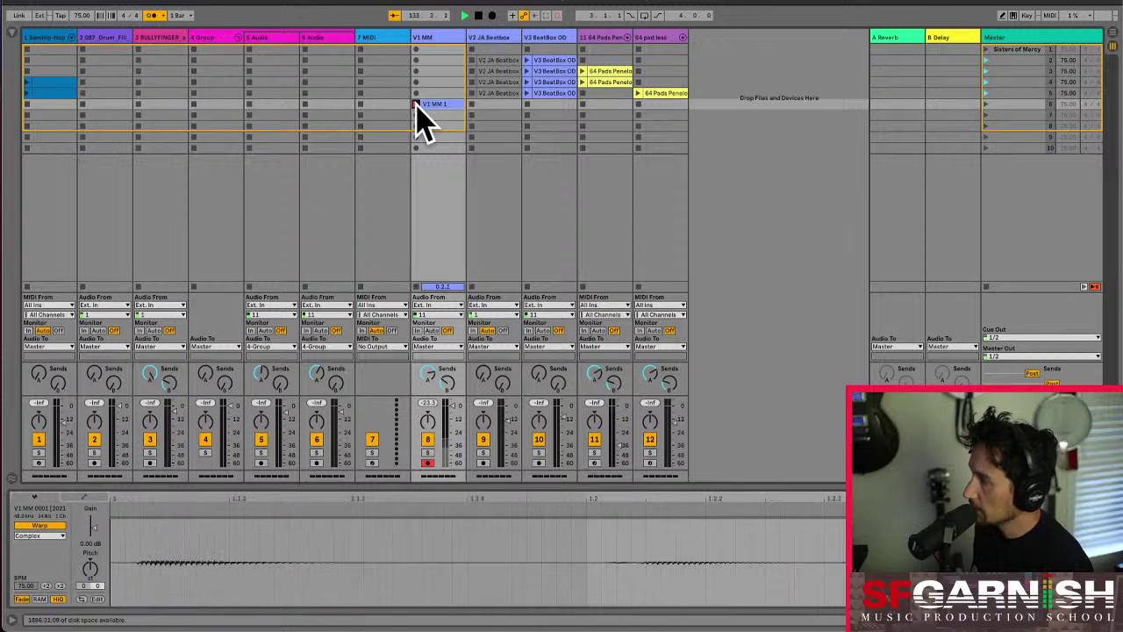
# - End the scene 6 recording on V1 MM and route both that track and the cue output to external outputs 3/4
pyautogui.click(418, 104)
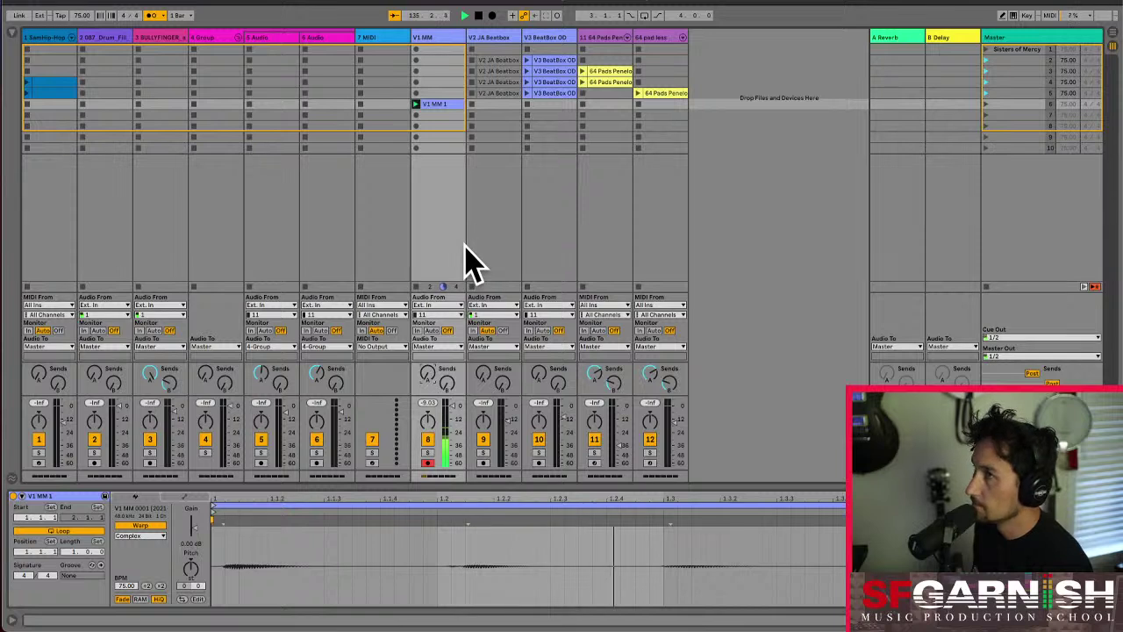
pyautogui.click(460, 346)
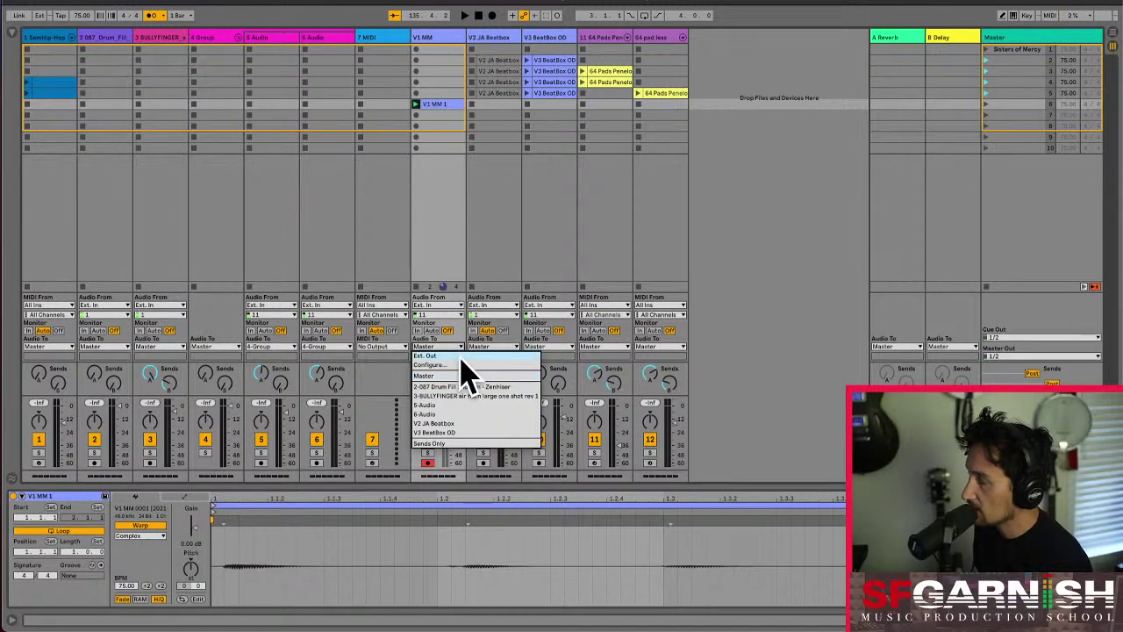
pyautogui.click(461, 358)
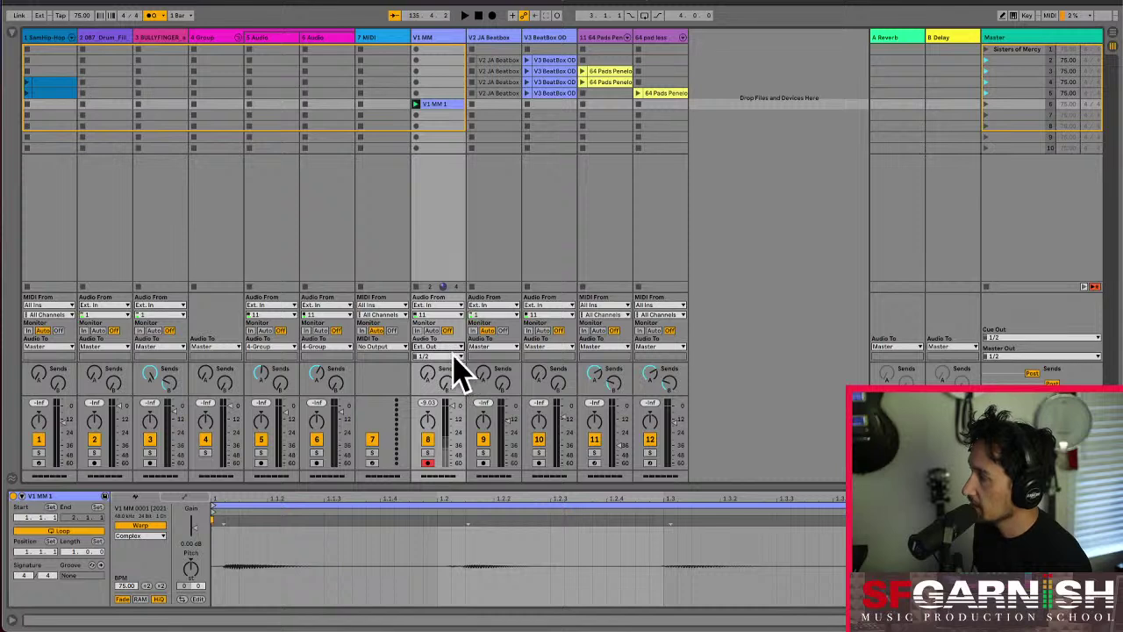
pyautogui.click(455, 355)
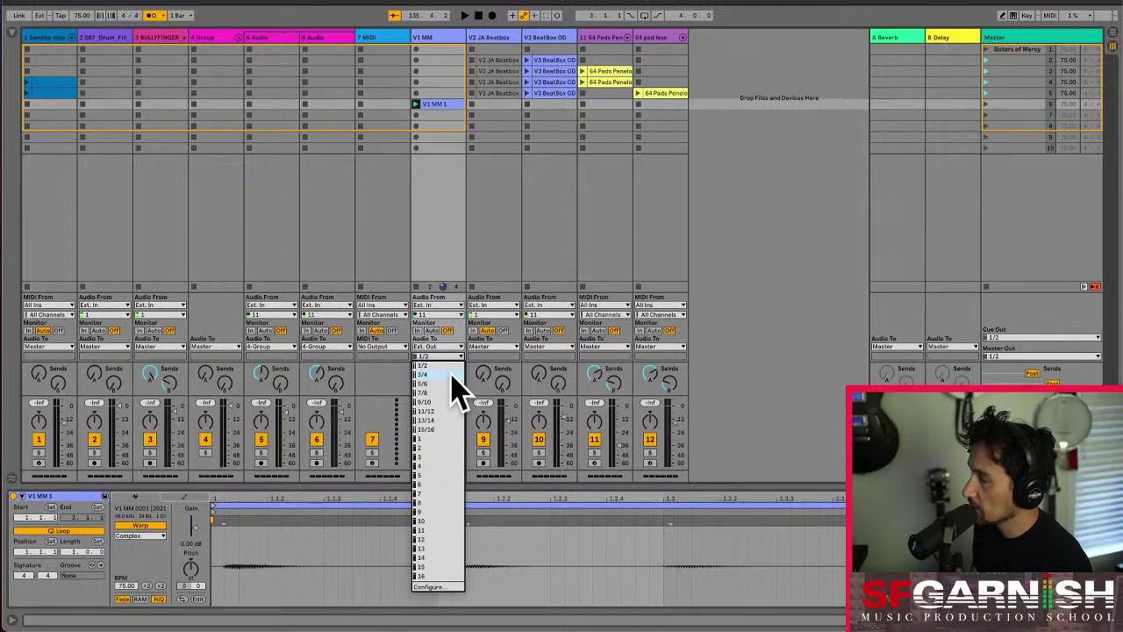
pyautogui.click(451, 374)
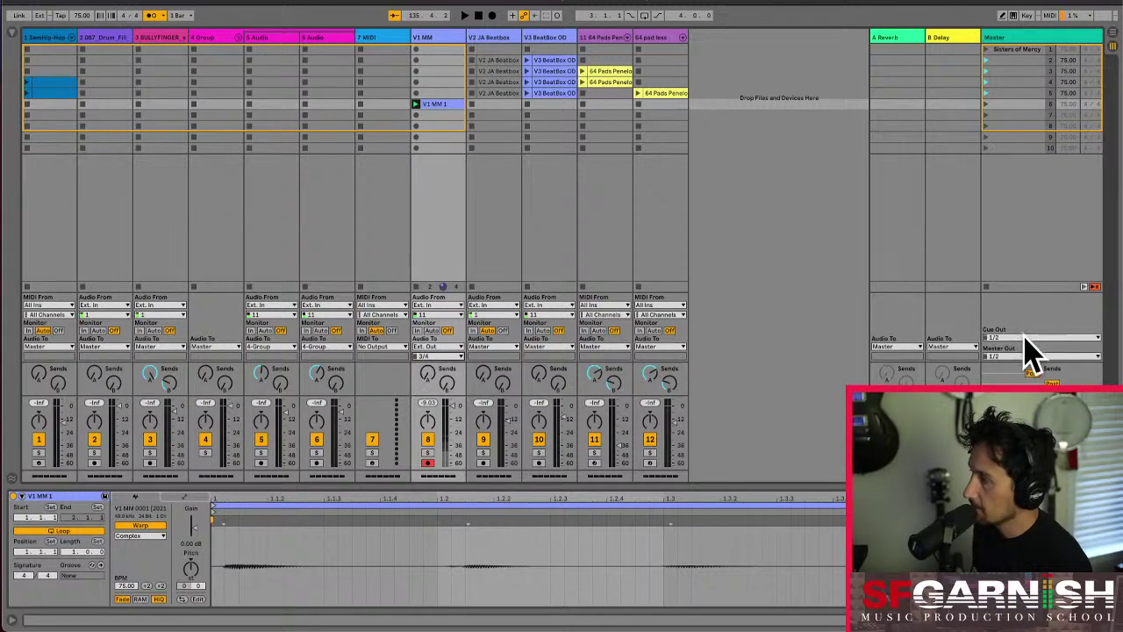
pyautogui.click(1029, 338)
pyautogui.click(1024, 358)
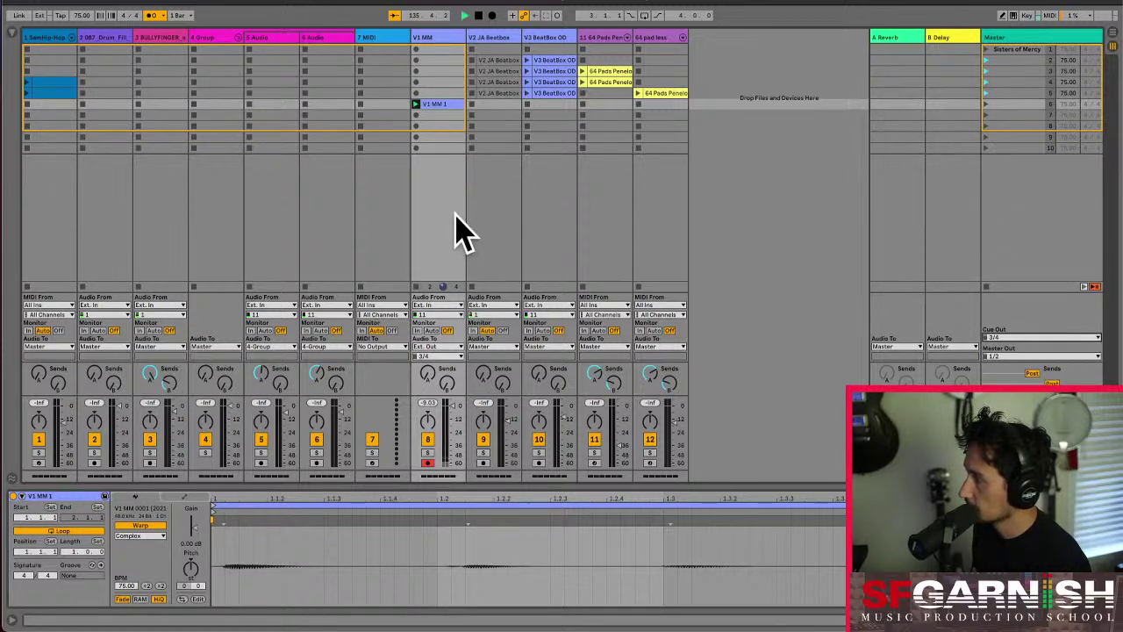
# - Play back the recorded V1 MM clip in scene 6, stop it and turn off the clip's looping
pyautogui.press('space')
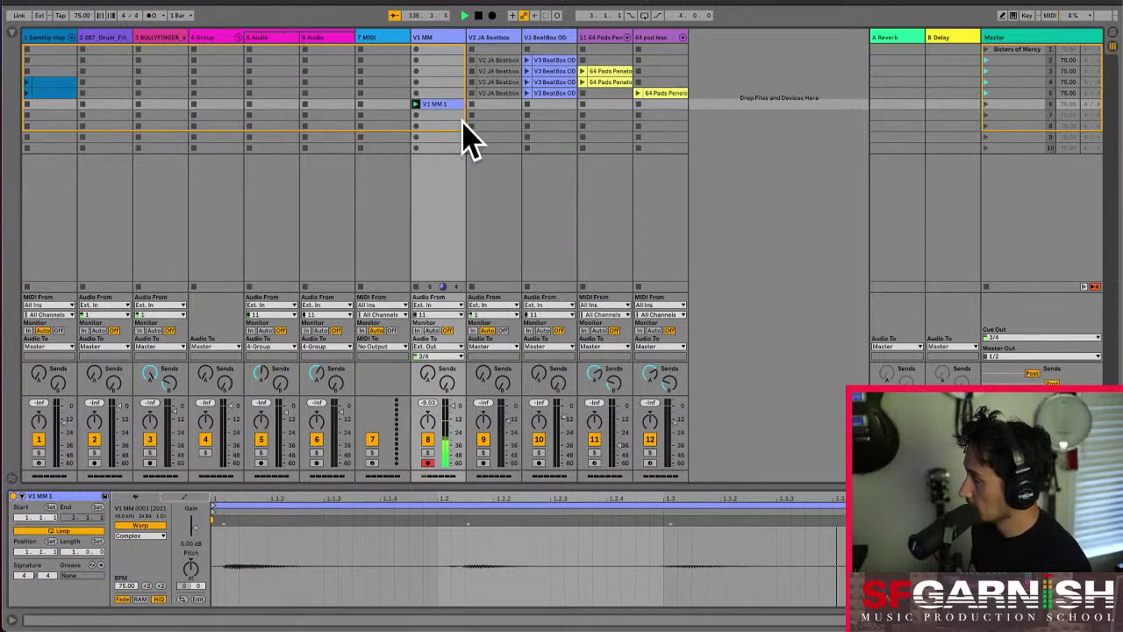
pyautogui.press('space')
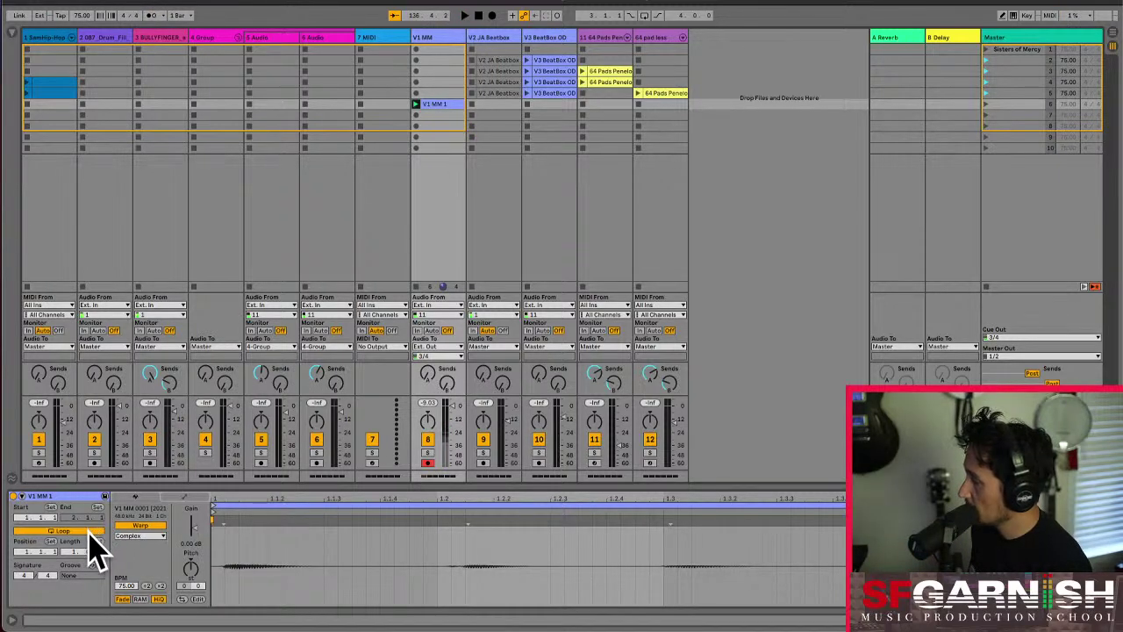
pyautogui.click(88, 535)
pyautogui.click(439, 103)
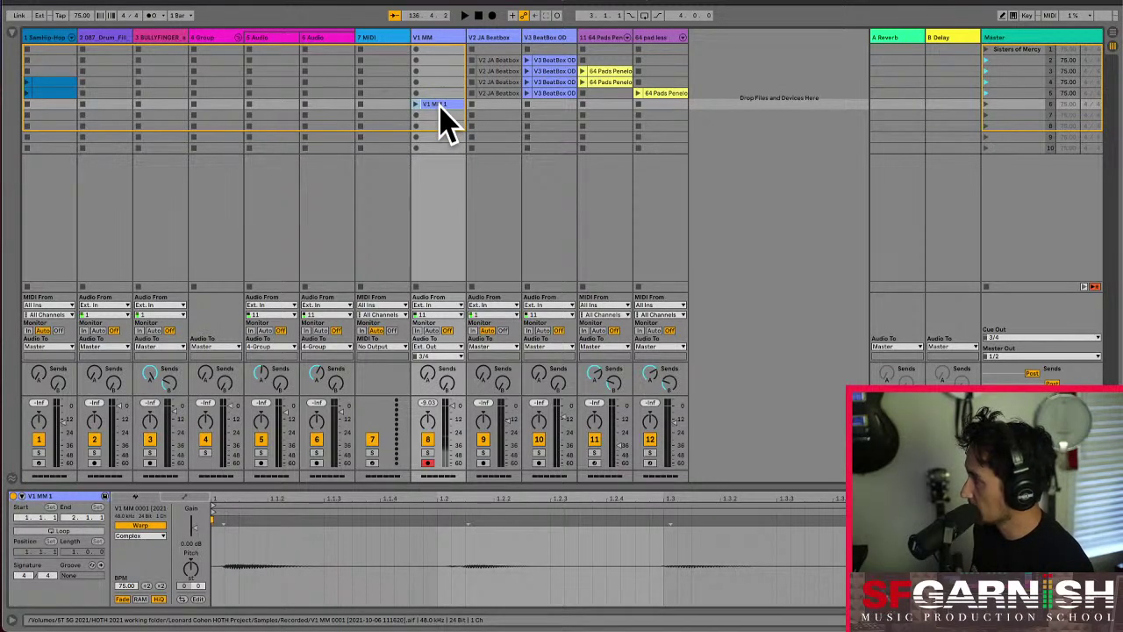
pyautogui.click(108, 103)
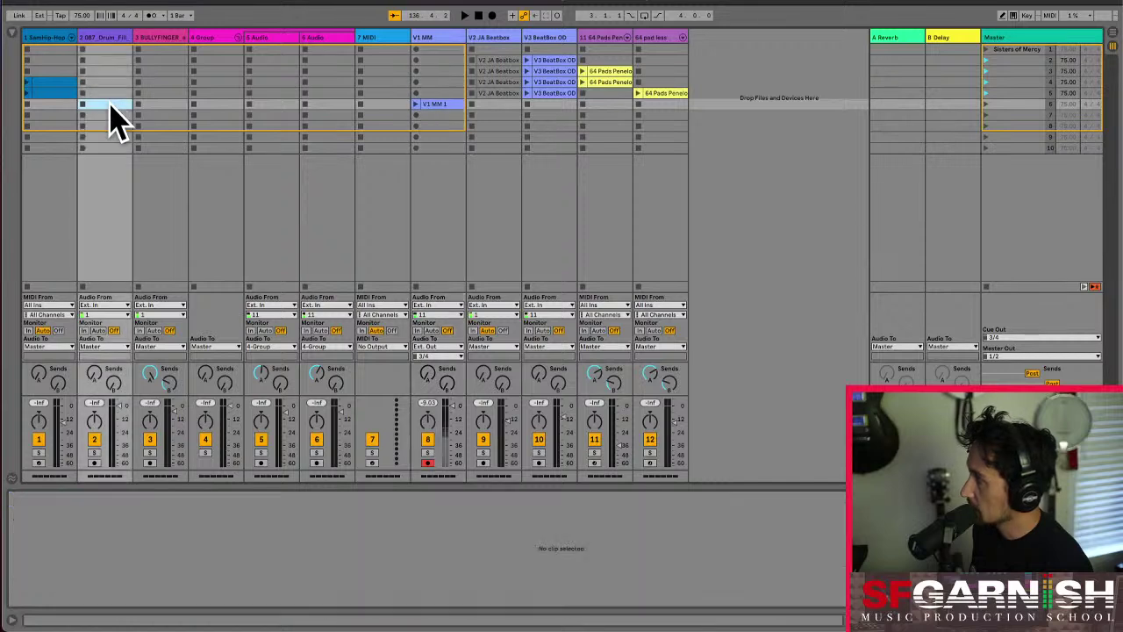
pyautogui.click(179, 104)
pyautogui.click(100, 117)
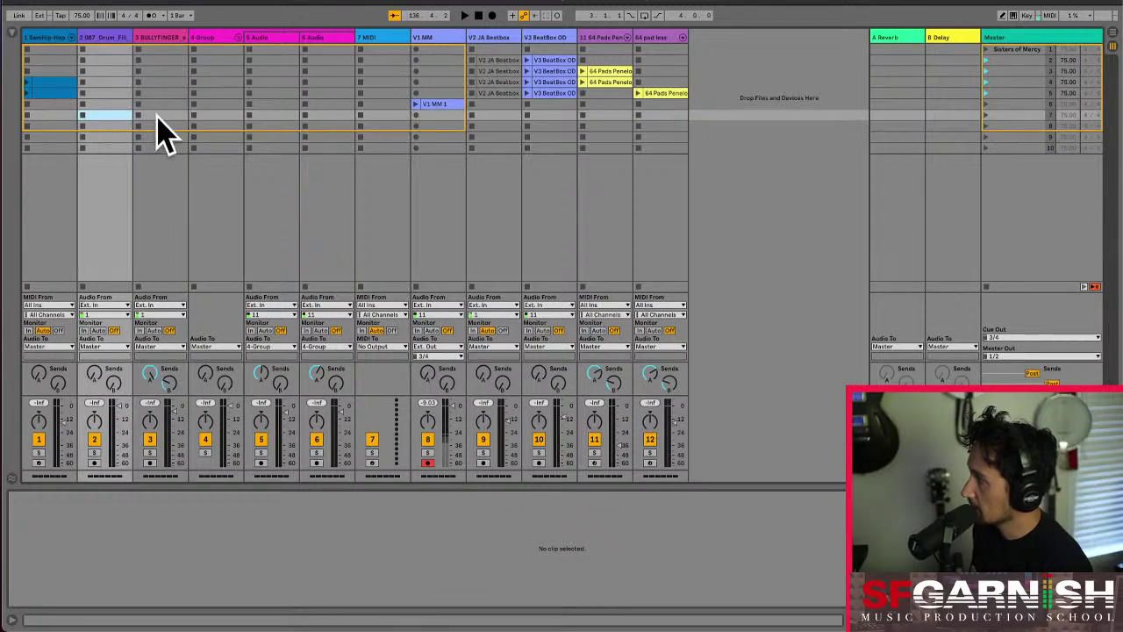
pyautogui.click(157, 116)
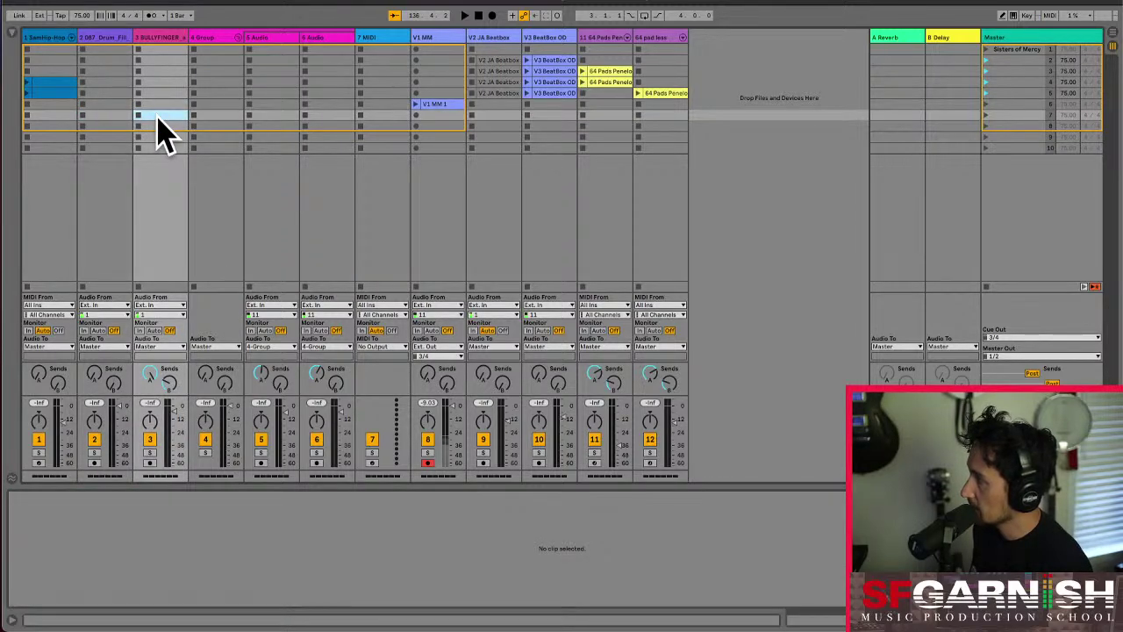
# - Rename the 4 Group track as VOCALS and its two audio tracks as V1 and V2
pyautogui.click(215, 39)
pyautogui.hotkey('ctrl', 'r')
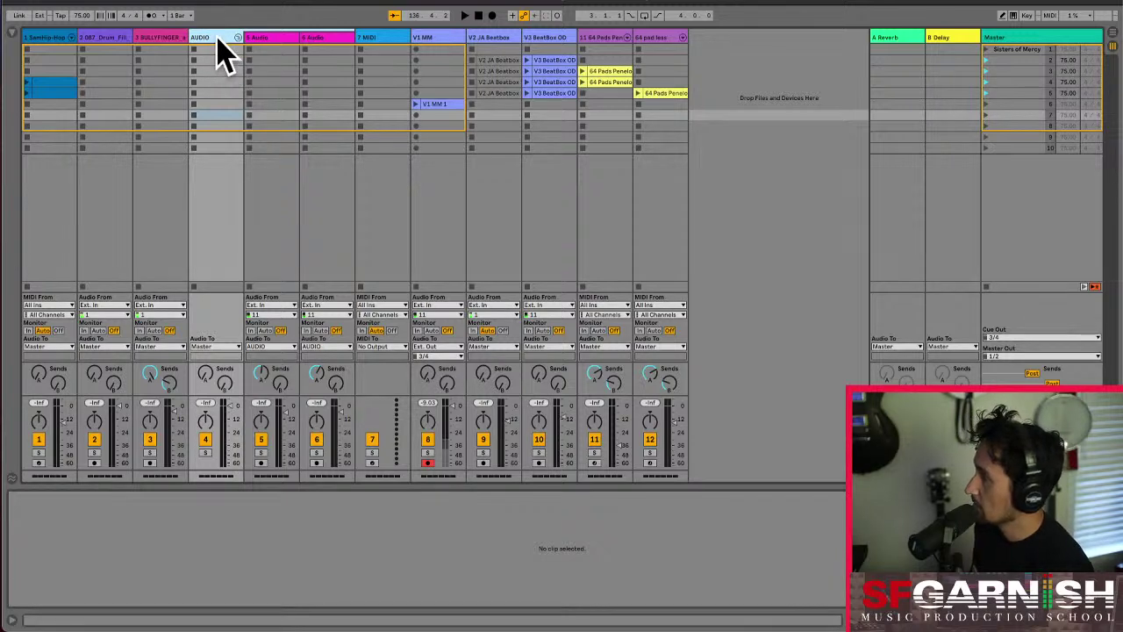
pyautogui.hotkey('ctrl', 'r')
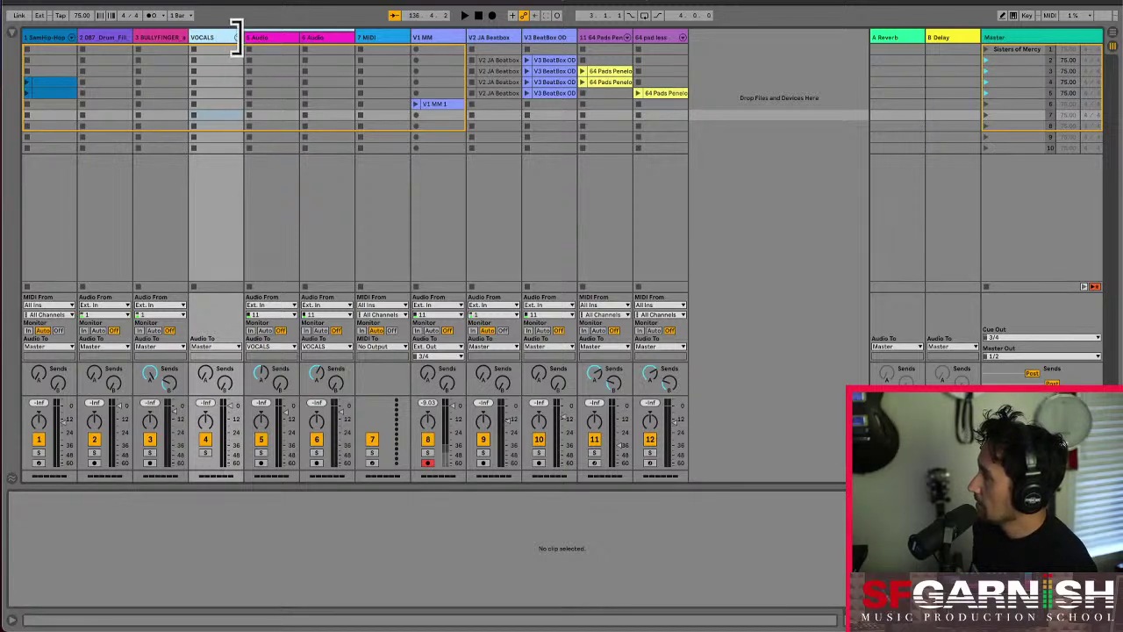
pyautogui.click(270, 39)
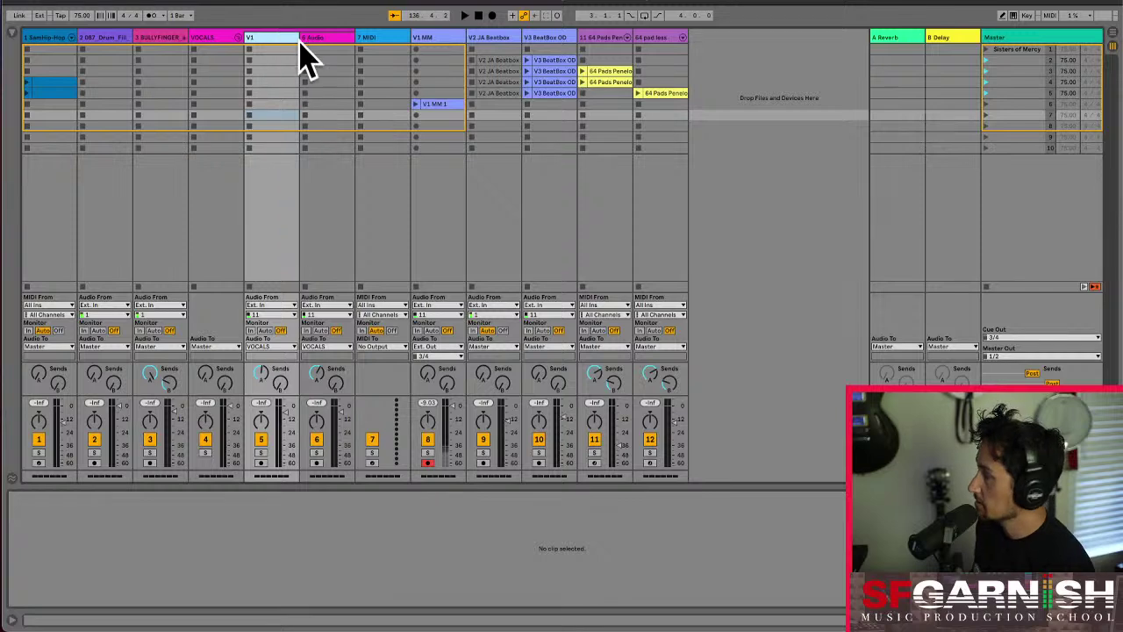
pyautogui.click(332, 39)
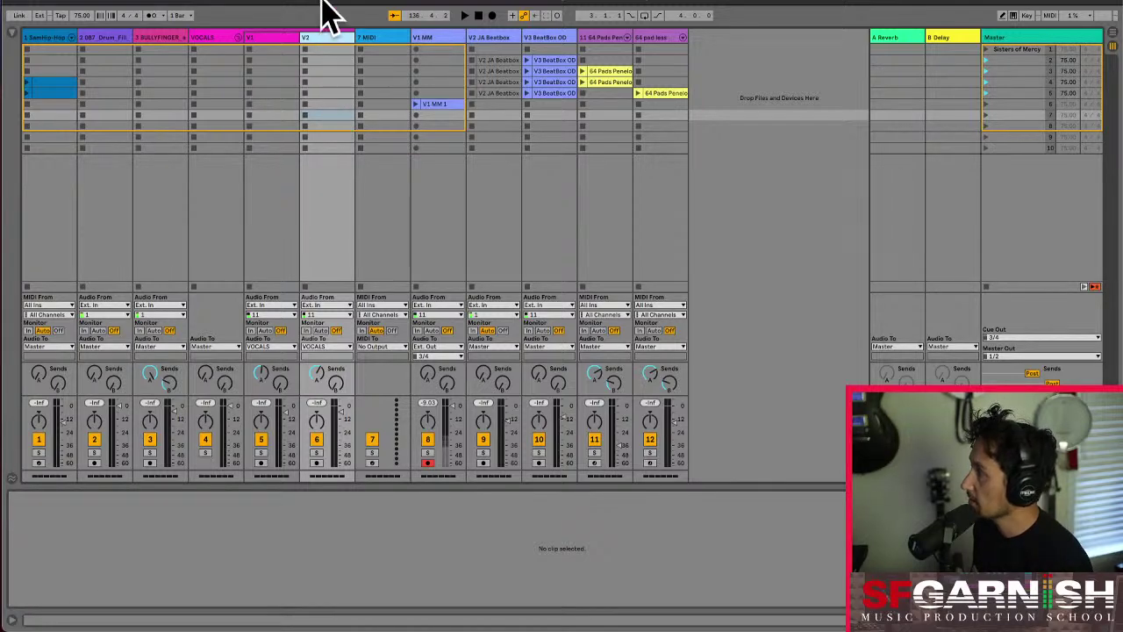
pyautogui.moveTo(321, 24)
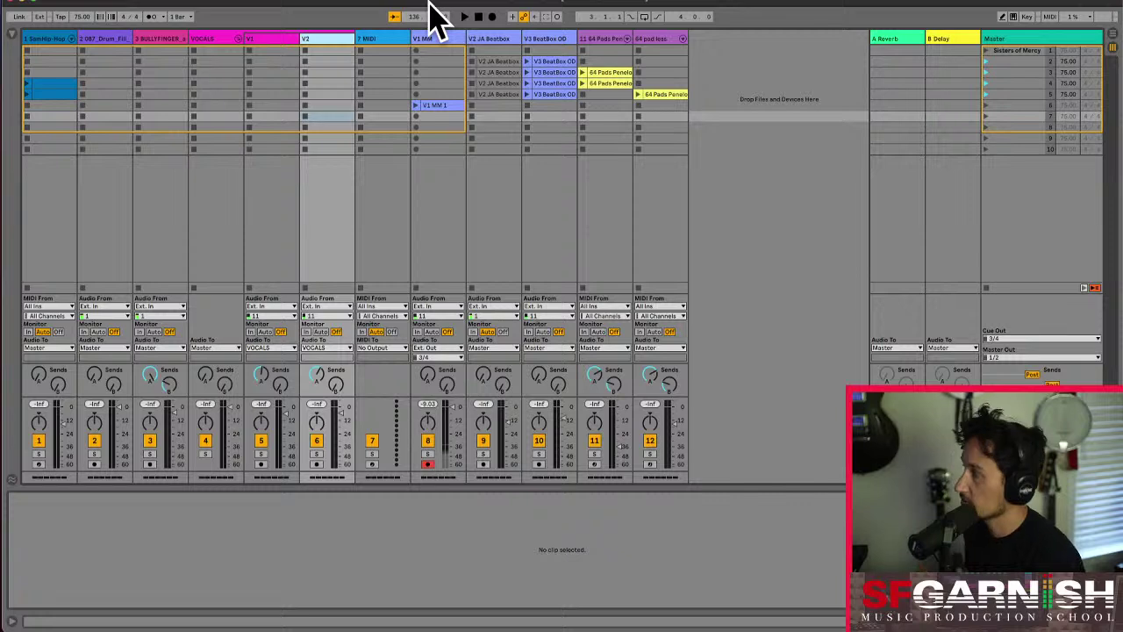
pyautogui.click(75, 5)
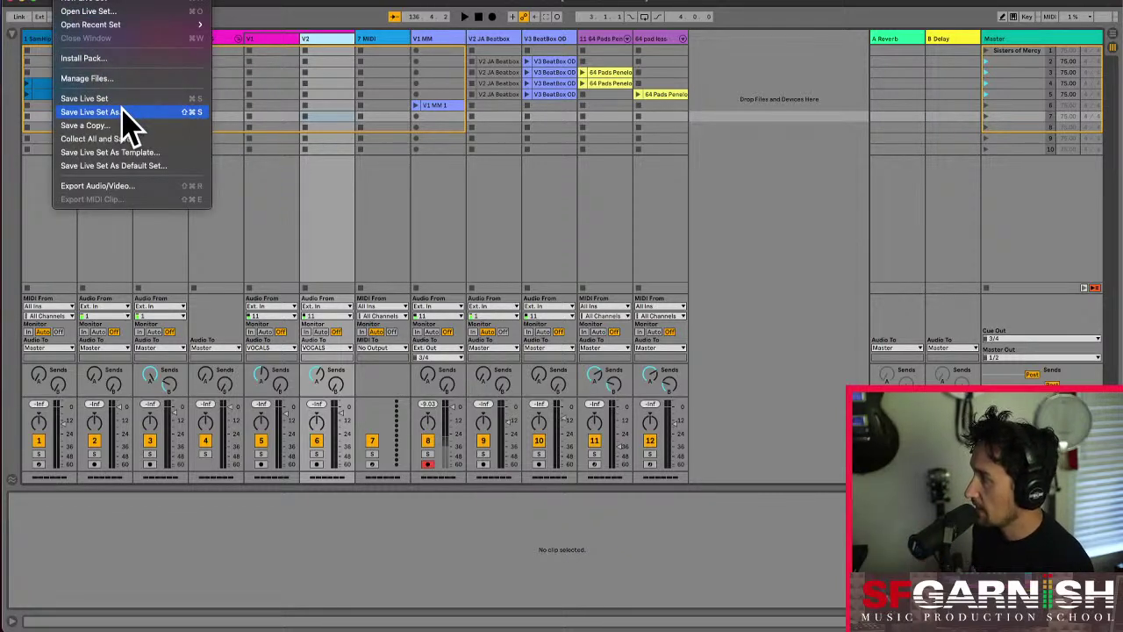
pyautogui.click(272, 15)
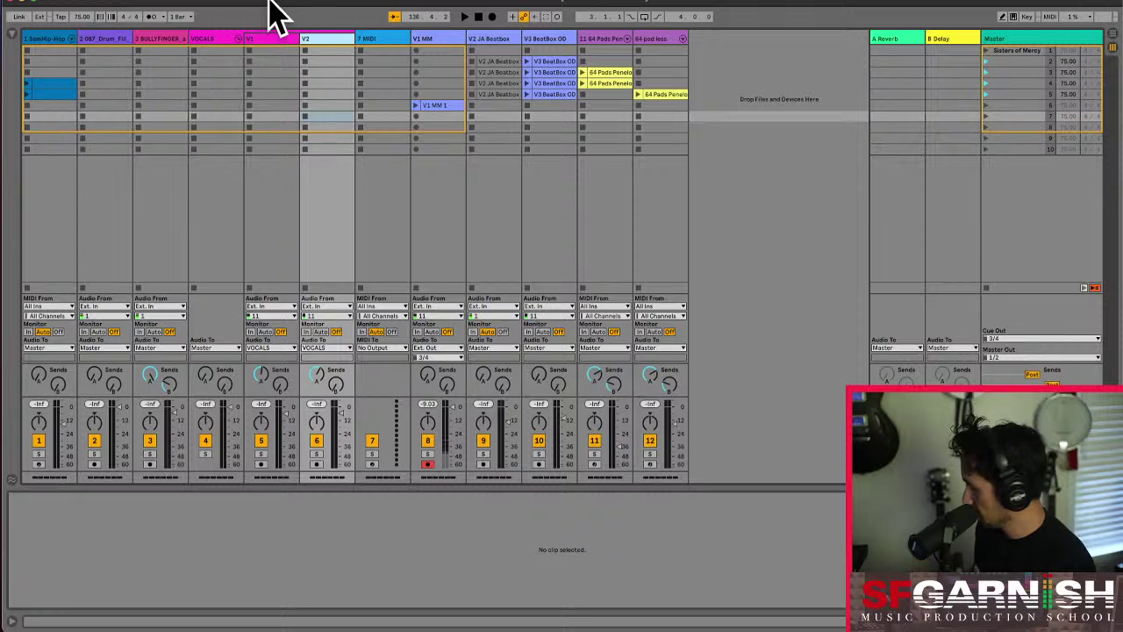
# - Launch the V1 MM clip in scene 6 and quantize all of its audio to 1/8 at 100 %
pyautogui.click(417, 105)
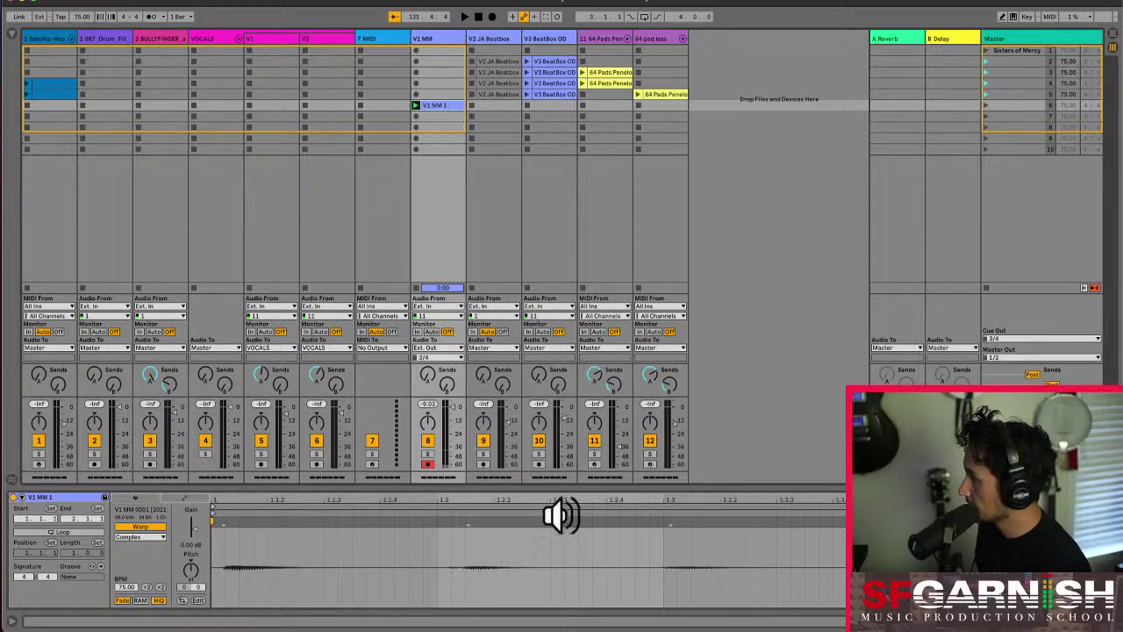
pyautogui.click(564, 574)
pyautogui.hotkey('ctrl', 'a')
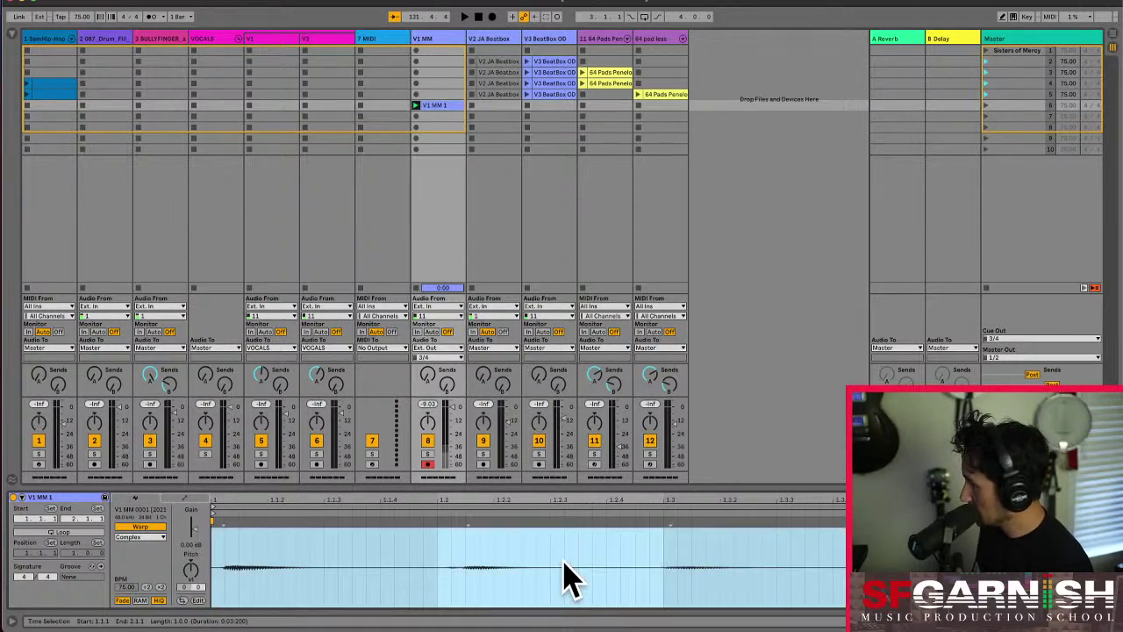
pyautogui.hotkey('ctrl', 'shift', 'u')
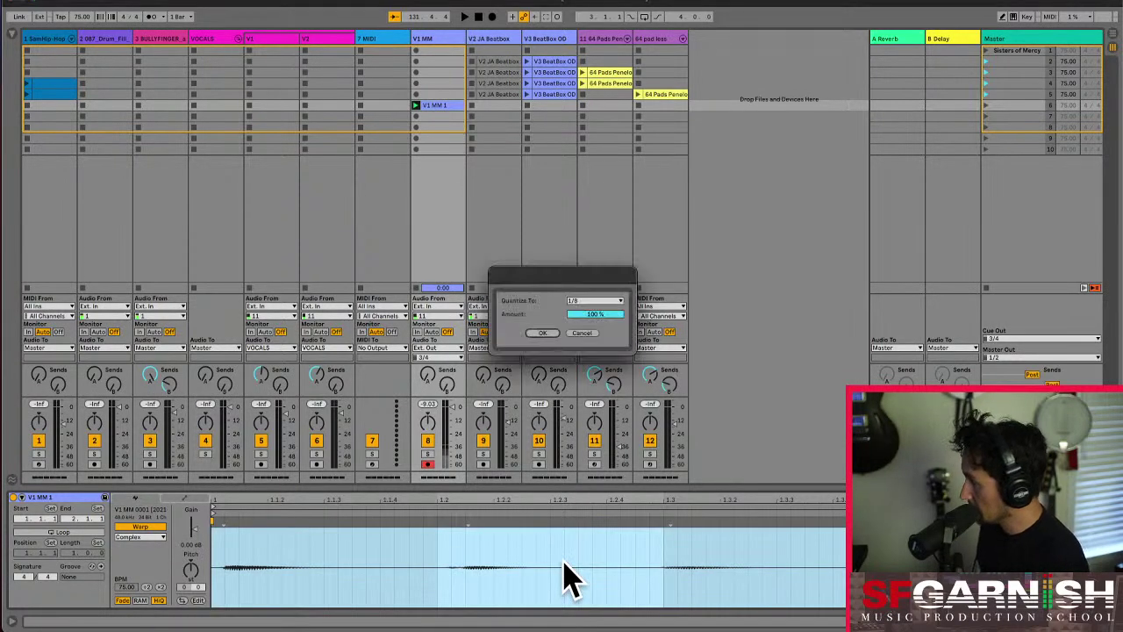
pyautogui.click(542, 333)
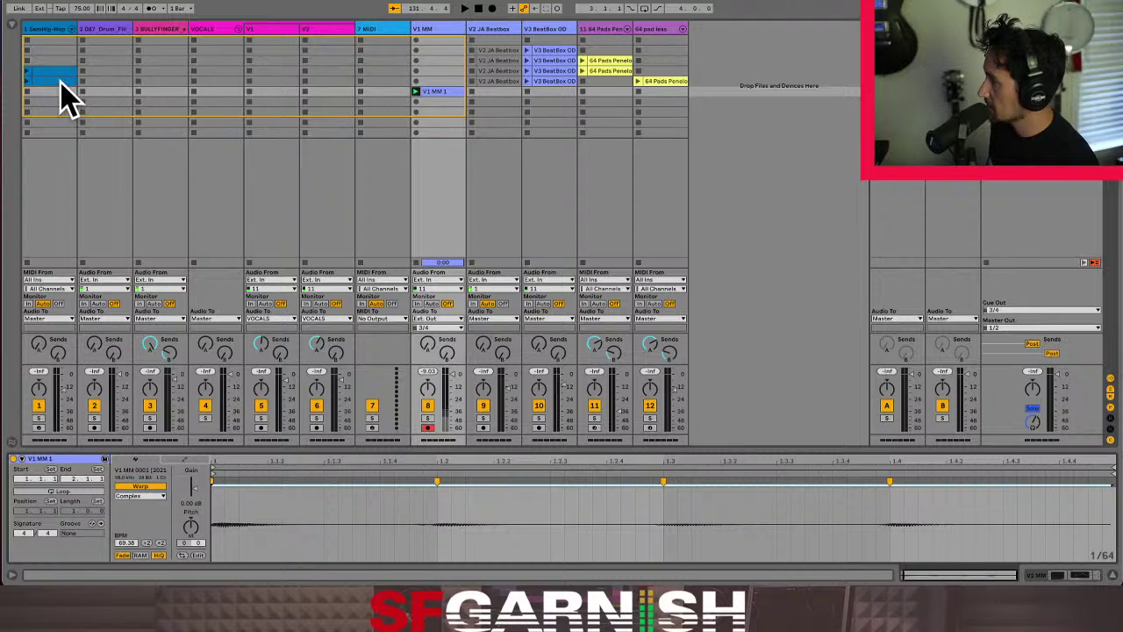
# - Inspect the V1 vocal clip at bar 129 in the arrangement and re-enable arrangement playback
pyautogui.press('Tab')
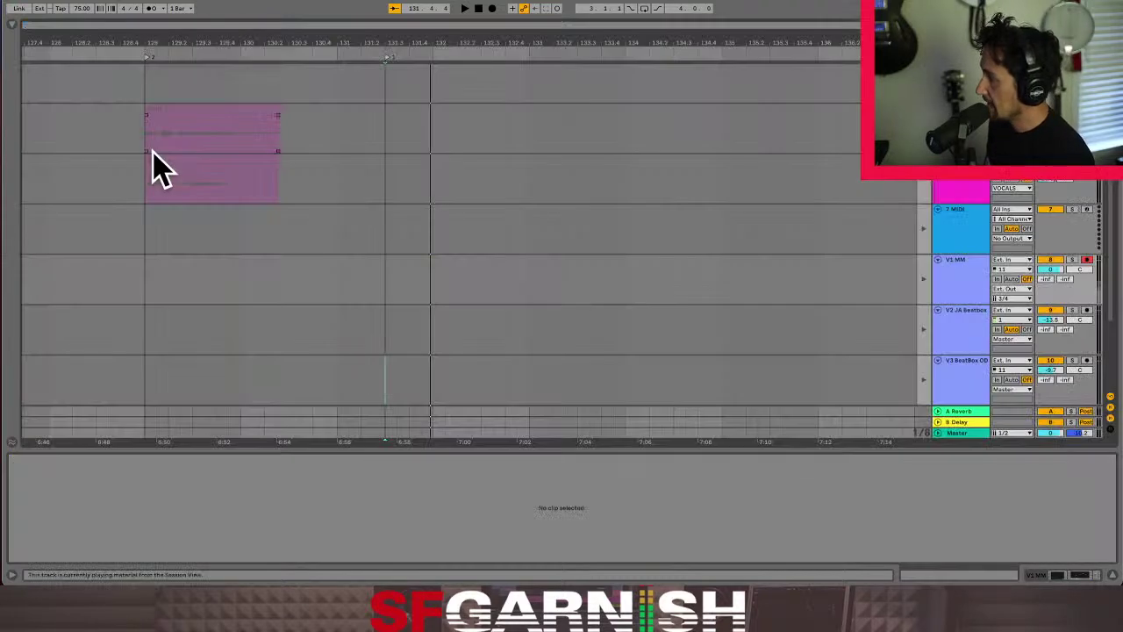
pyautogui.click(146, 127)
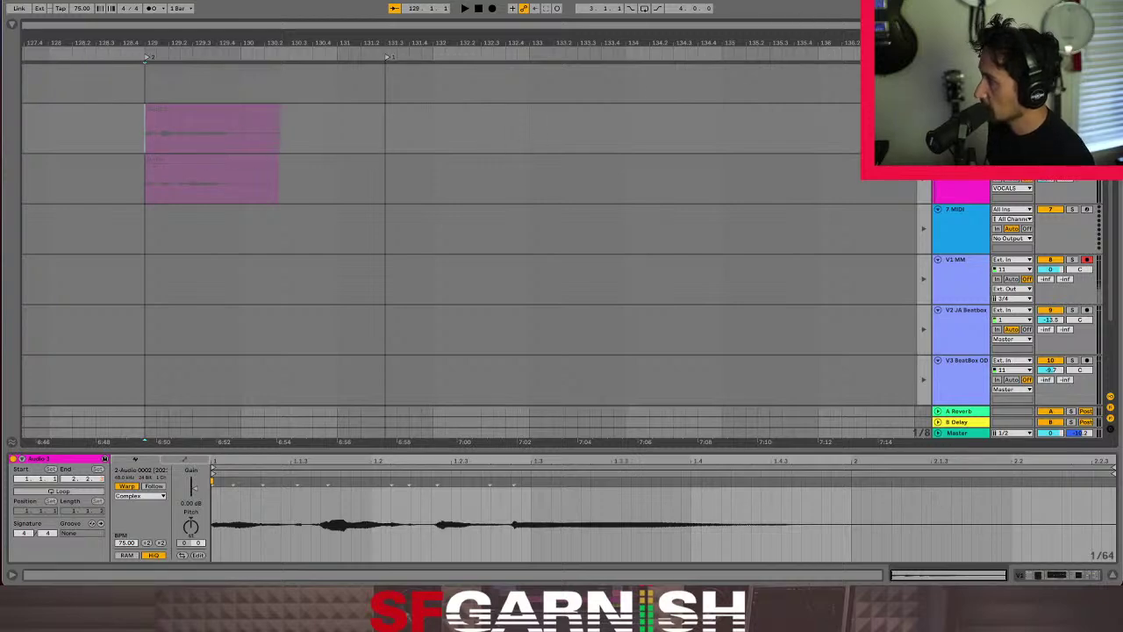
pyautogui.click(924, 56)
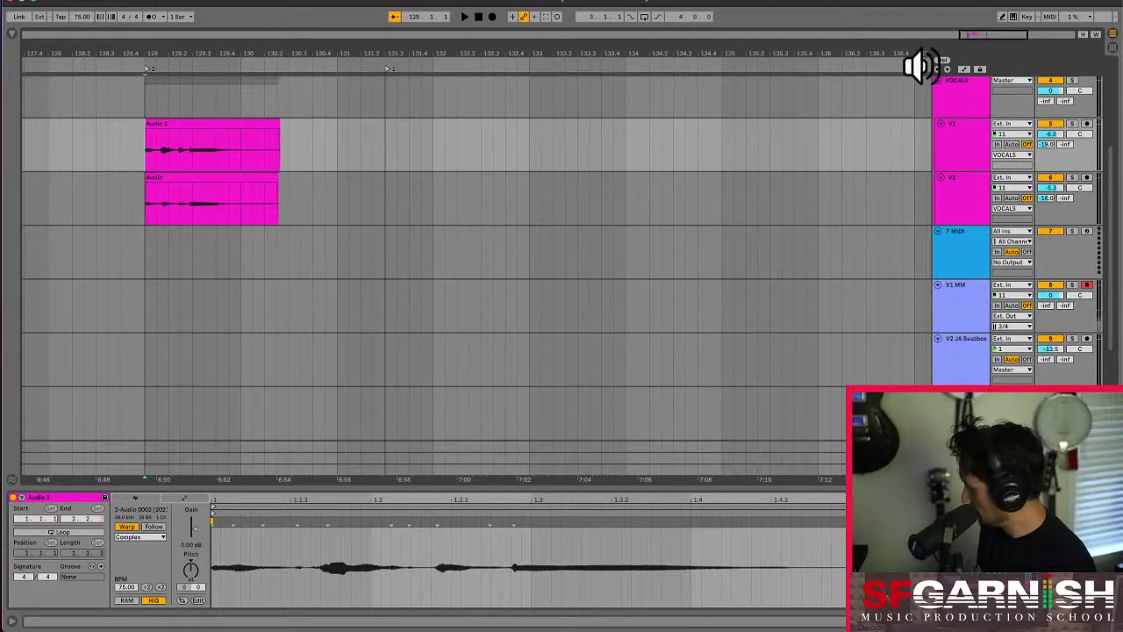
# - Launch scene 6 to audition the quantized V1 MM clip, and return all tracks to arrangement playback
pyautogui.press('Tab')
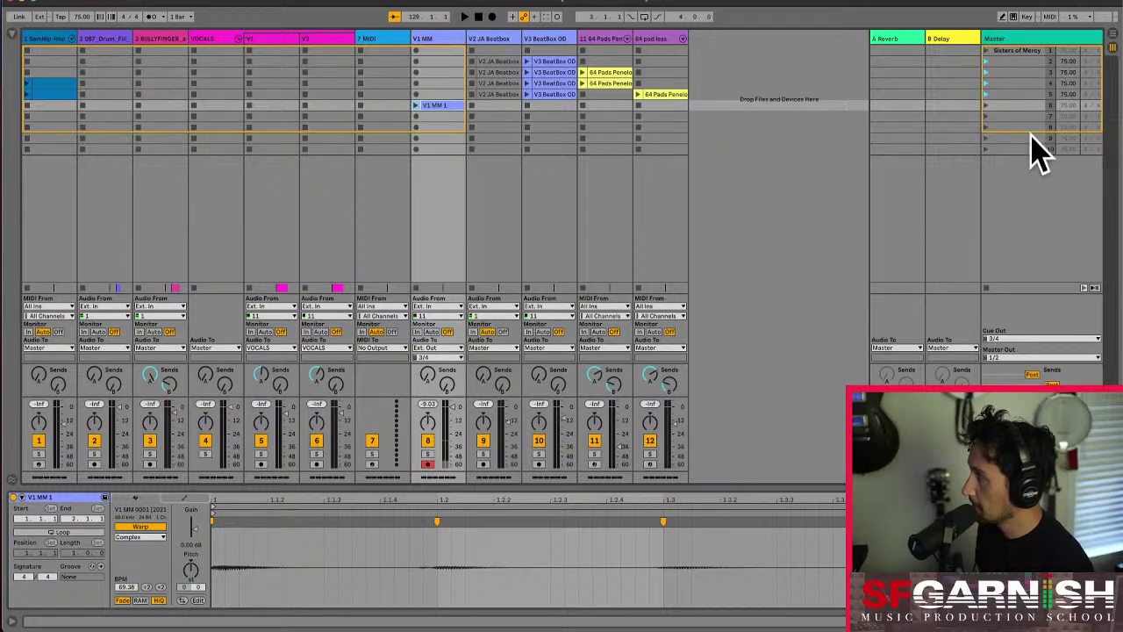
pyautogui.click(988, 106)
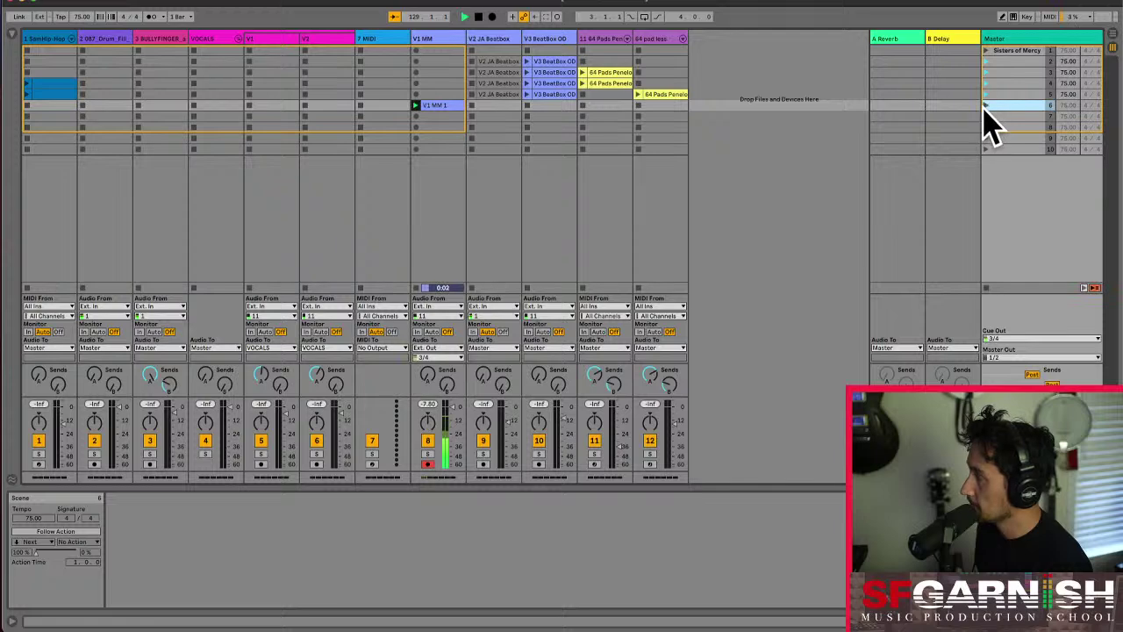
pyautogui.press('Tab')
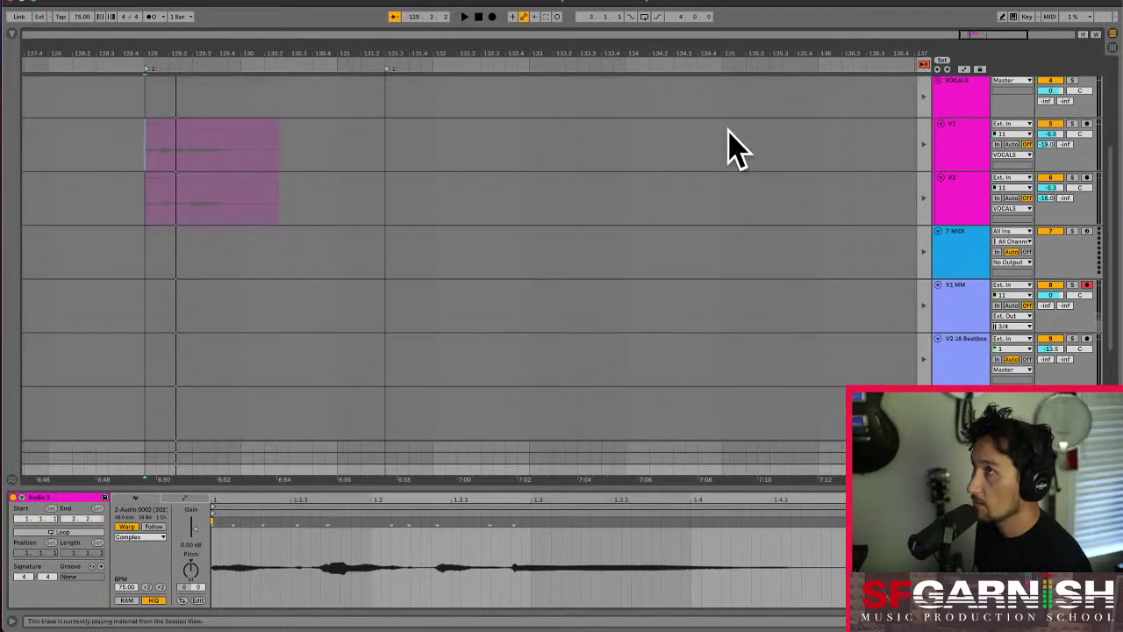
pyautogui.click(924, 66)
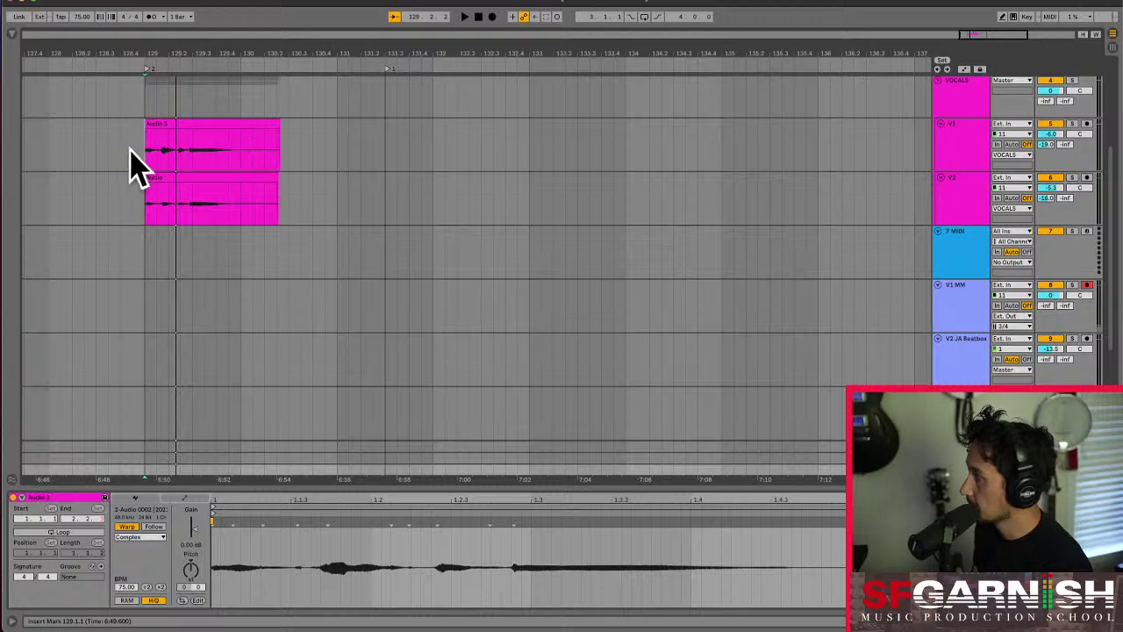
# - Copy the drum fill and air horn clips from the arrangement into scene 6 of their session tracks
pyautogui.scroll(3, 150, 167)
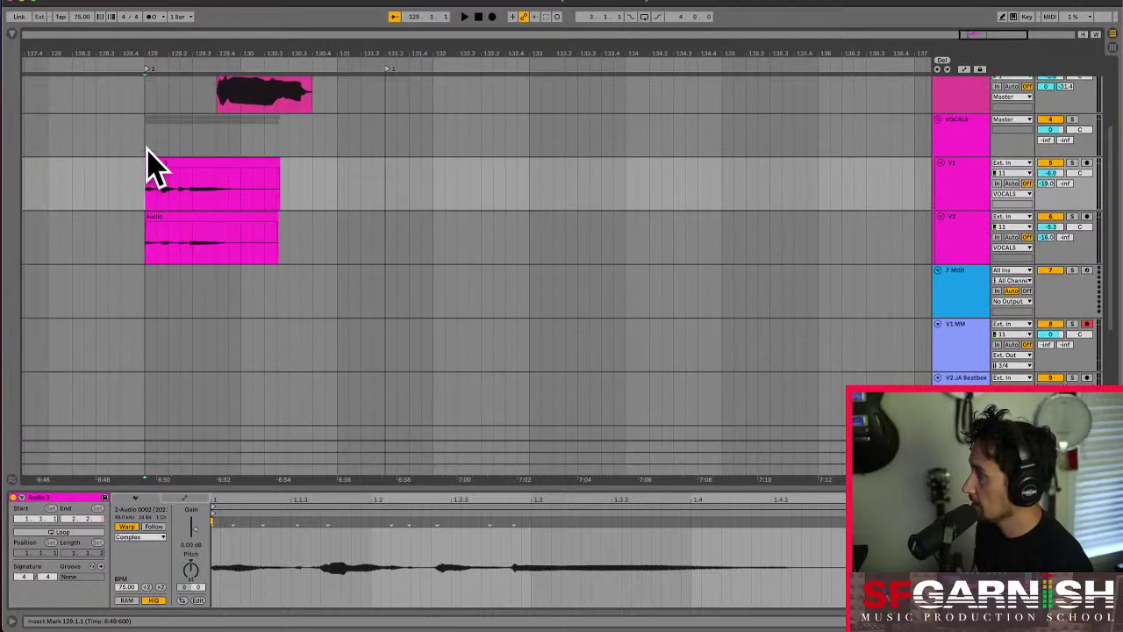
pyautogui.scroll(2, 147, 165)
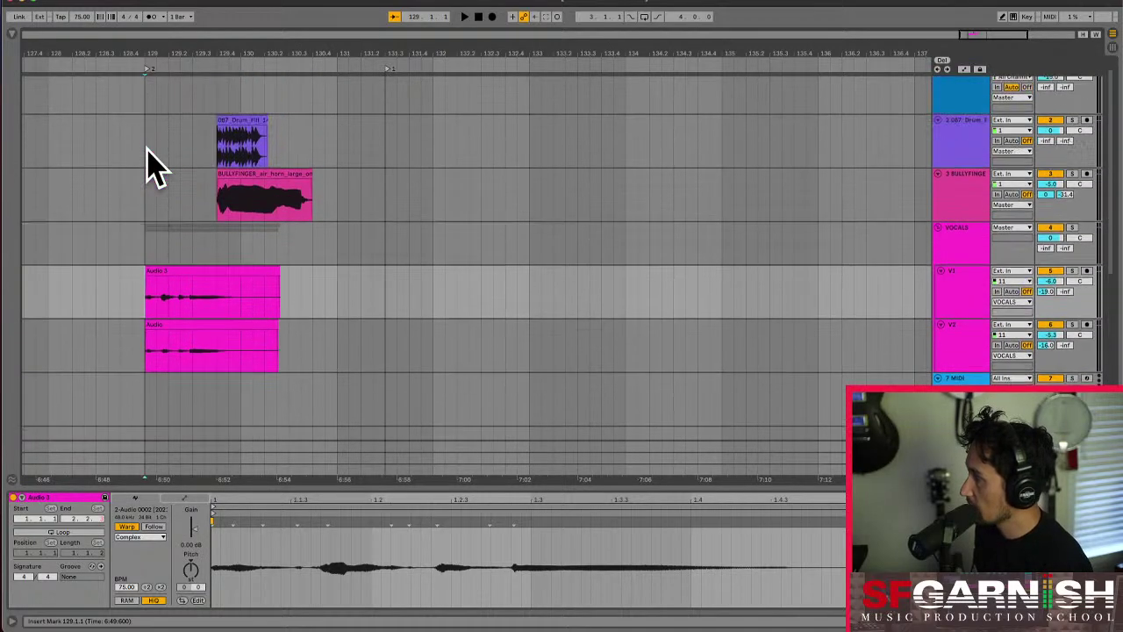
pyautogui.click(223, 162)
pyautogui.keyDown('shift'); pyautogui.click(318, 224); pyautogui.keyUp('shift')
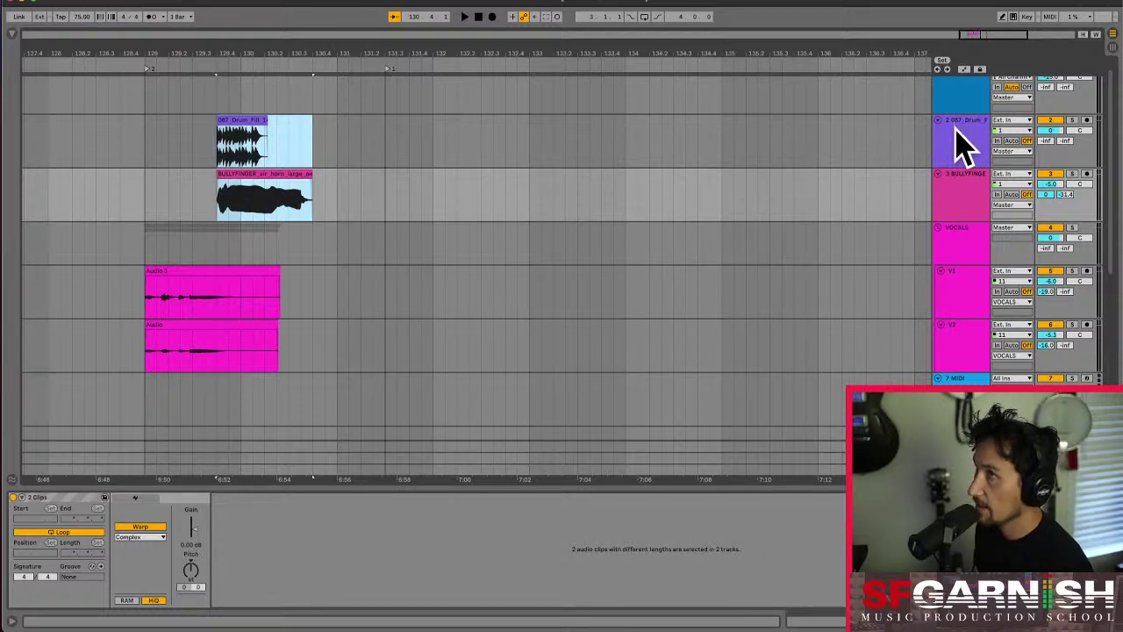
pyautogui.press('Tab')
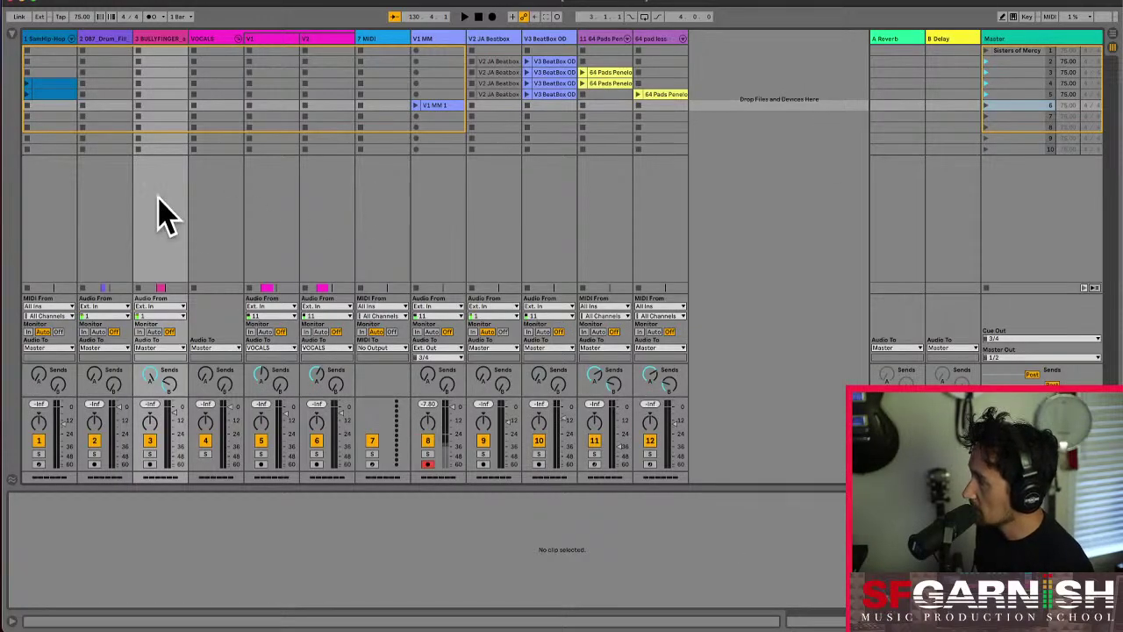
pyautogui.click(101, 106)
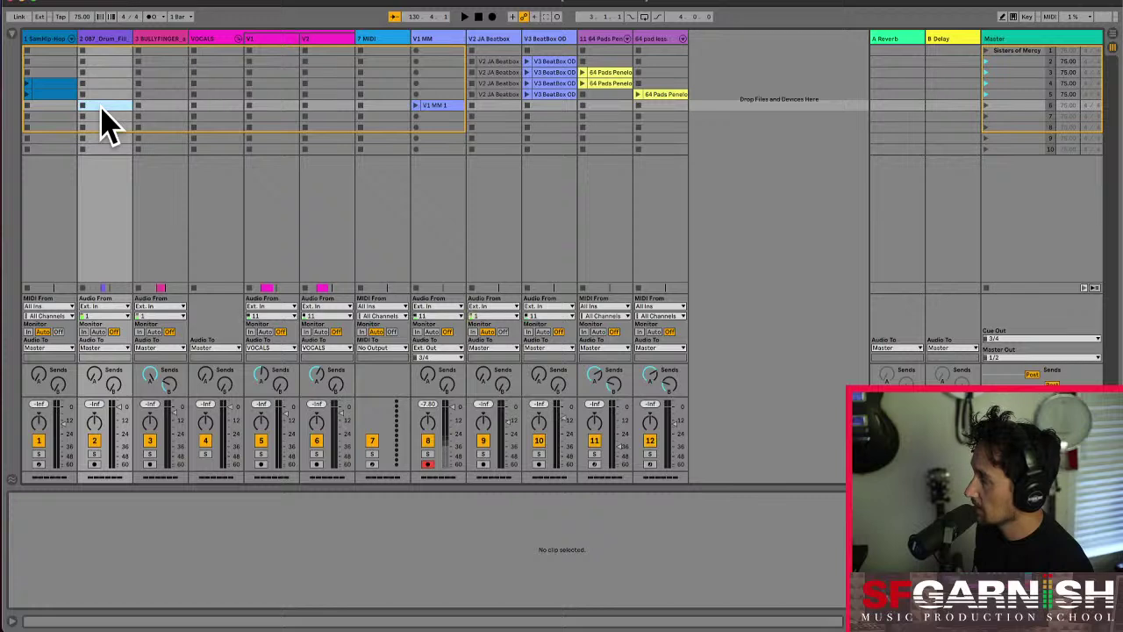
pyautogui.click(50, 108)
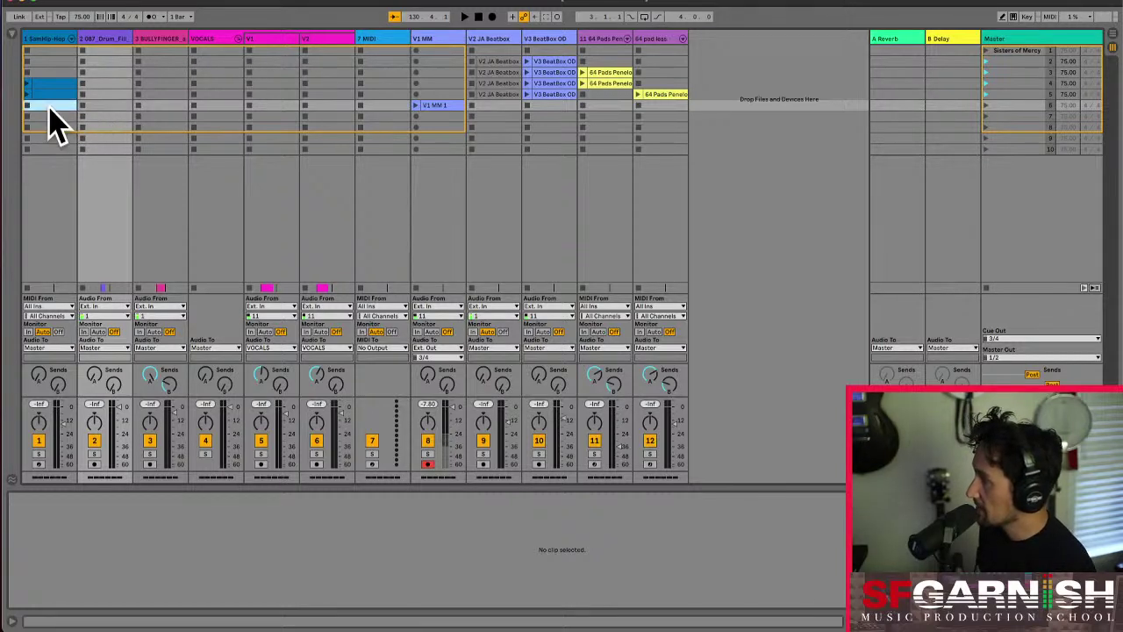
pyautogui.click(106, 107)
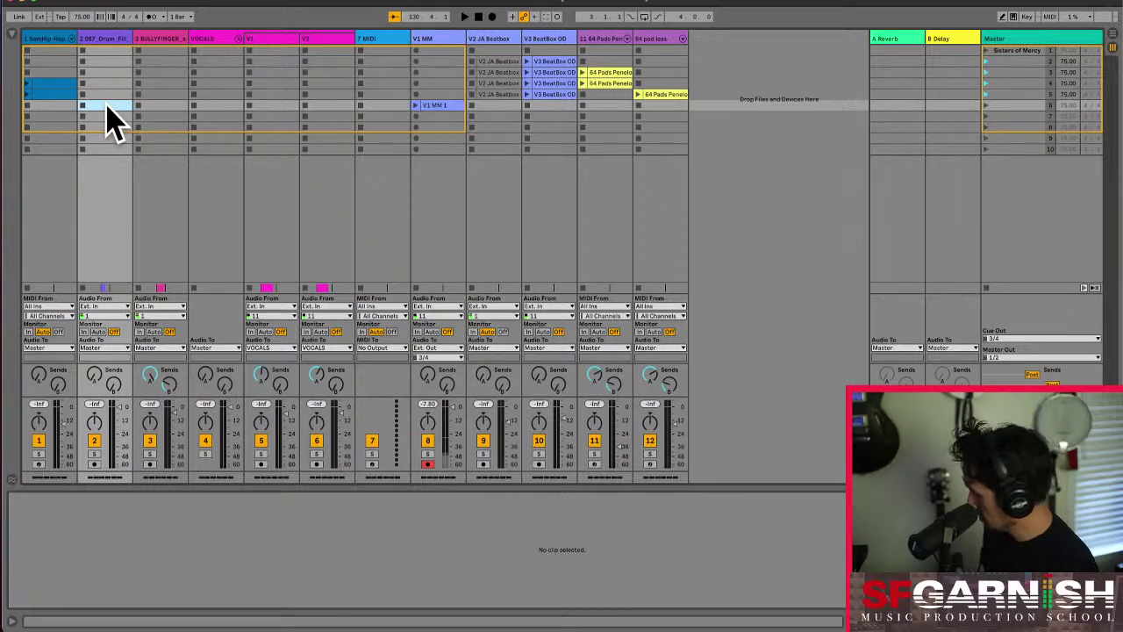
pyautogui.press('super+v')
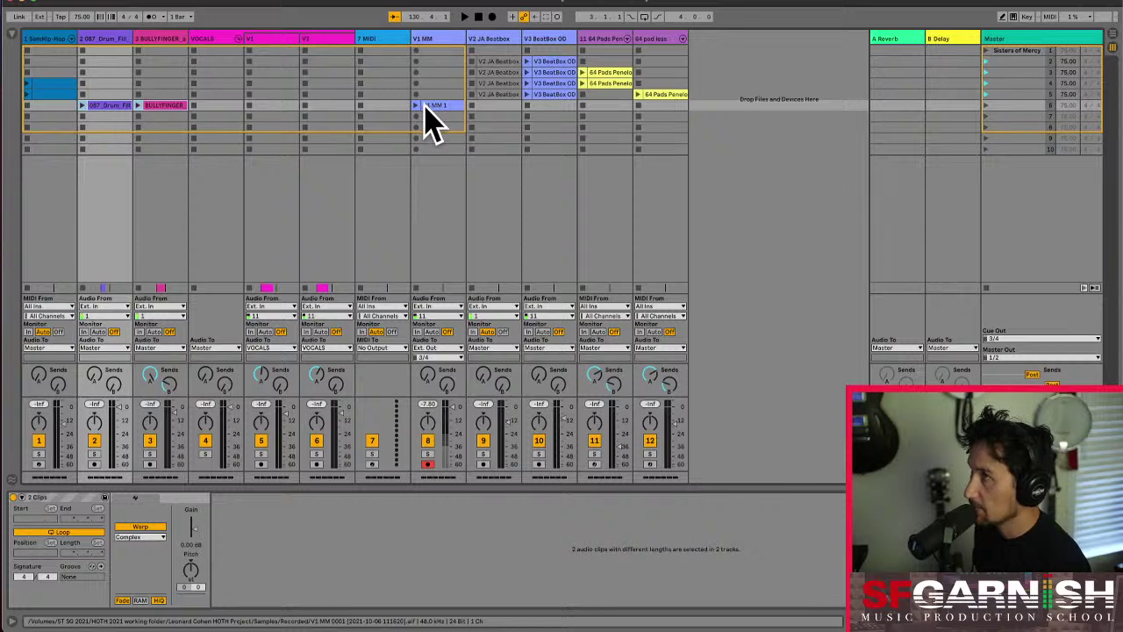
# - Move the drum fill and air horn clips together down to scene 7
pyautogui.click(113, 109)
pyautogui.keyDown('shift'); pyautogui.click(167, 110); pyautogui.keyUp('shift')
pyautogui.moveTo(165, 107); pyautogui.dragTo(158, 118)
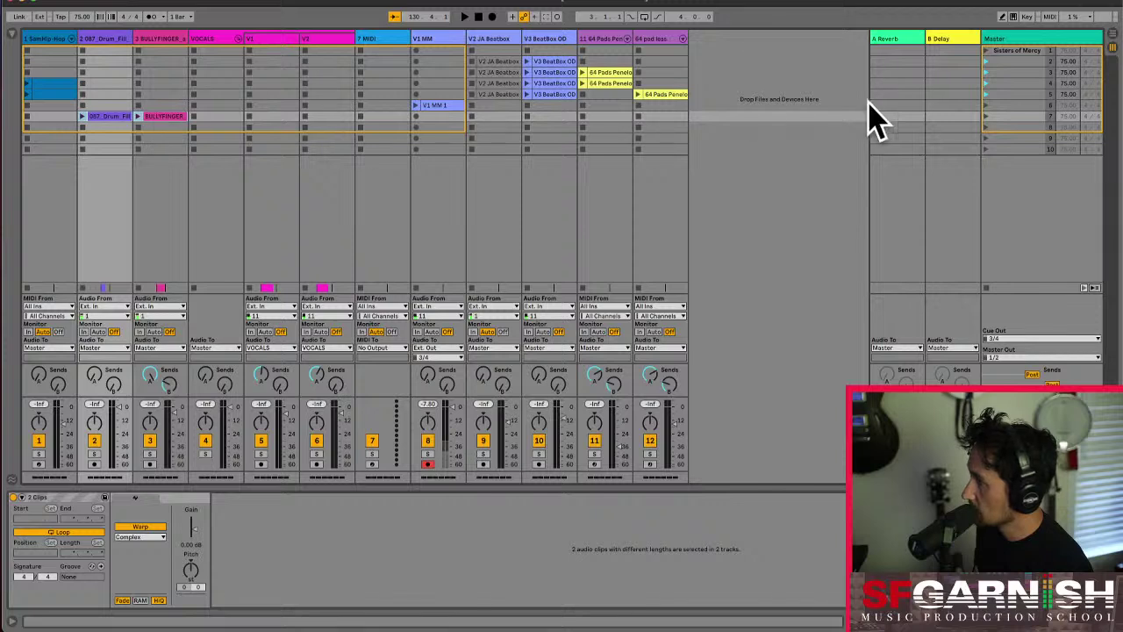
# - Name scene 6 "count in" and enable its follow action with both actions set to Next
pyautogui.click(1018, 104)
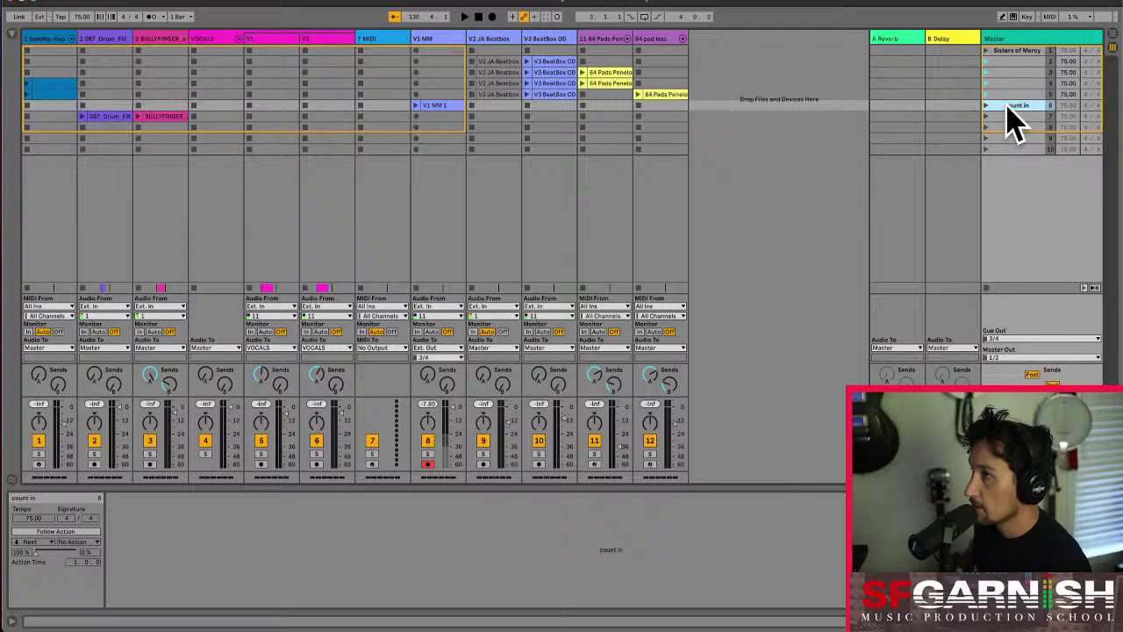
pyautogui.click(66, 532)
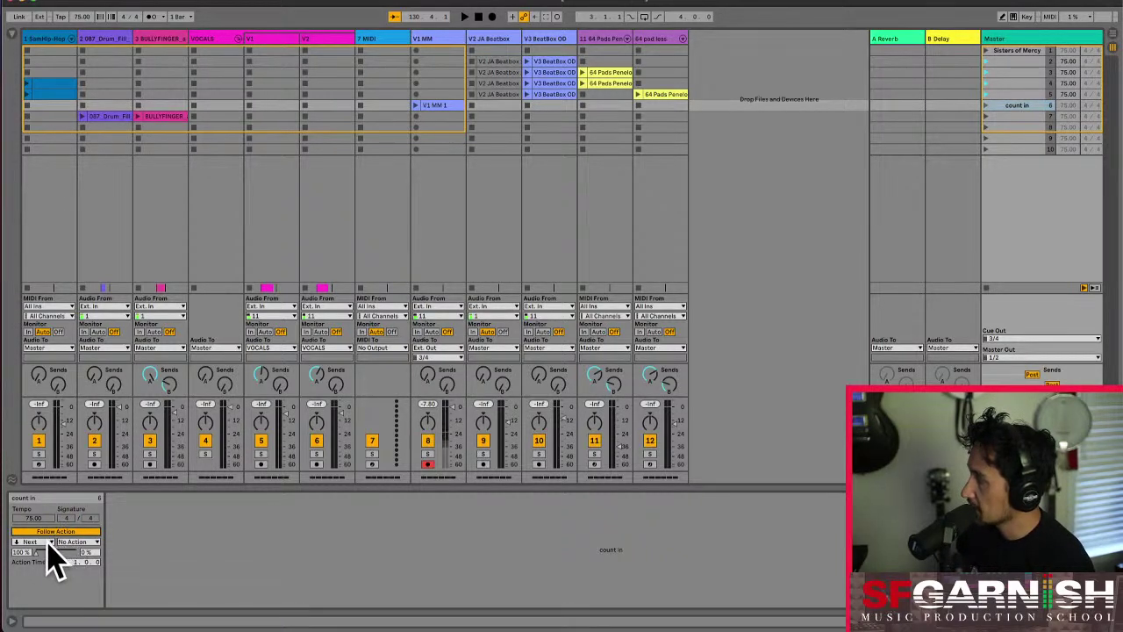
pyautogui.click(48, 544)
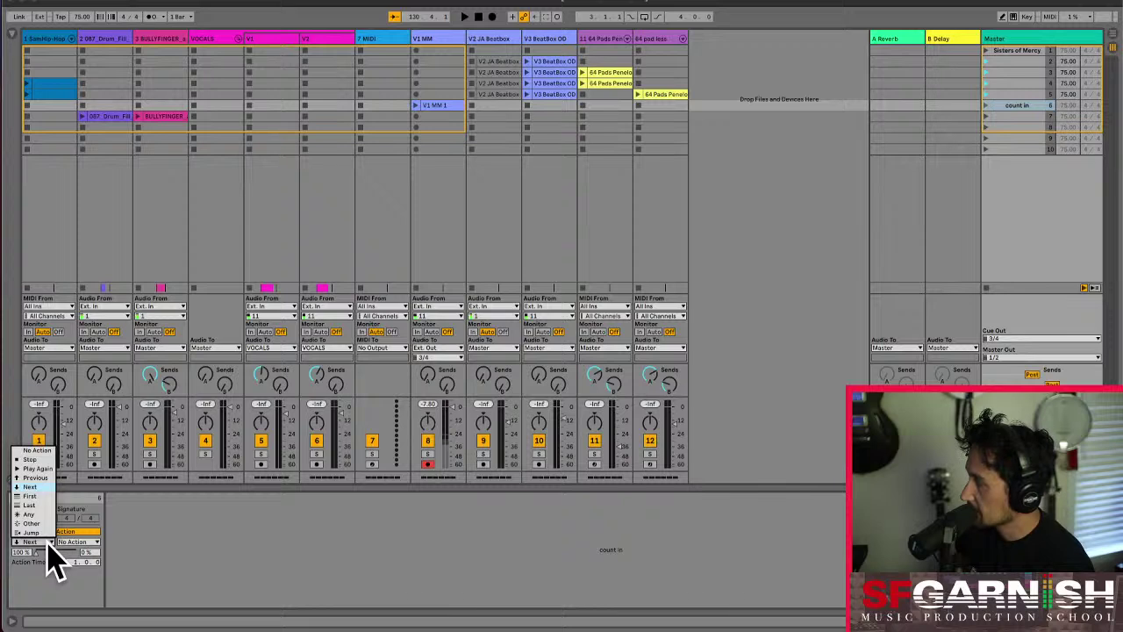
pyautogui.click(34, 488)
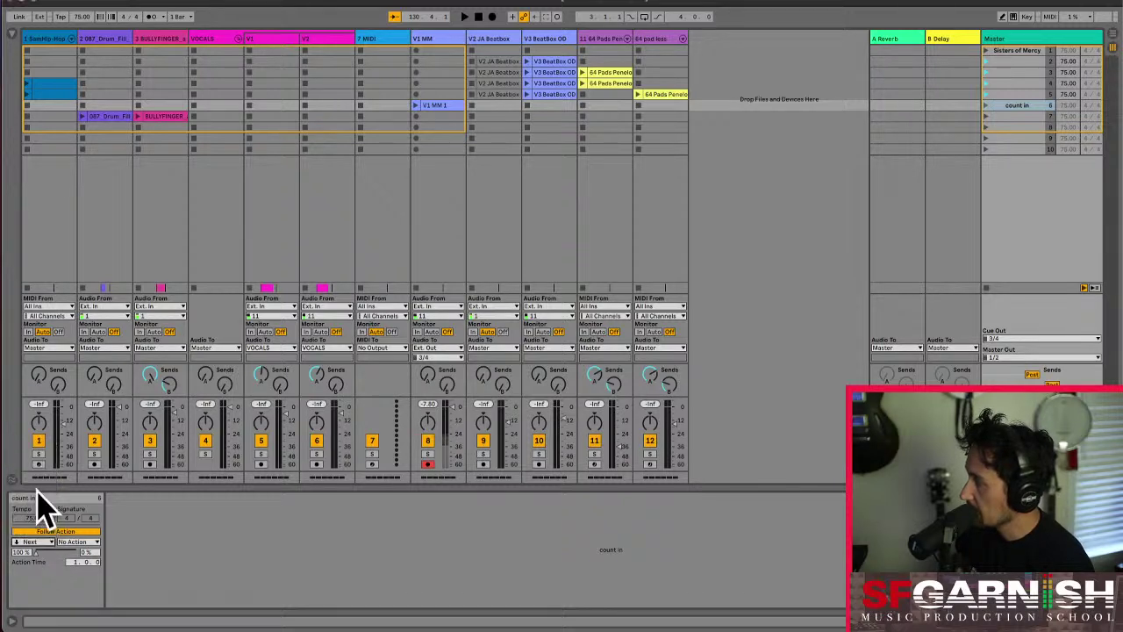
pyautogui.click(91, 549)
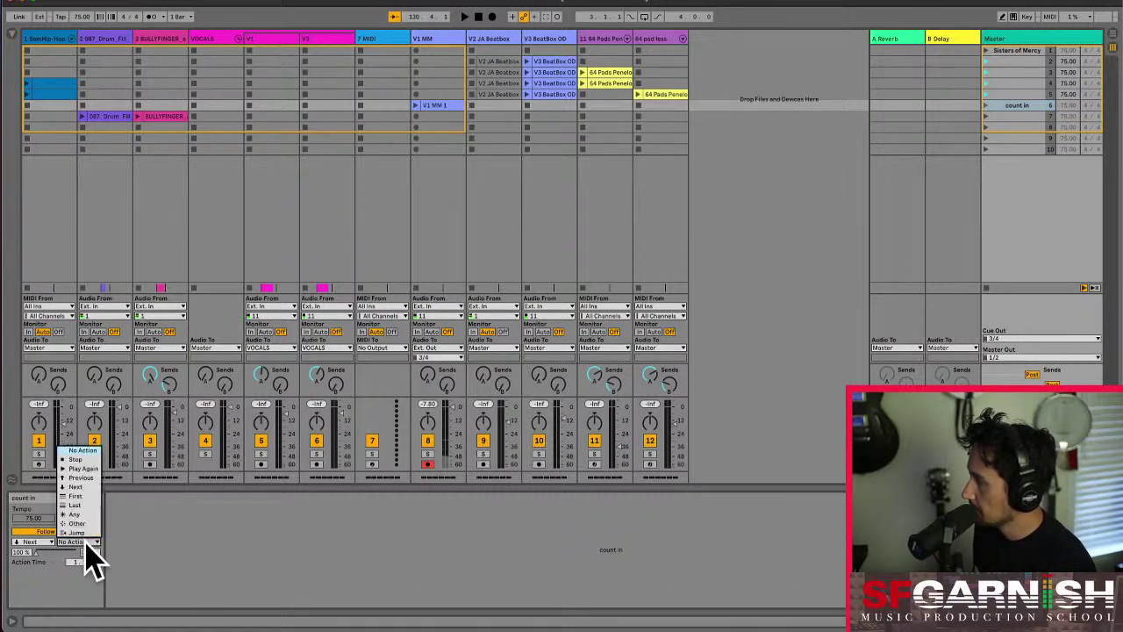
pyautogui.click(81, 487)
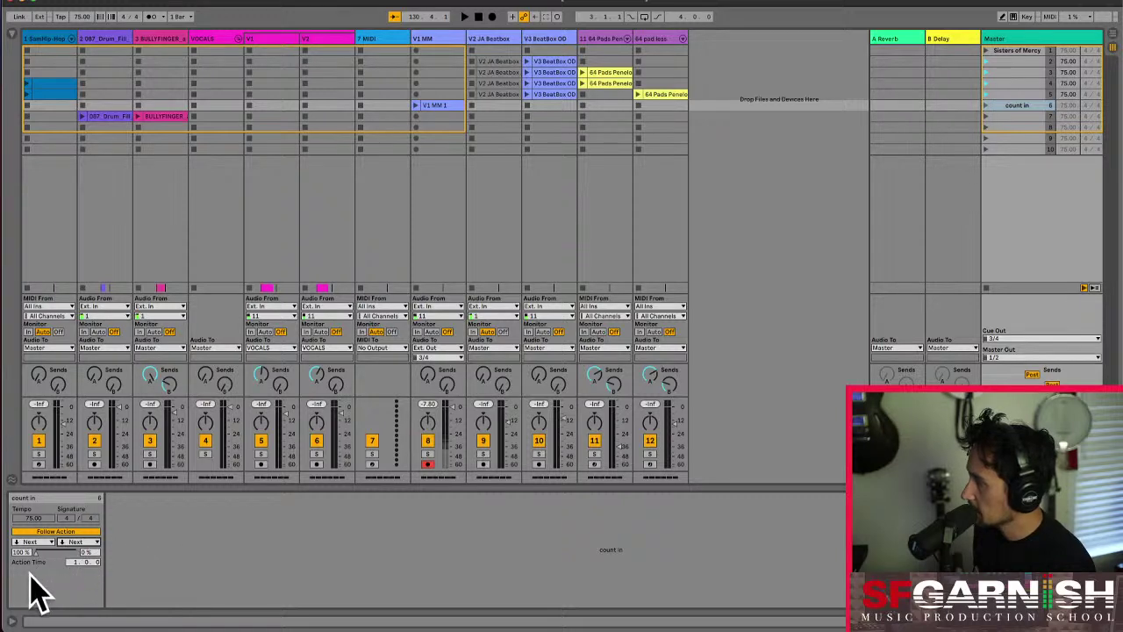
pyautogui.moveTo(25, 552); pyautogui.dragTo(25, 562)
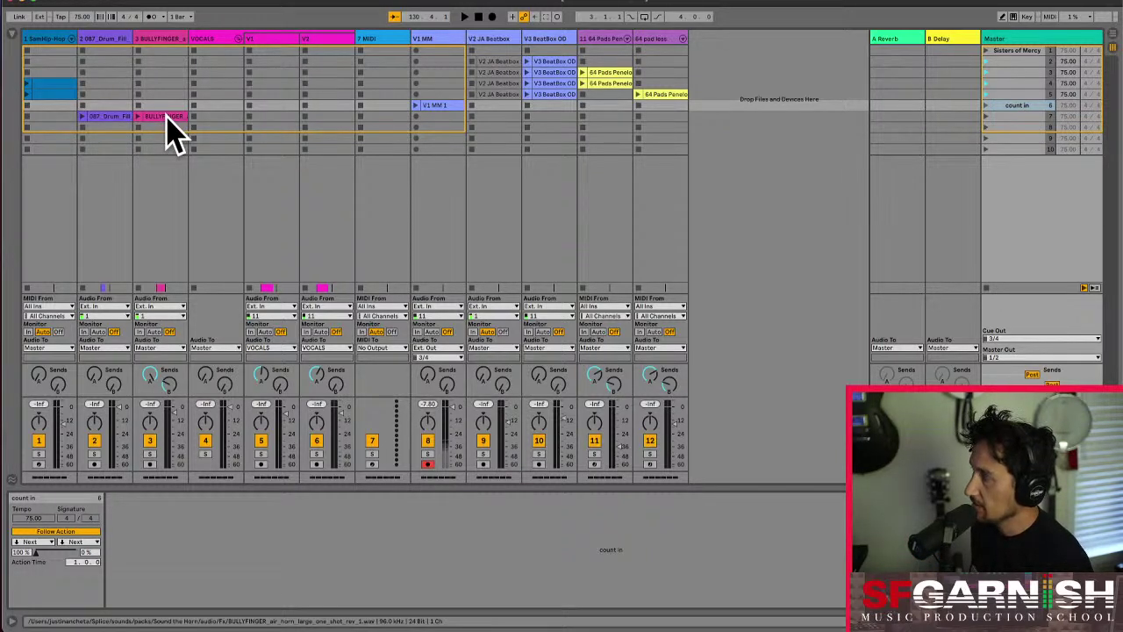
# - Launch the count in scene to test its follow action, and delete the V1 MM clip from scene 6
pyautogui.click(1018, 107)
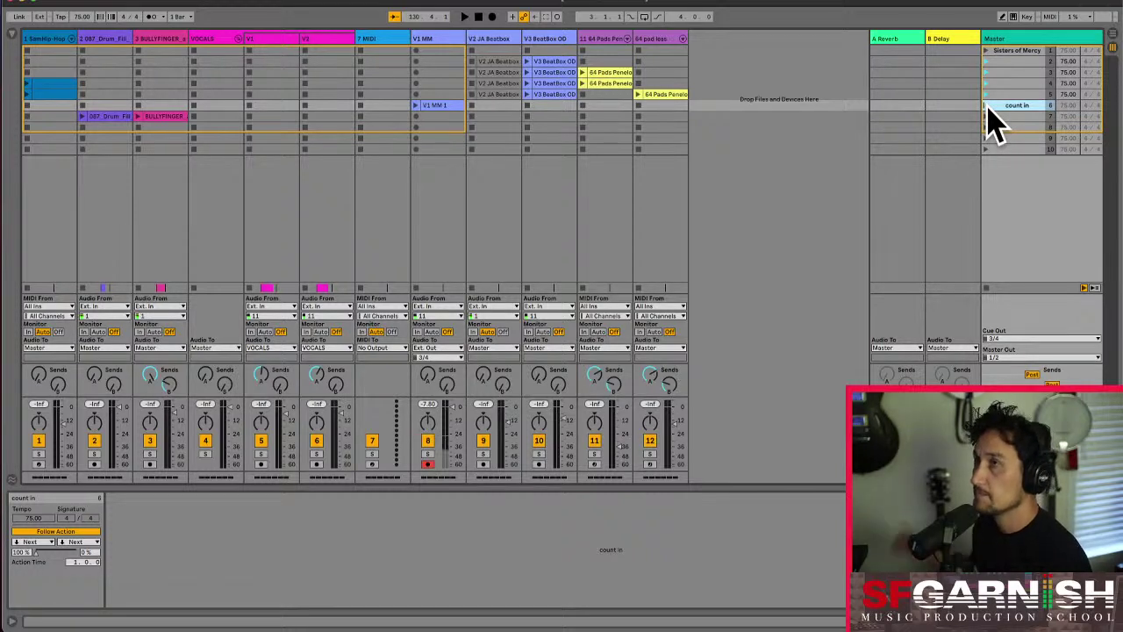
pyautogui.click(987, 105)
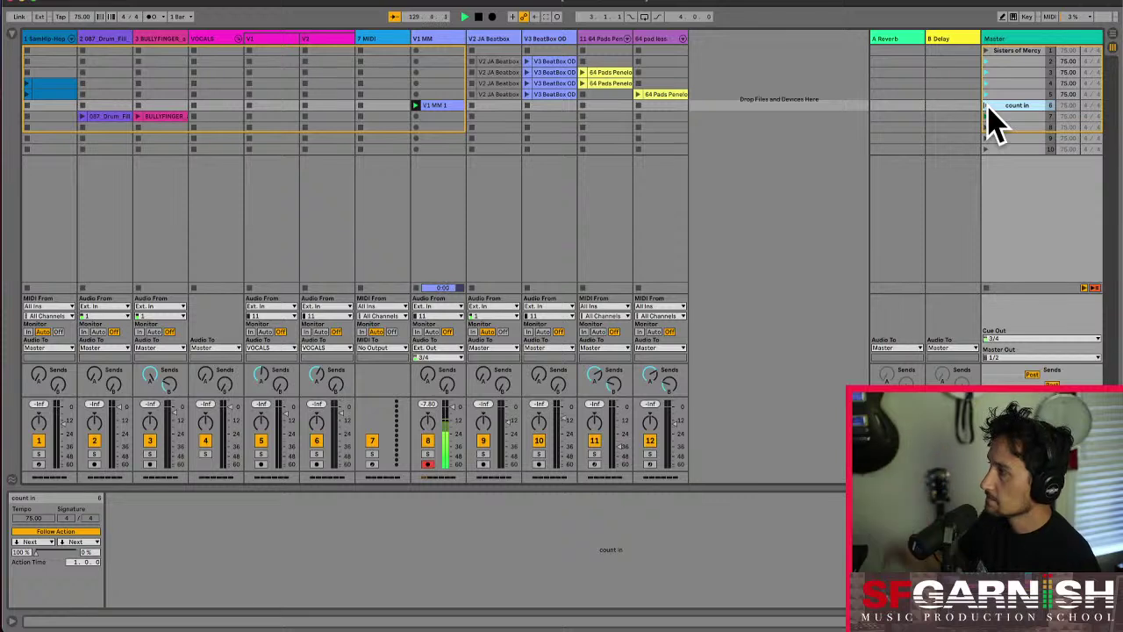
pyautogui.click(449, 106)
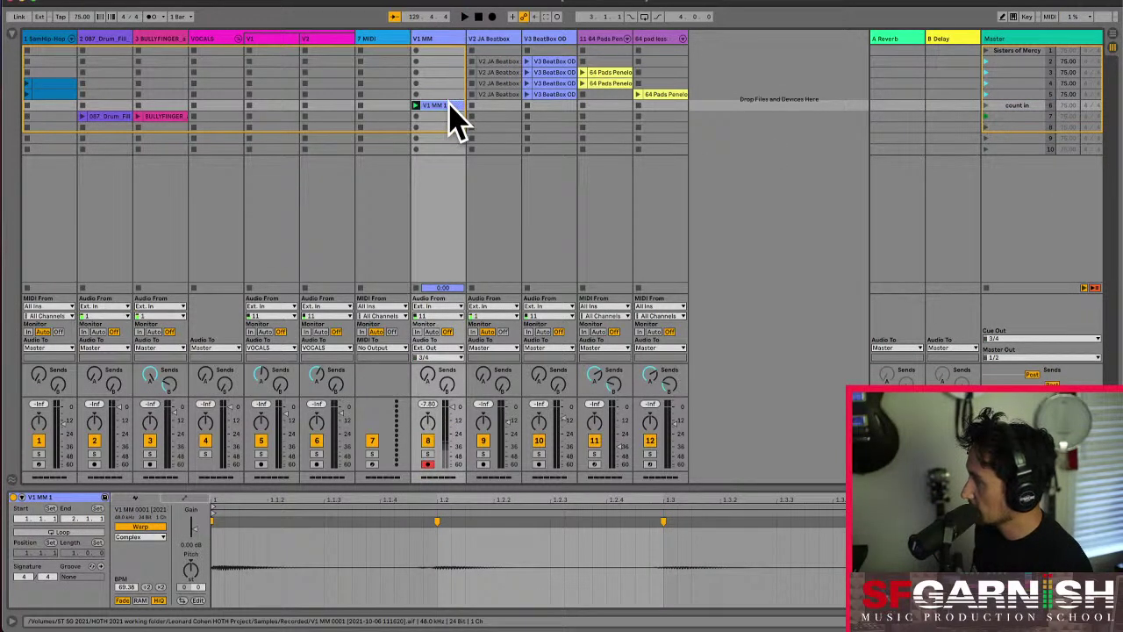
pyautogui.press('Delete')
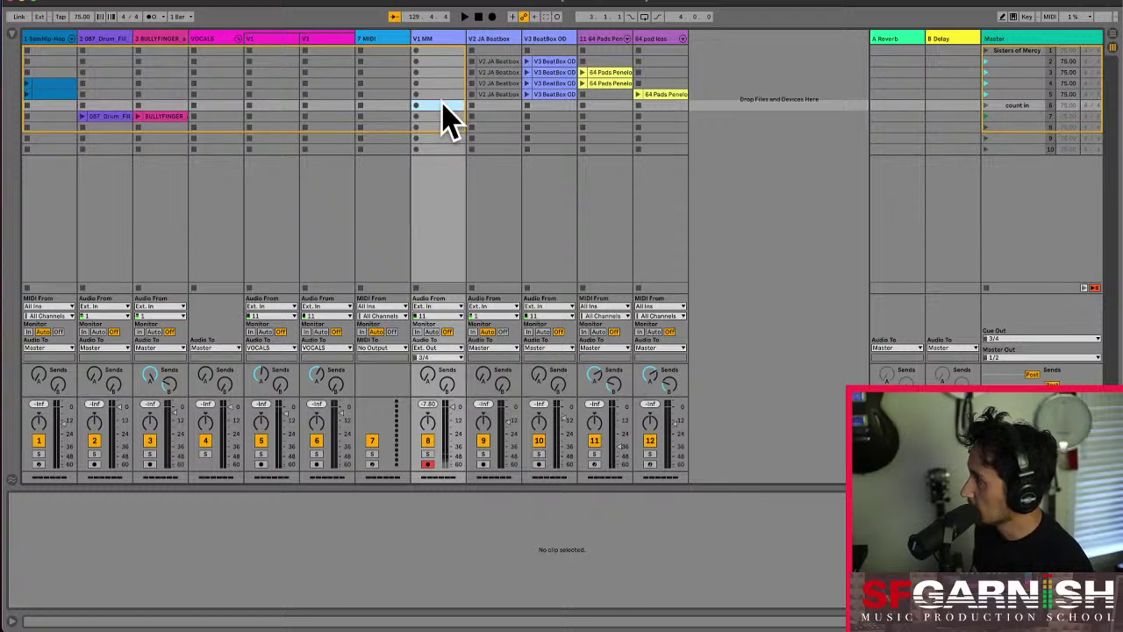
# - Enable the metronome with a 1 Bar count-in, and remove the stray V1 MM recording from scene 7
pyautogui.click(151, 17)
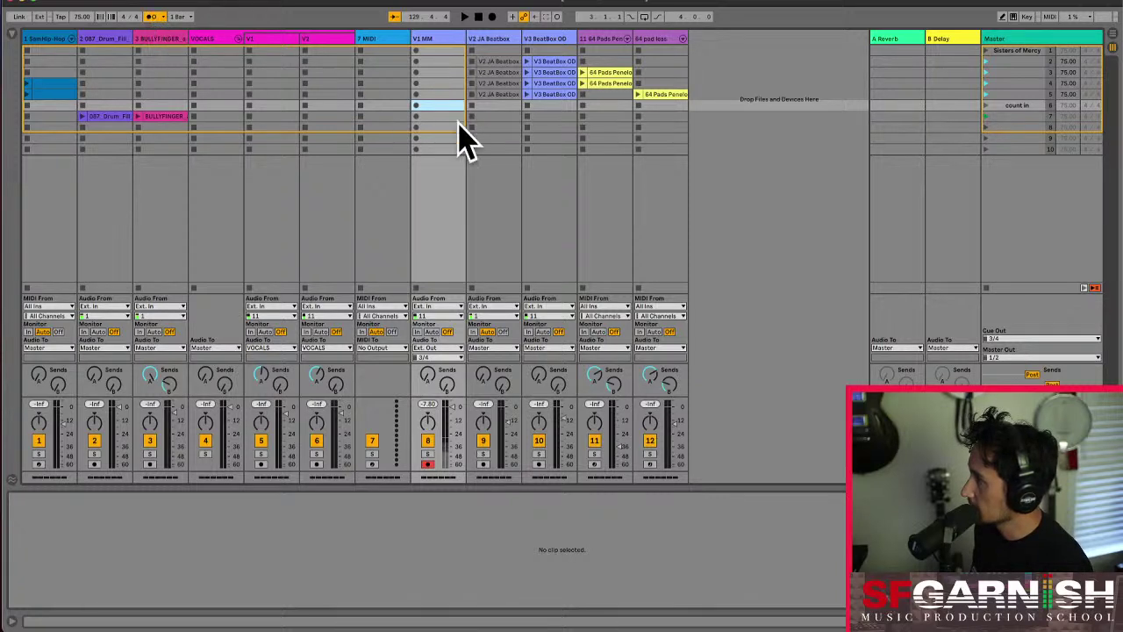
pyautogui.click(161, 17)
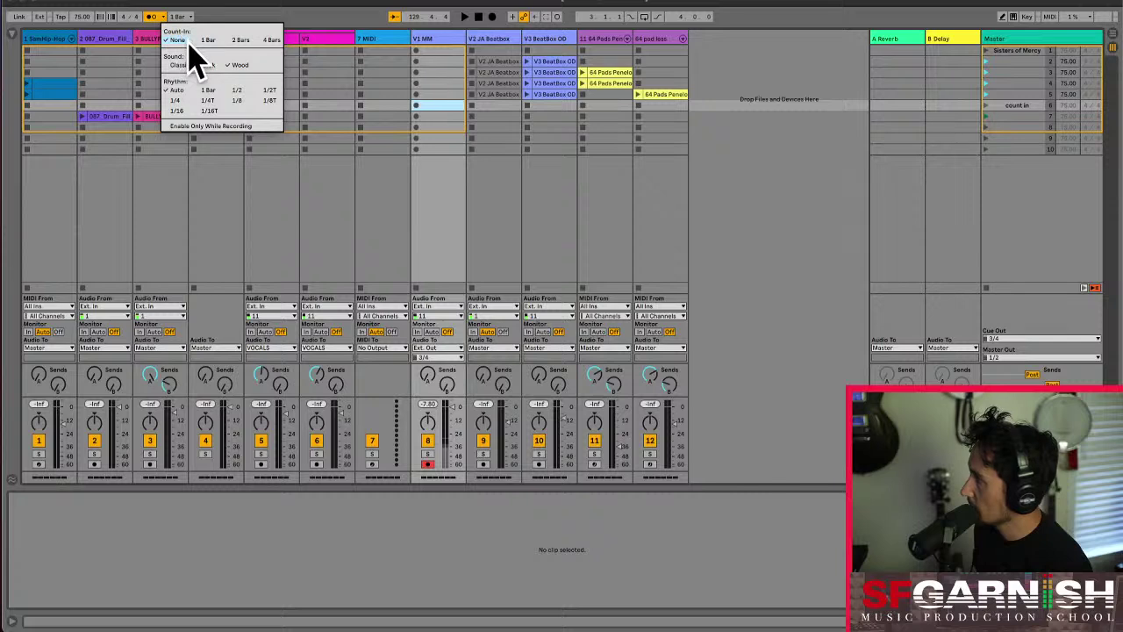
pyautogui.click(205, 42)
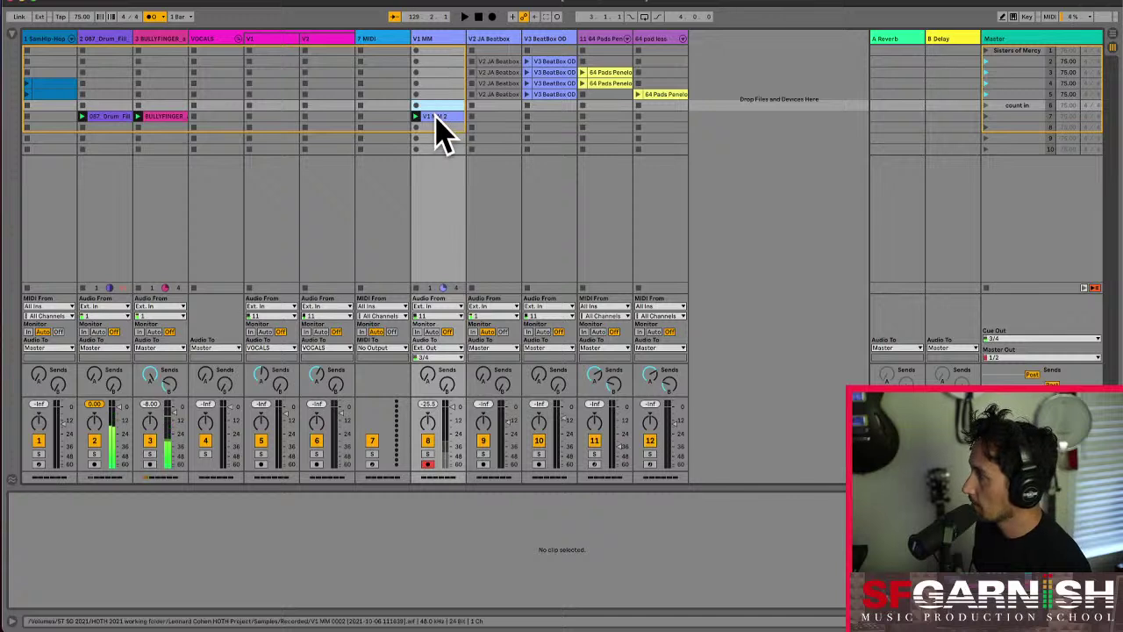
pyautogui.click(439, 128)
pyautogui.press('Delete')
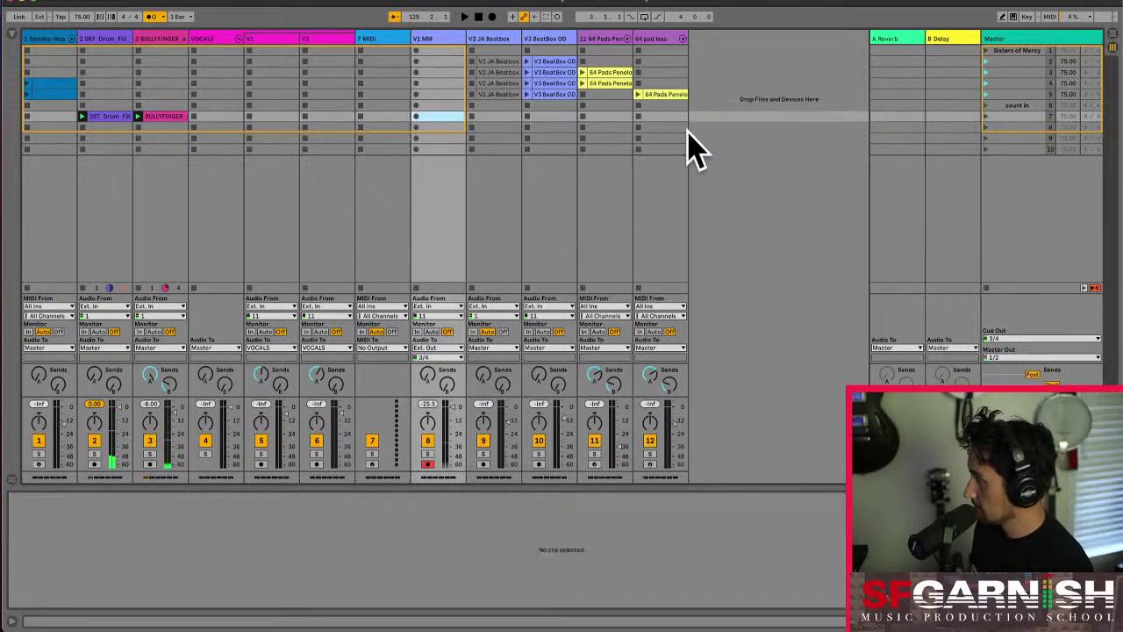
# - Record a new V1 MM clip in the count in scene and turn off its looping
pyautogui.click(992, 105)
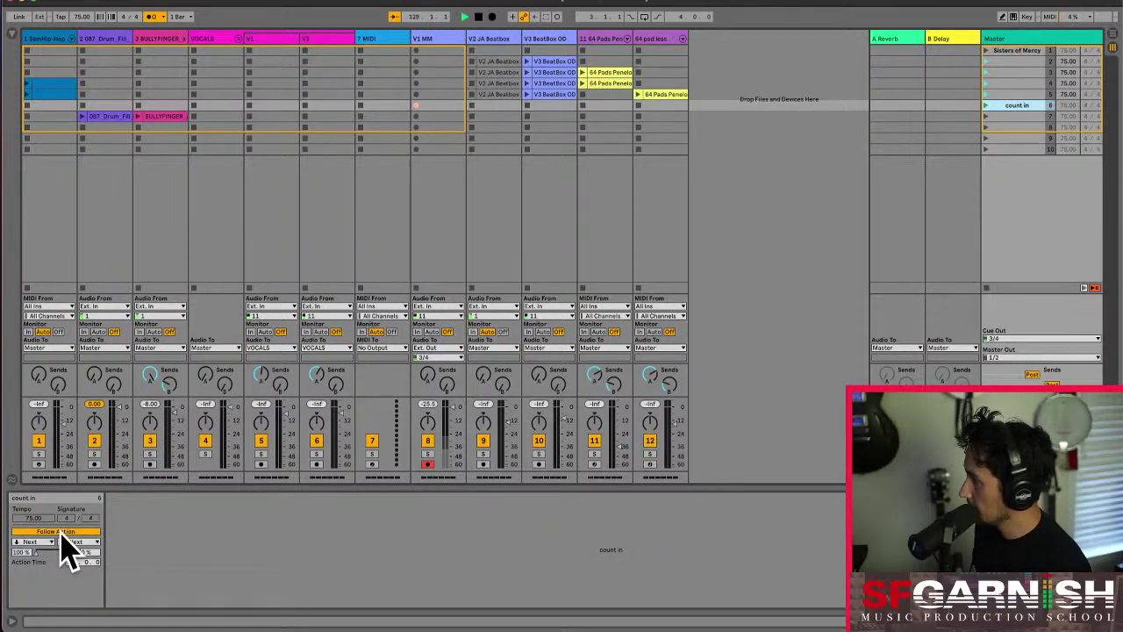
pyautogui.click(418, 106)
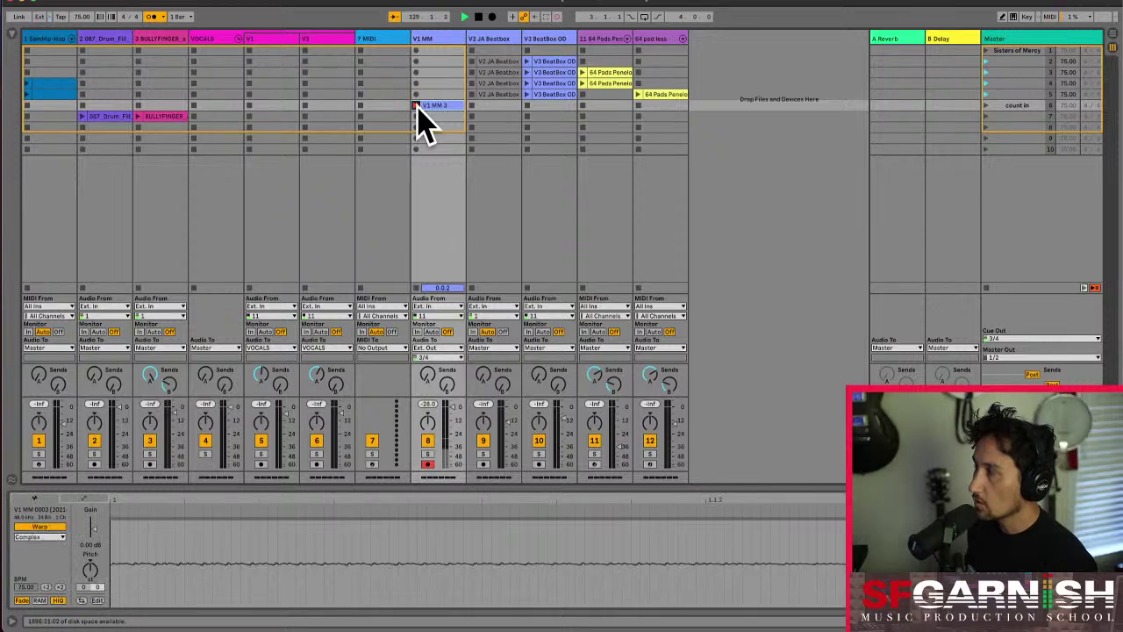
pyautogui.click(417, 106)
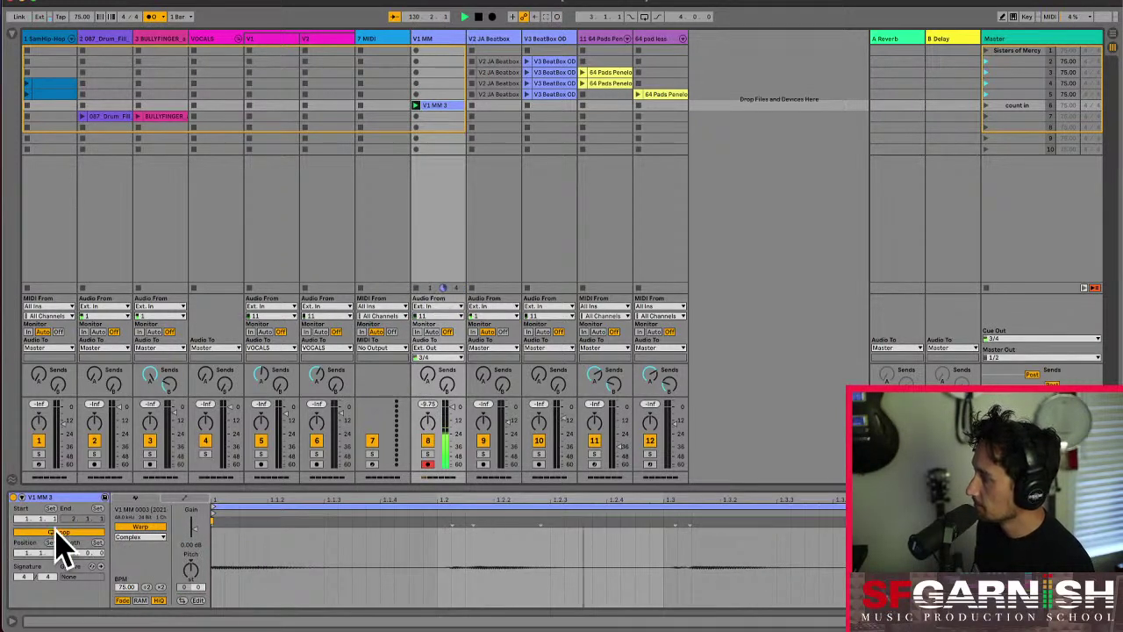
pyautogui.click(56, 534)
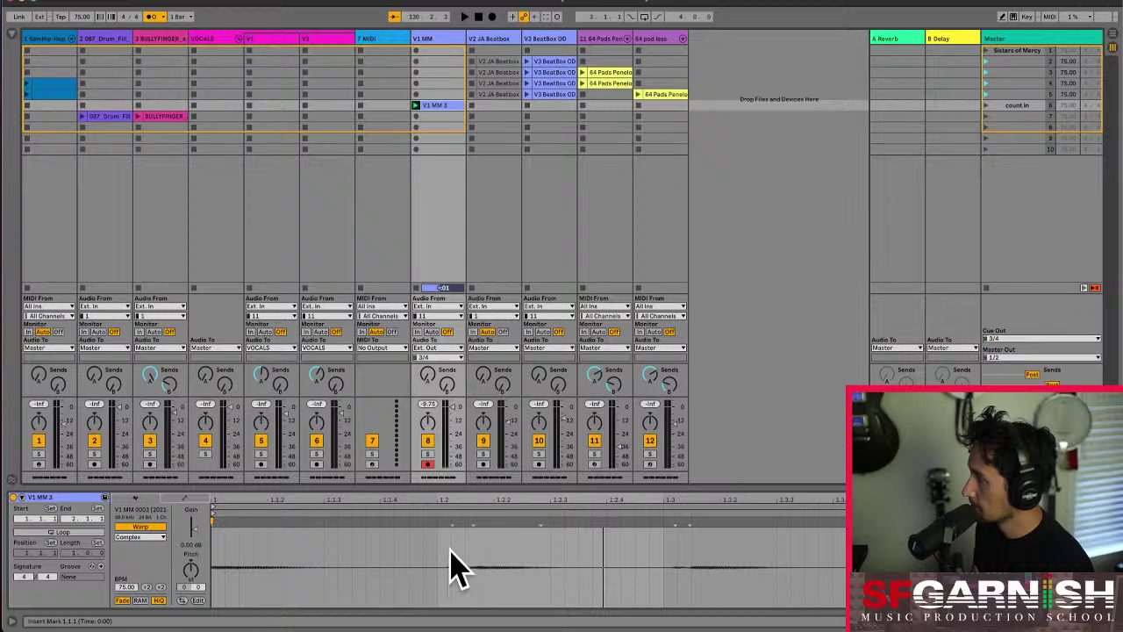
# - Quantize the new V1 MM clip's audio, and set its warp mode to Complex Pro for an audition
pyautogui.moveTo(451, 562); pyautogui.dragTo(454, 568)
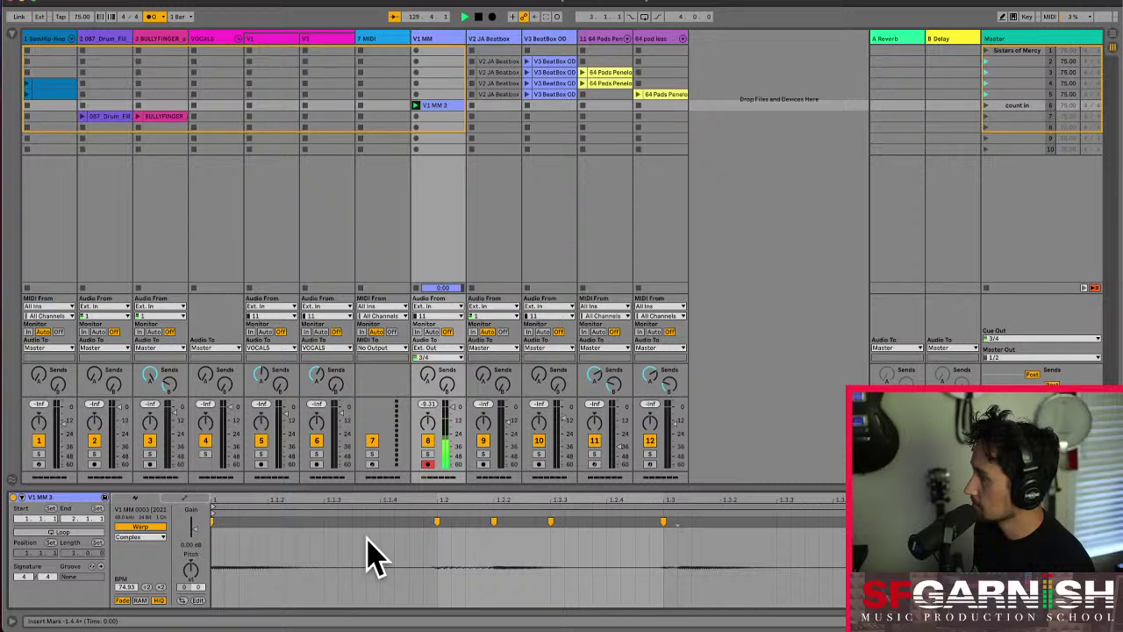
pyautogui.click(159, 537)
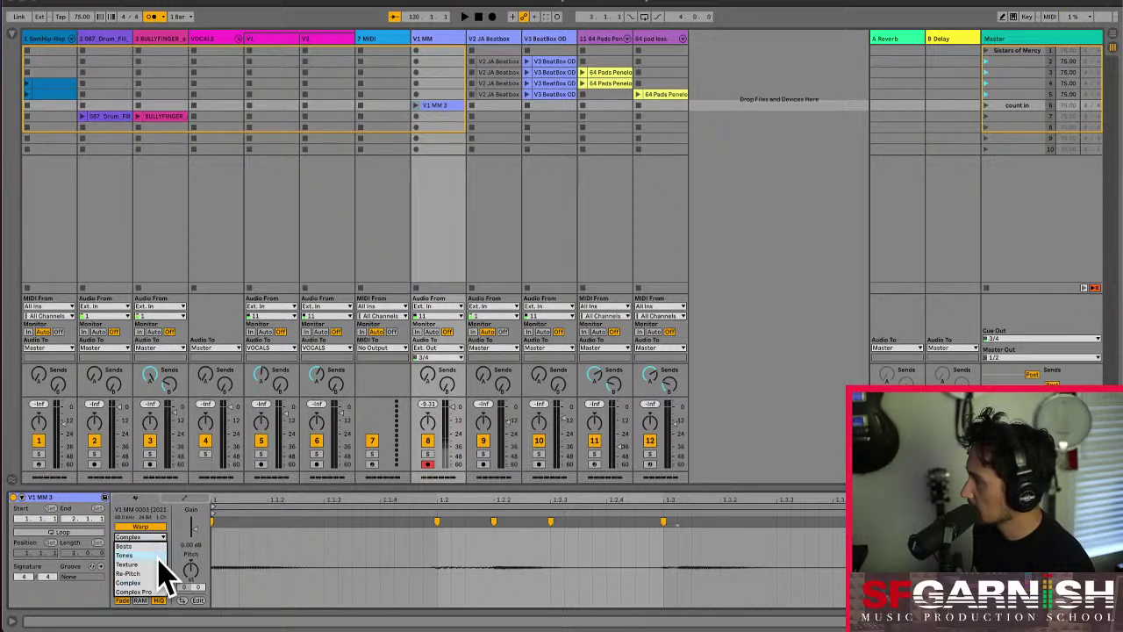
pyautogui.click(153, 590)
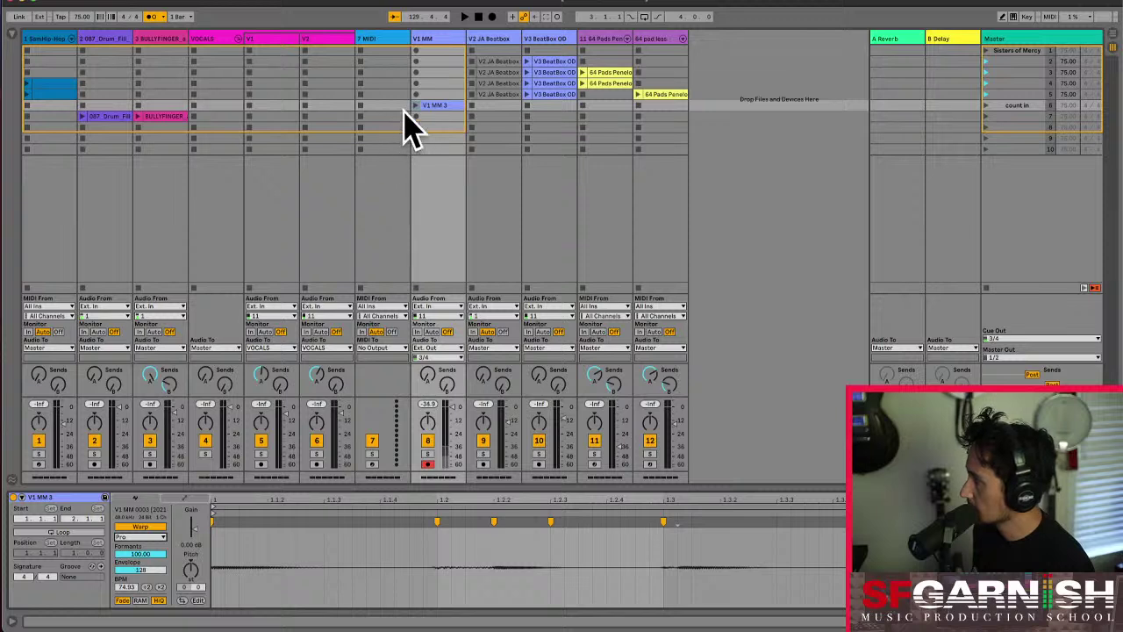
pyautogui.click(417, 105)
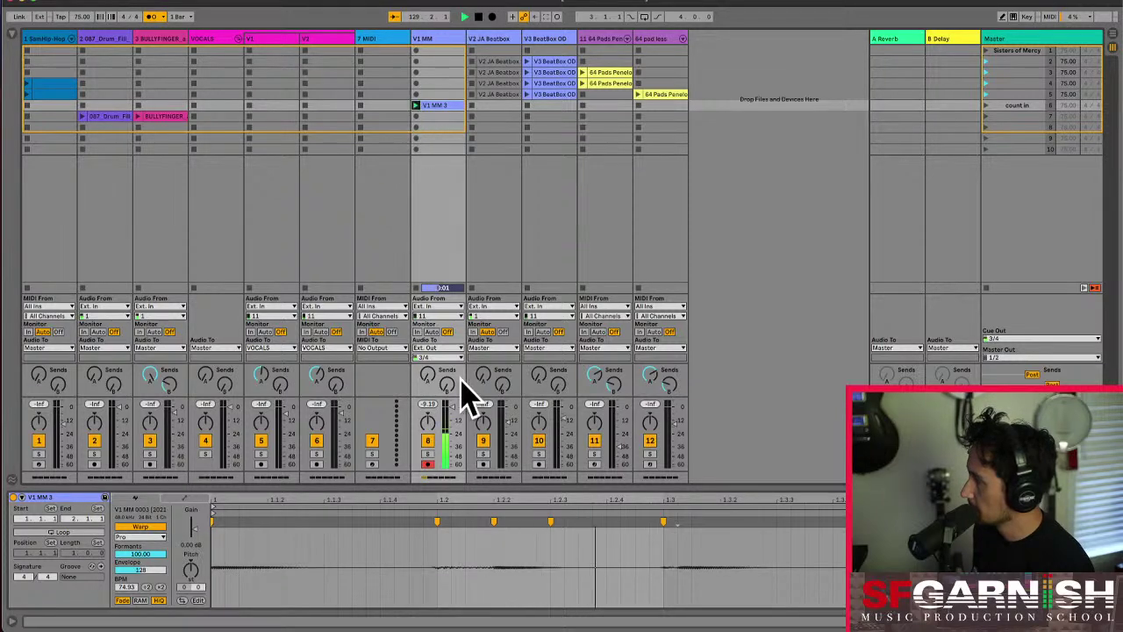
# - Delete the new V1 MM clip's warp markers at 1.2.1, 1.2.2 and 1.2.3
pyautogui.doubleClick(494, 523)
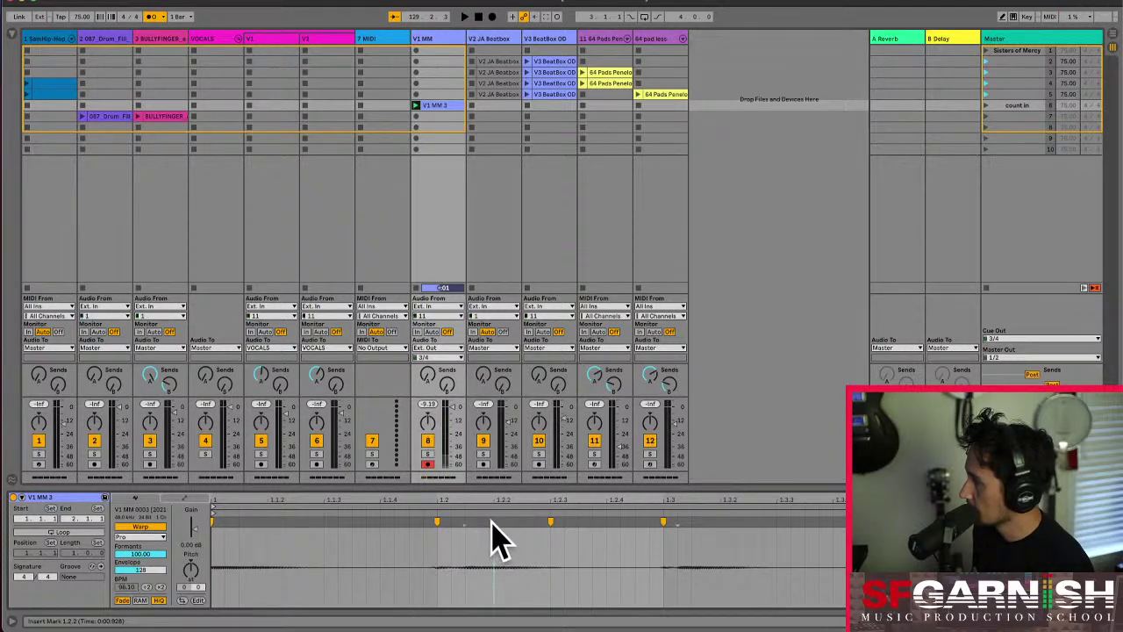
pyautogui.doubleClick(437, 522)
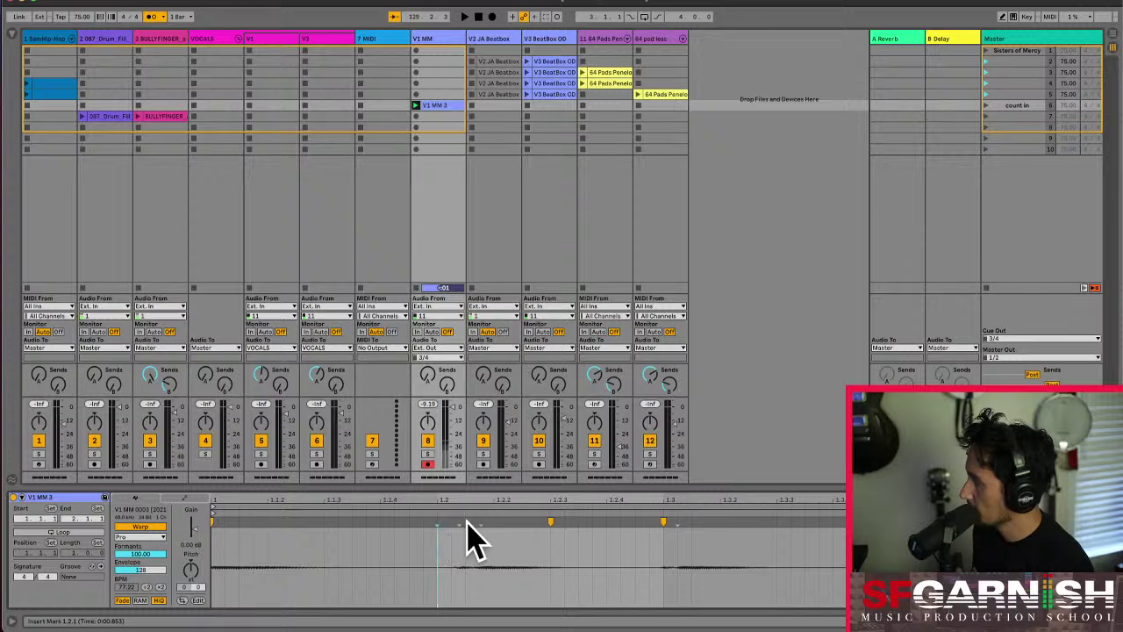
pyautogui.doubleClick(548, 521)
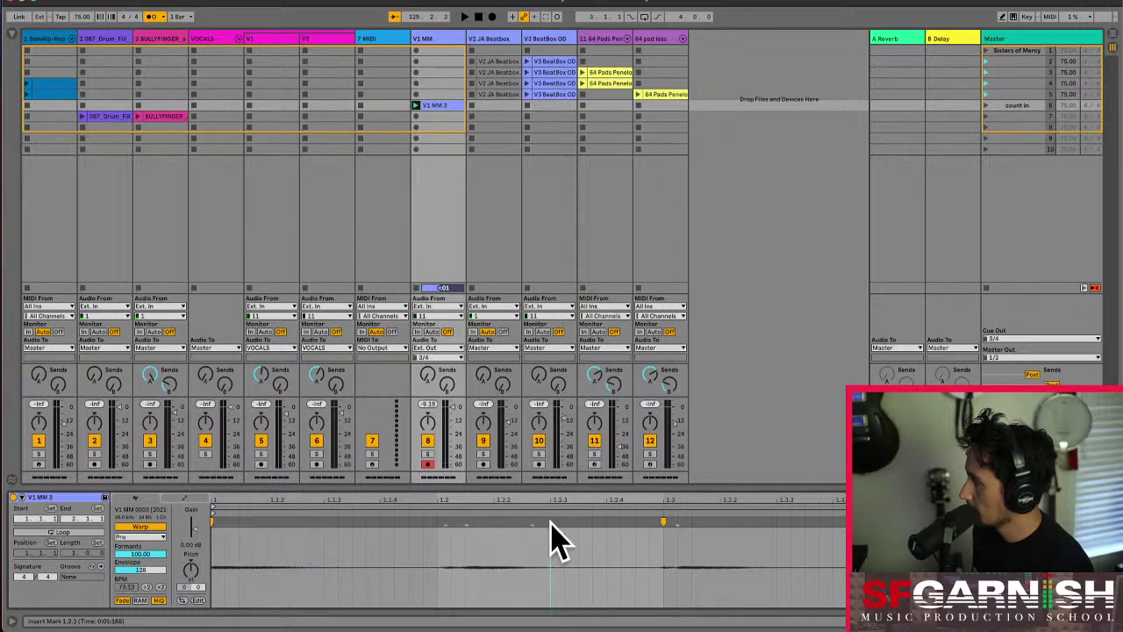
# - Add a warp marker just after beat 1.2 in the V1 MM clip and replace the marker at beat 1.3
pyautogui.click(448, 524)
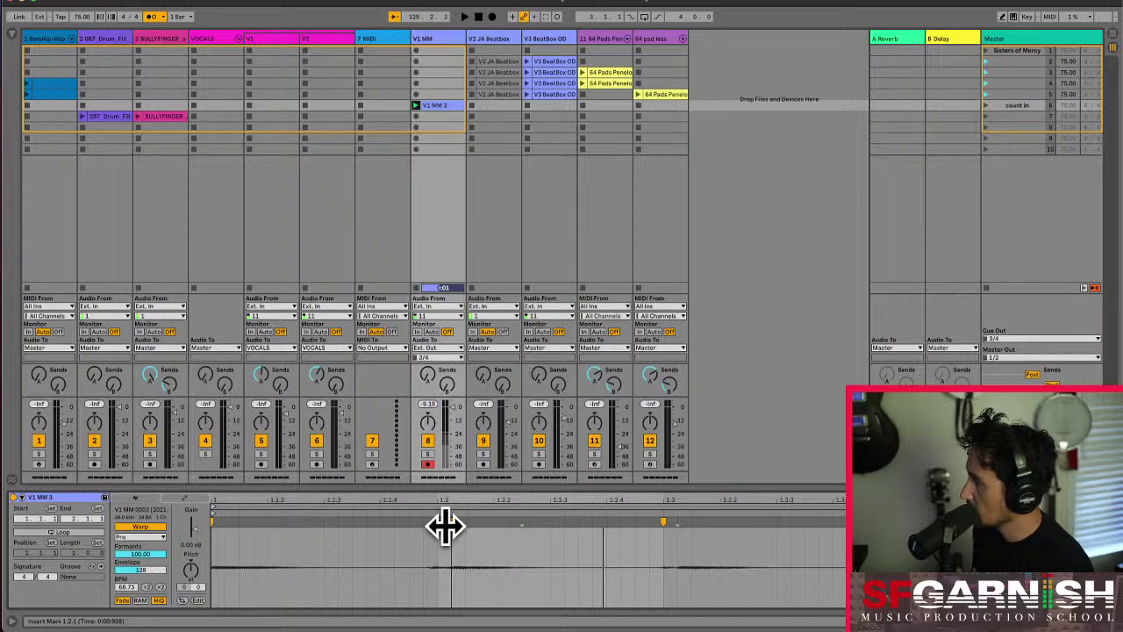
pyautogui.doubleClick(444, 524)
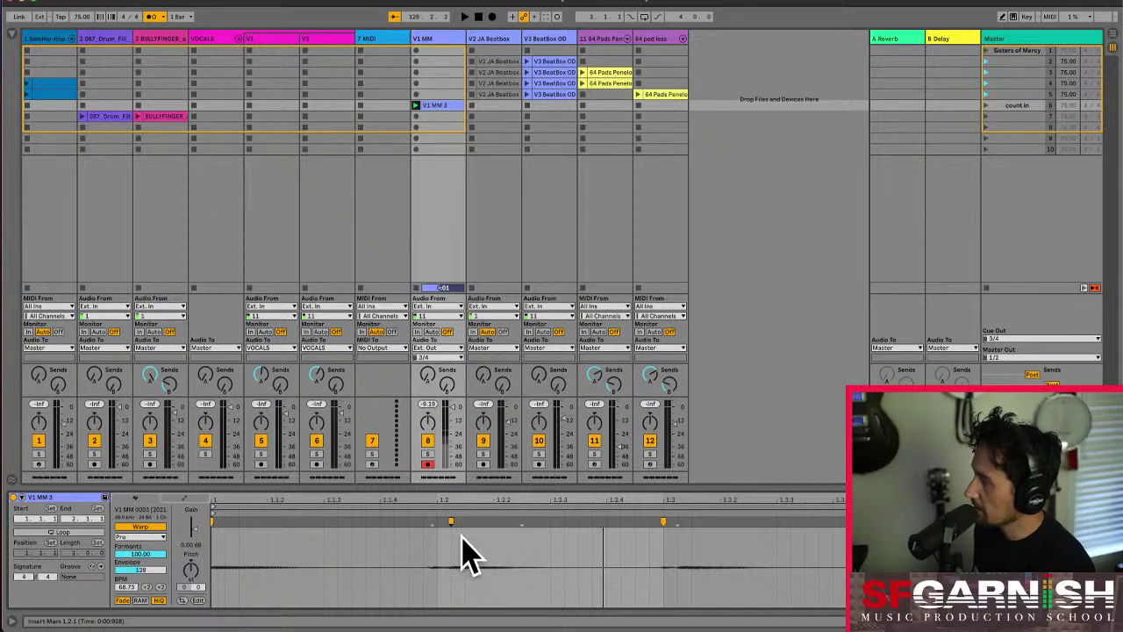
pyautogui.doubleClick(665, 522)
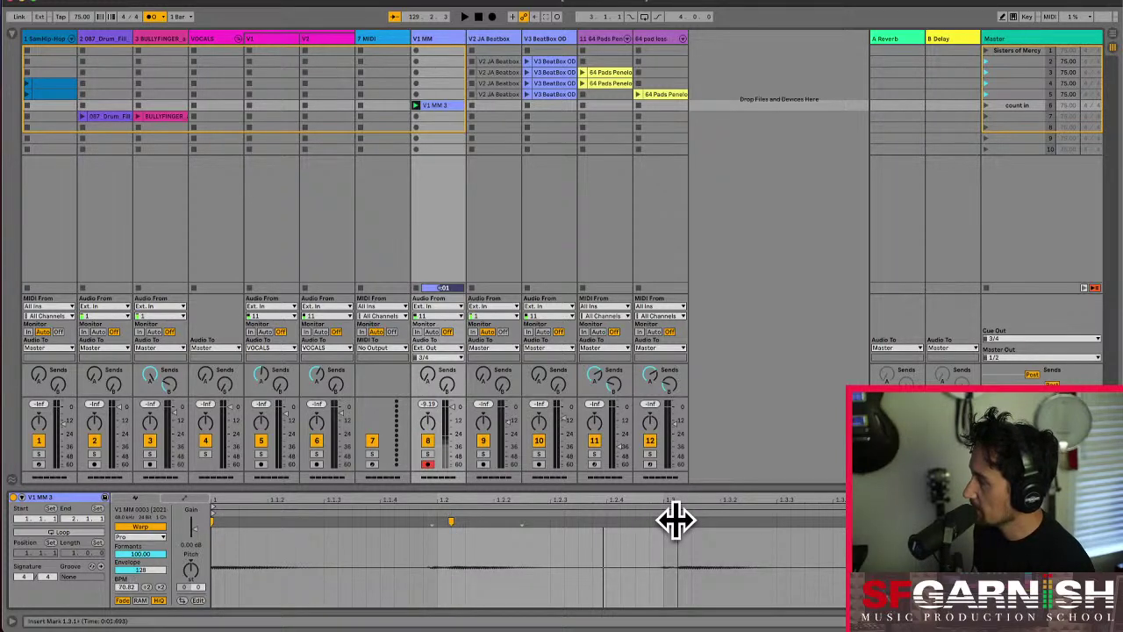
pyautogui.doubleClick(666, 521)
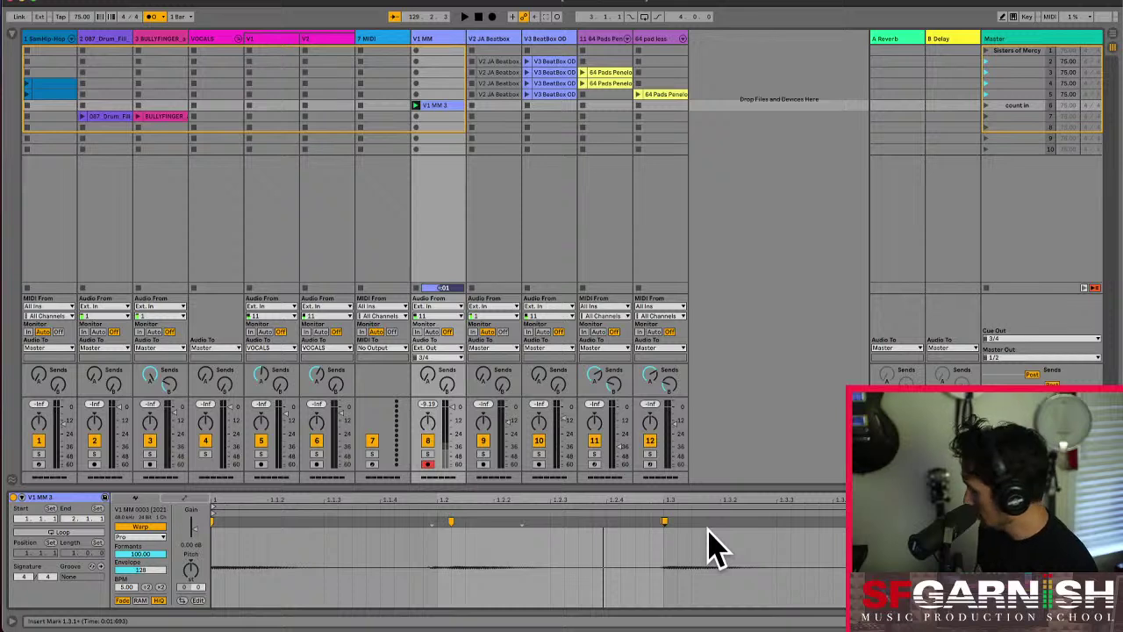
pyautogui.hotkey('ctrl', 'shift', 'u')
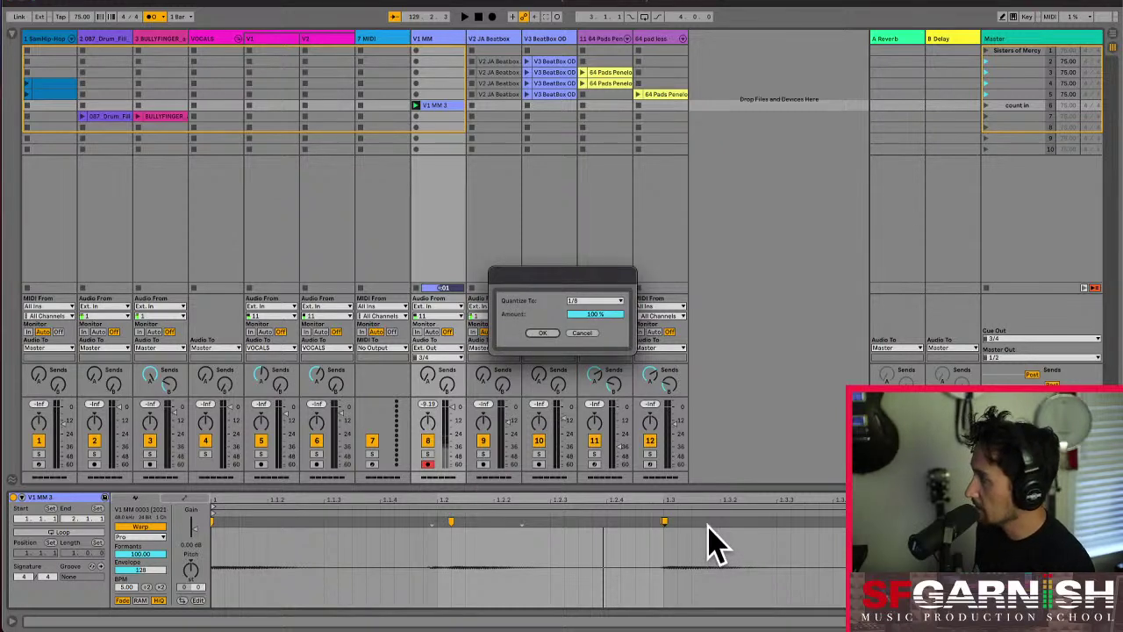
pyautogui.click(609, 300)
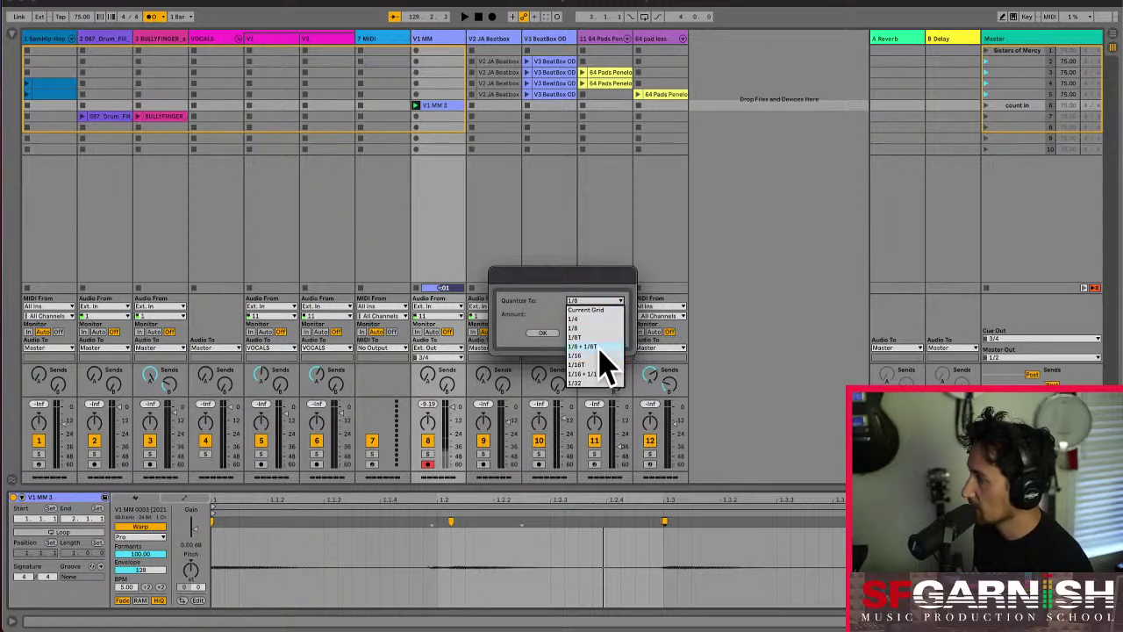
pyautogui.click(551, 320)
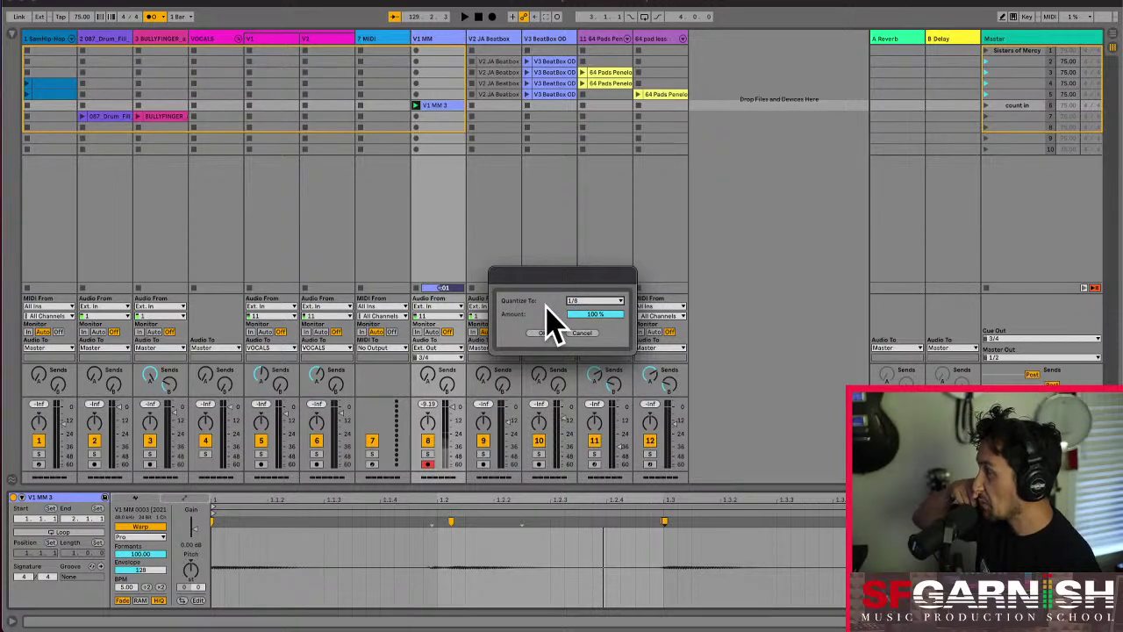
pyautogui.click(583, 332)
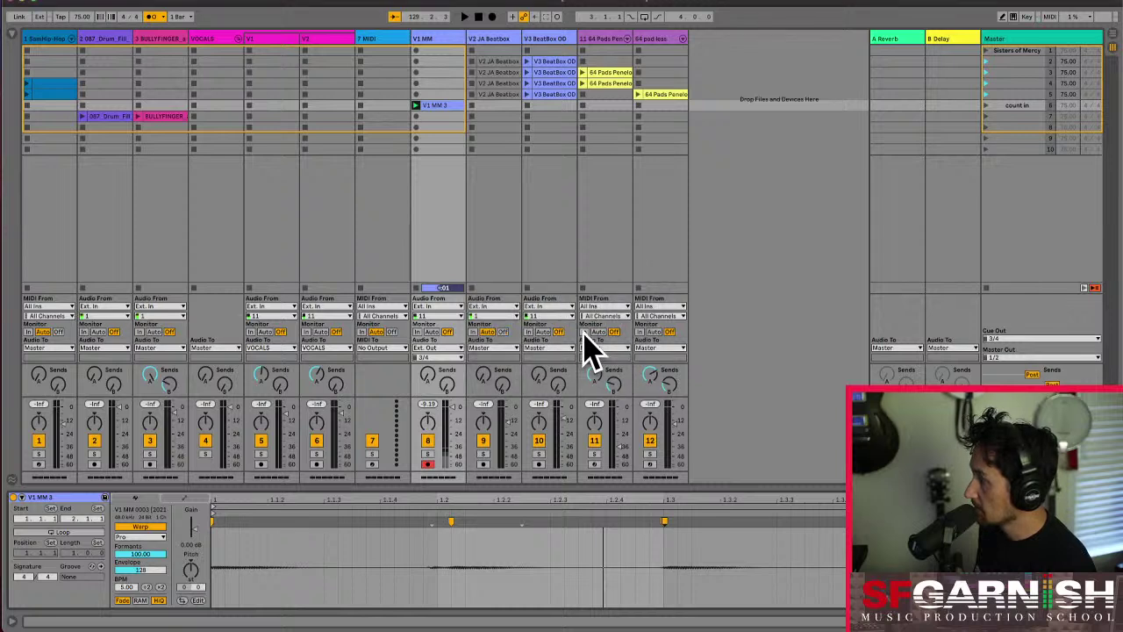
# - Undo the warping, quantizing and looping edits on the V1 MM clip, restoring its original recording with a redo of the recording
pyautogui.press('super+z')
pyautogui.press('super+z')
pyautogui.press('super+z')
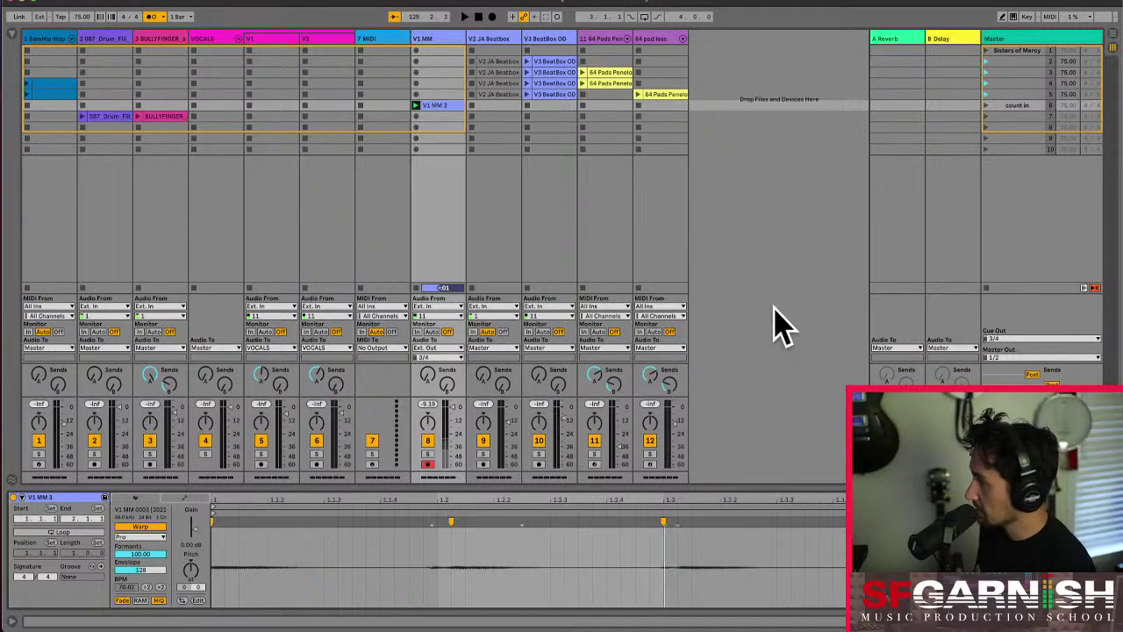
pyautogui.press('super+z')
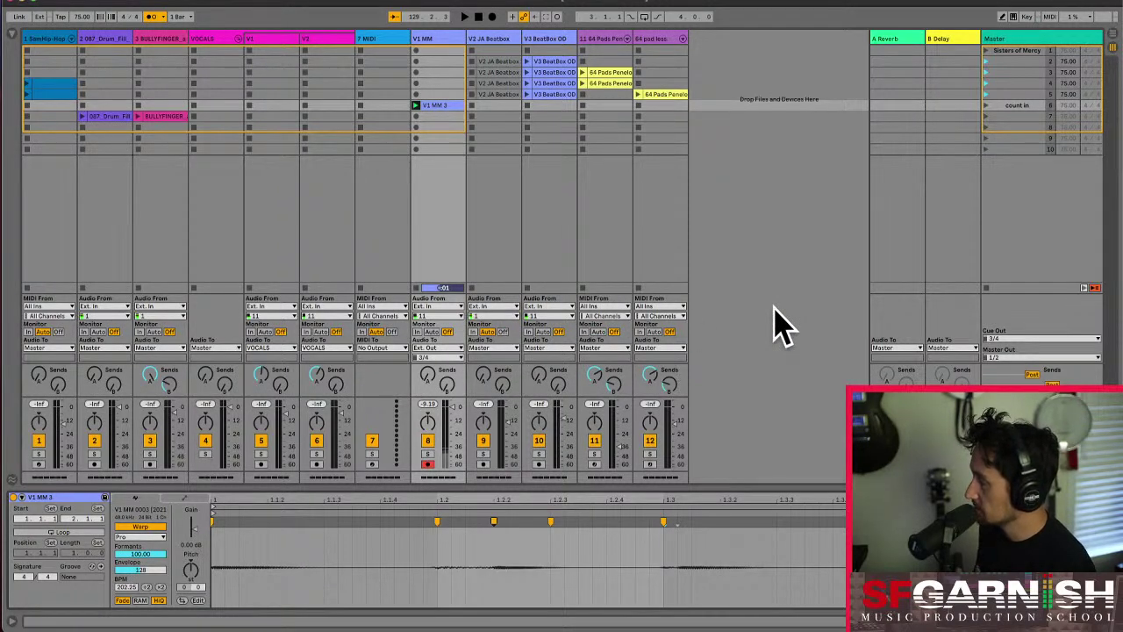
pyautogui.press('super+z')
pyautogui.press('super+z')
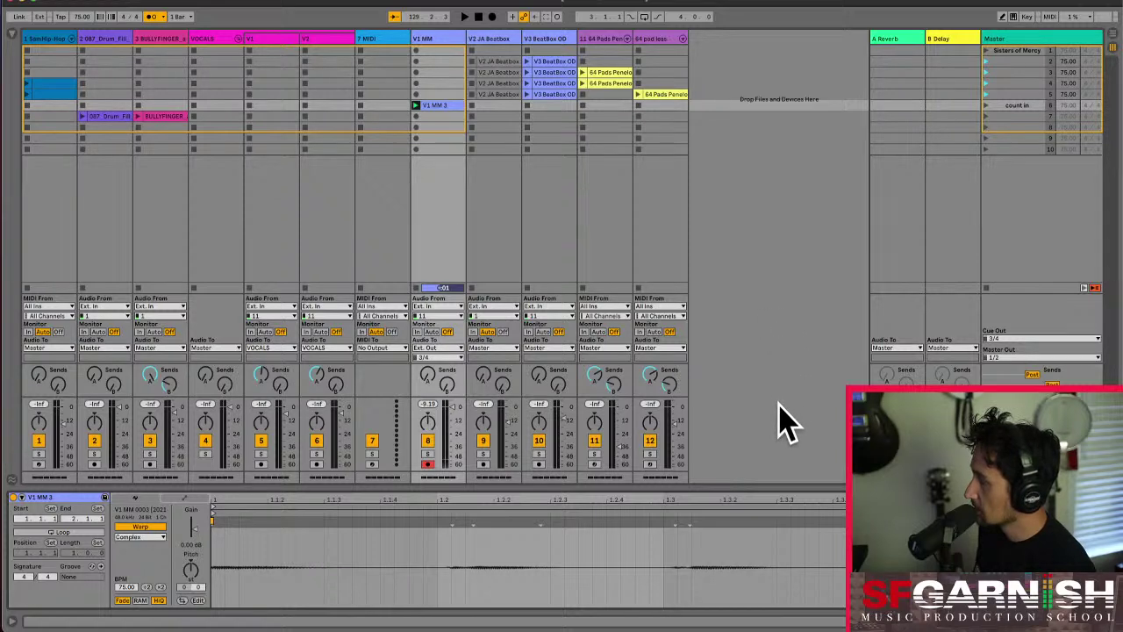
pyautogui.press('super+z')
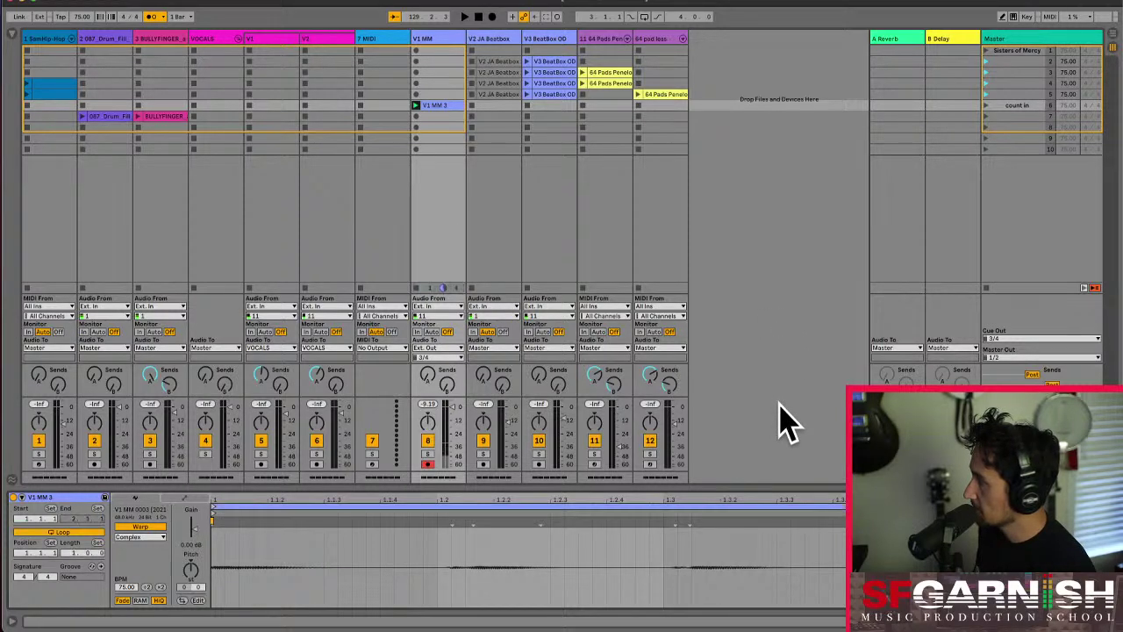
pyautogui.press('super+z')
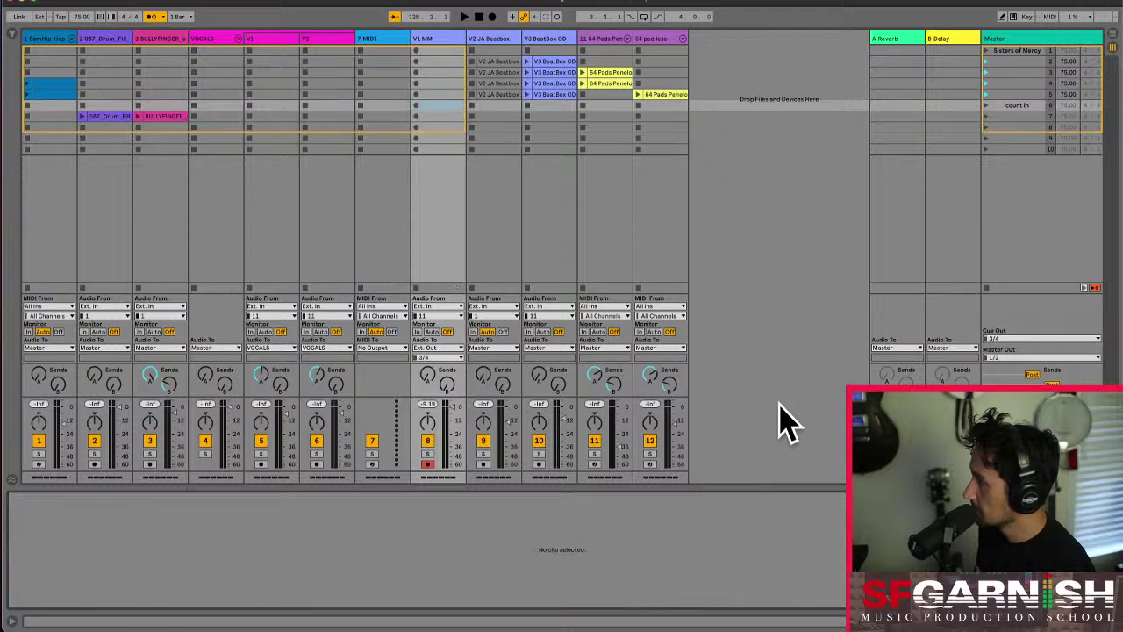
pyautogui.click(97, 3)
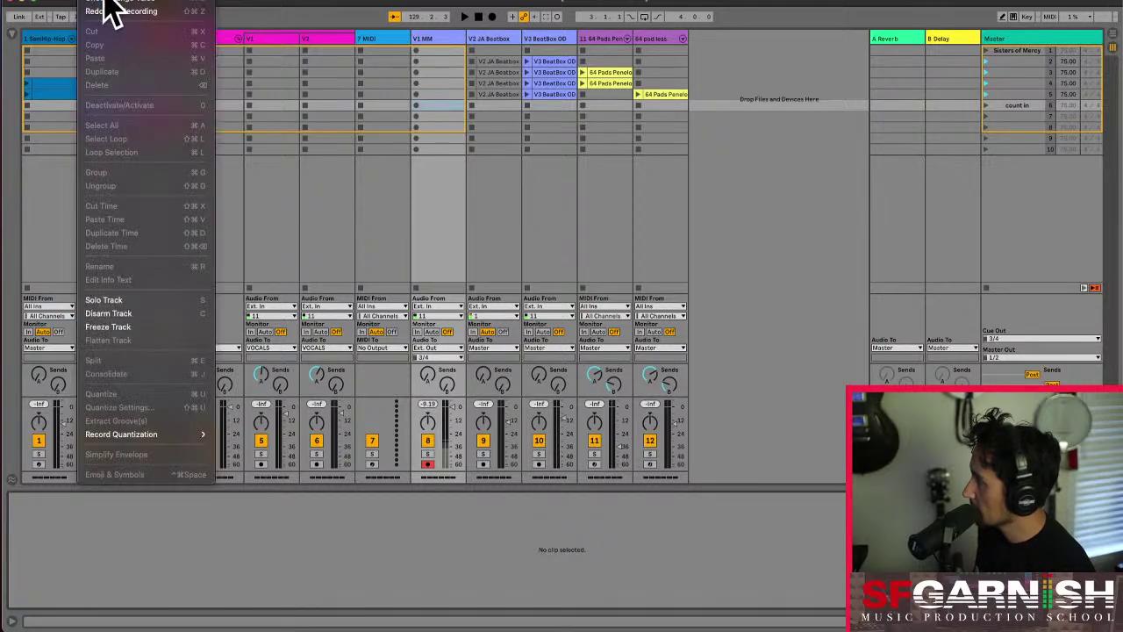
pyautogui.click(132, 12)
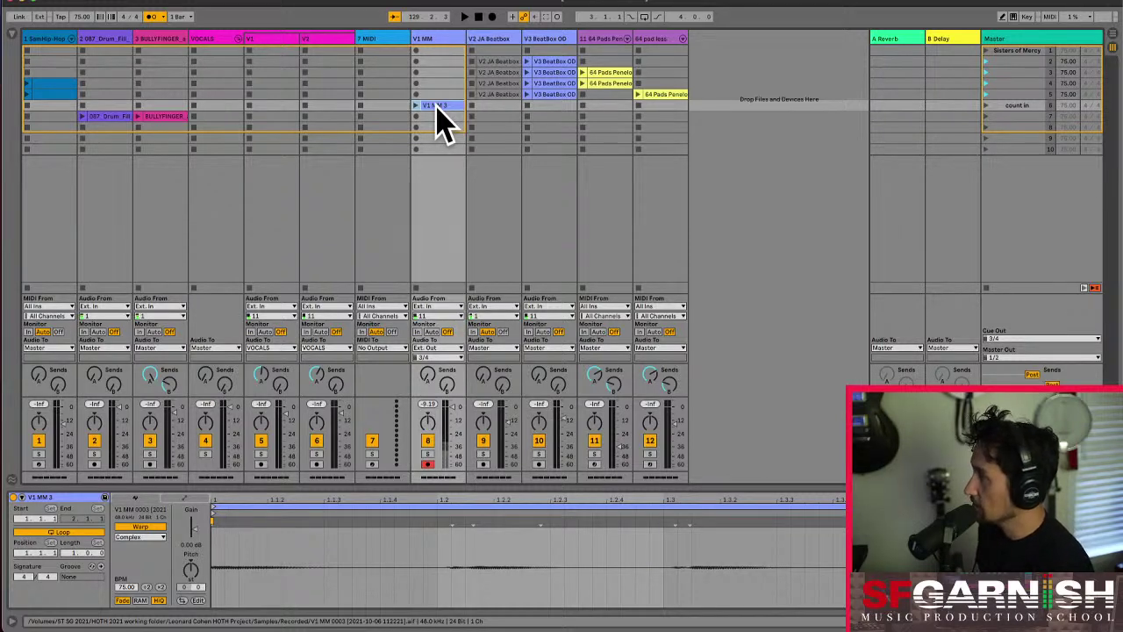
# - Quantize all of the V1 MM clip's audio to 1/4 with an amount of 100%
pyautogui.click(541, 579)
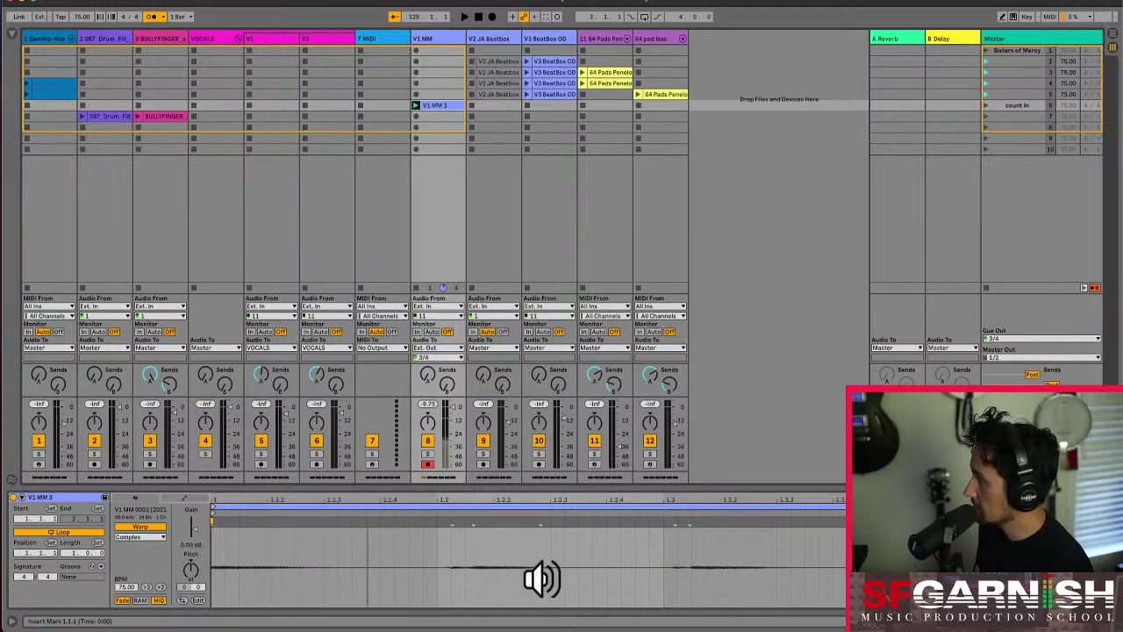
pyautogui.click(542, 553)
pyautogui.hotkey('ctrl', 'a')
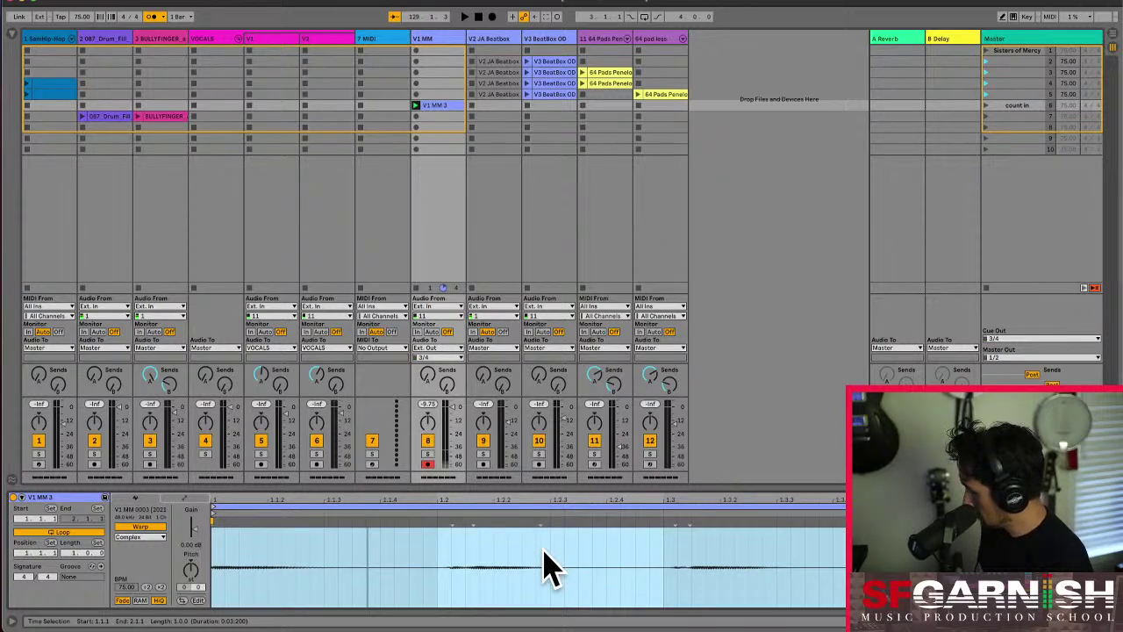
pyautogui.hotkey('ctrl', 'shift', 'u')
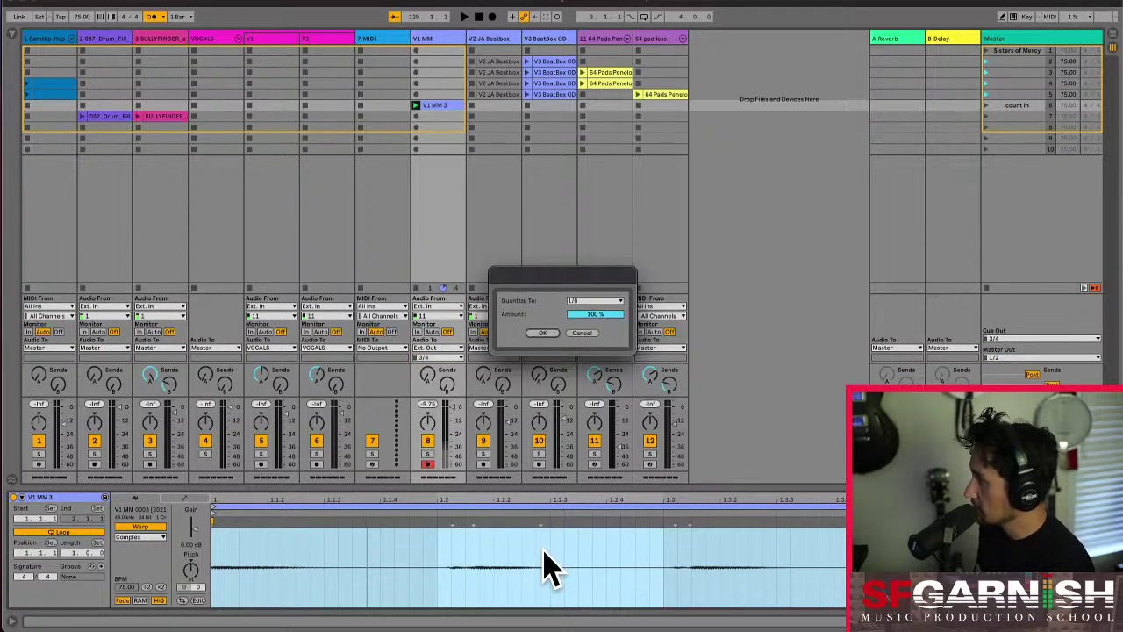
pyautogui.click(609, 300)
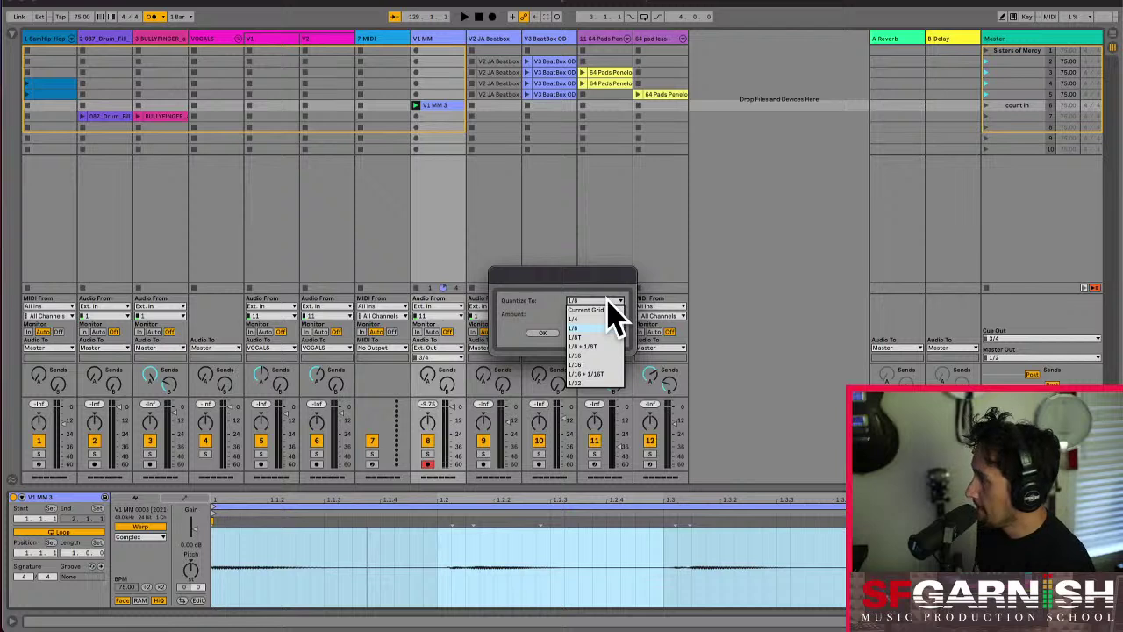
pyautogui.click(602, 319)
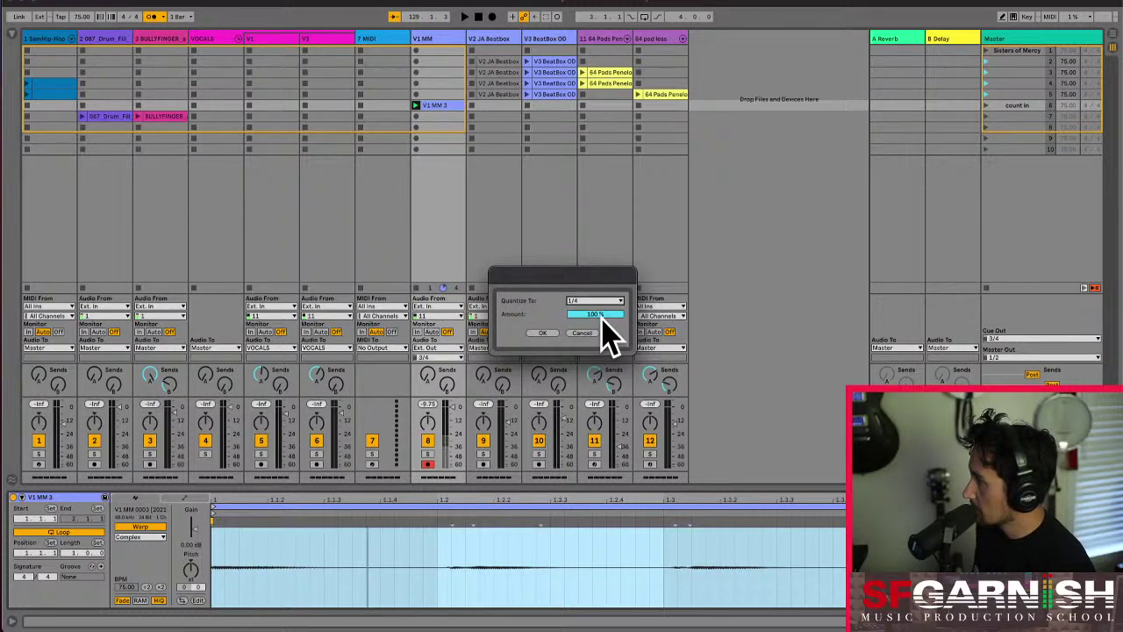
pyautogui.click(541, 333)
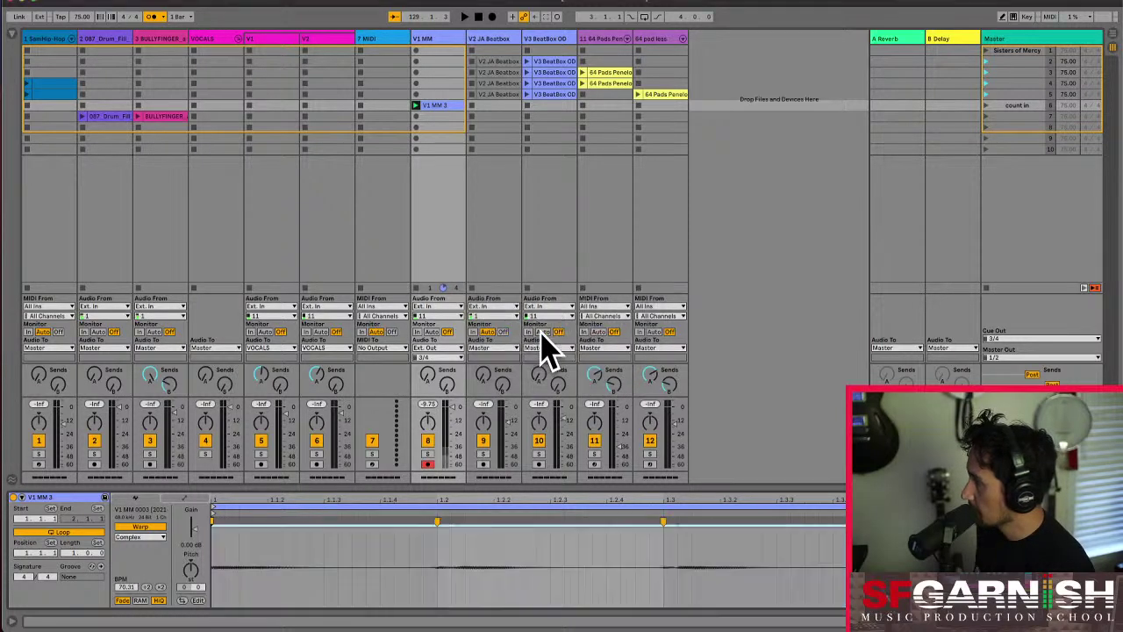
# - Play back the quantized V1 MM clip, set its warp mode to Complex Pro, and audition it again
pyautogui.press('space')
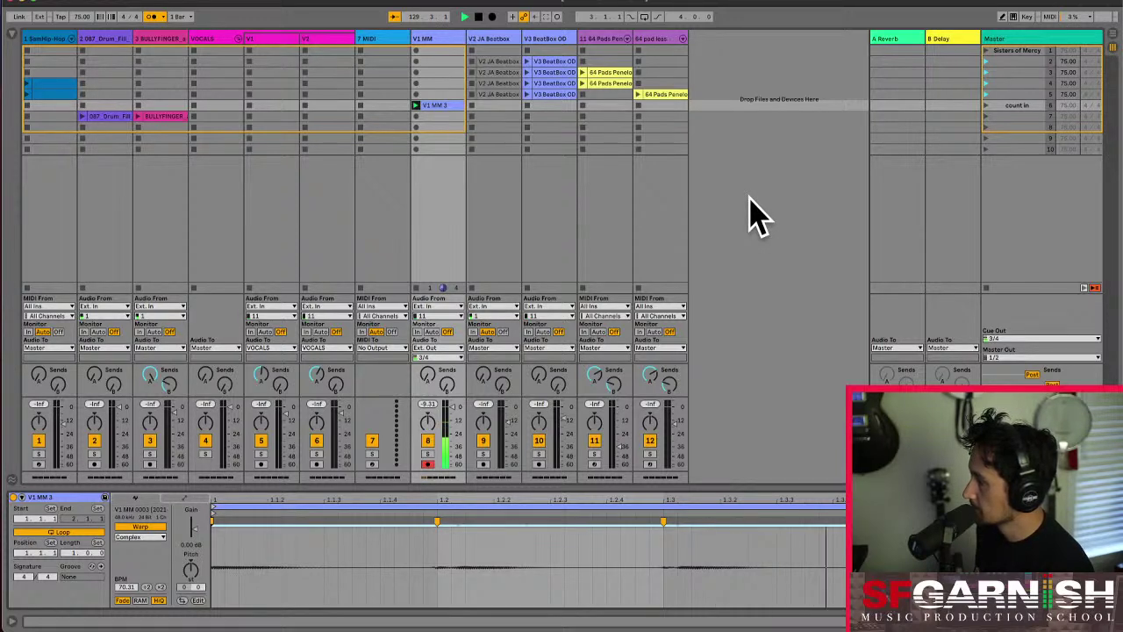
pyautogui.click(139, 536)
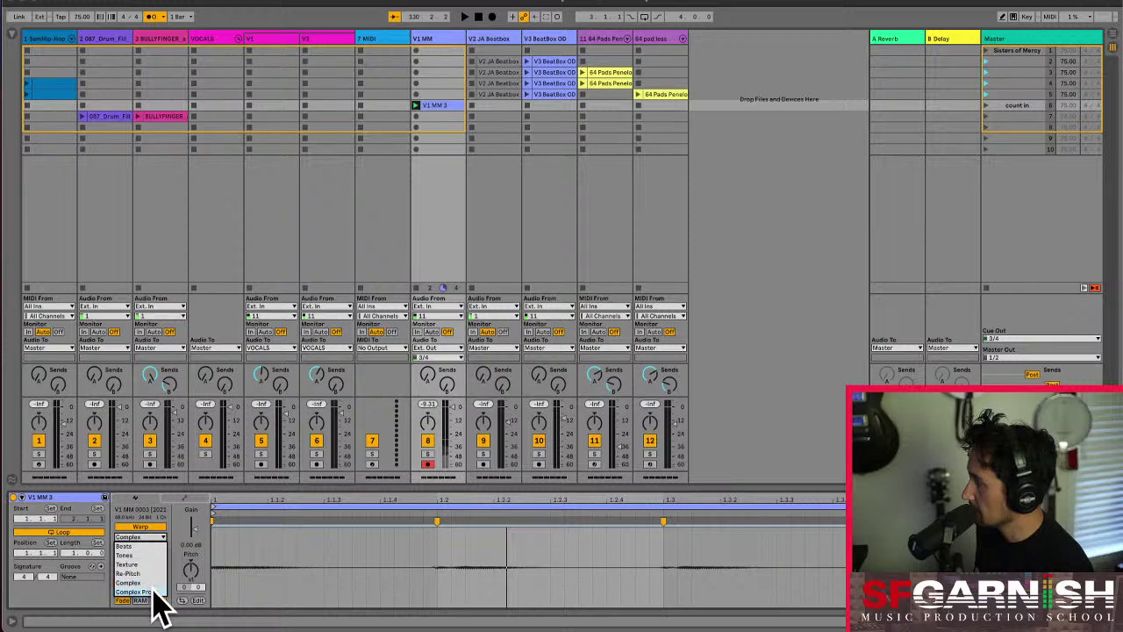
pyautogui.click(147, 591)
pyautogui.press('space')
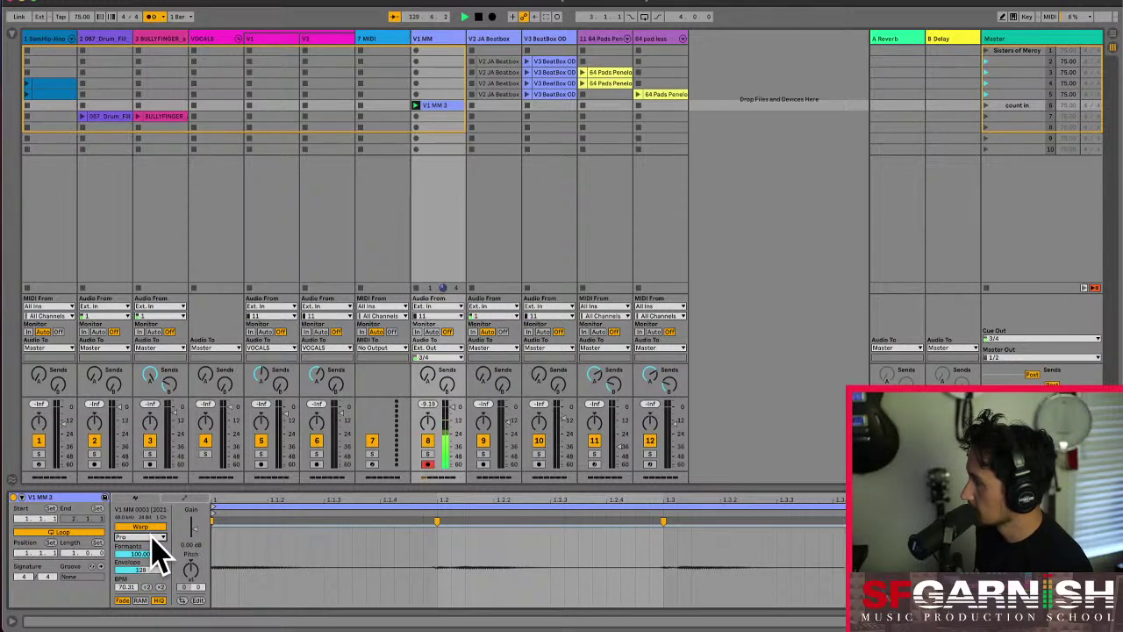
# - Try the Beats and Texture warp modes on the V1 MM clip, and return it to Complex Pro
pyautogui.click(153, 538)
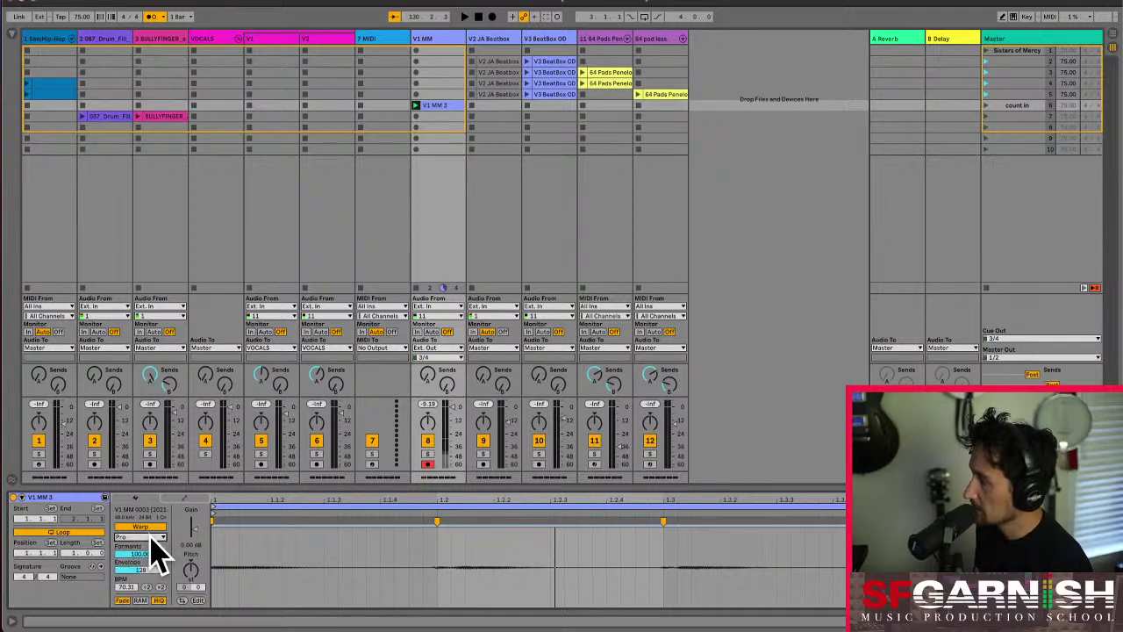
pyautogui.click(151, 546)
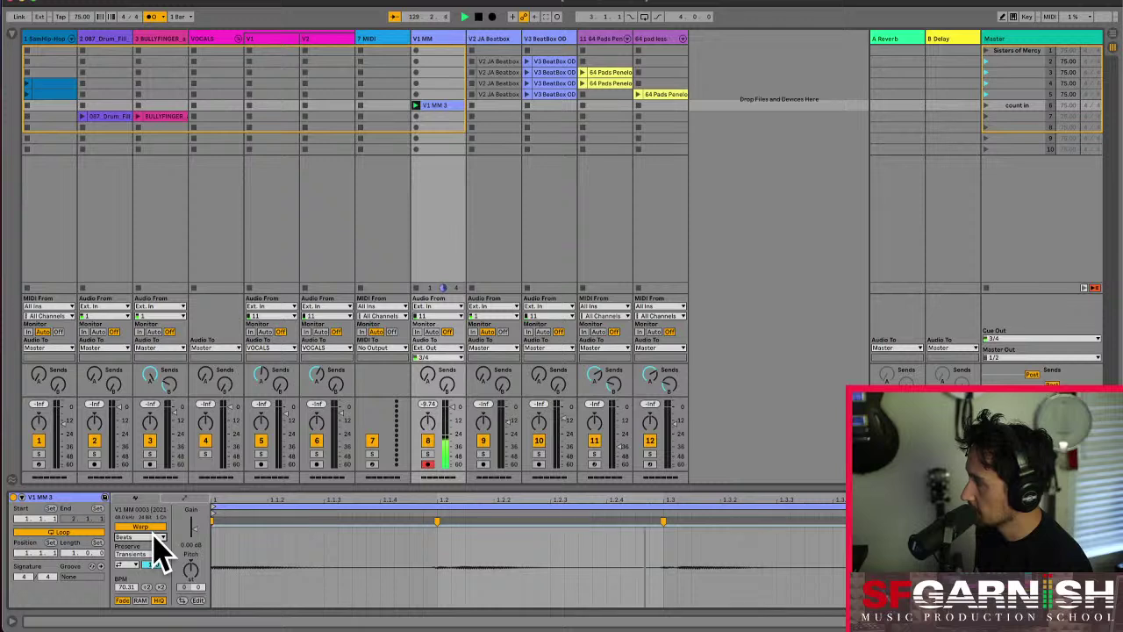
pyautogui.click(154, 535)
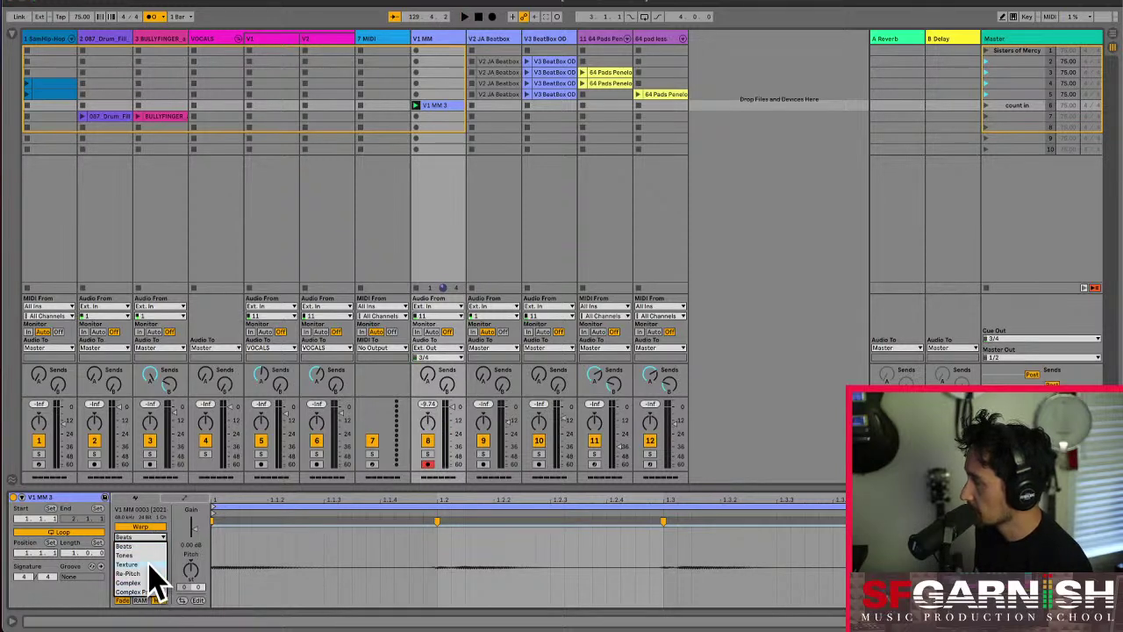
pyautogui.click(151, 564)
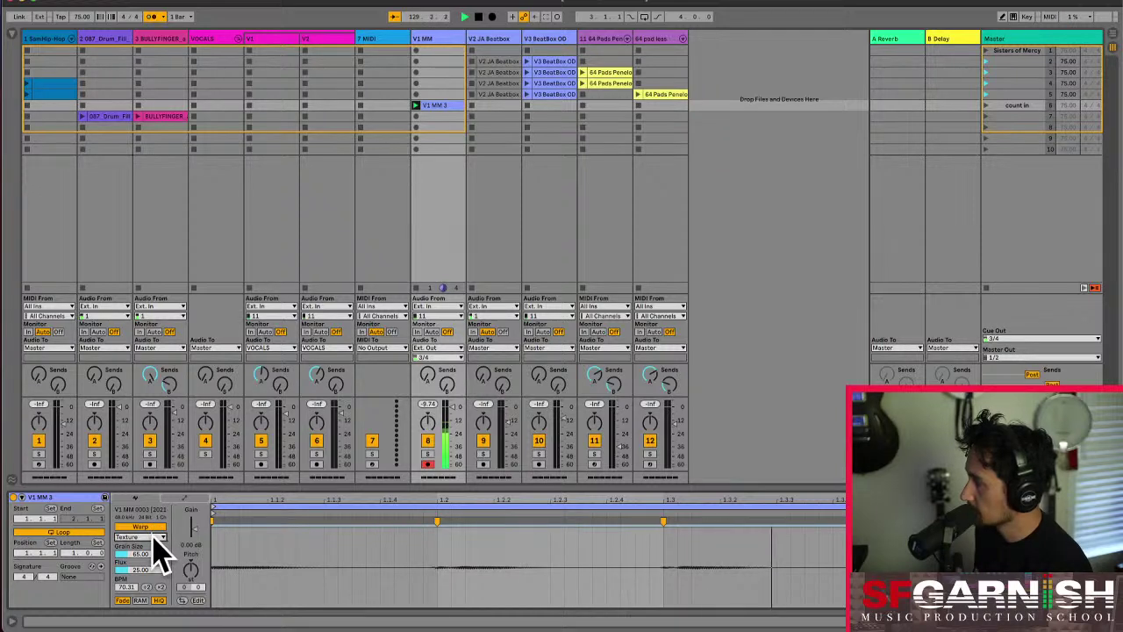
pyautogui.click(156, 538)
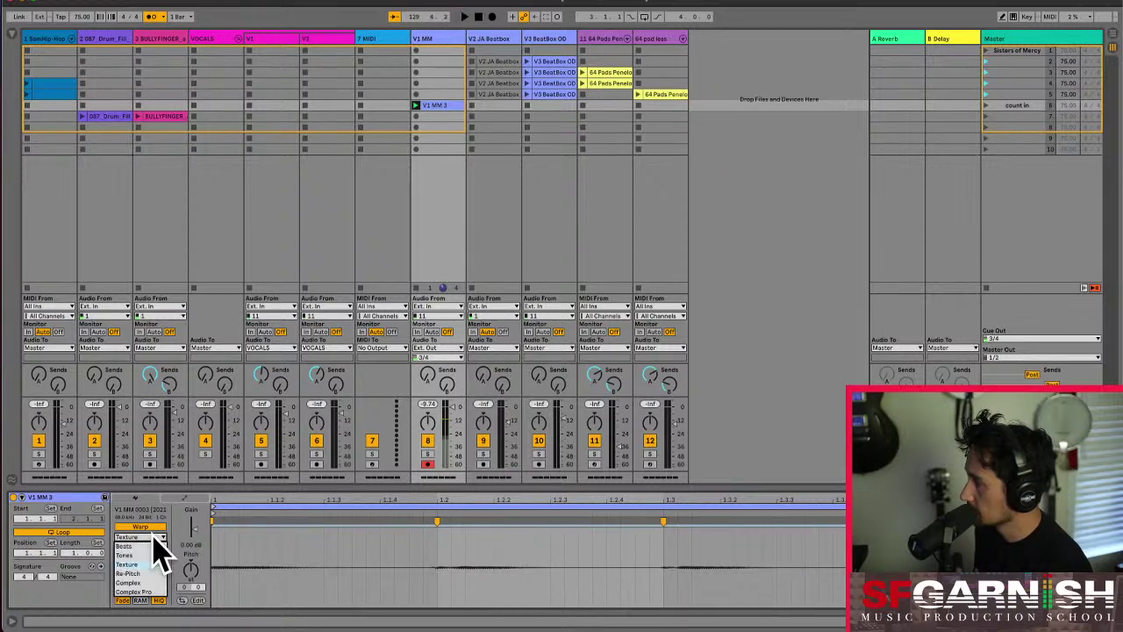
pyautogui.click(153, 592)
pyautogui.press('space')
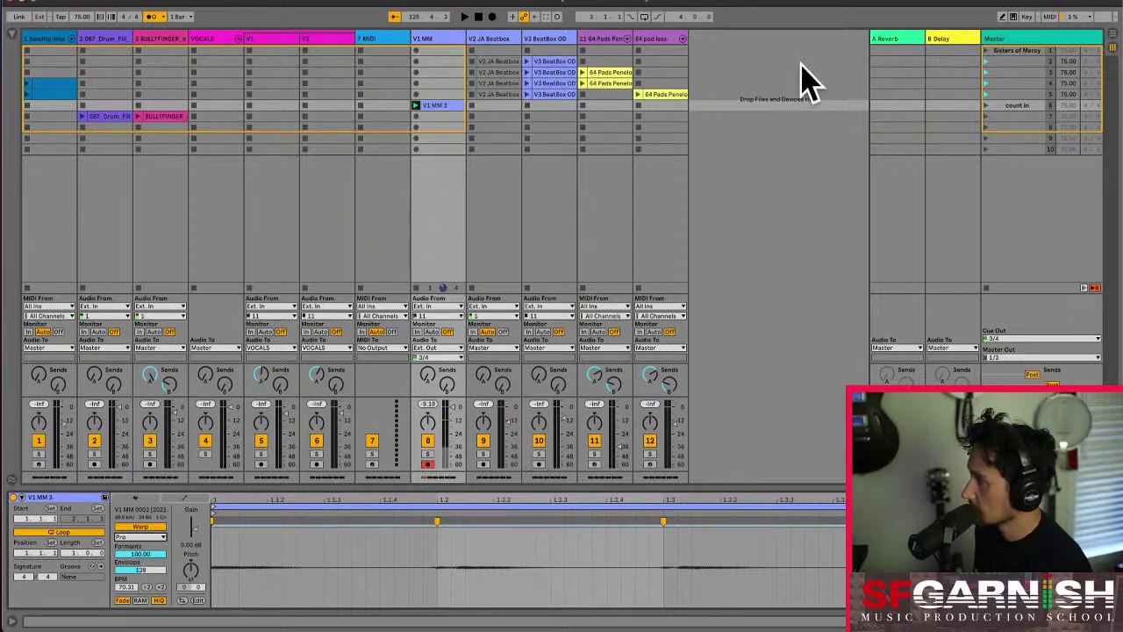
# - Turn on the follow action for the count in scene
pyautogui.click(1009, 106)
pyautogui.rightClick(1011, 123)
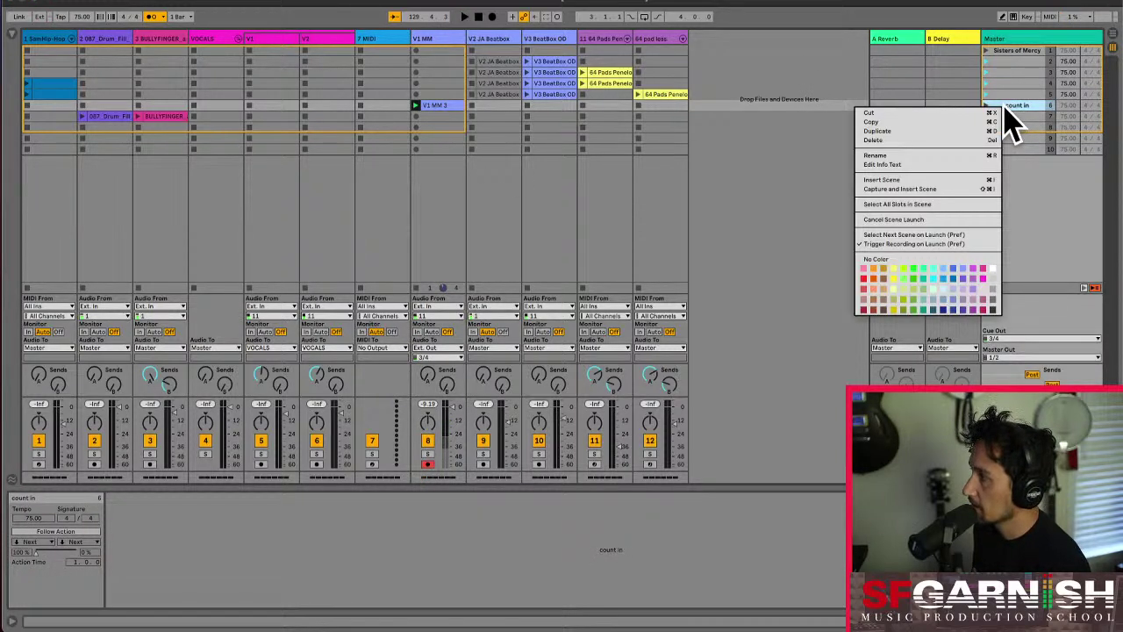
pyautogui.click(1007, 121)
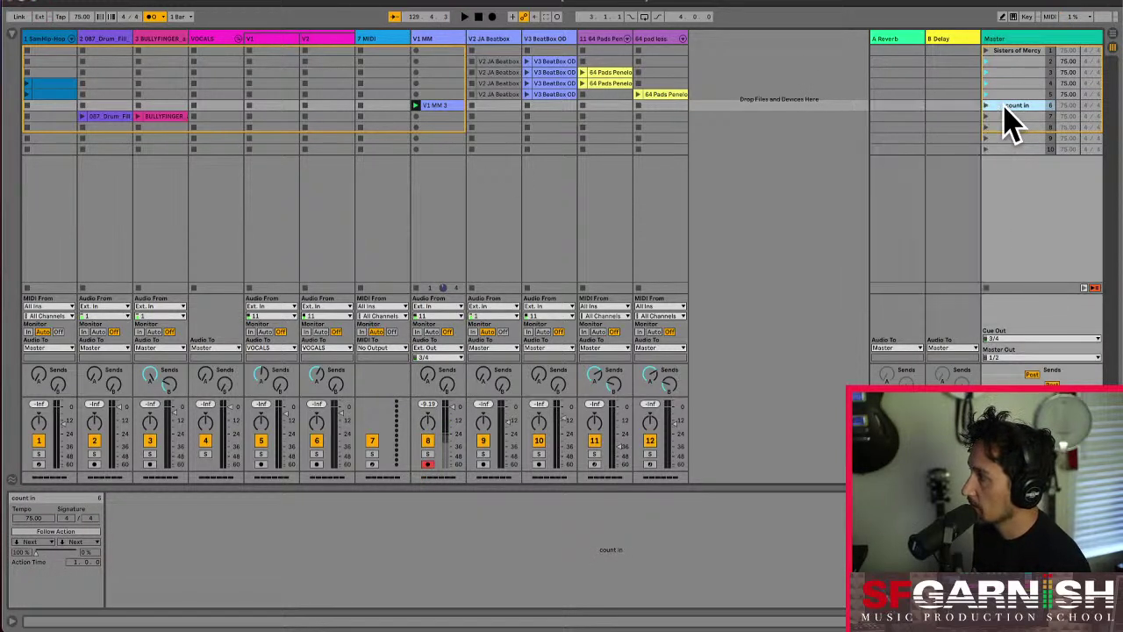
pyautogui.click(72, 532)
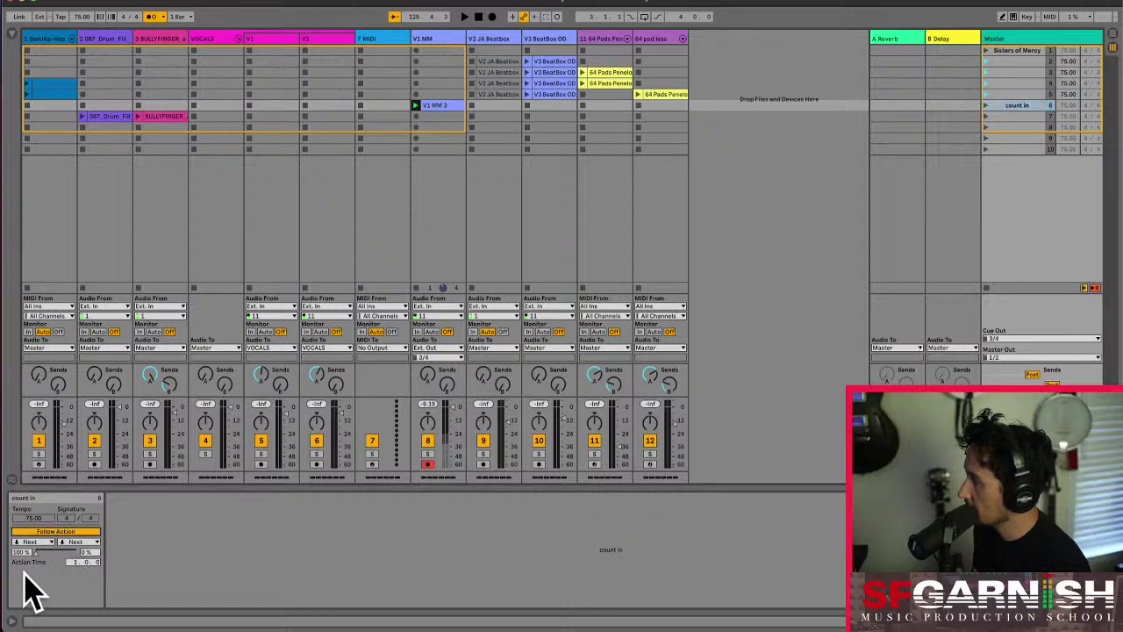
# - MIDI-map the count in scene's launch to note G#1 on channel 1
pyautogui.press('super+m')
pyautogui.click(1006, 107)
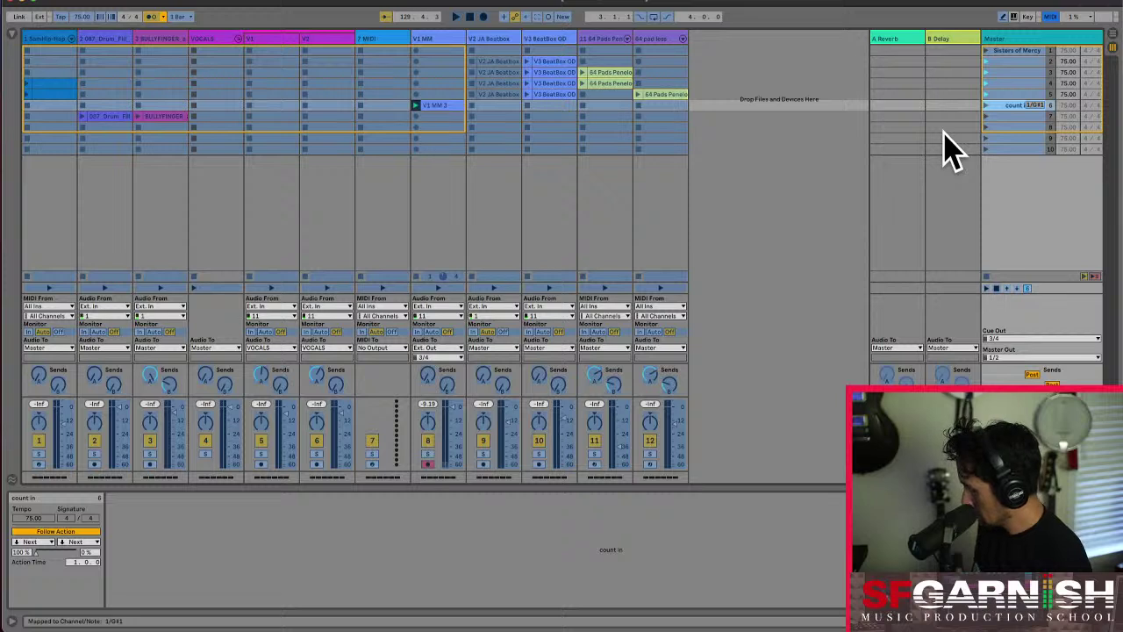
pyautogui.press('super+m')
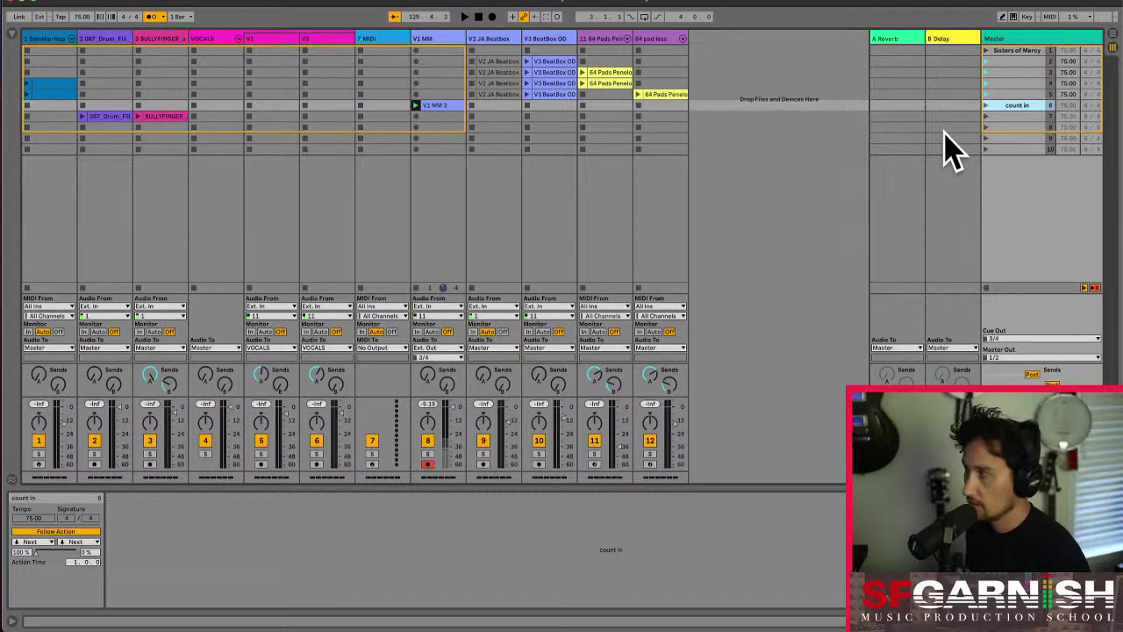
# - Run playback from the count in scene into scene 7, and delete the clip newly recorded there on the V1 MM track
pyautogui.press('space')
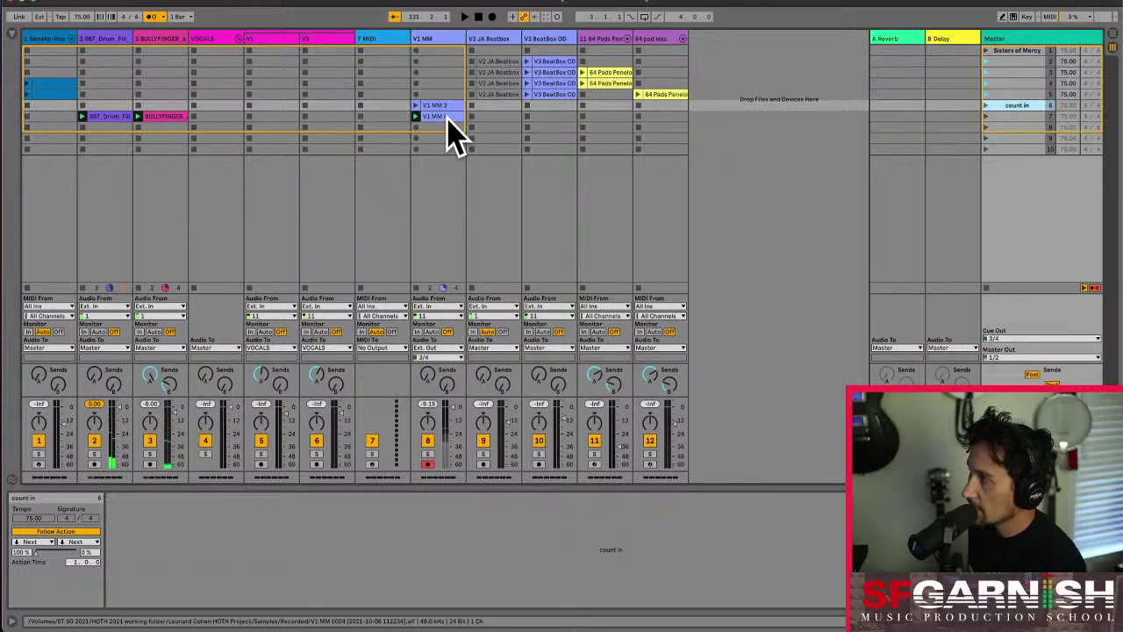
pyautogui.click(448, 119)
pyautogui.press('Delete')
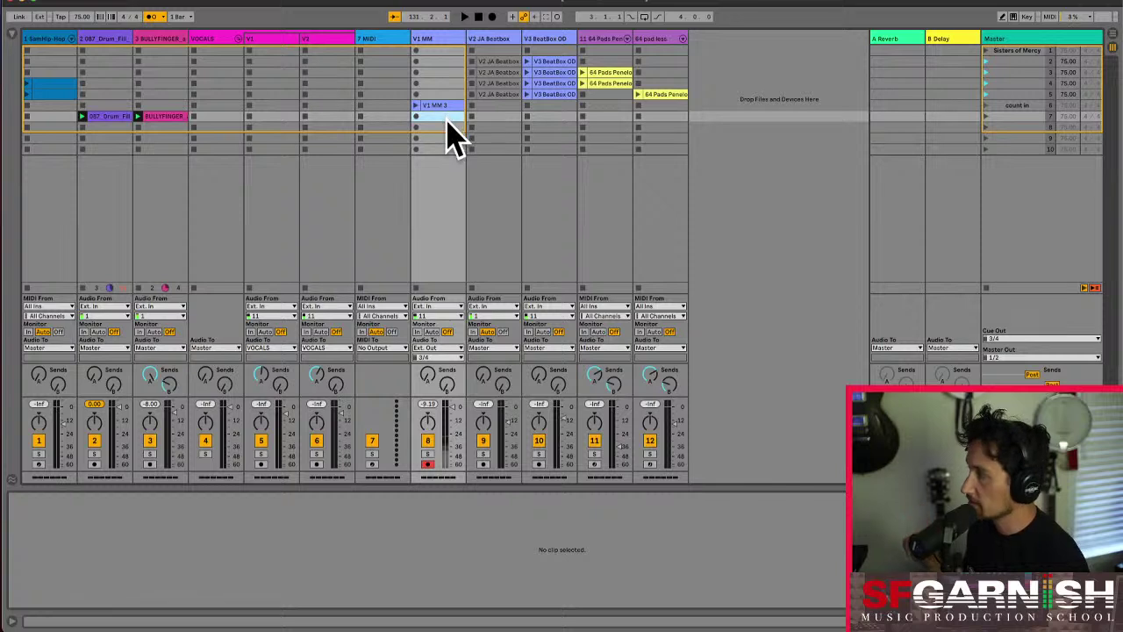
# - Remove the stop buttons from the V1 MM slots in scenes 7 to 10, and re-arm the track
pyautogui.click(428, 465)
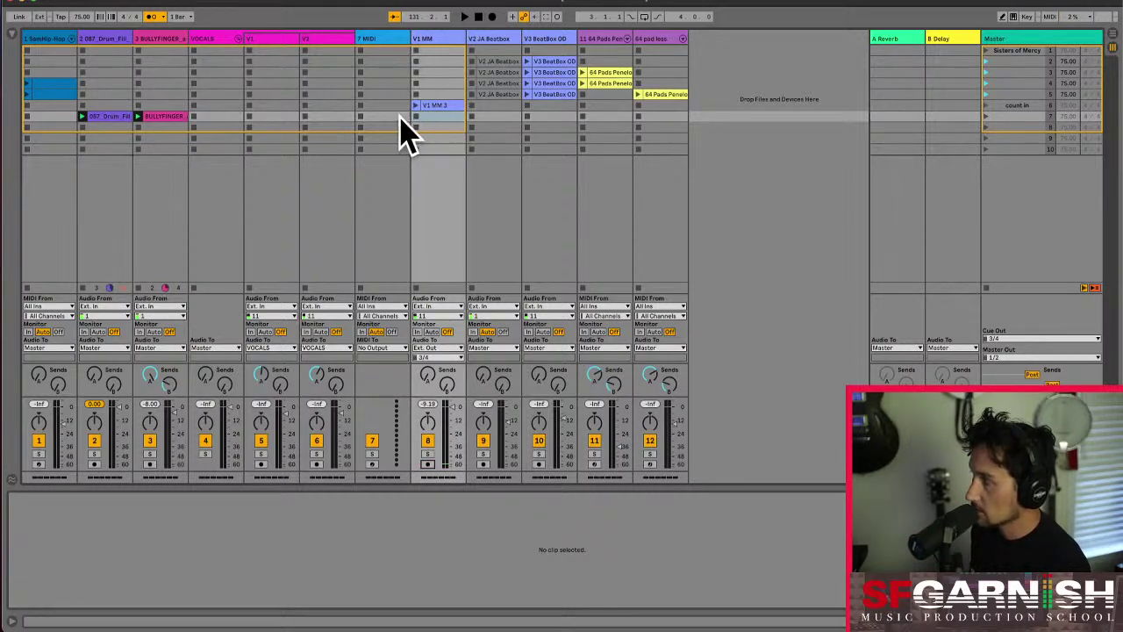
pyautogui.moveTo(438, 117); pyautogui.dragTo(441, 151)
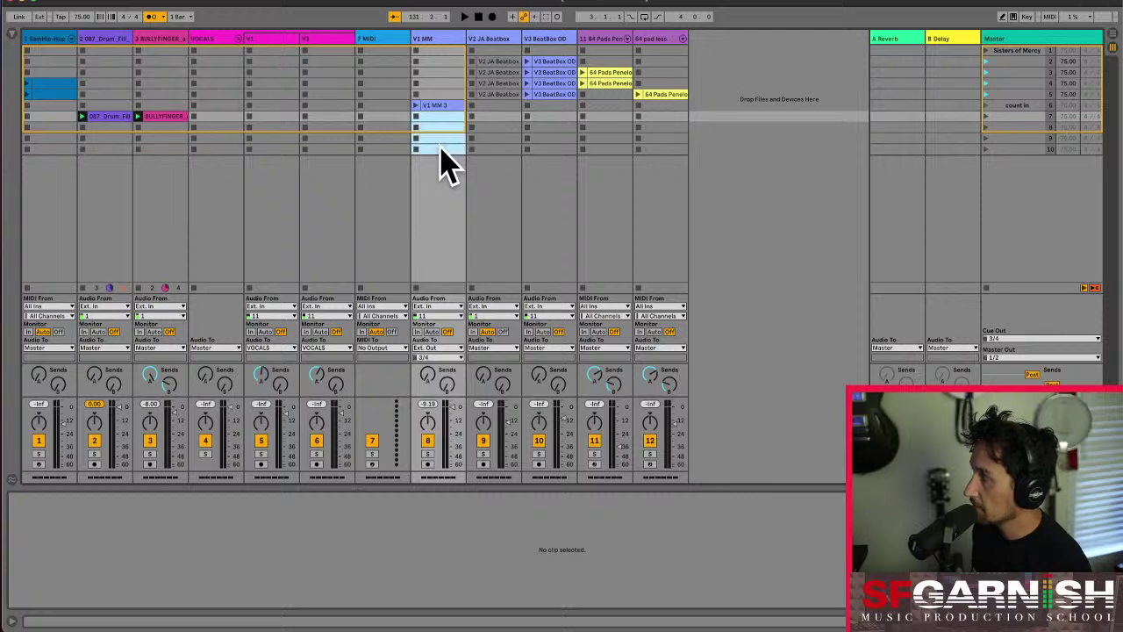
pyautogui.rightClick(441, 149)
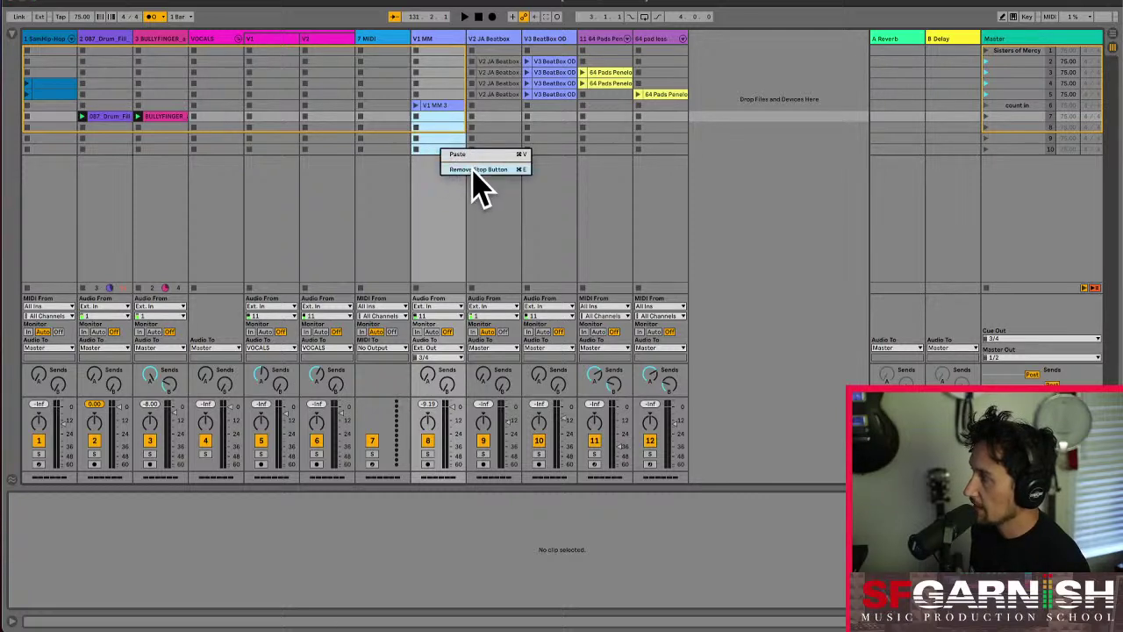
pyautogui.click(475, 168)
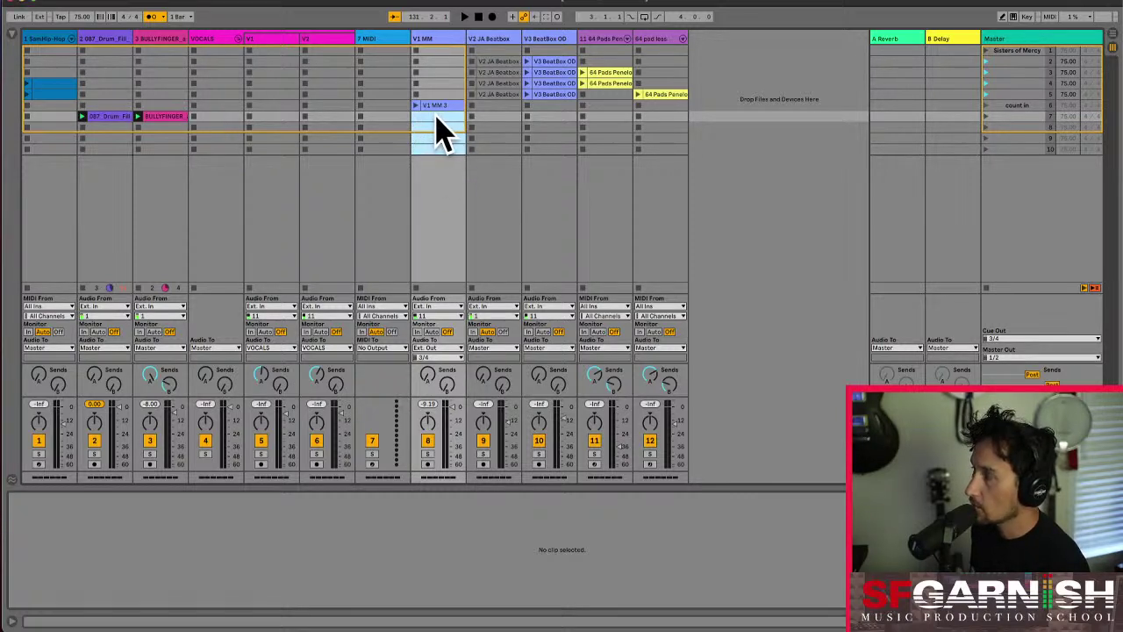
pyautogui.click(427, 464)
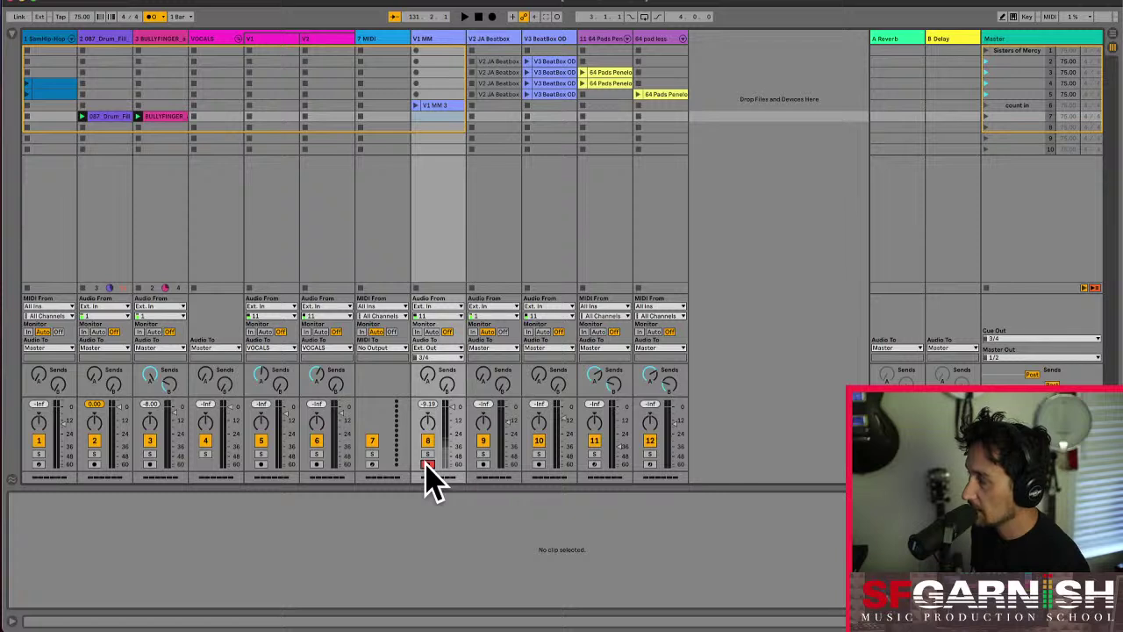
# - Try Auto monitoring on the V1 MM track, and return its monitoring to Off
pyautogui.click(431, 332)
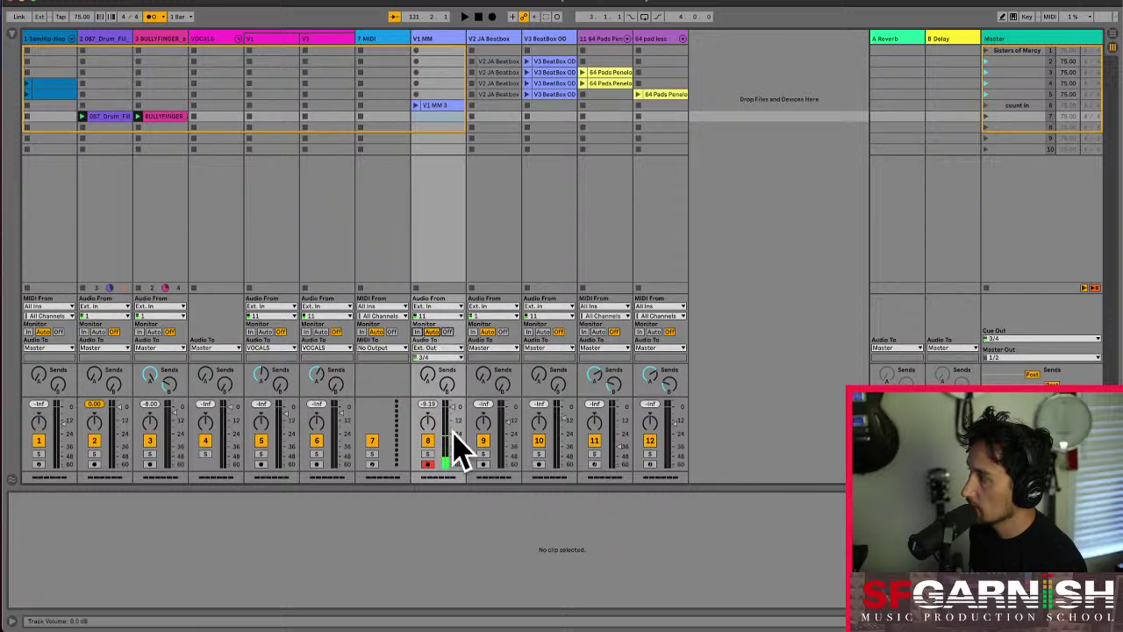
pyautogui.moveTo(447, 388); pyautogui.dragTo(448, 351)
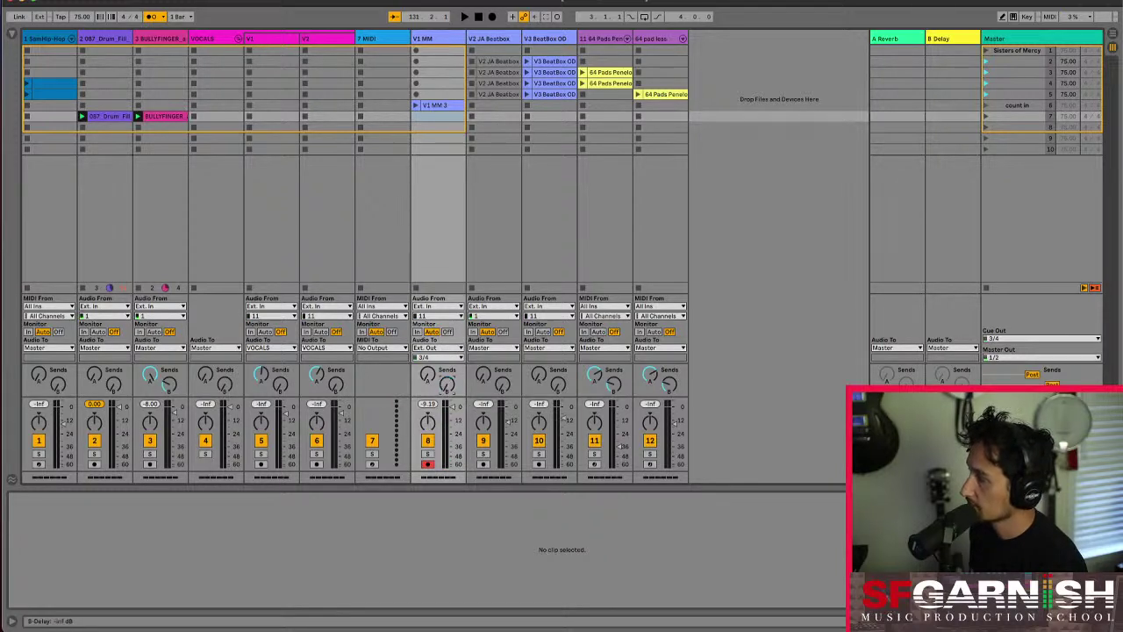
pyautogui.click(447, 331)
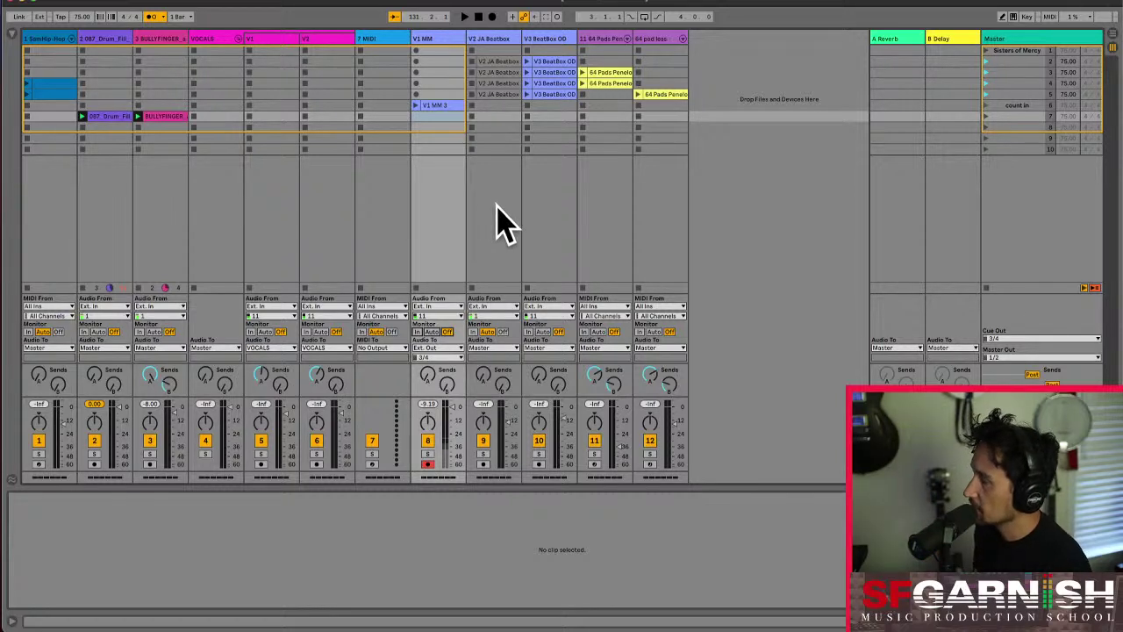
# - Rebalance the drum fill and BULLYFINGER tracks with lower volumes and more reverb send on the drum fill, and audition them from the count in scene
pyautogui.click(112, 118)
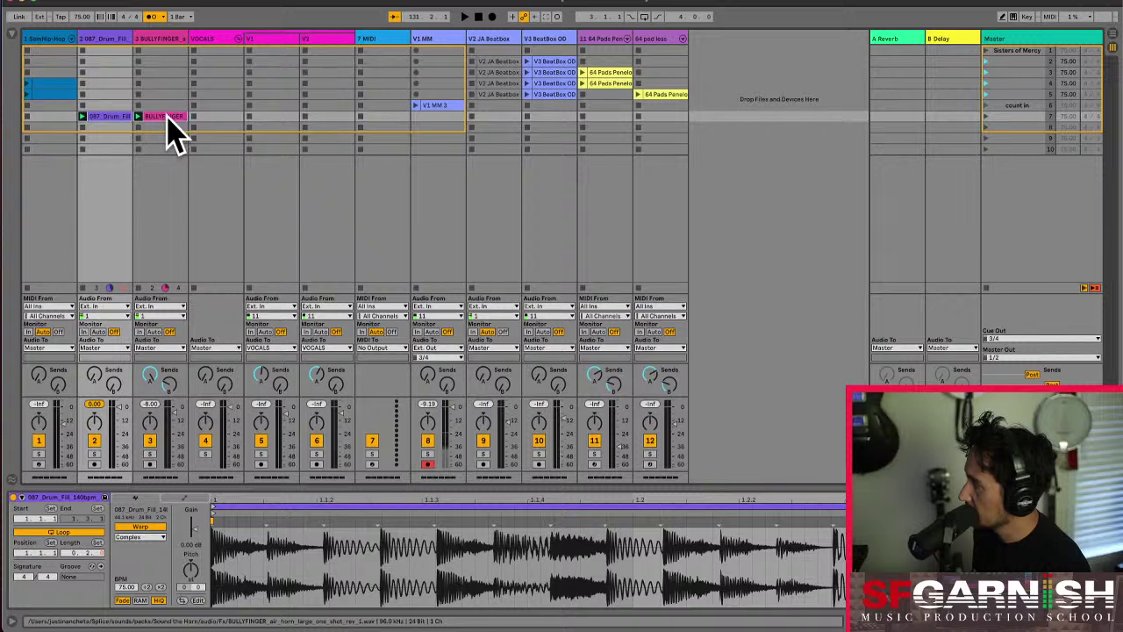
pyautogui.keyDown('shift'); pyautogui.click(167, 119); pyautogui.keyUp('shift')
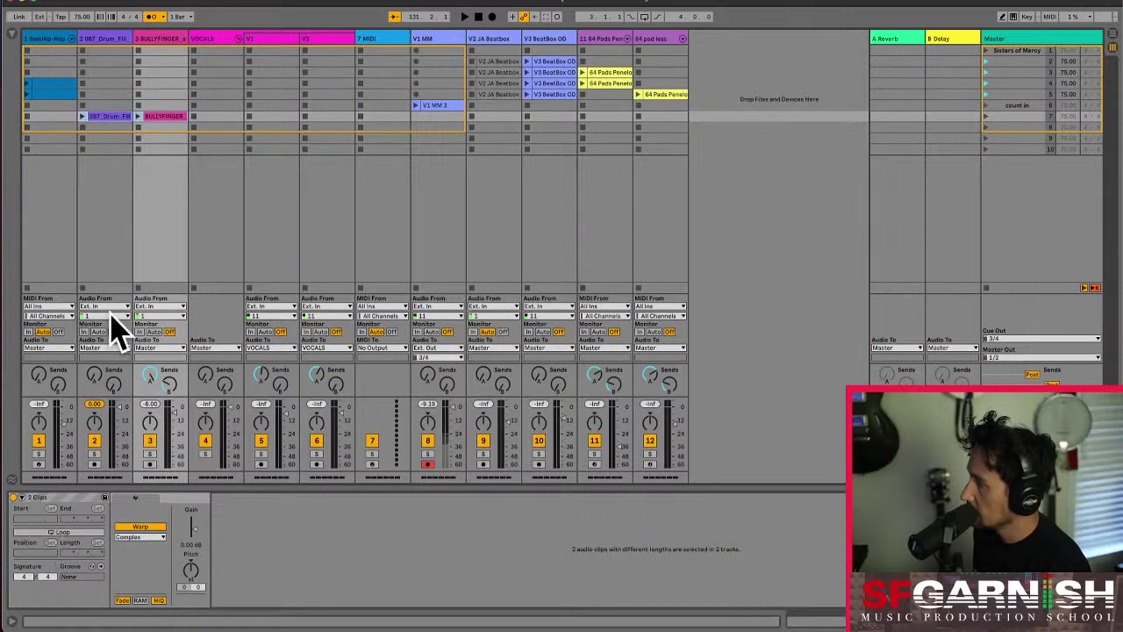
pyautogui.click(108, 116)
pyautogui.click(160, 116)
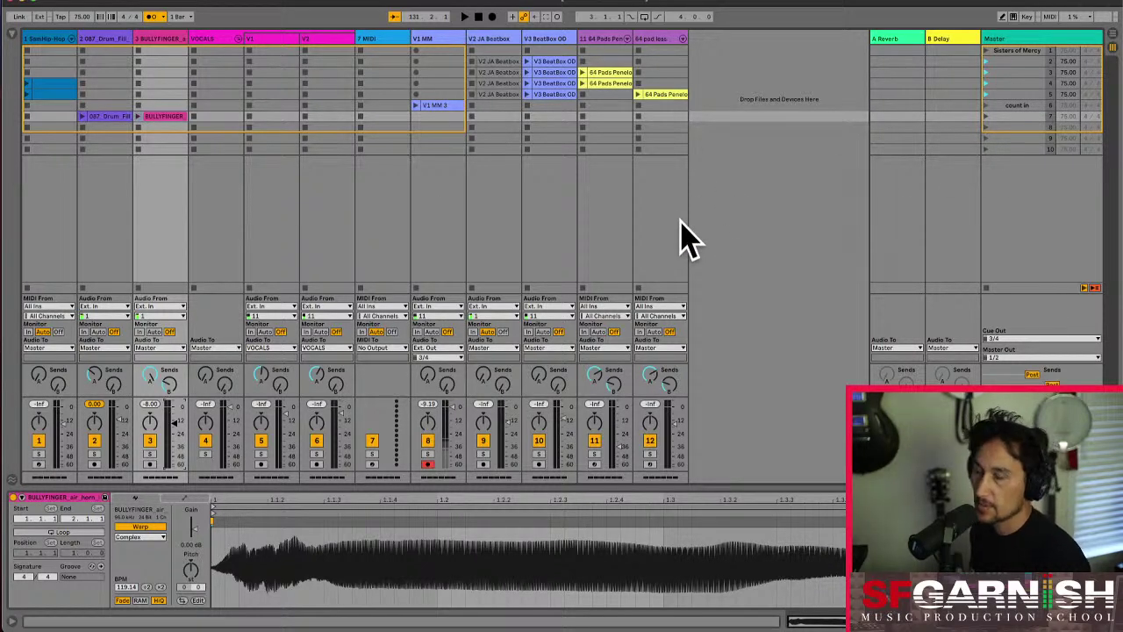
pyautogui.press('Up')
pyautogui.press('Return')
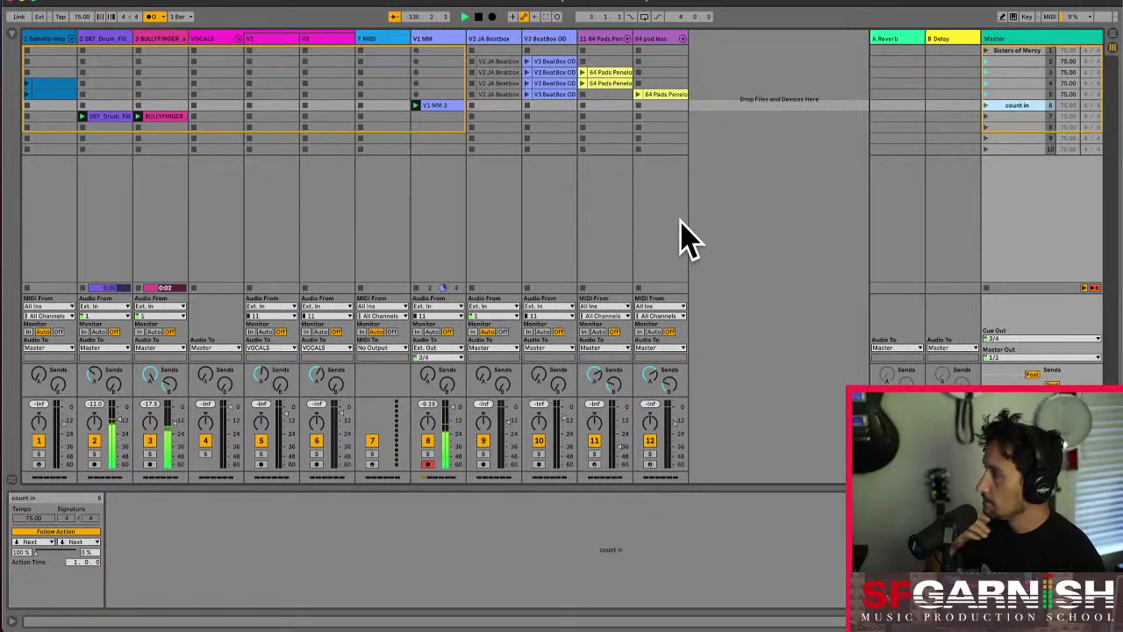
# - Add the stop buttons back to the V1 MM slots in scenes 7 to 10, and disarm the track
pyautogui.click(440, 117)
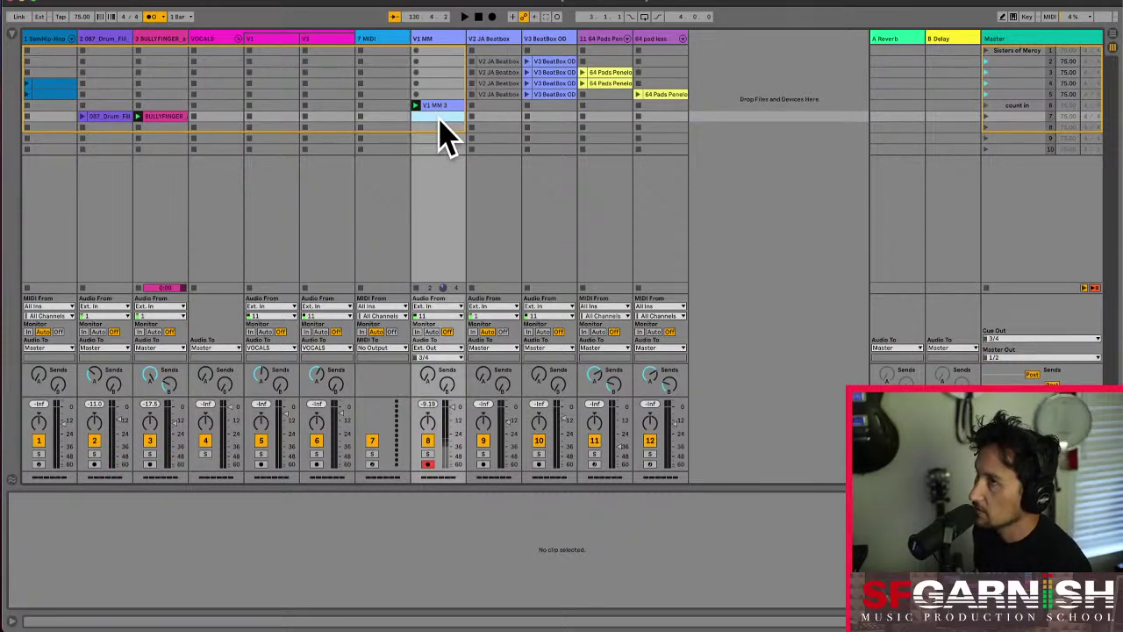
pyautogui.keyDown('shift'); pyautogui.click(442, 166); pyautogui.keyUp('shift')
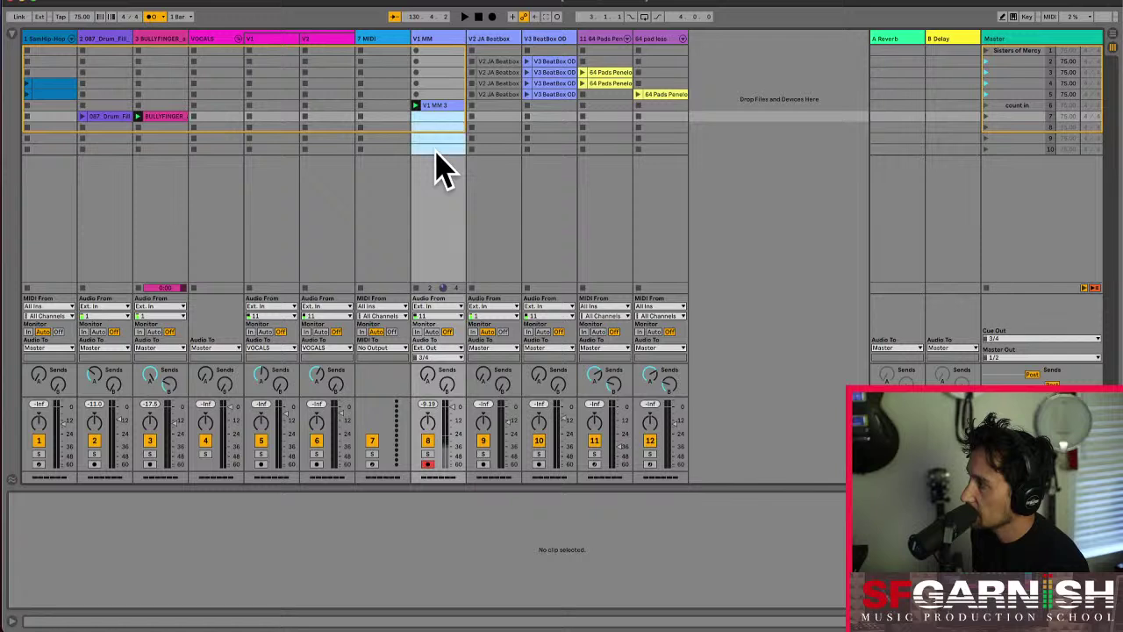
pyautogui.rightClick(443, 167)
pyautogui.click(470, 173)
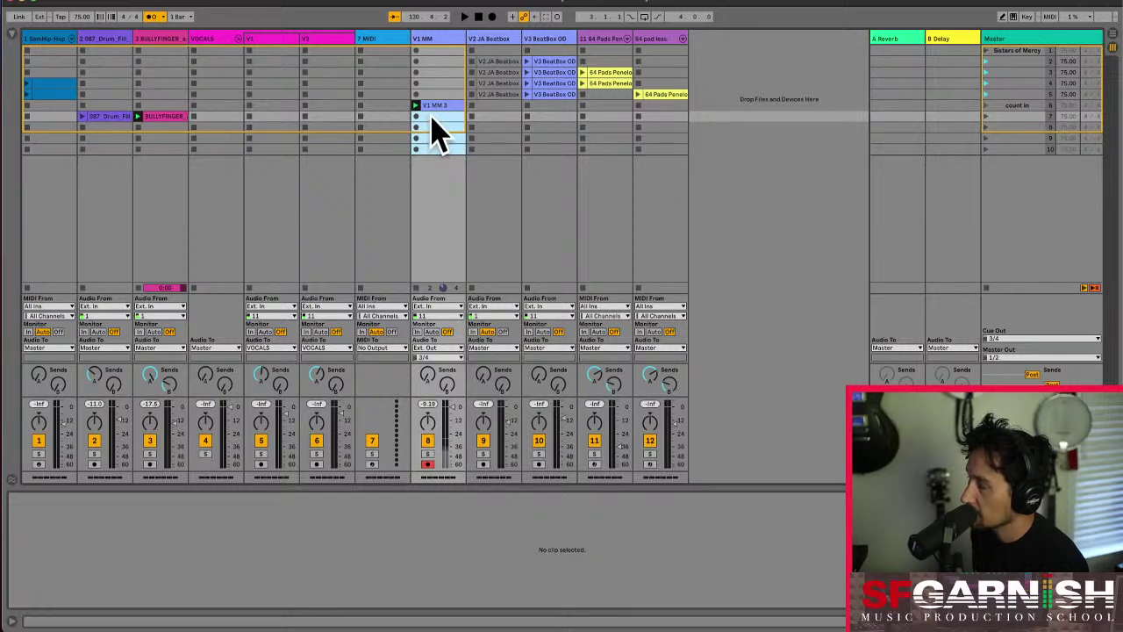
pyautogui.click(428, 465)
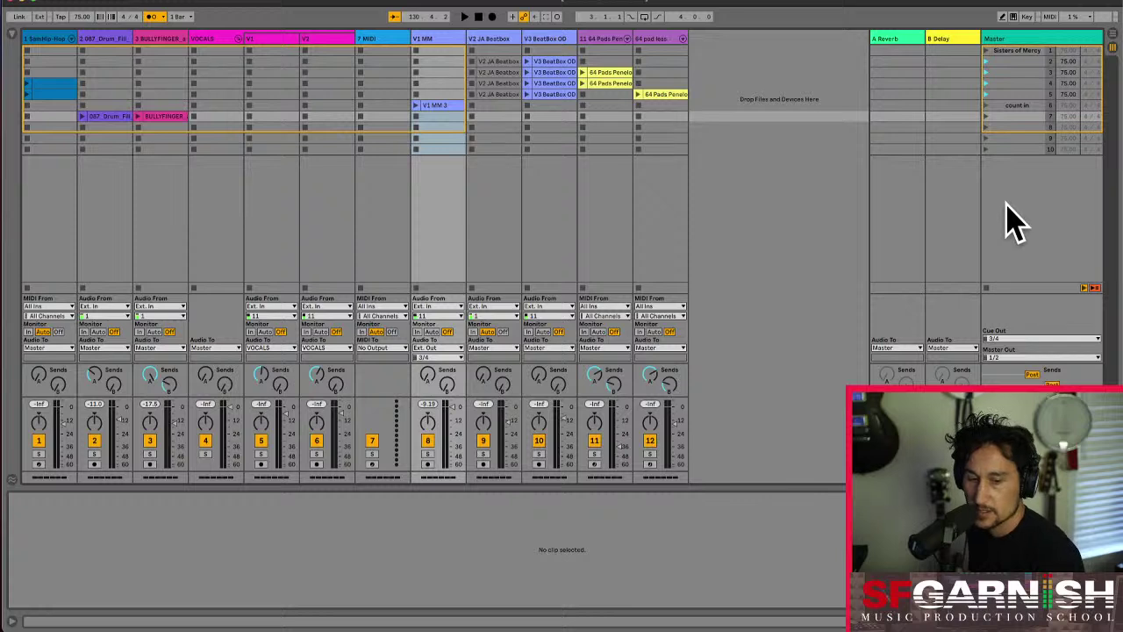
# - Audition the count in scene again and switch off the metronome
pyautogui.press('Up')
pyautogui.press('Return')
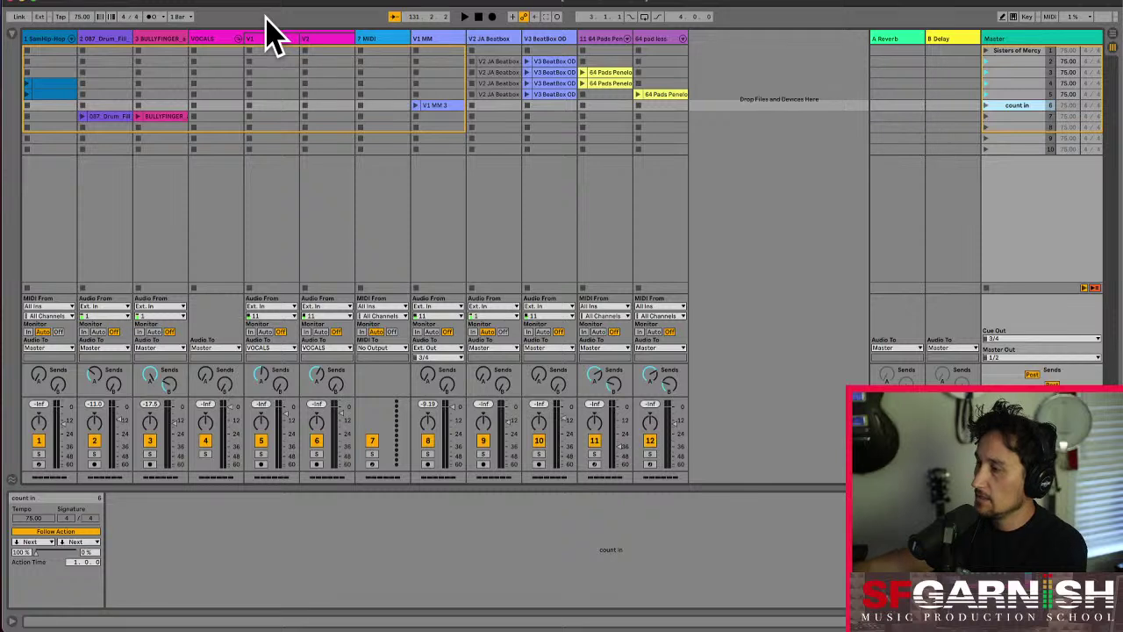
# - Try arming track 1, the 64 Pads track 11 and the 64 pad less track 12 in turn
pyautogui.press('Right')
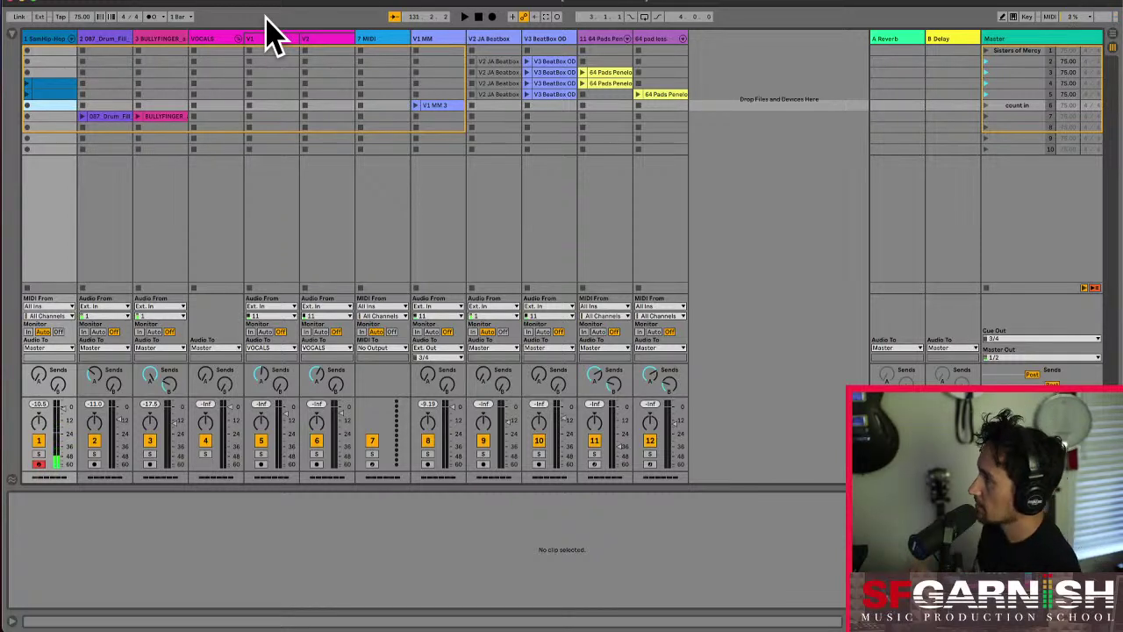
pyautogui.click(602, 39)
pyautogui.click(594, 464)
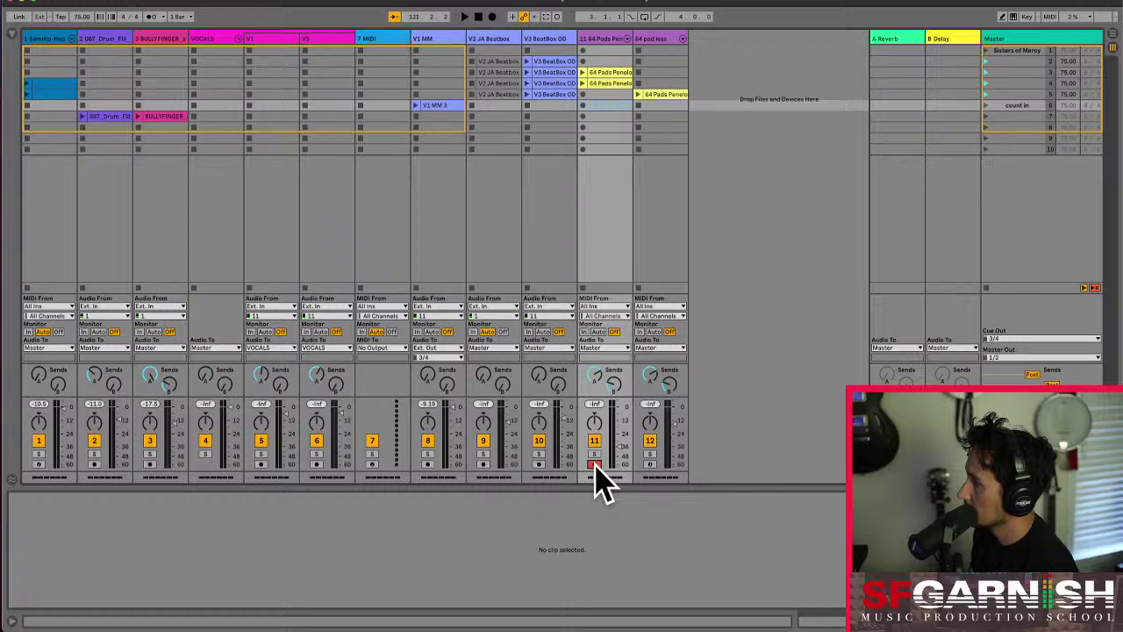
pyautogui.click(649, 464)
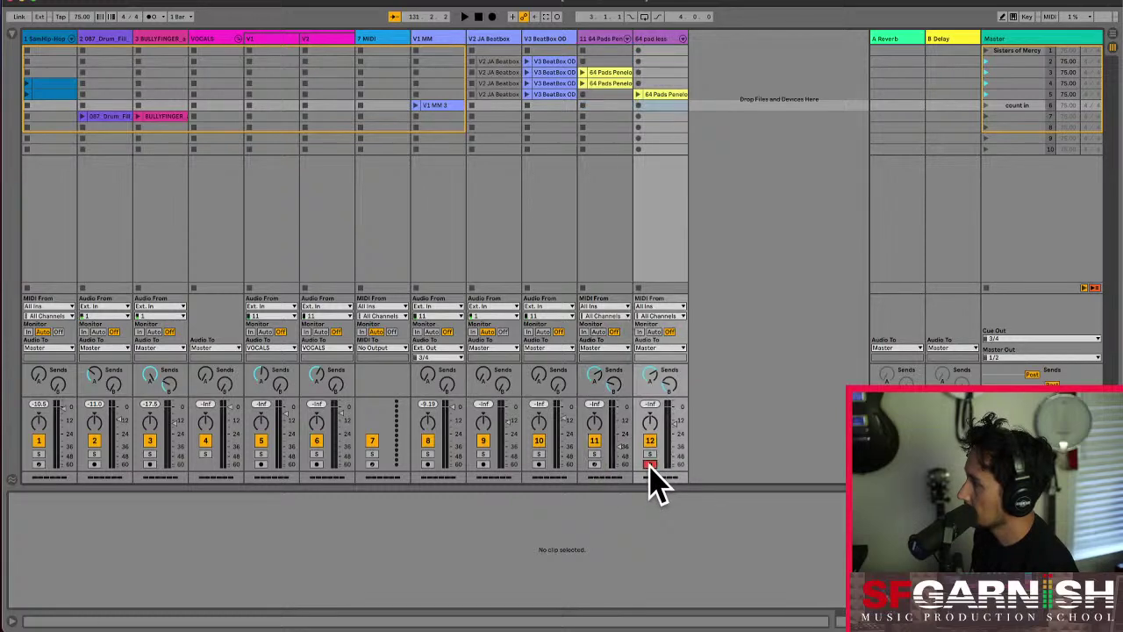
# - Insert a new MIDI track after the 64 pad less track, and show the Instruments collection in the browser
pyautogui.click(647, 39)
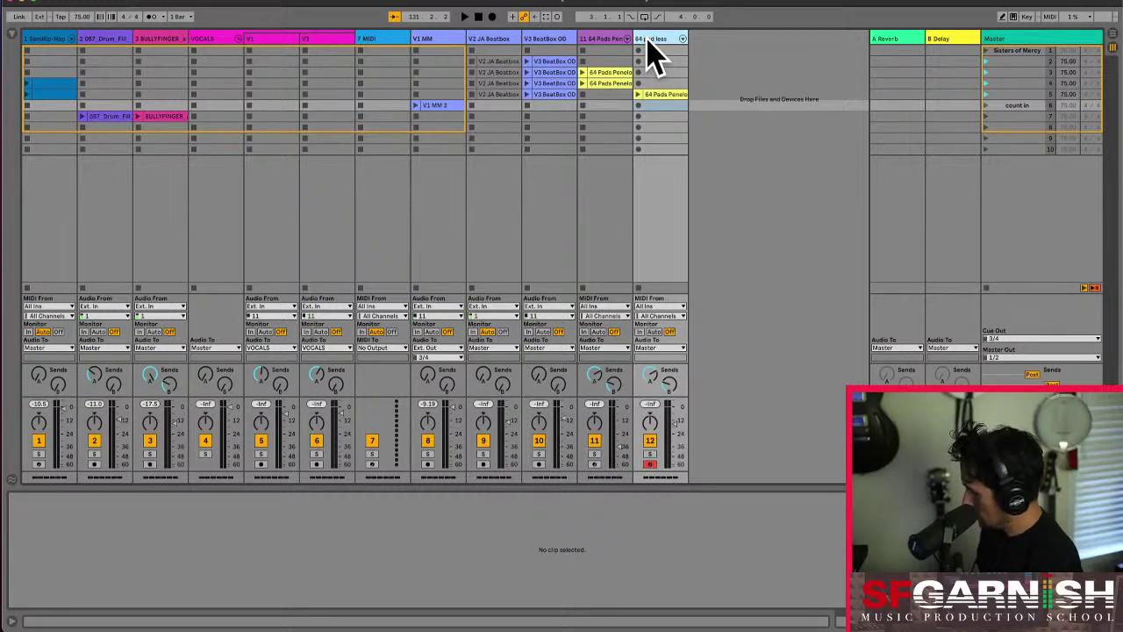
pyautogui.hotkey('ctrl', 'shift', 't')
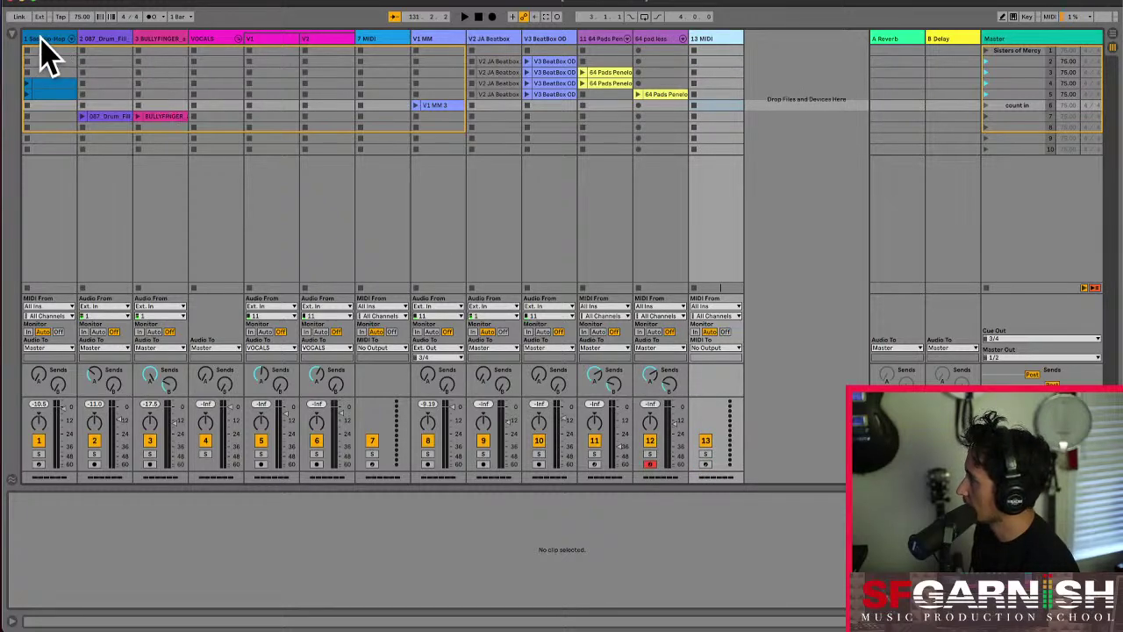
pyautogui.click(12, 37)
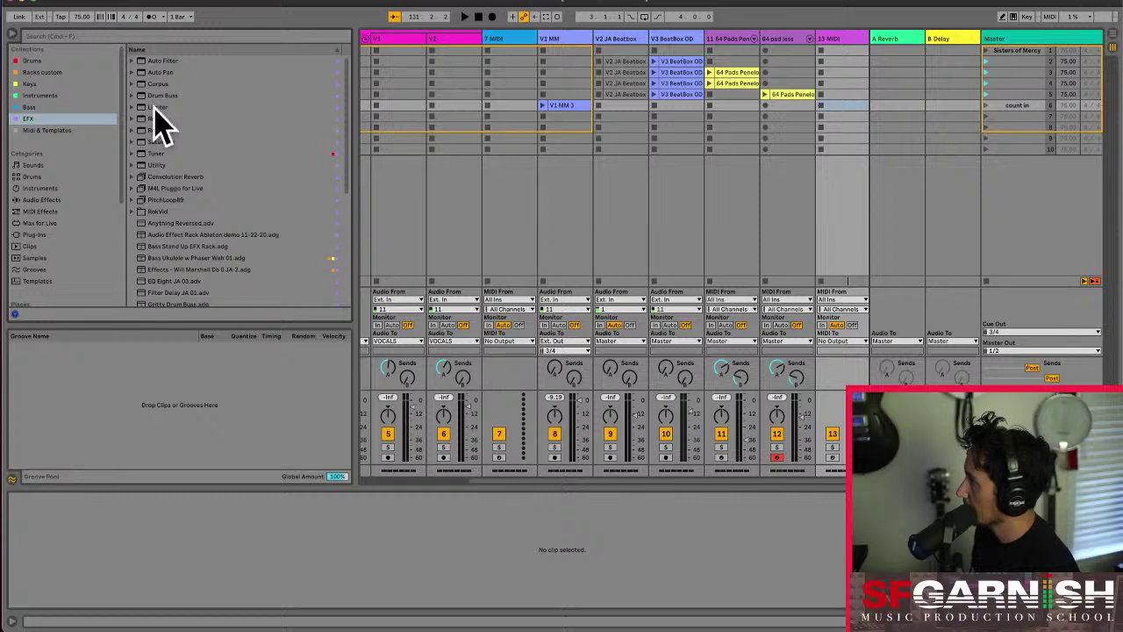
pyautogui.click(44, 95)
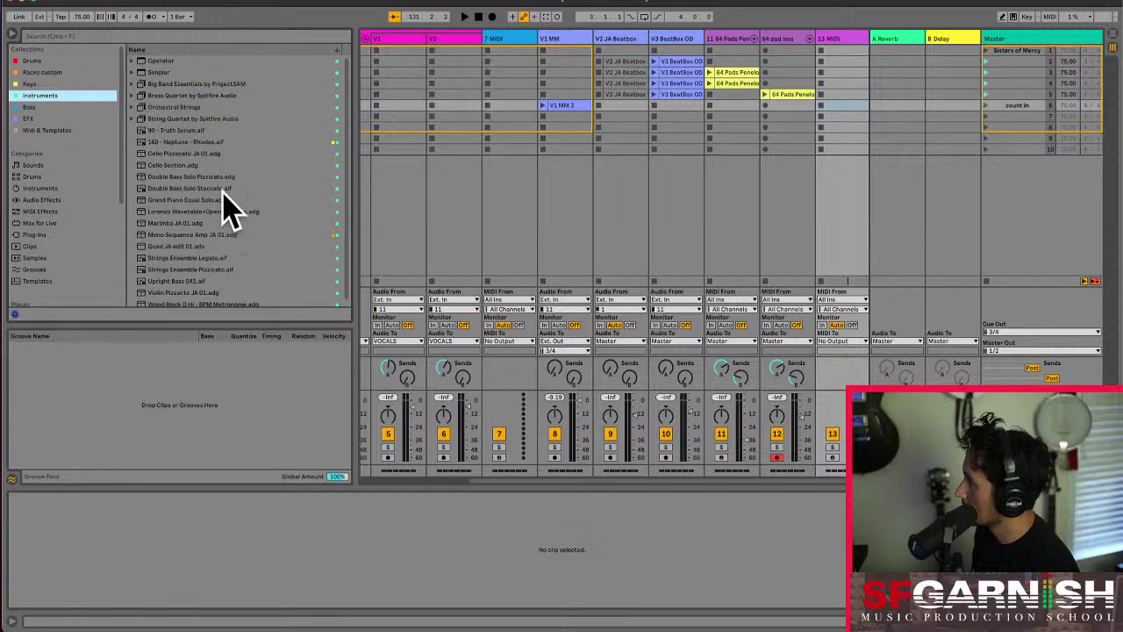
# - Preview sounds in the Instruments collection, including the Rhodes, piano, marimba, strings, violin and wood block presets
pyautogui.click(197, 142)
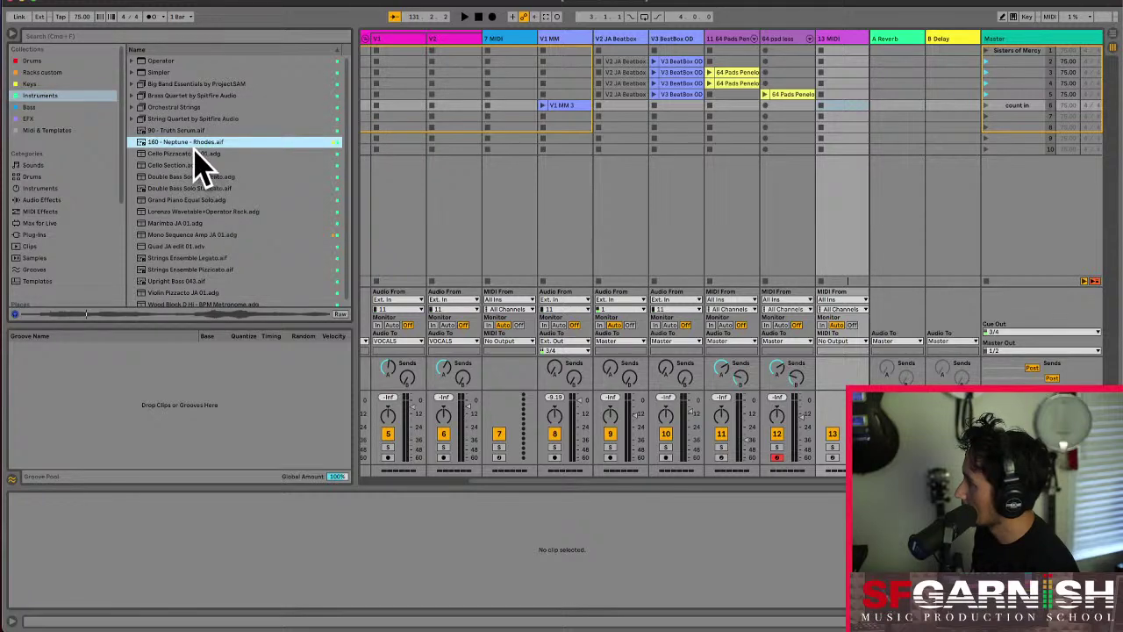
pyautogui.moveTo(174, 143)
pyautogui.mouseDown()
pyautogui.moveTo(354, 121)
pyautogui.moveTo(834, 96)
pyautogui.moveTo(349, 104)
pyautogui.moveTo(174, 146)
pyautogui.mouseUp()
pyautogui.click(191, 212)
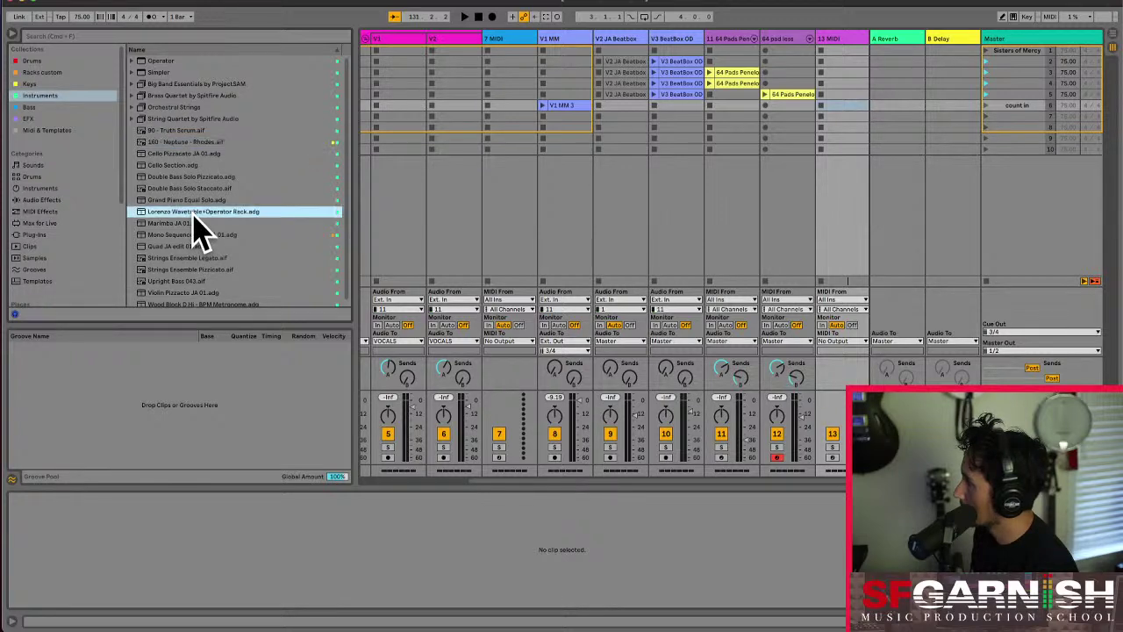
pyautogui.click(188, 201)
pyautogui.click(188, 212)
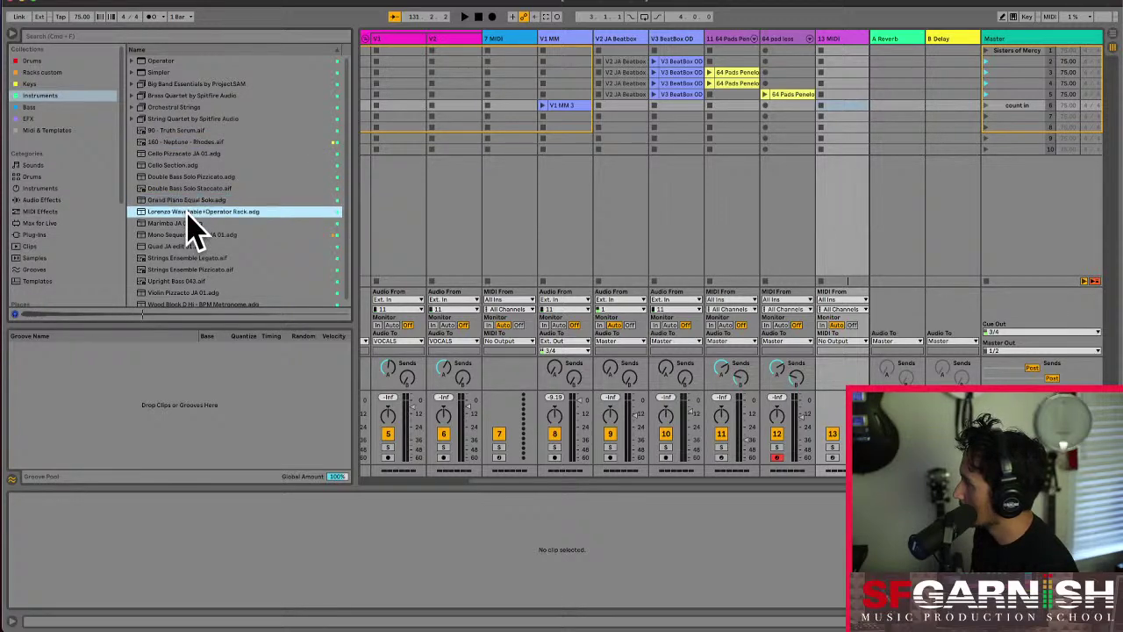
pyautogui.click(184, 234)
pyautogui.click(184, 223)
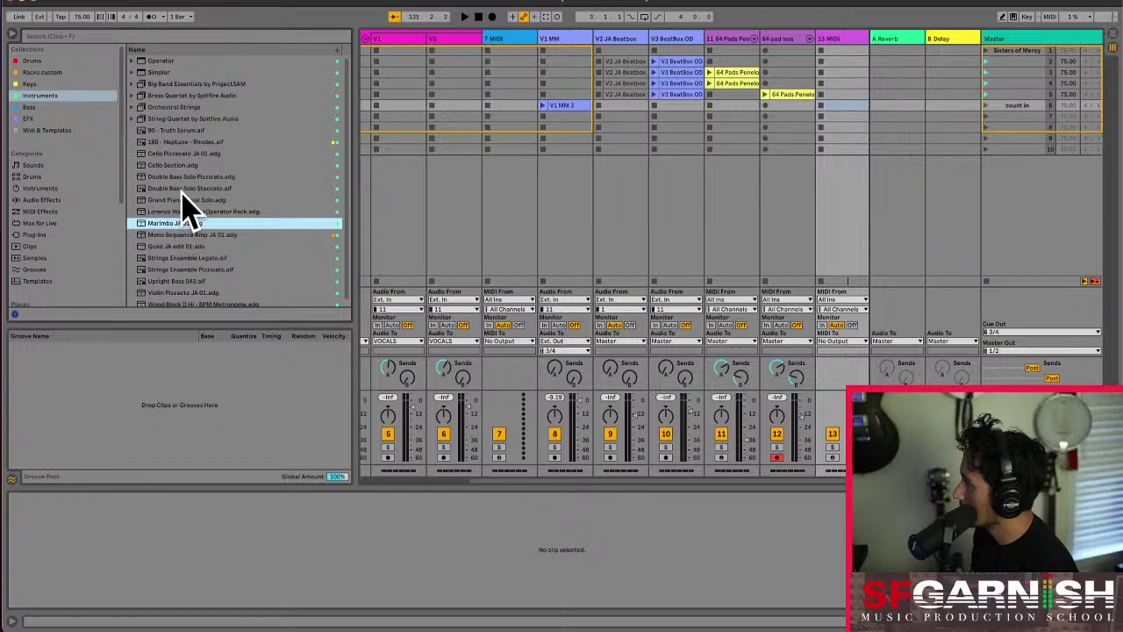
pyautogui.click(184, 189)
pyautogui.click(182, 269)
pyautogui.click(183, 281)
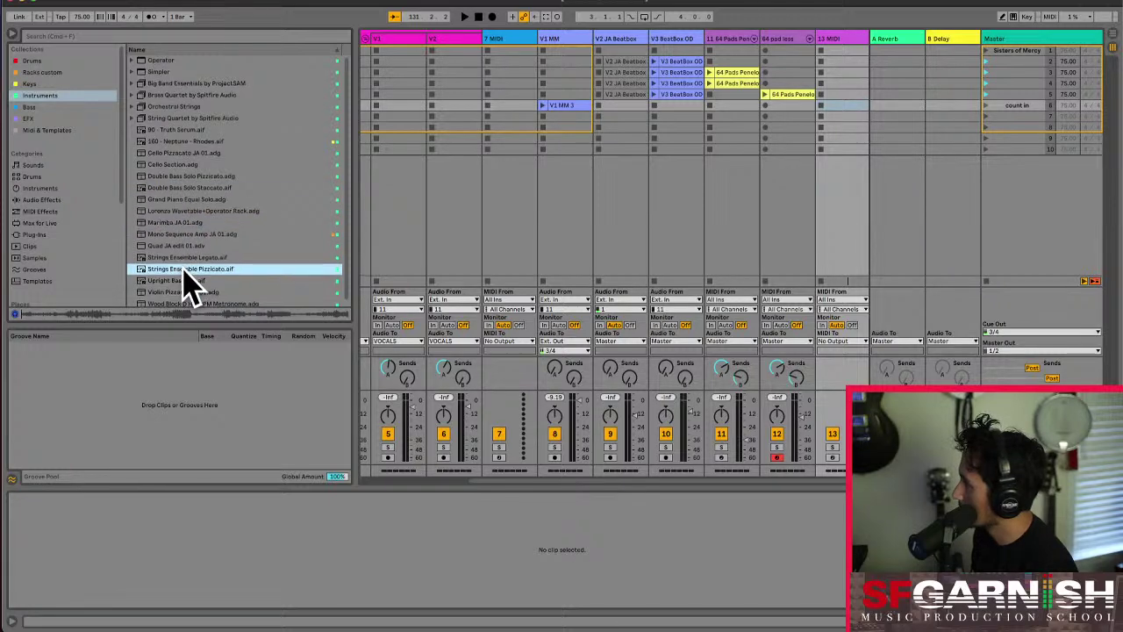
pyautogui.click(183, 293)
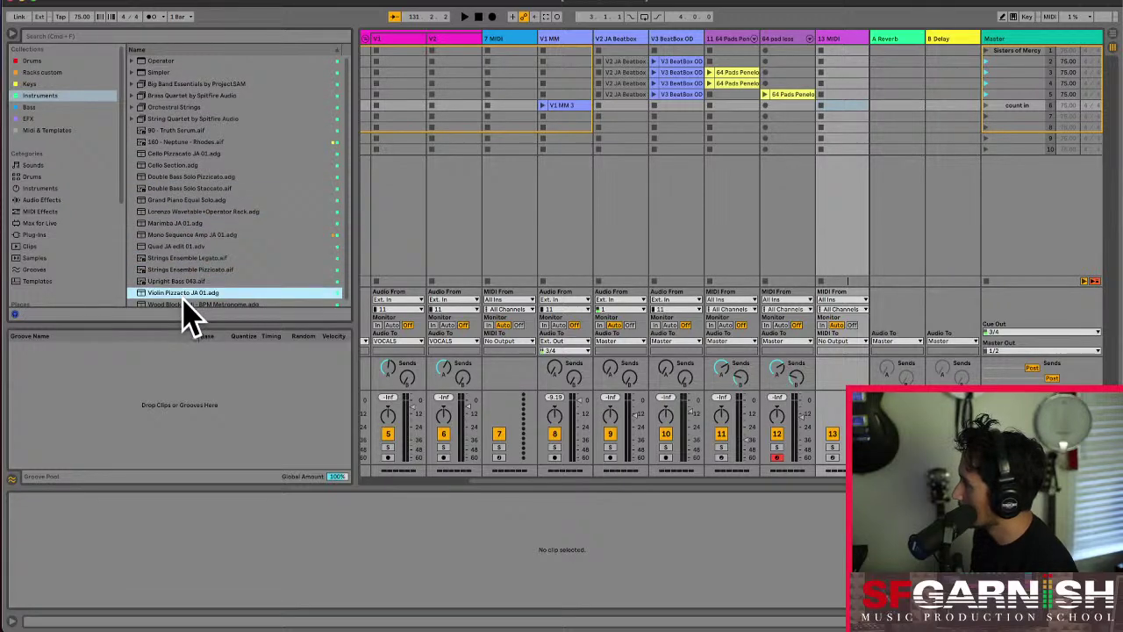
pyautogui.click(182, 304)
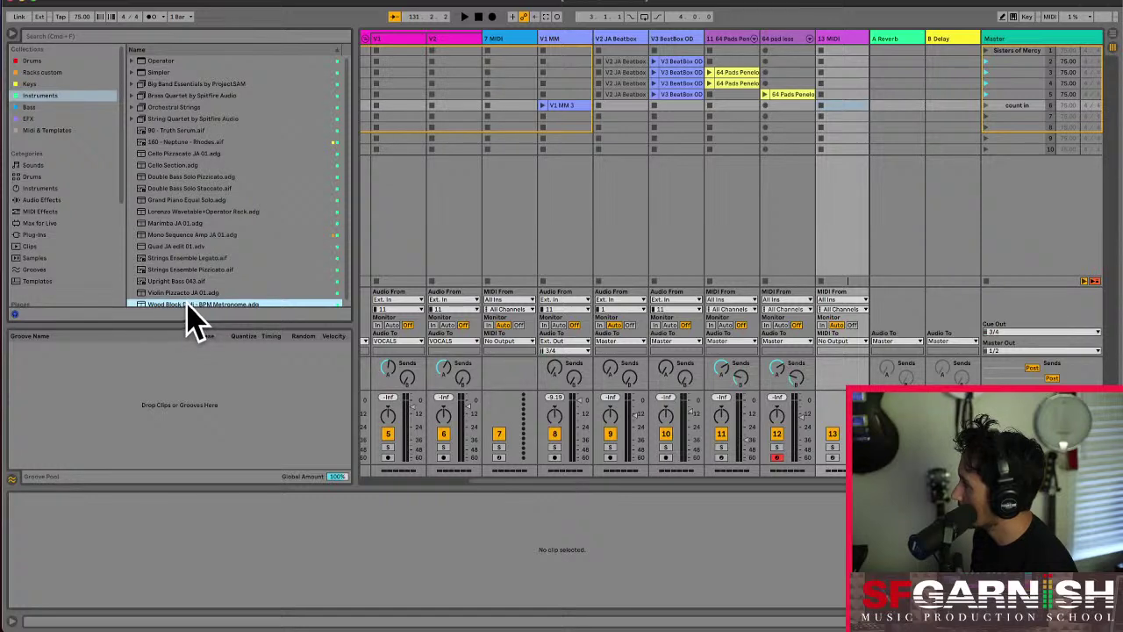
# - Load the Violin Pizzacto JA 01 instrument rack onto the new MIDI track 13
pyautogui.click(182, 294)
pyautogui.moveTo(181, 295); pyautogui.dragTo(837, 90)
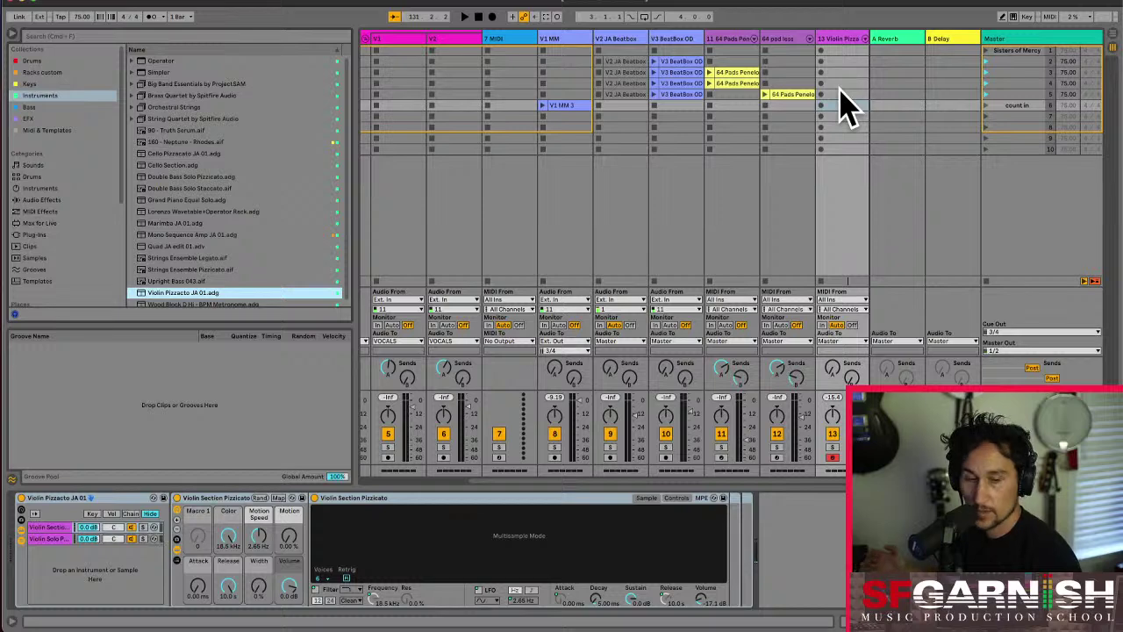
# - Try launching the count in scene with the violin track armed, and delete the clip it records there
pyautogui.press('Return')
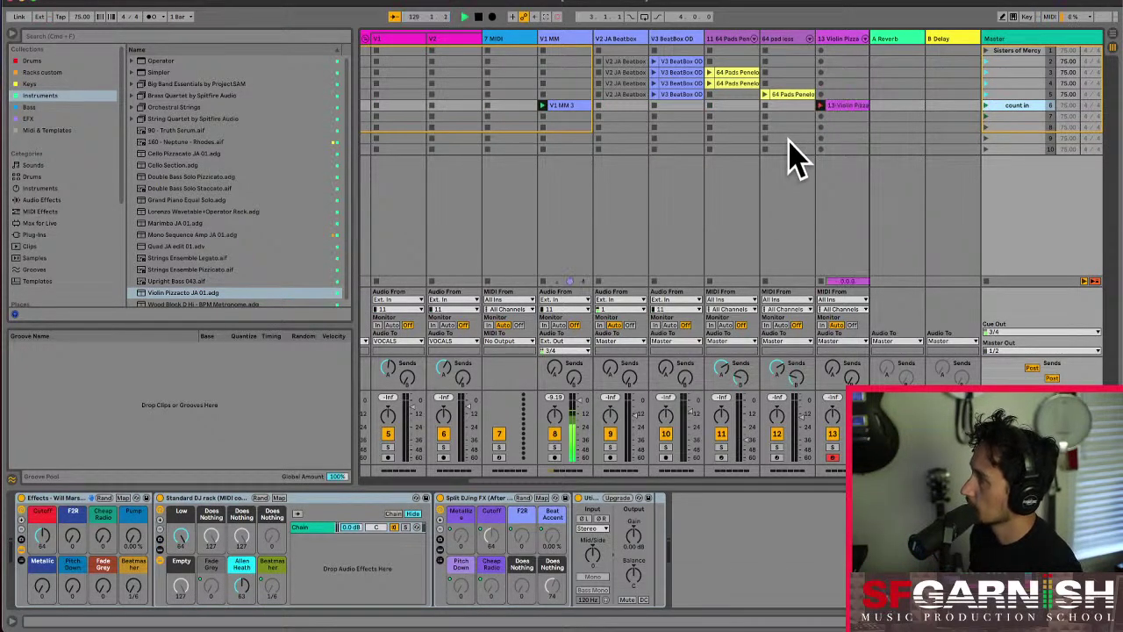
pyautogui.click(850, 107)
pyautogui.press('Delete')
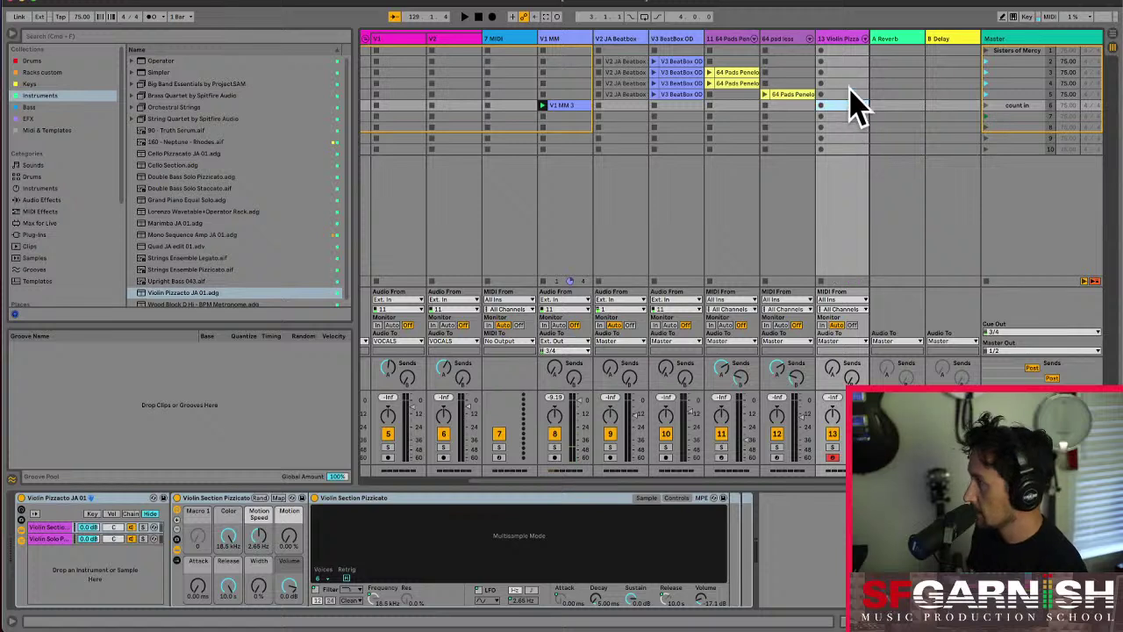
# - Remove the stop buttons from all ten clip slots of the pizzicato violin track
pyautogui.click(848, 50)
pyautogui.keyDown('shift'); pyautogui.click(849, 150); pyautogui.keyUp('shift')
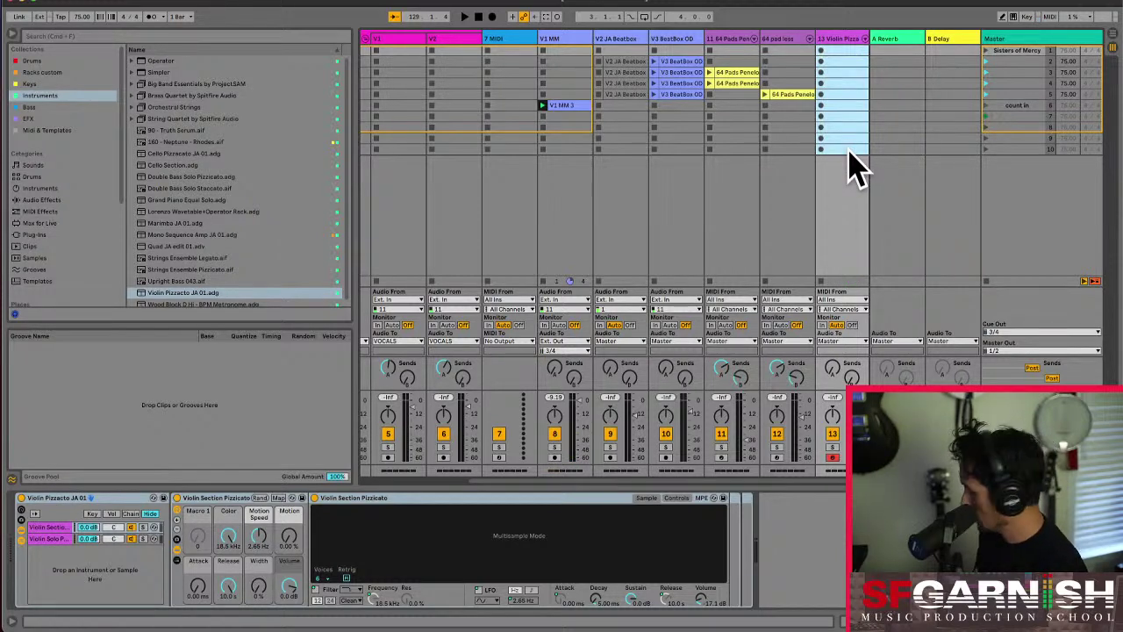
pyautogui.press('super+e')
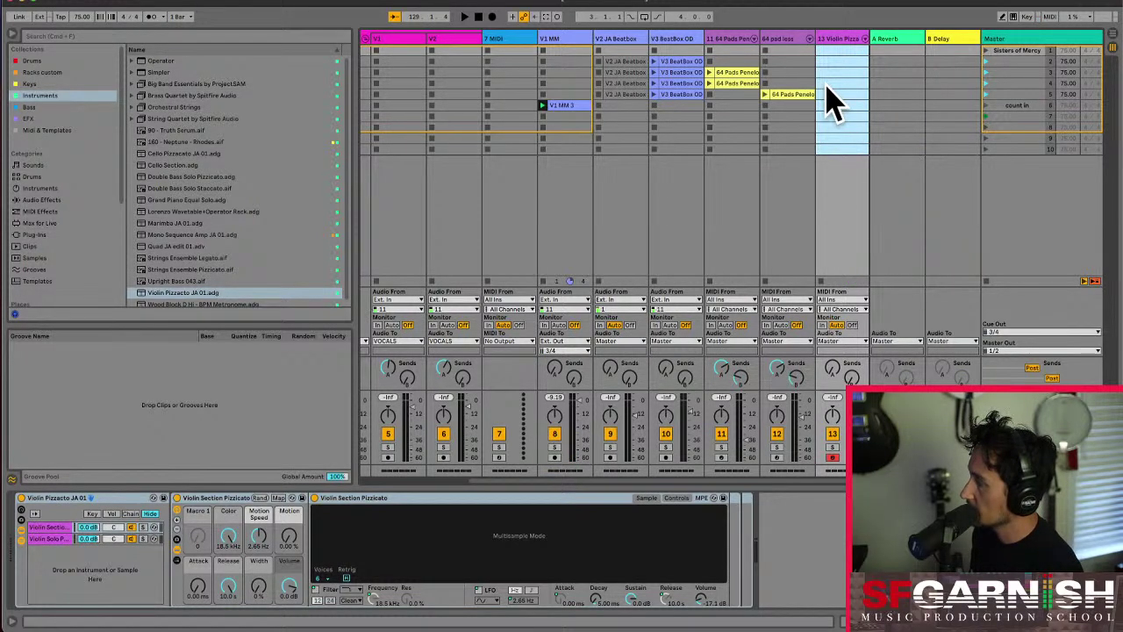
# - Set the metronome's recording count-in to None
pyautogui.click(163, 18)
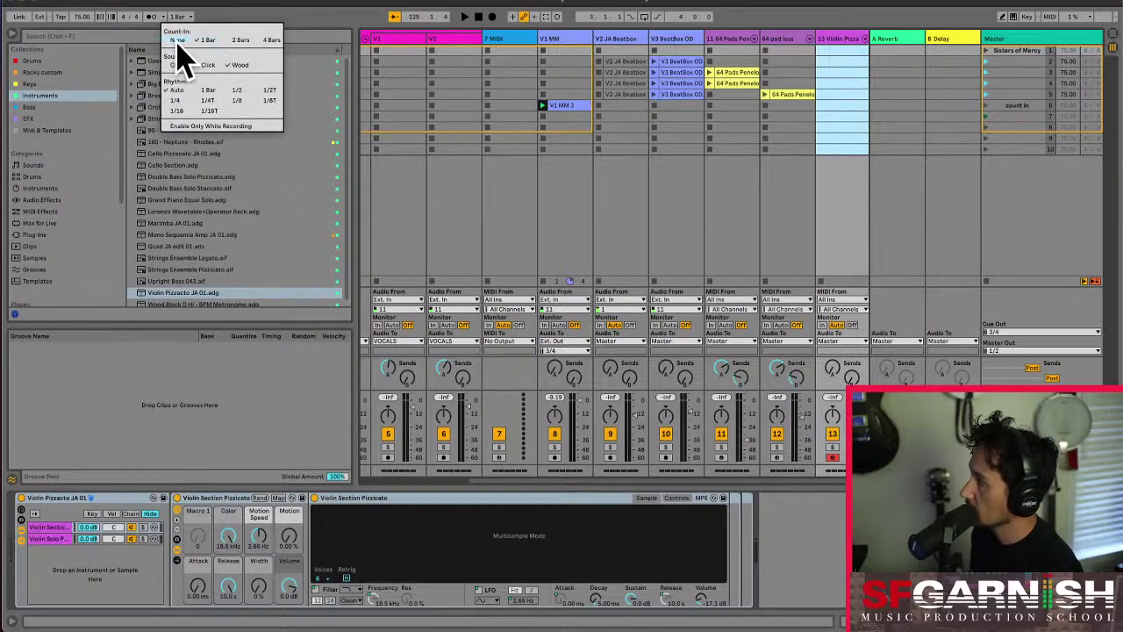
pyautogui.click(180, 40)
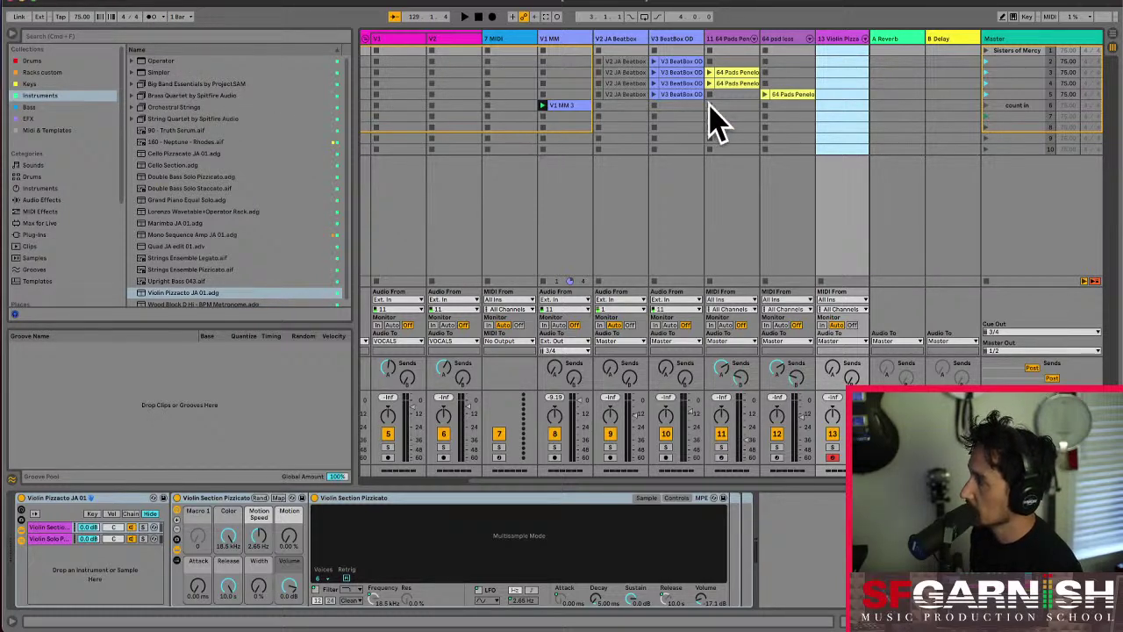
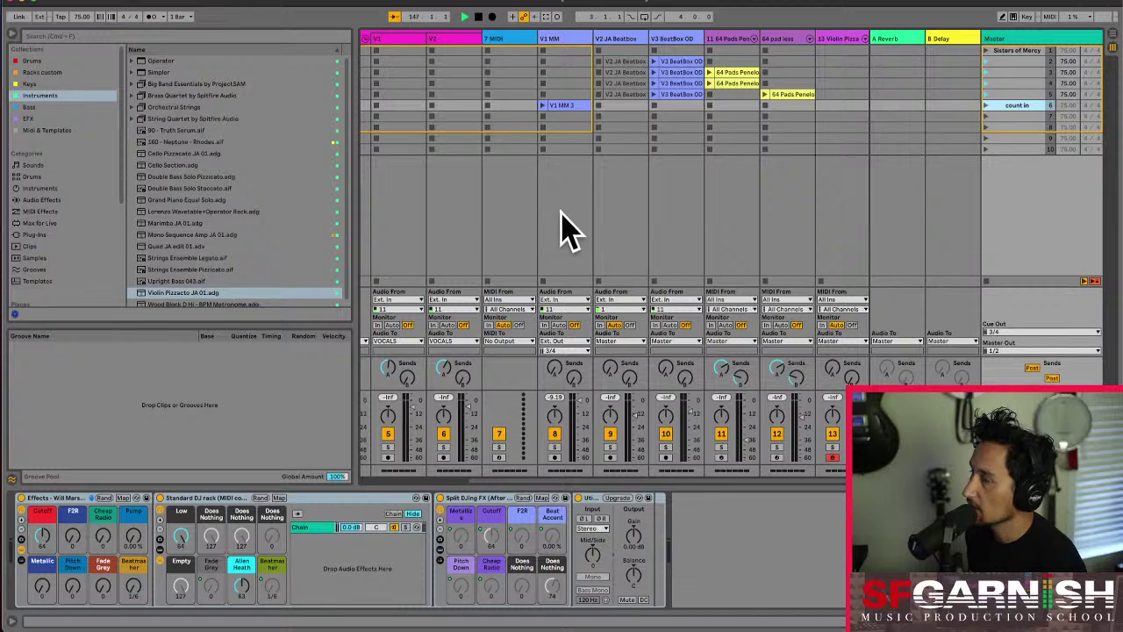
pyautogui.press('super+Tab')
pyautogui.press('super+Tab')
pyautogui.press('super+Tab')
pyautogui.press('super+Tab')
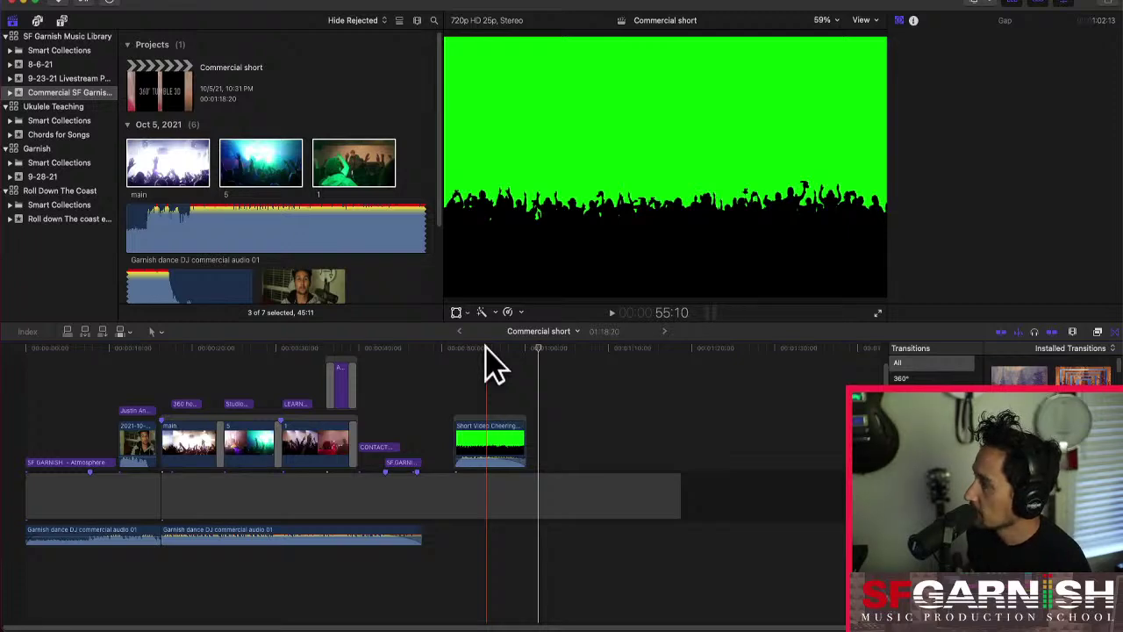
pyautogui.press('super+Tab')
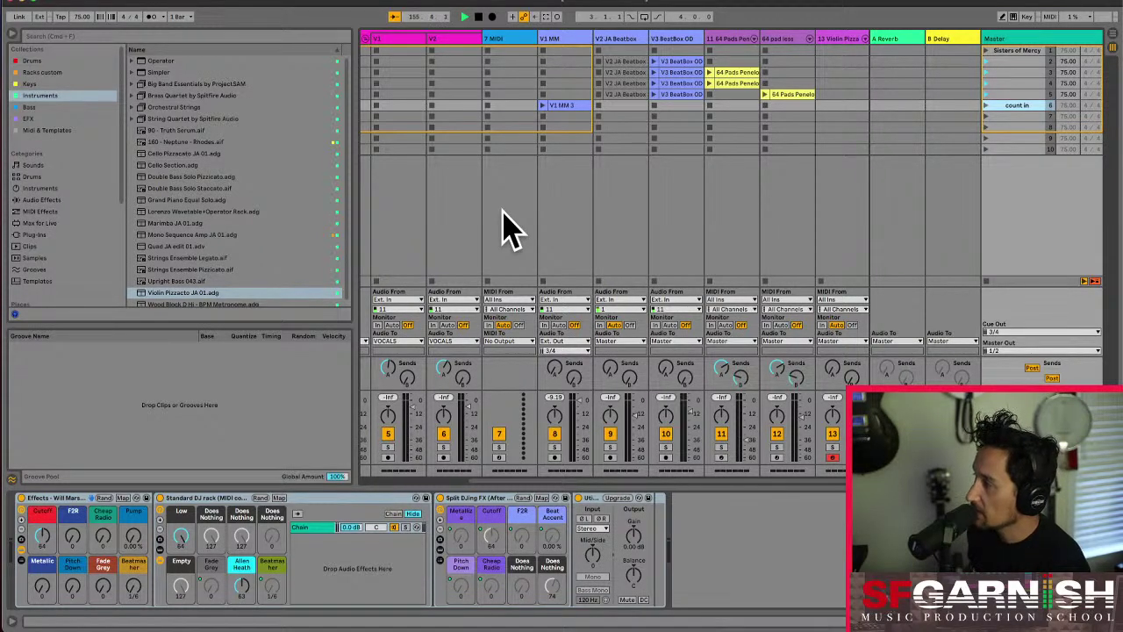
# - Show the Arrangement View and examine the timeline around bar 129 on the V2 JA Beatbox track
pyautogui.press('Tab')
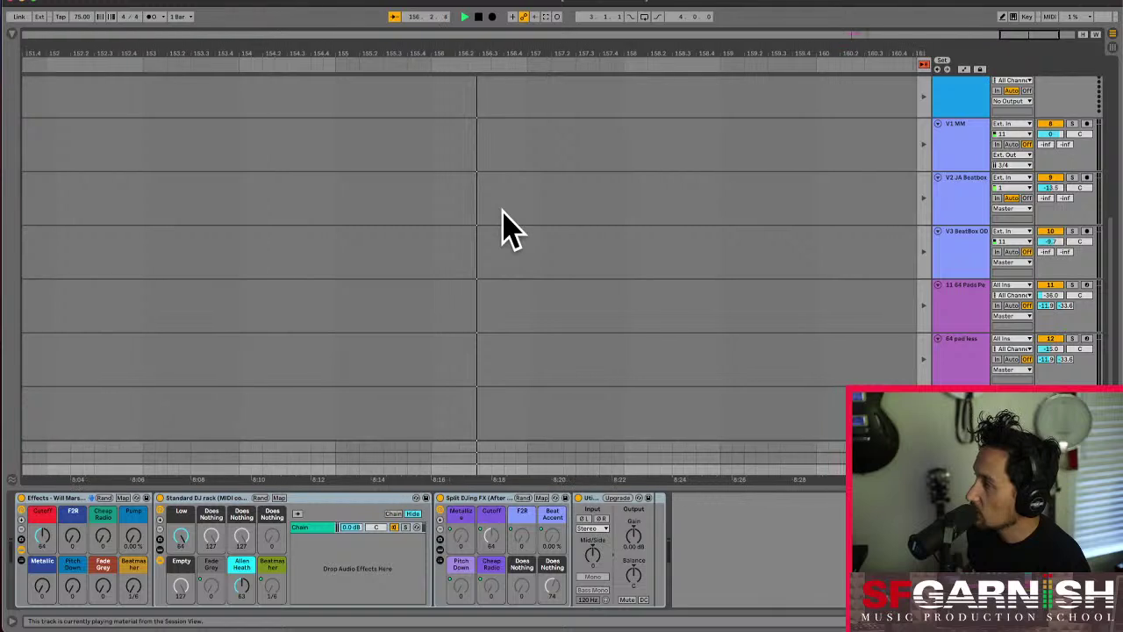
pyautogui.click(502, 211)
pyautogui.press('-')
pyautogui.press('-')
pyautogui.press('-')
pyautogui.press('-')
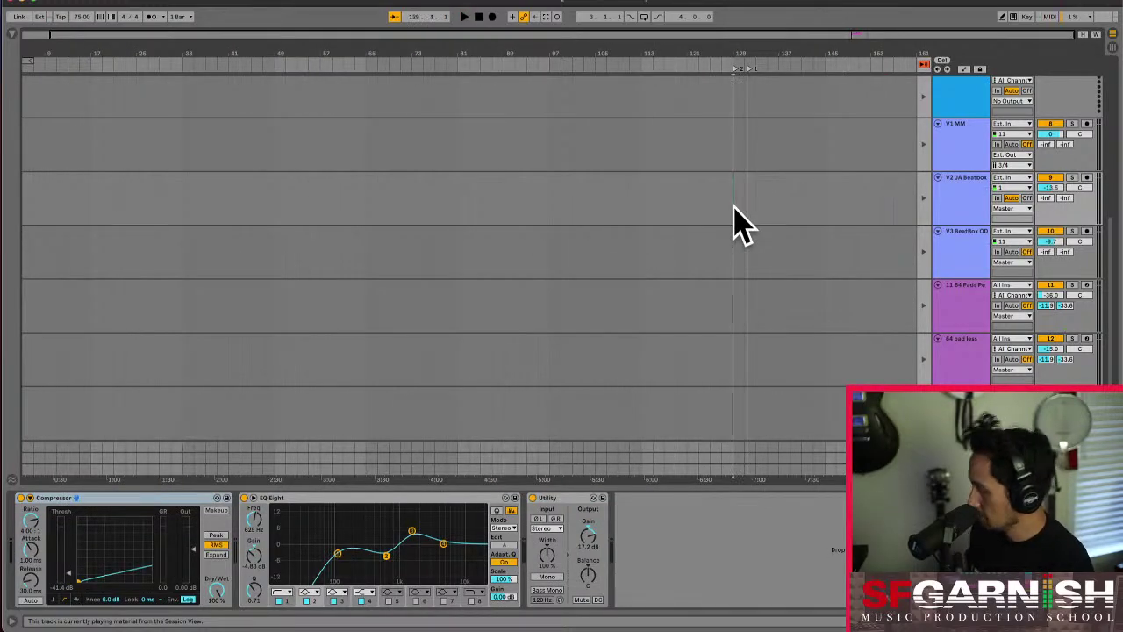
pyautogui.press('+')
pyautogui.press('+')
pyautogui.press('+')
pyautogui.press('+')
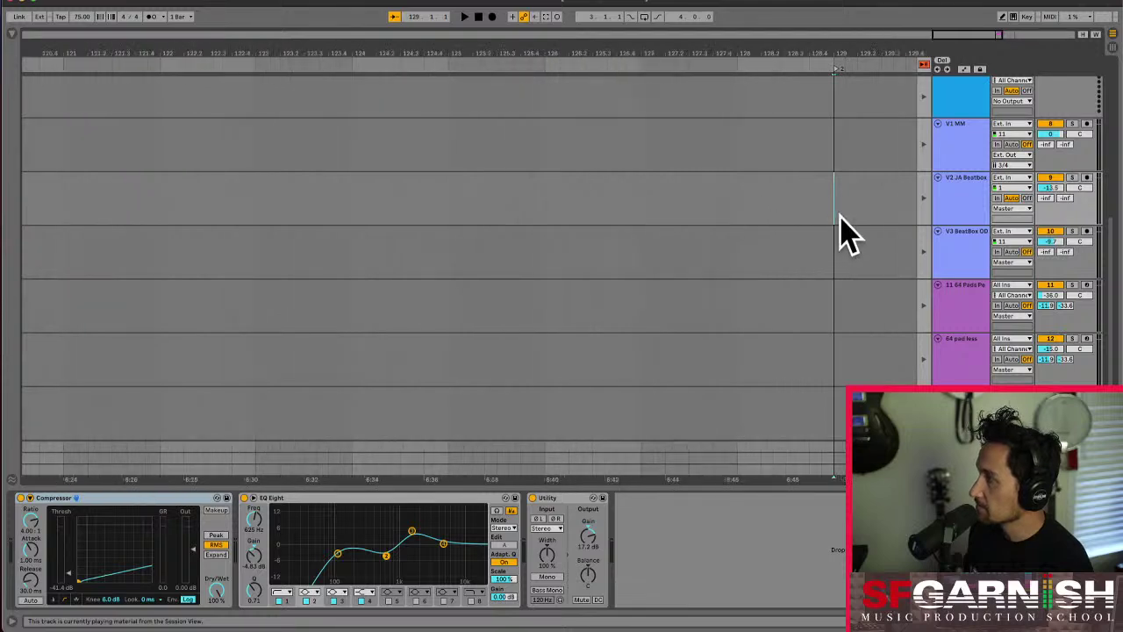
pyautogui.press('+')
pyautogui.press('+')
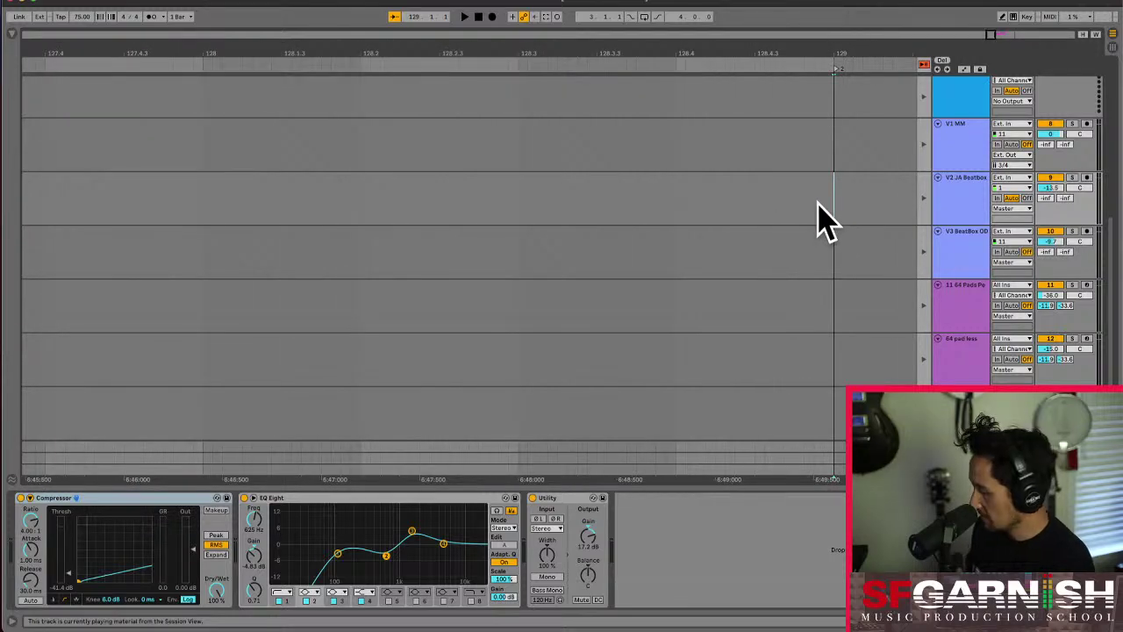
# - Return every track to Arrangement playback, with the insert marker at bar 129 on the V2 track
pyautogui.press('-')
pyautogui.press('-')
pyautogui.press('-')
pyautogui.press('-')
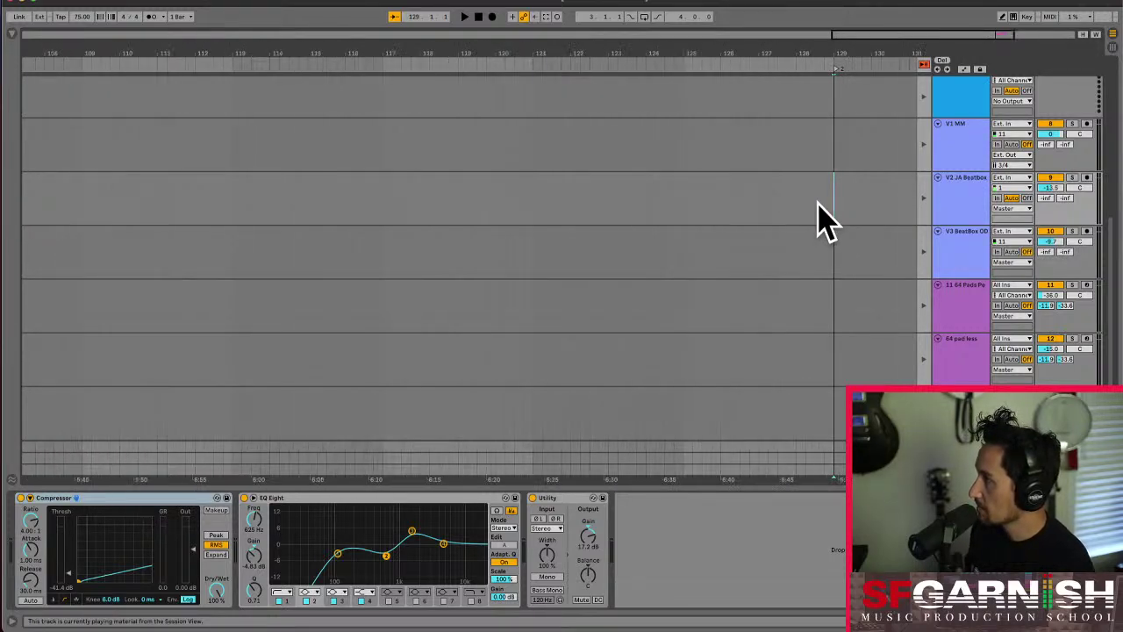
pyautogui.press('-')
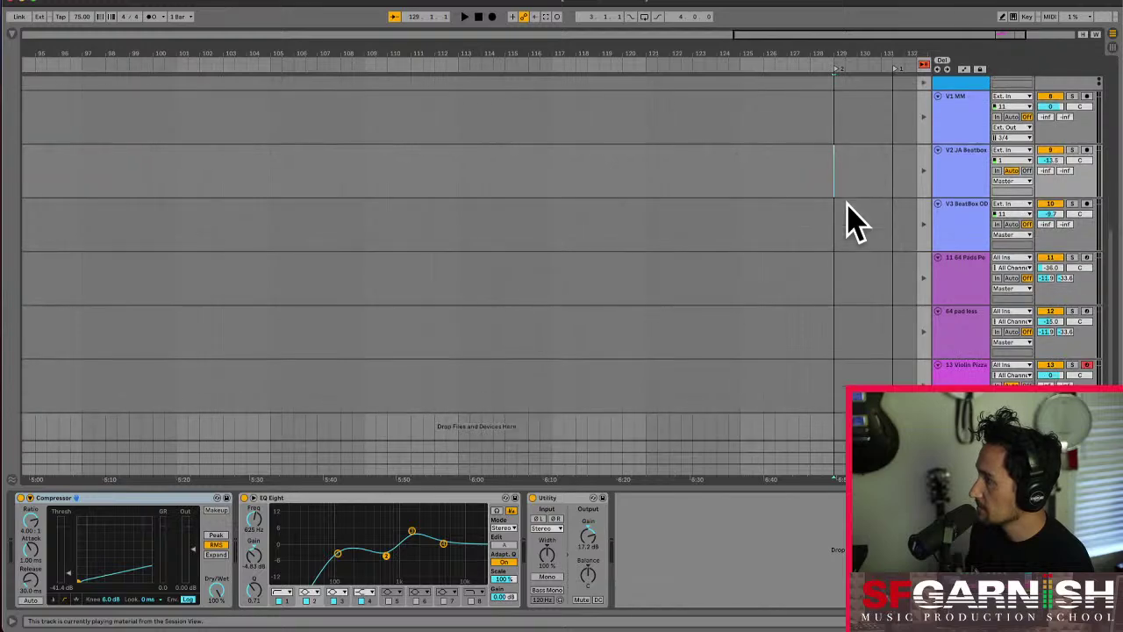
pyautogui.scroll(5, 856, 224)
pyautogui.click(837, 188)
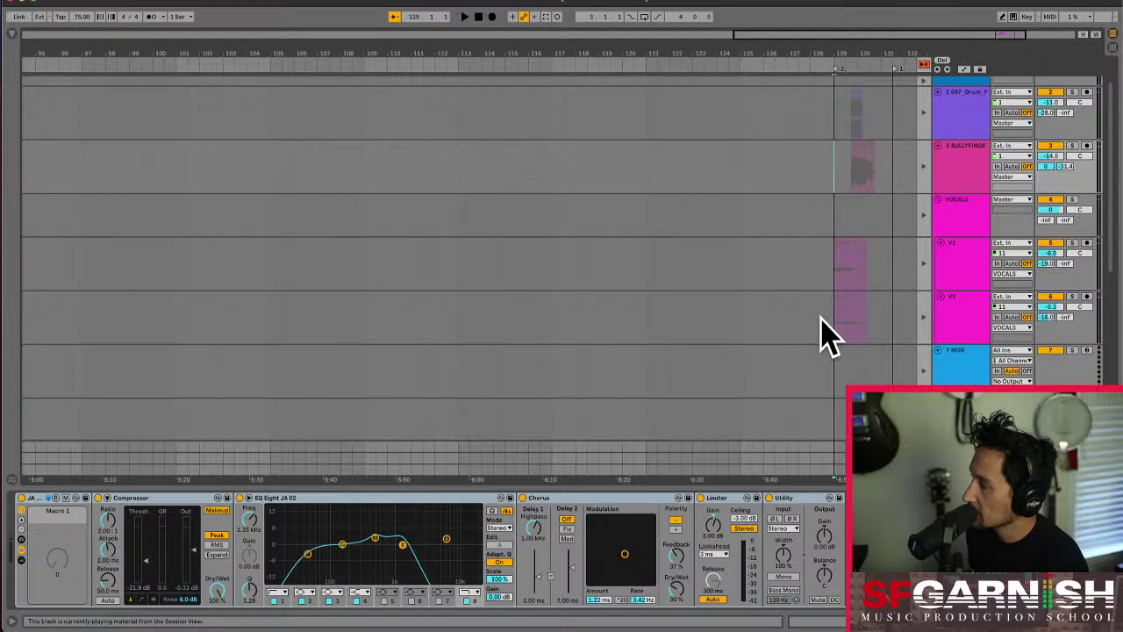
pyautogui.click(834, 339)
pyautogui.click(923, 67)
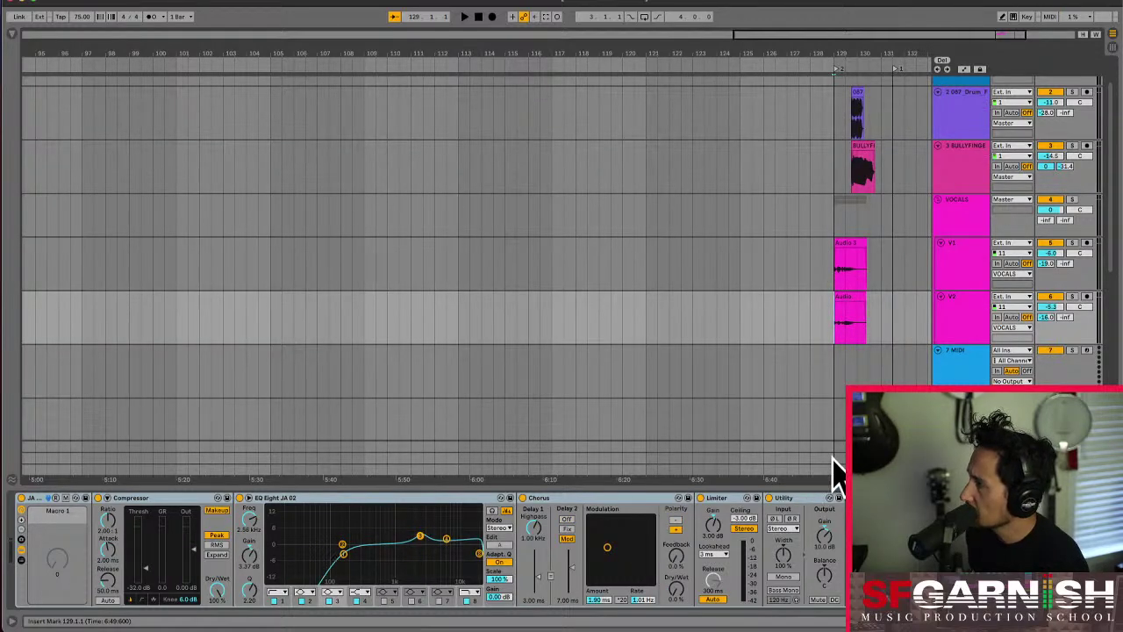
# - Insert a new audio track directly below the SamHip-Hop track
pyautogui.moveTo(803, 34); pyautogui.dragTo(852, 35)
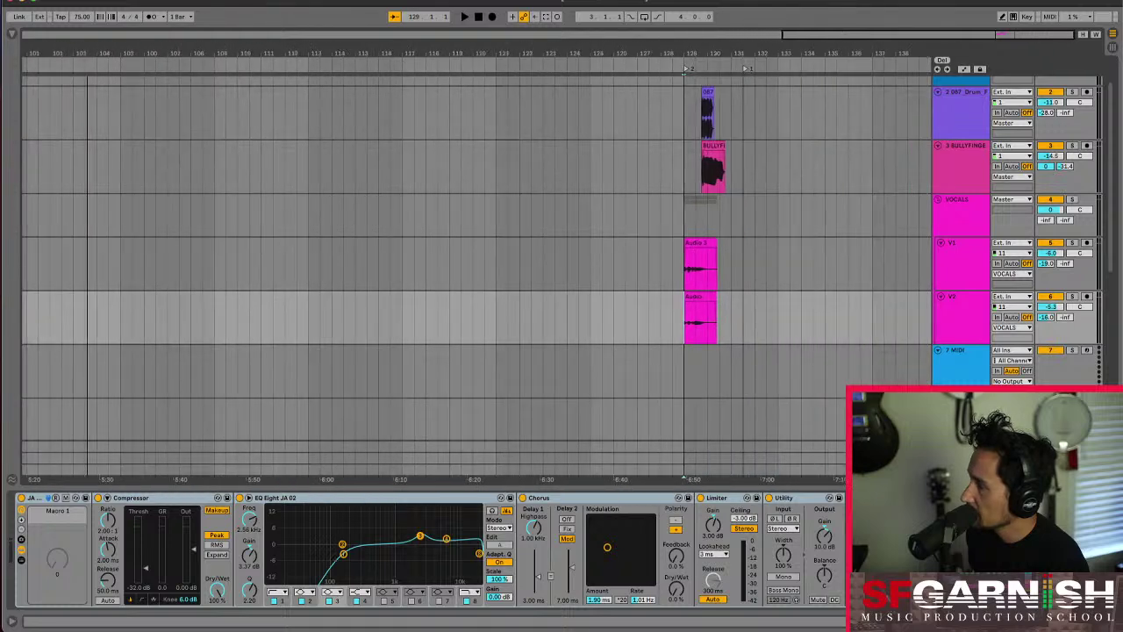
pyautogui.click(685, 171)
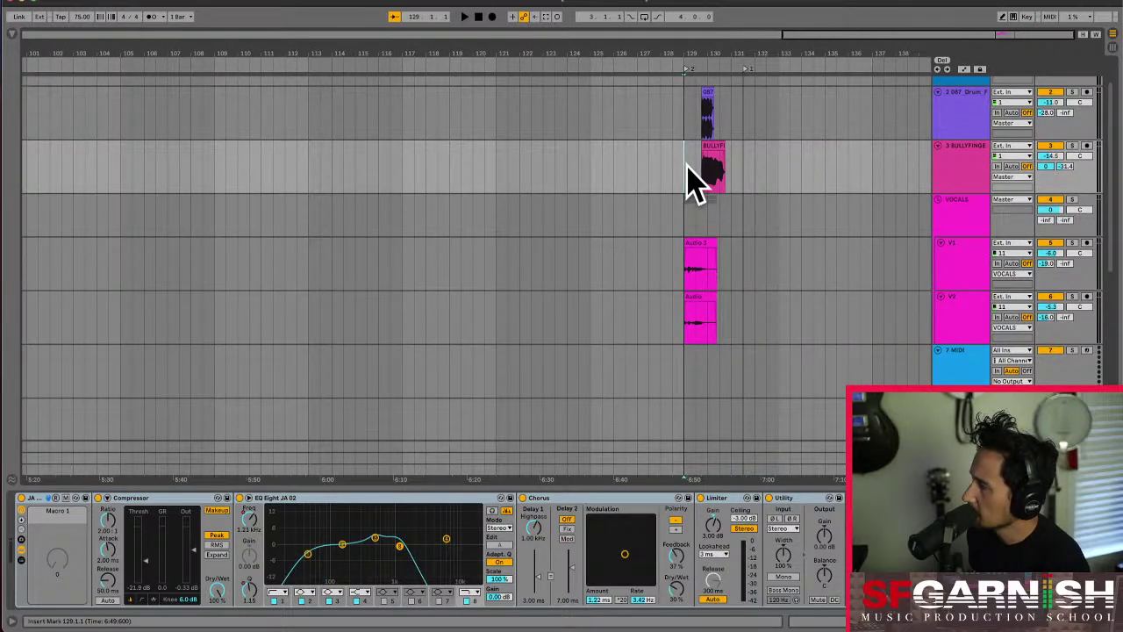
pyautogui.scroll(2, 692, 181)
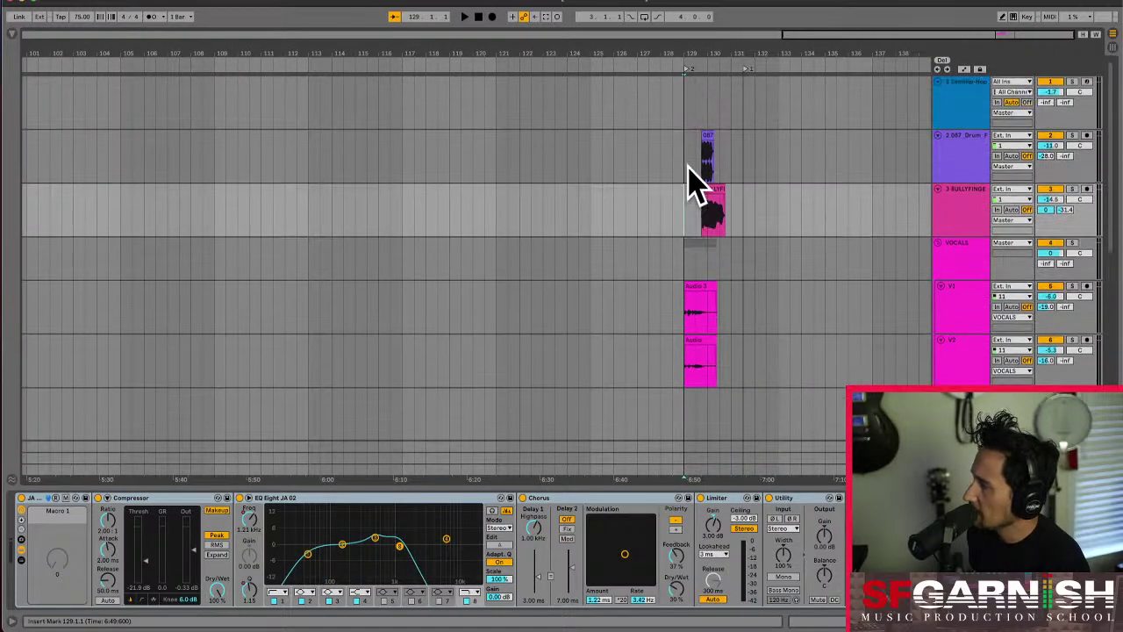
pyautogui.click(974, 110)
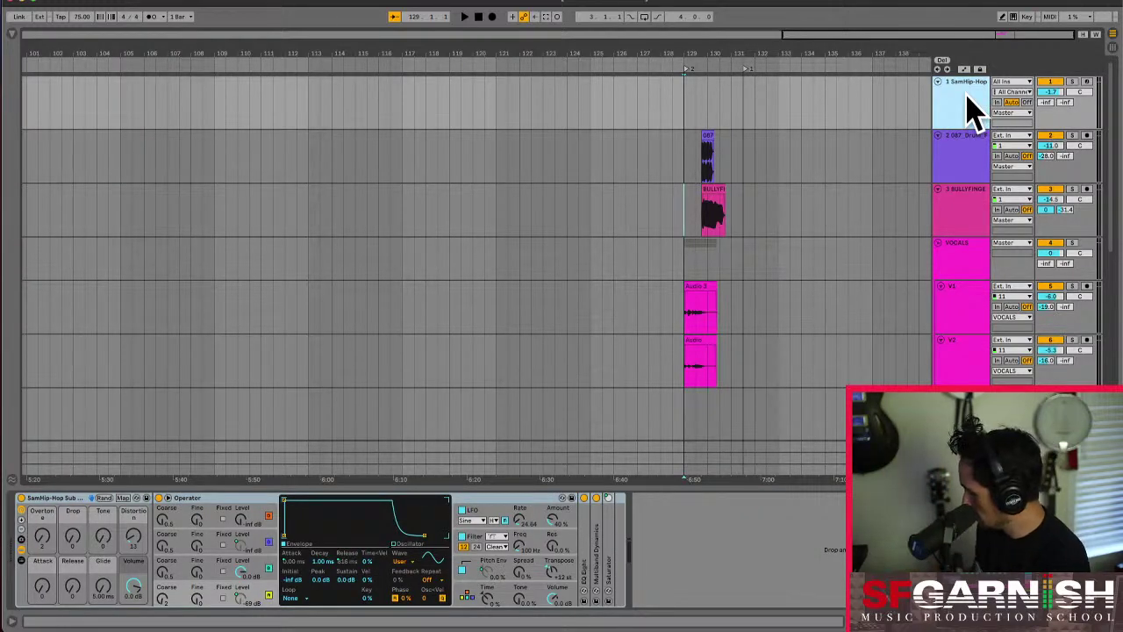
pyautogui.hotkey('ctrl', 't')
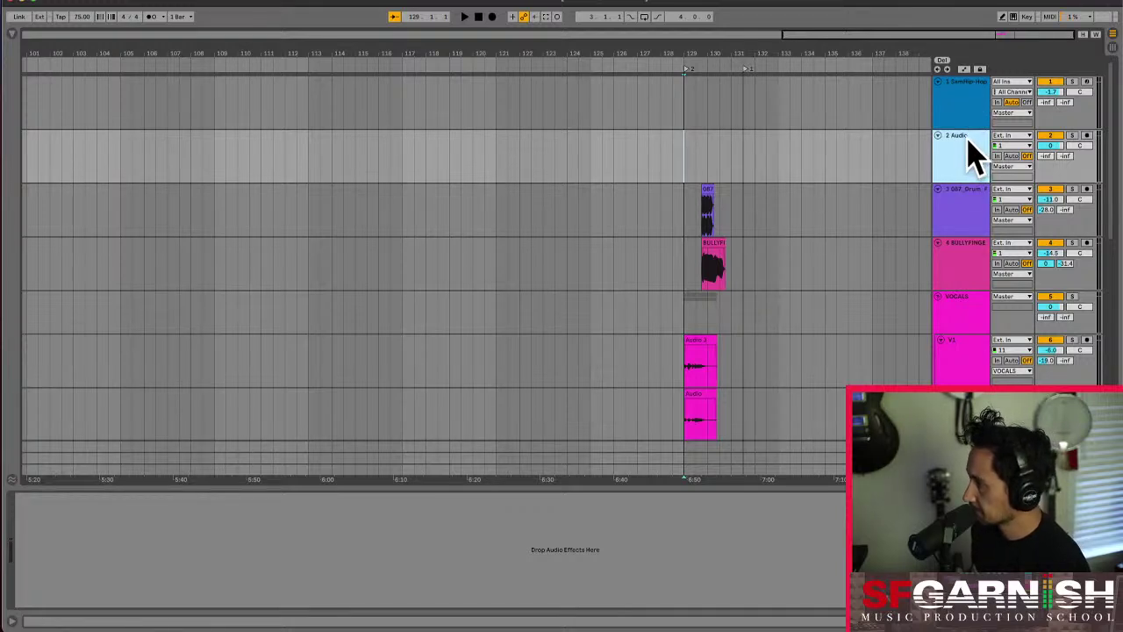
# - Switch to Finder and place its window over the arrangement, leaving the clips at bar 129 uncovered
pyautogui.press('super+Tab')
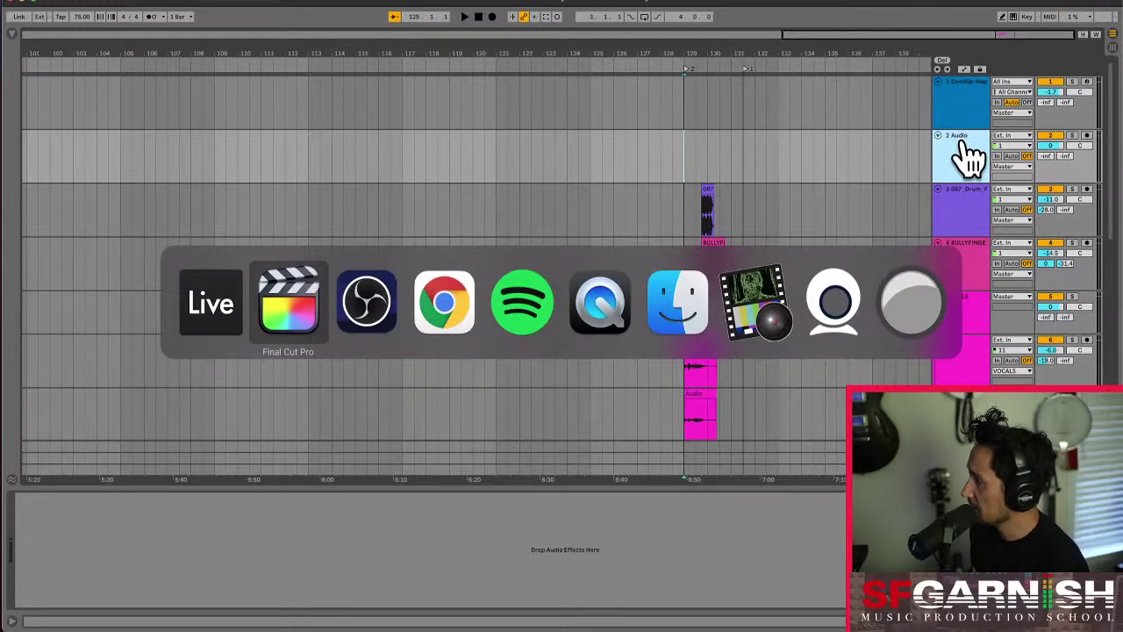
pyautogui.press('super+Tab')
pyautogui.press('super+Tab')
pyautogui.press('super+Tab')
pyautogui.press('super+Tab')
pyautogui.press('super+Tab')
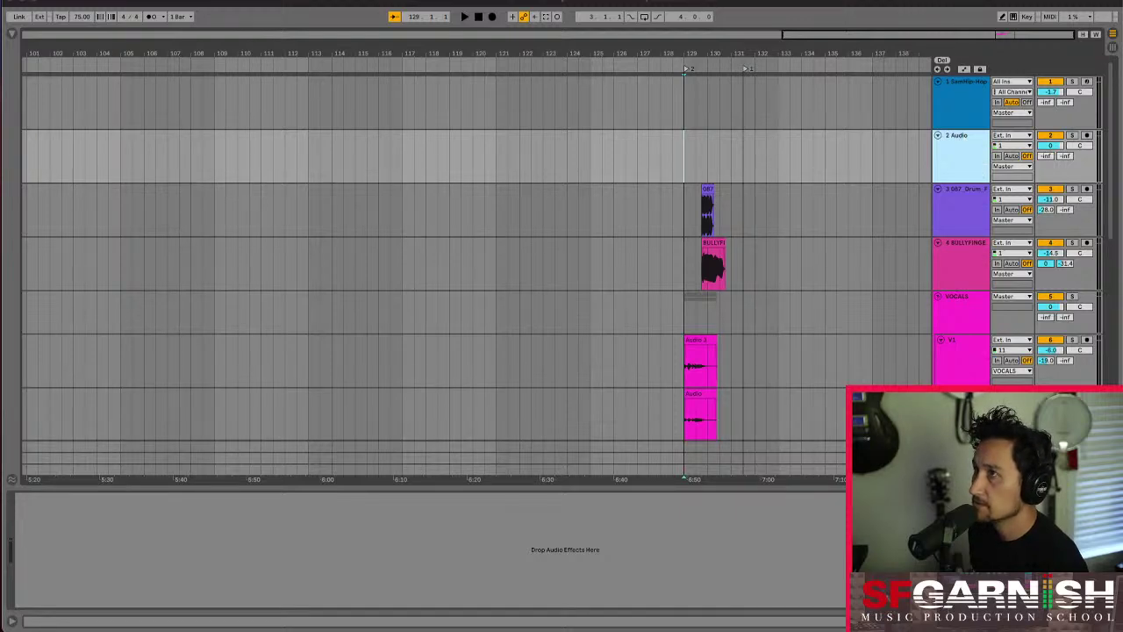
pyautogui.moveTo(1122, 26); pyautogui.dragTo(338, 149)
# - Open the SF Garnish Commercial Work folder on the 5T SG 2021 drive, inside Active Projects 2021 and Garnish ALL 2021
pyautogui.scroll(-3, 112, 375)
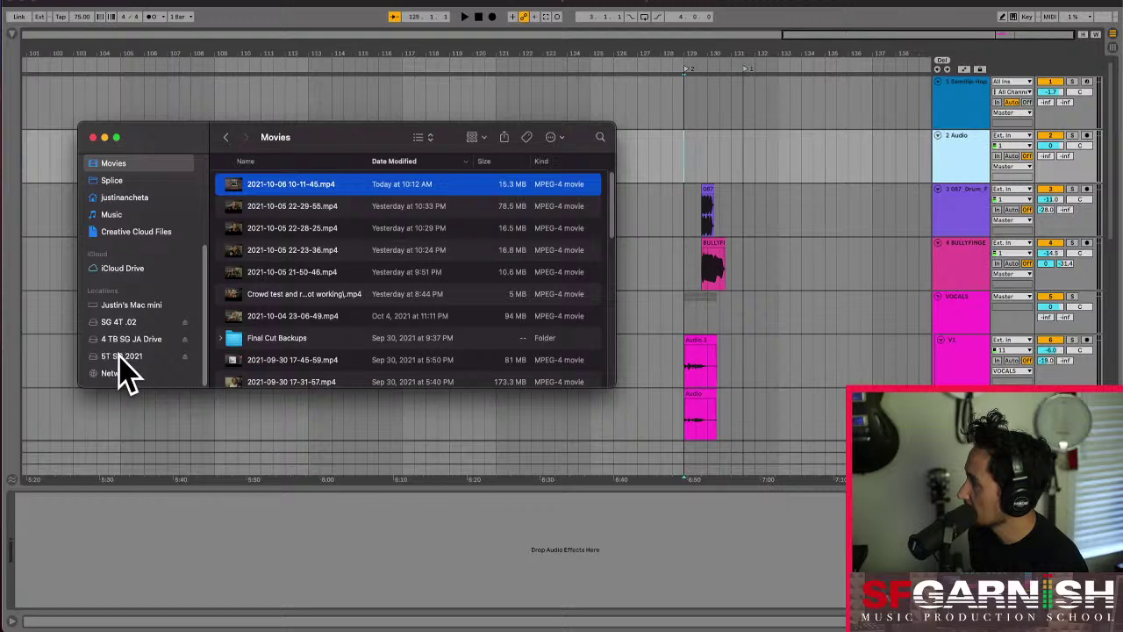
pyautogui.click(121, 356)
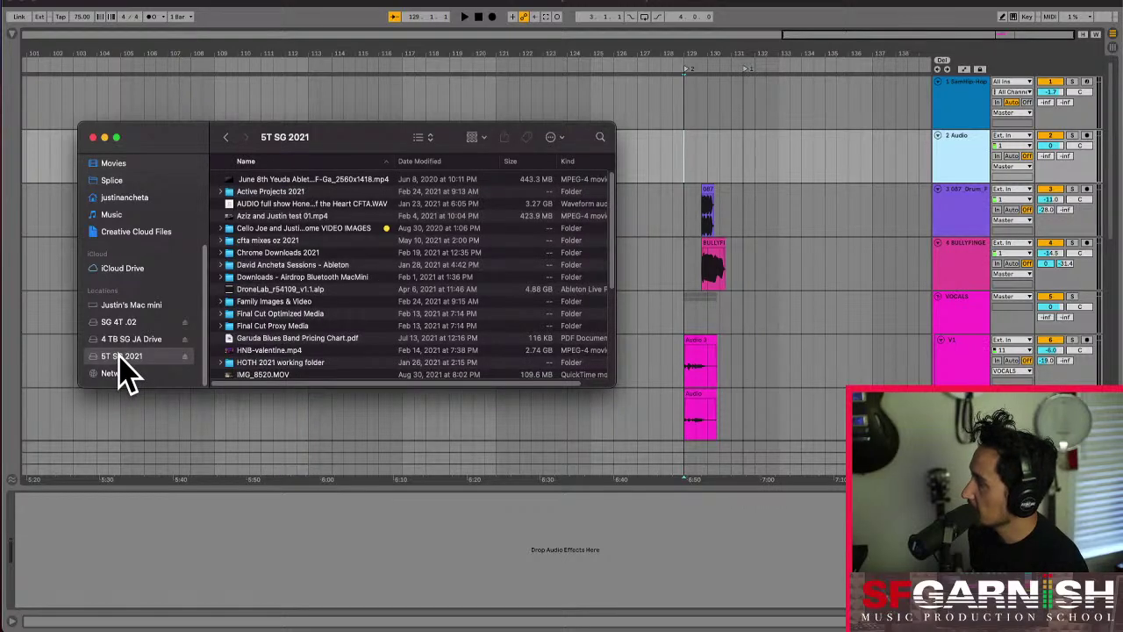
pyautogui.doubleClick(289, 191)
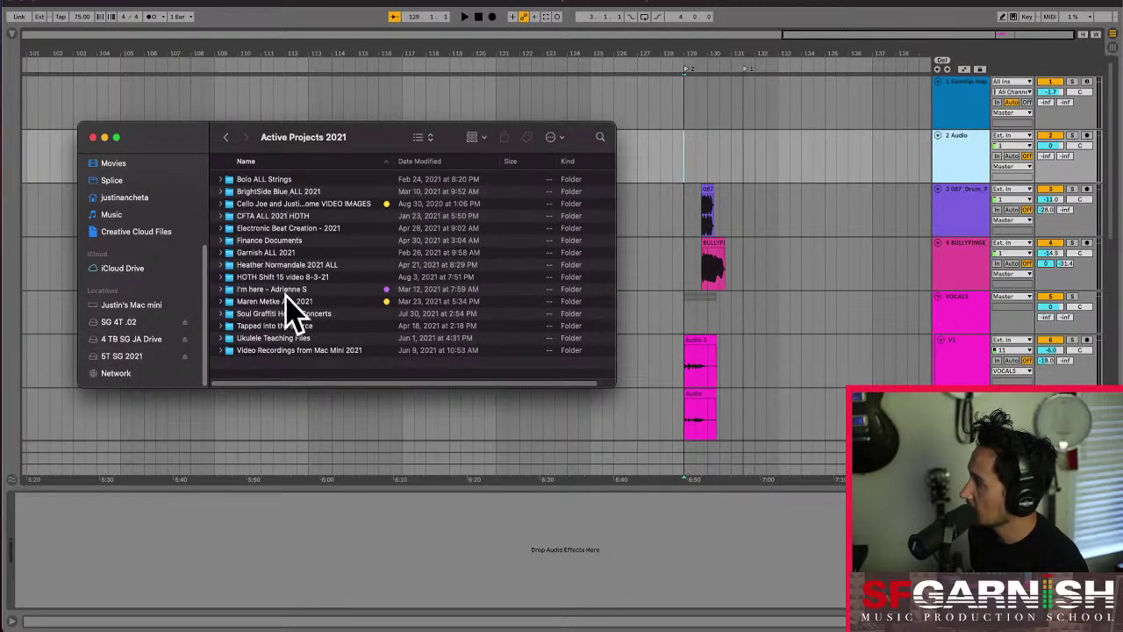
pyautogui.doubleClick(279, 253)
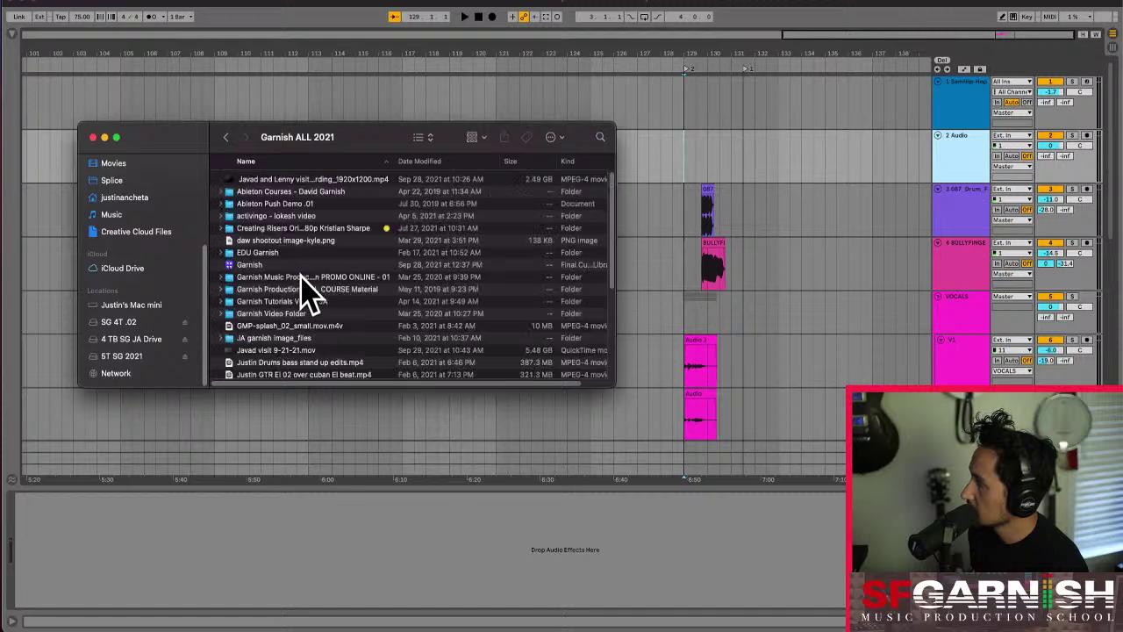
pyautogui.scroll(-5, 301, 276)
pyautogui.scroll(5, 301, 275)
pyautogui.scroll(-5, 301, 281)
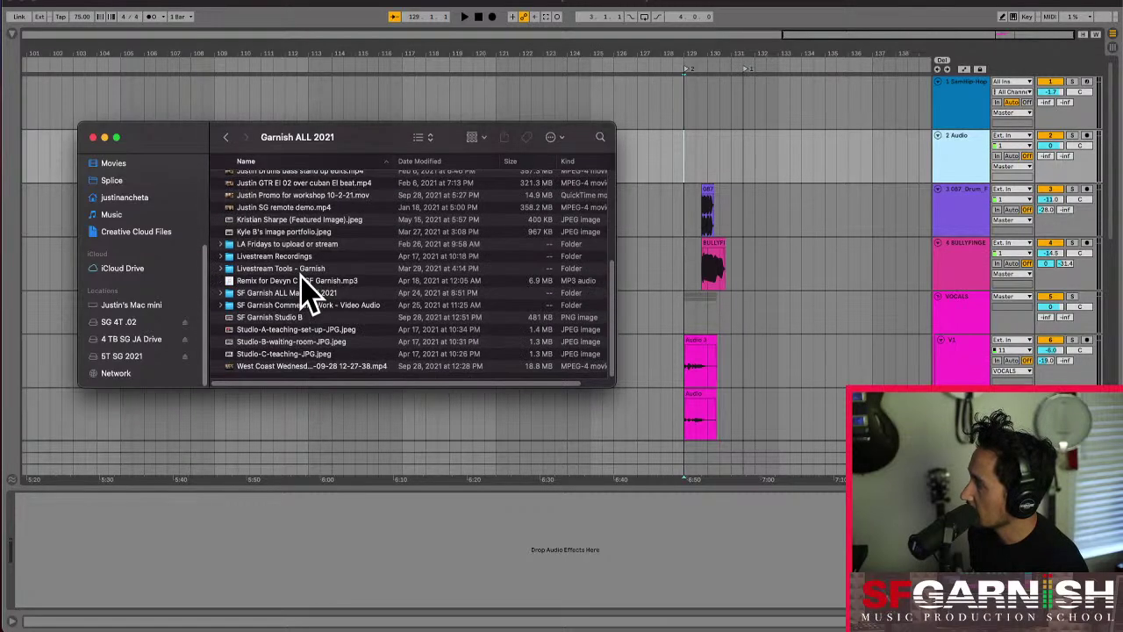
pyautogui.doubleClick(305, 301)
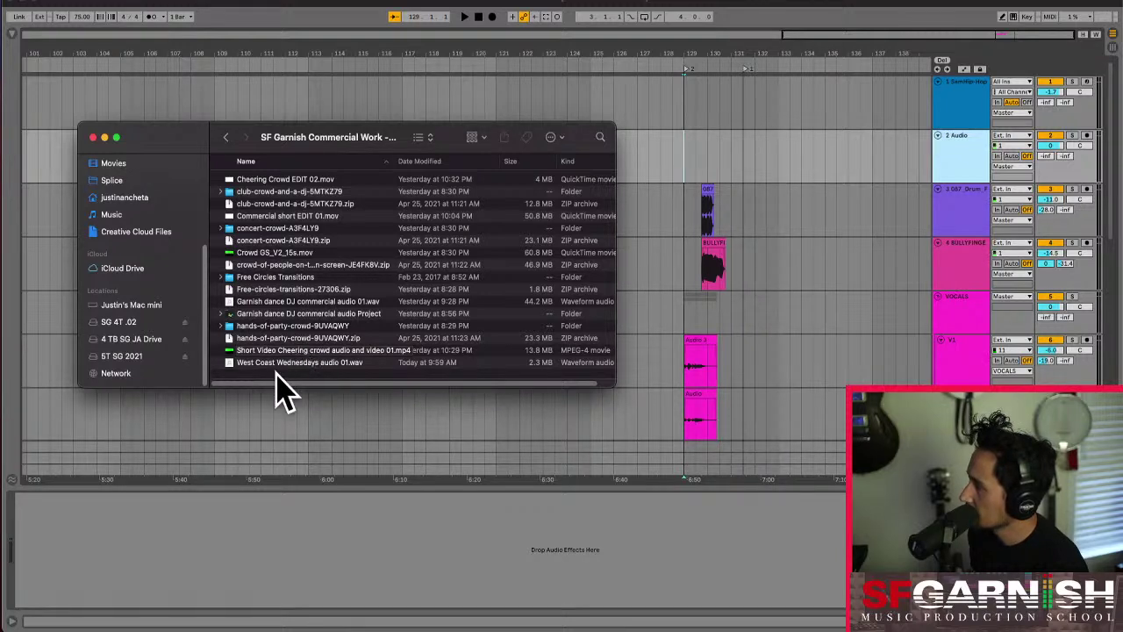
# - Import "Short Video Cheering crowd audio and video 01.mp4" onto the new audio track at bar 129, and move the video window clear of the clips
pyautogui.click(262, 351)
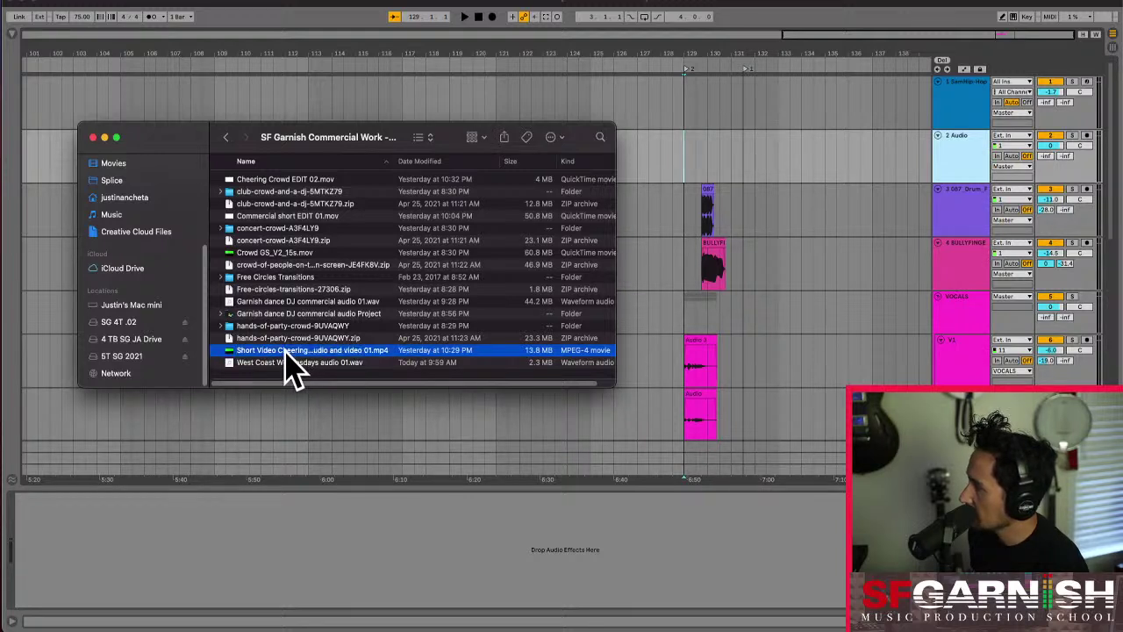
pyautogui.moveTo(285, 353); pyautogui.dragTo(690, 169)
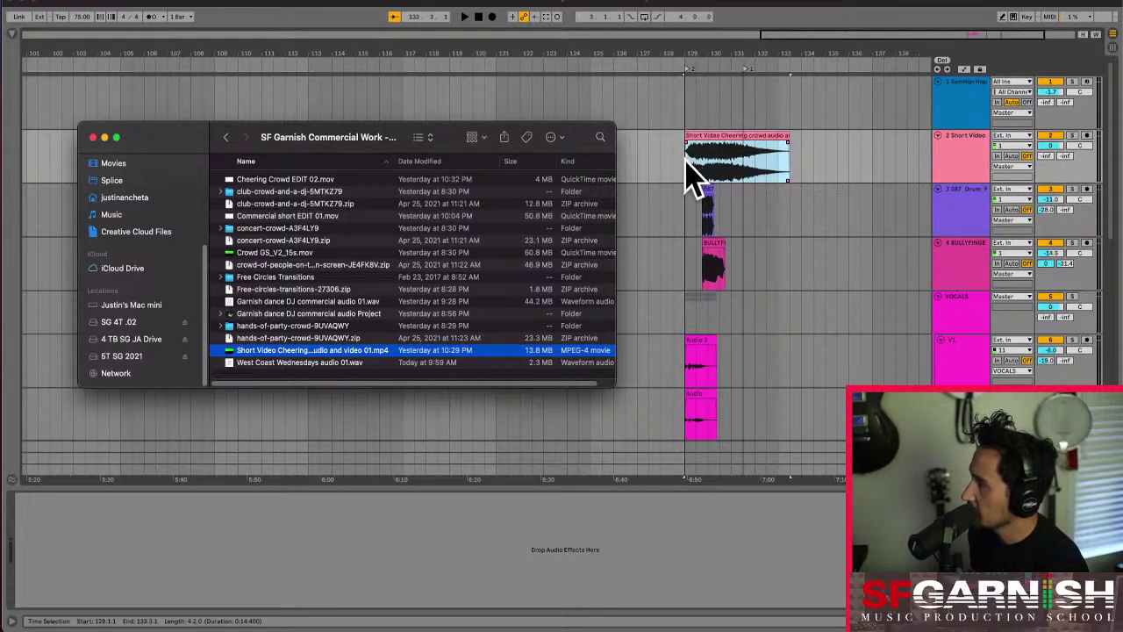
pyautogui.click(694, 180)
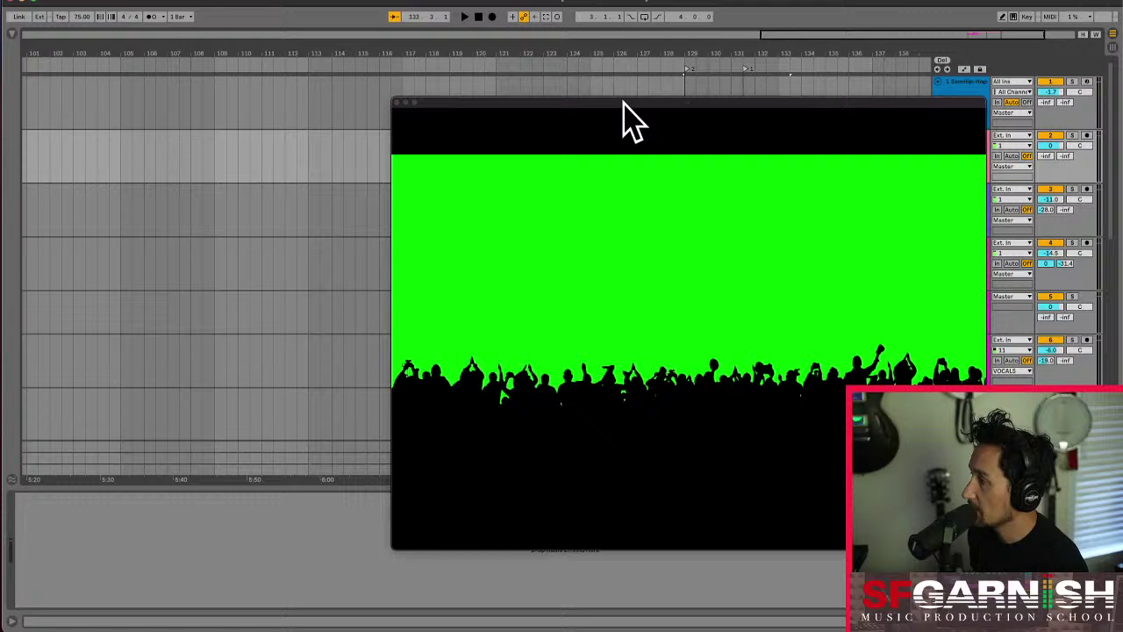
pyautogui.moveTo(626, 118); pyautogui.dragTo(255, 55)
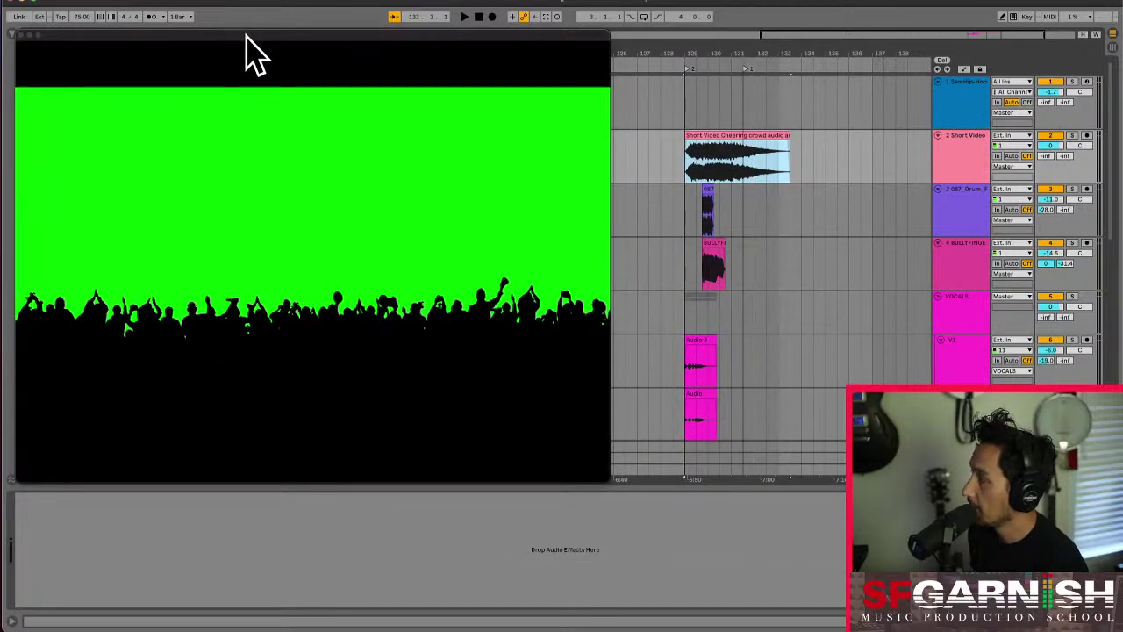
# - Trim the crowd video clip to end at bar 132 and fade out its ending
pyautogui.click(688, 172)
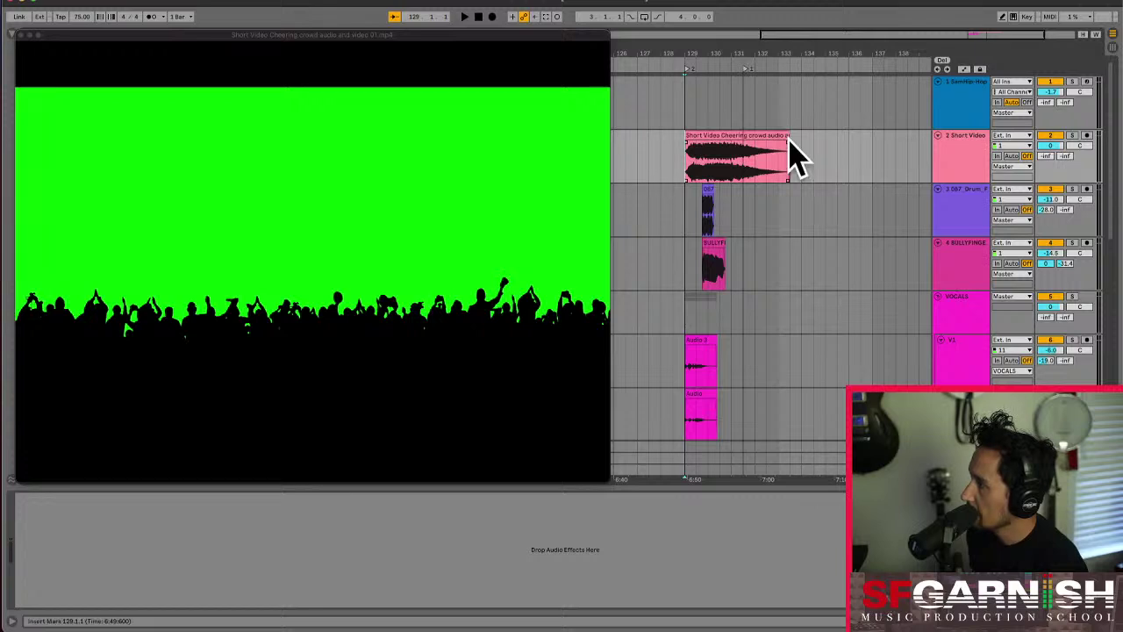
pyautogui.moveTo(781, 136); pyautogui.dragTo(752, 149)
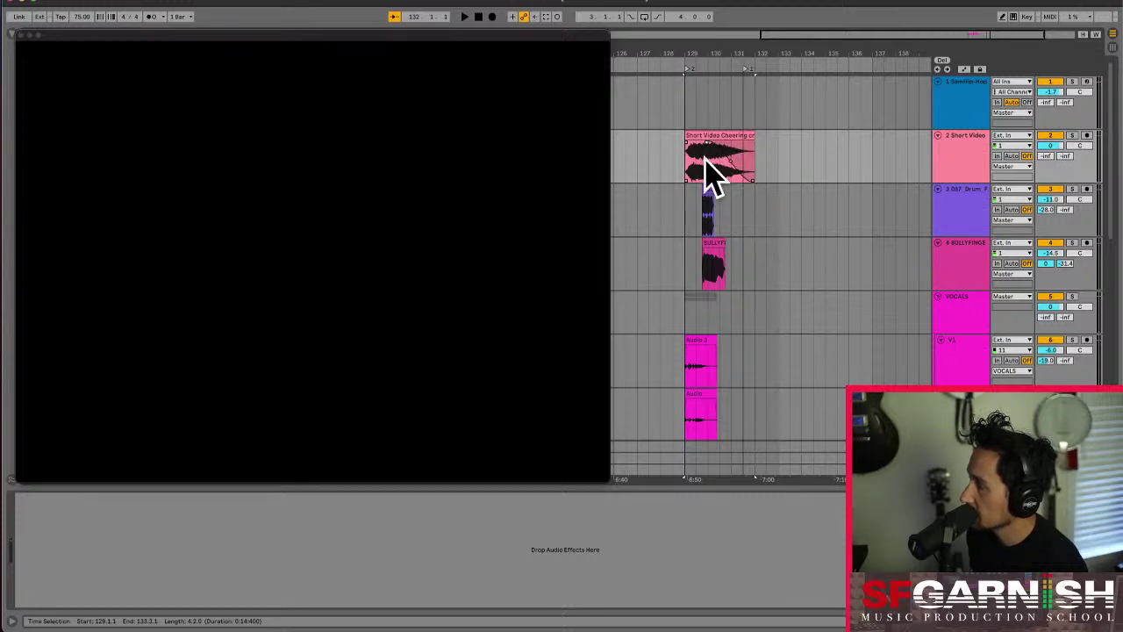
# - Play the arrangement from bar 129 to preview the trimmed crowd clip, and close the video window
pyautogui.click(693, 181)
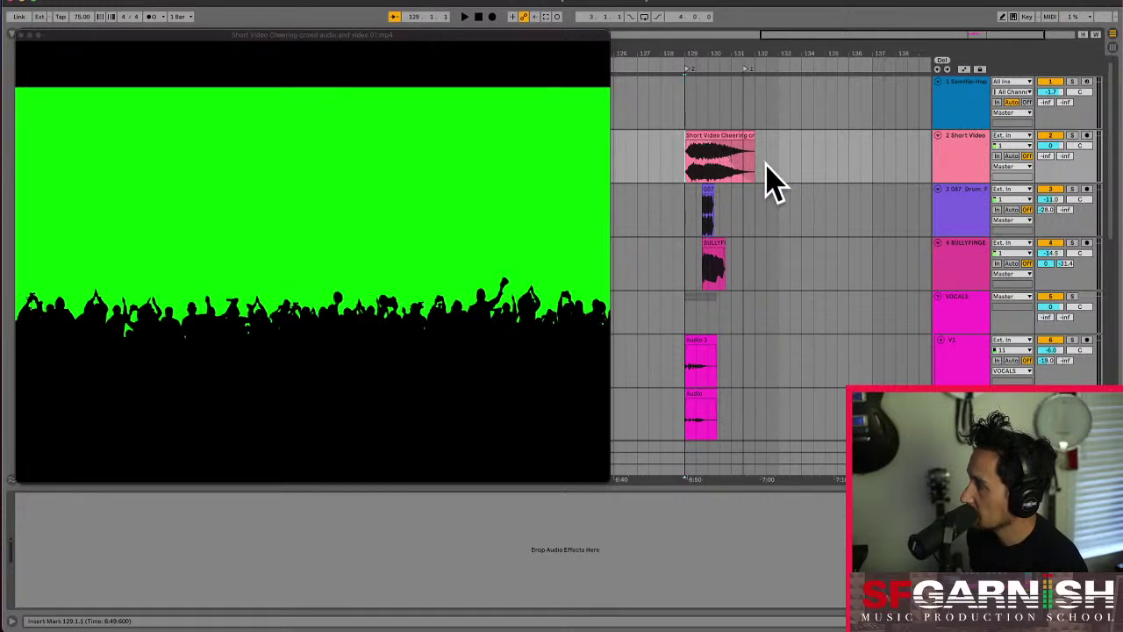
pyautogui.press('space')
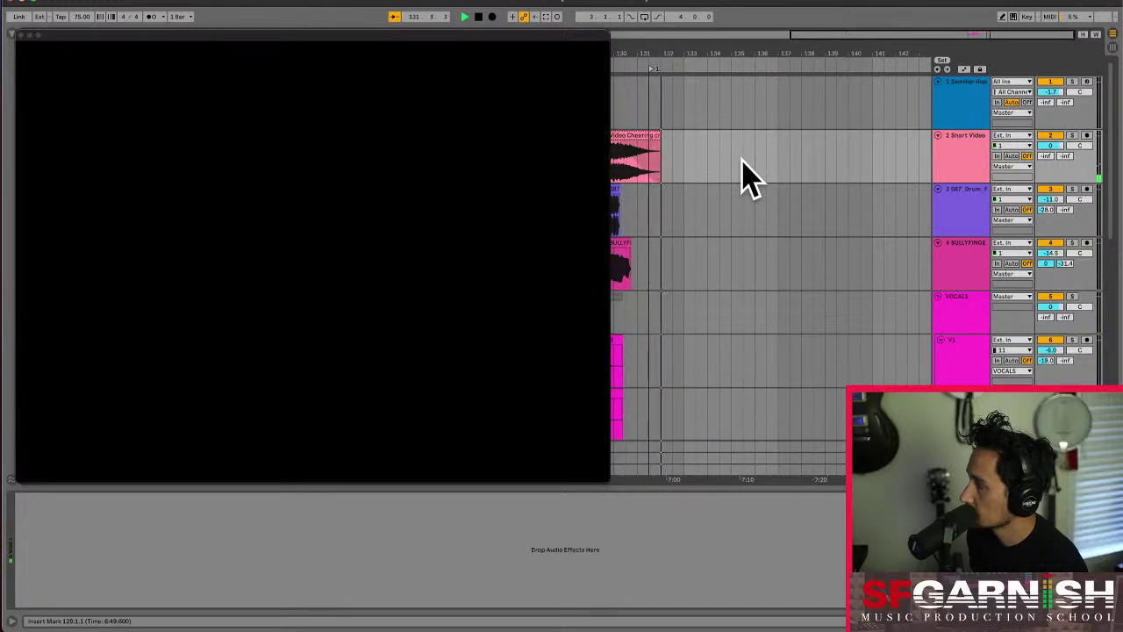
pyautogui.press('space')
pyautogui.click(741, 176)
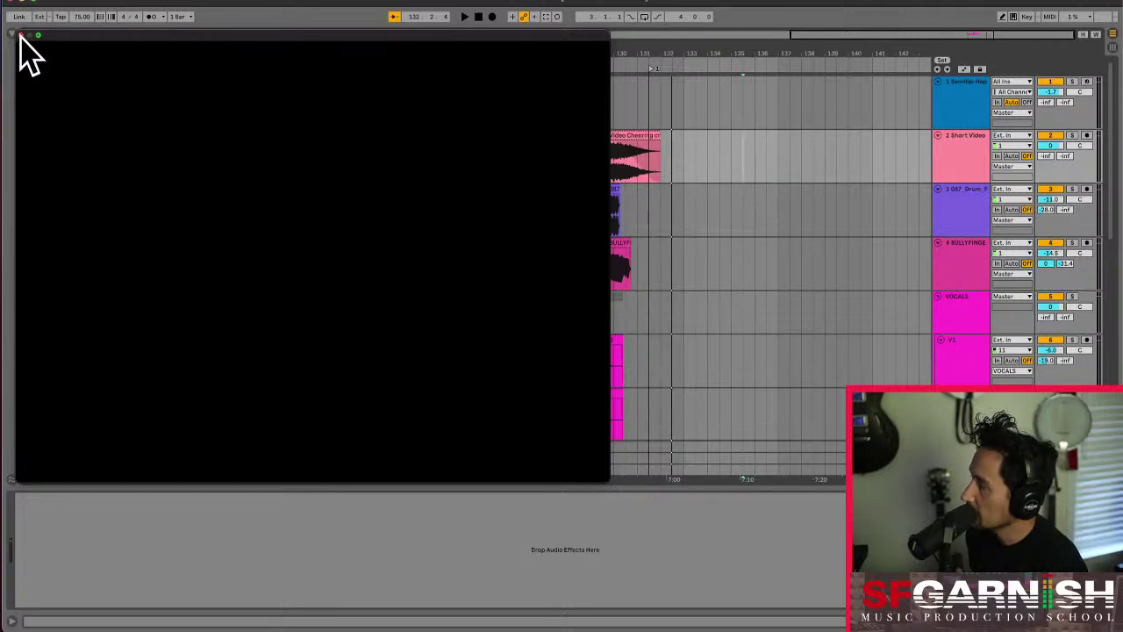
pyautogui.moveTo(96, 33); pyautogui.dragTo(125, 0)
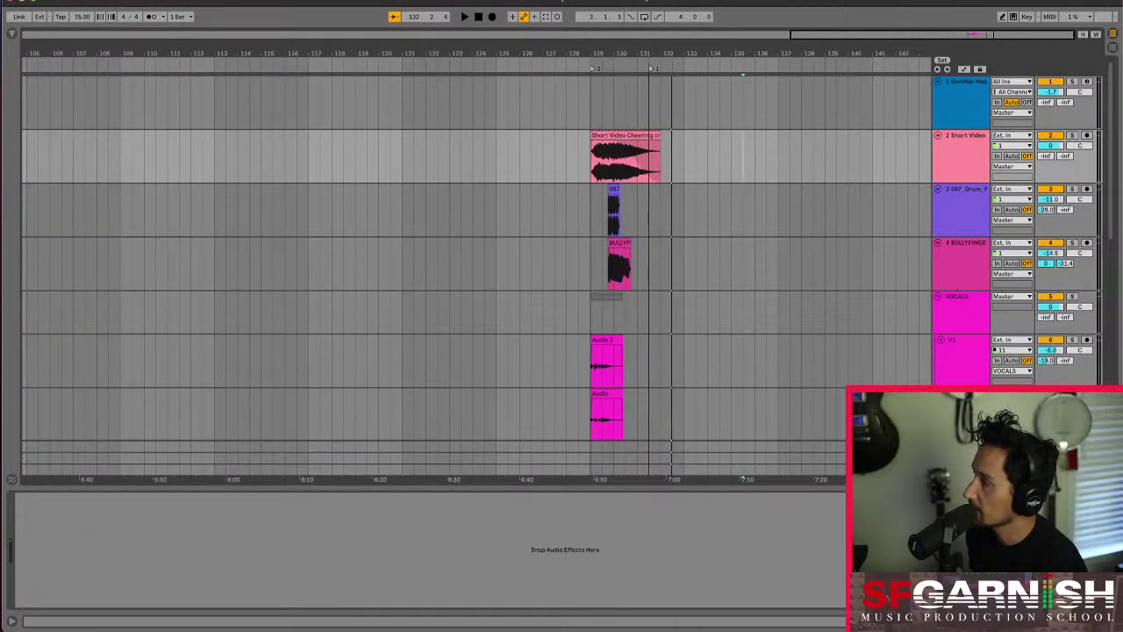
# - Move the end locator to bar 132 at the crowd clip's end, and rename the two locators Start and Stop
pyautogui.moveTo(594, 176); pyautogui.dragTo(659, 171)
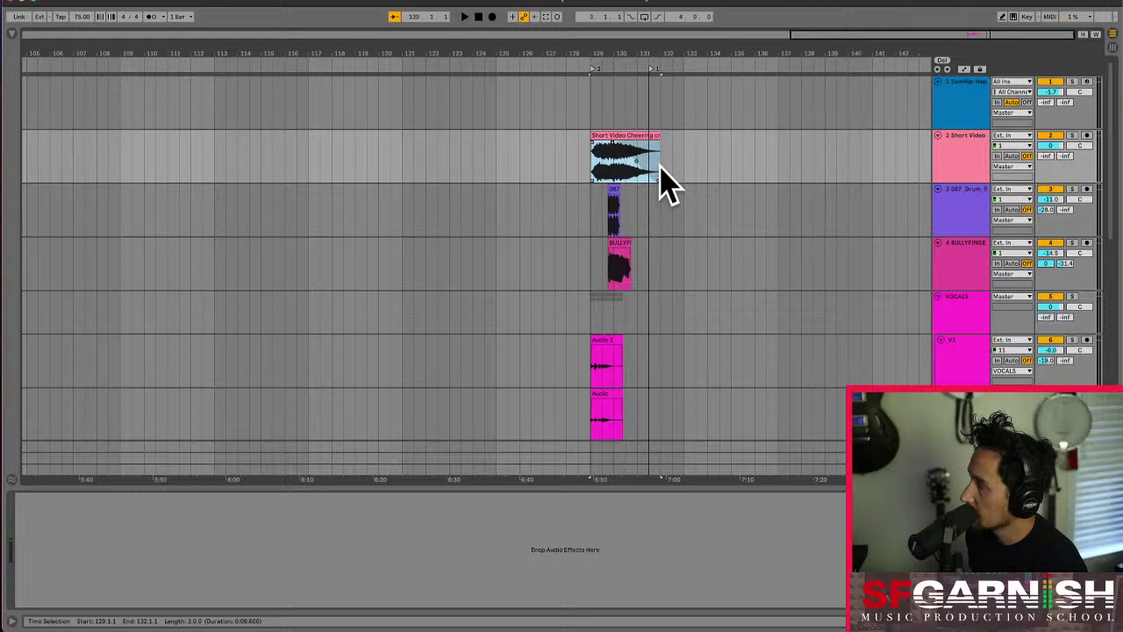
pyautogui.click(654, 71)
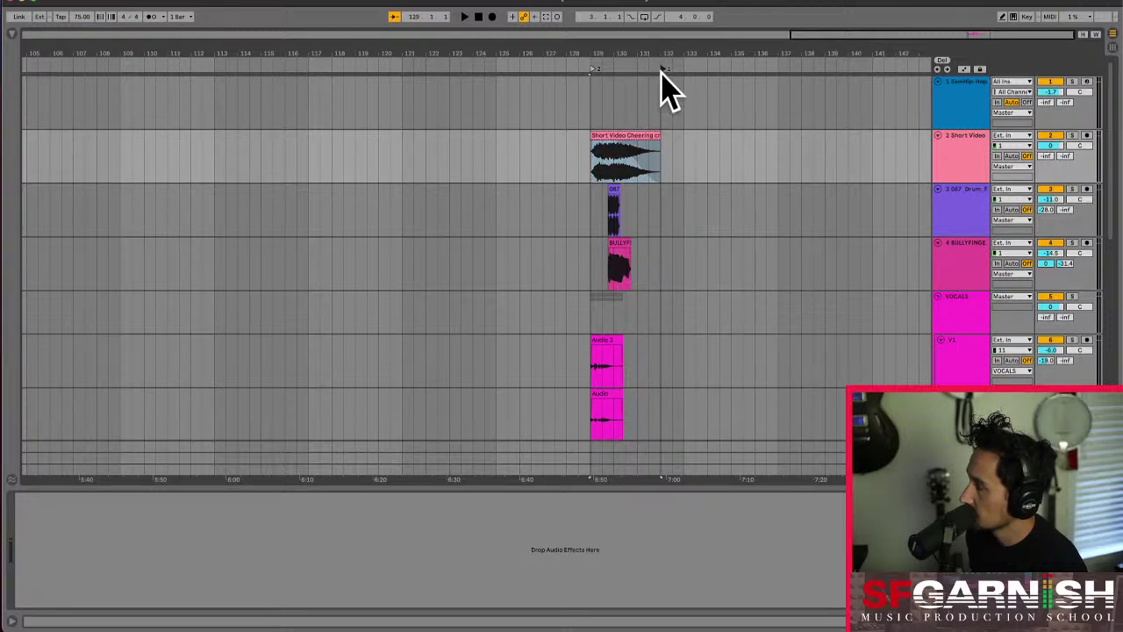
pyautogui.moveTo(660, 174)
pyautogui.mouseDown()
pyautogui.moveTo(594, 180)
pyautogui.moveTo(660, 180)
pyautogui.mouseUp()
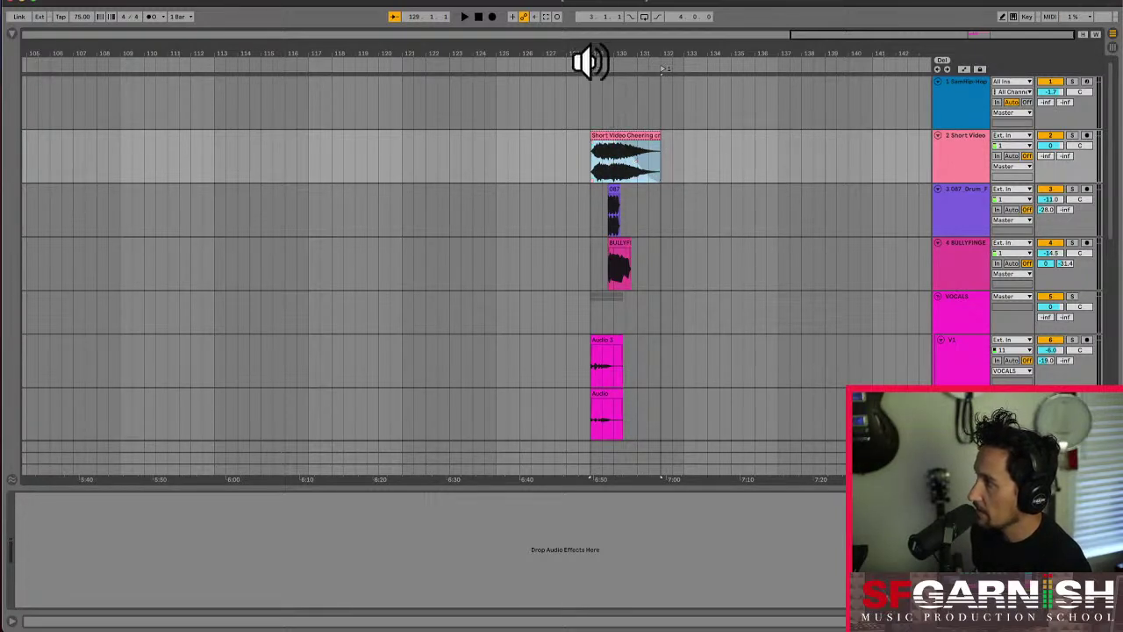
pyautogui.click(594, 109)
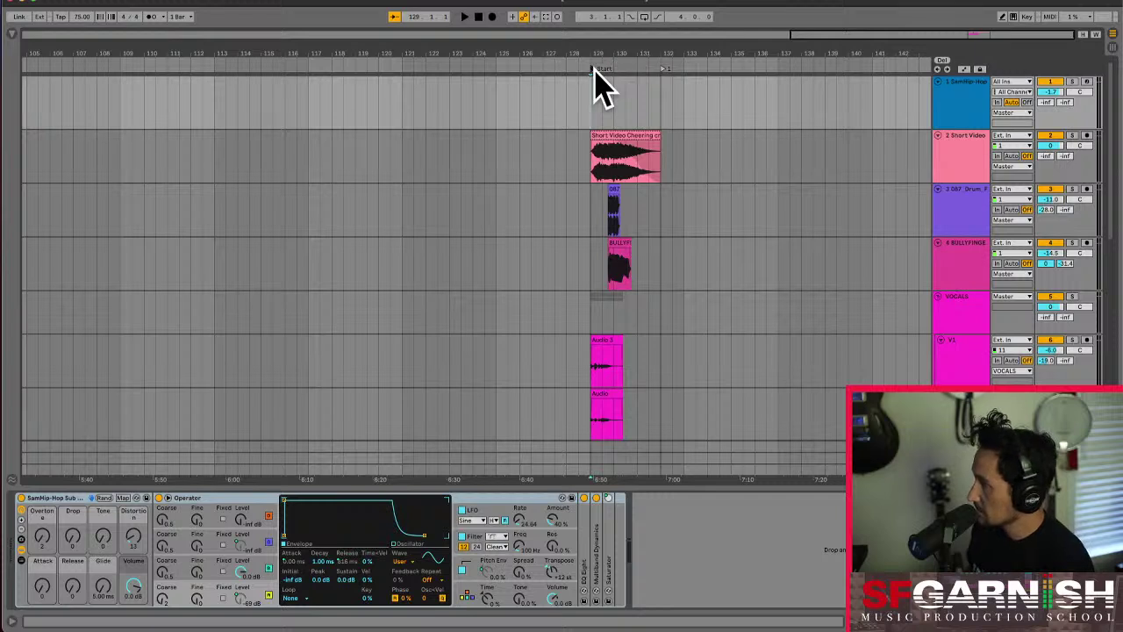
pyautogui.click(662, 71)
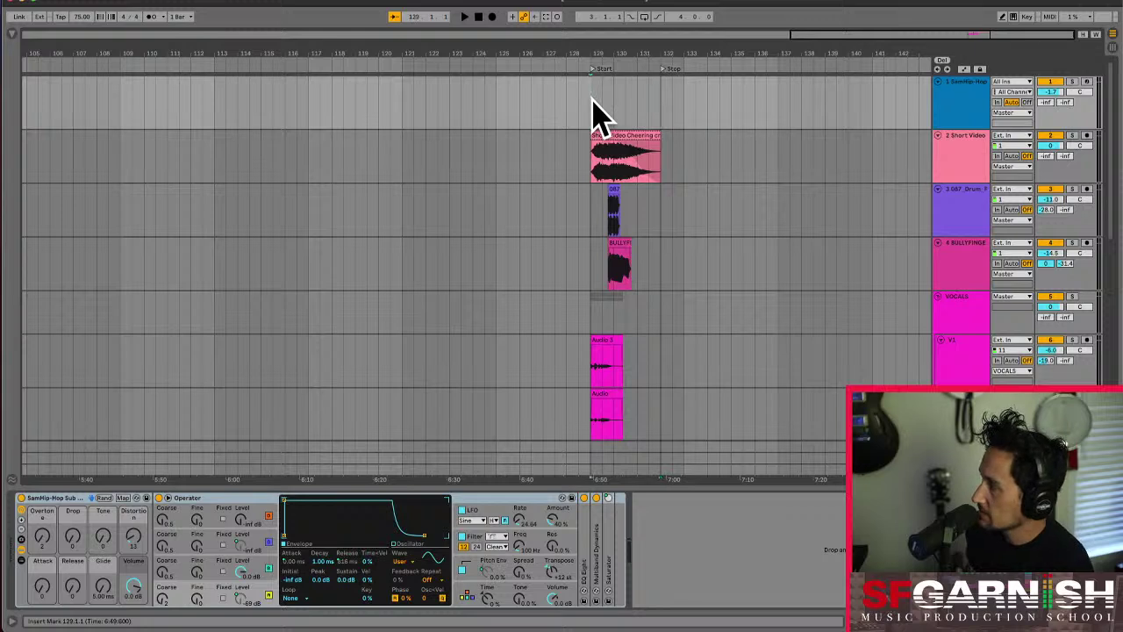
# - Export bars 129 to 132 of the arrangement as WAV audio and MPEG-4 video, saved as "West Coast Audio Video Crowd 02"
pyautogui.moveTo(591, 113); pyautogui.dragTo(663, 114)
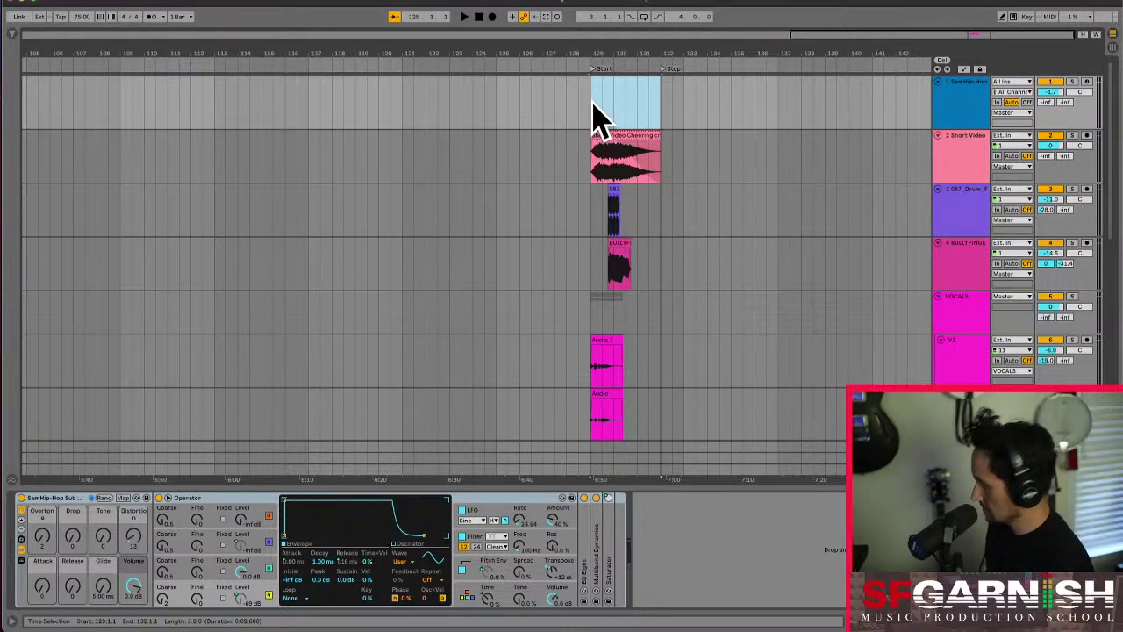
pyautogui.hotkey('ctrl', 'shift', 'r')
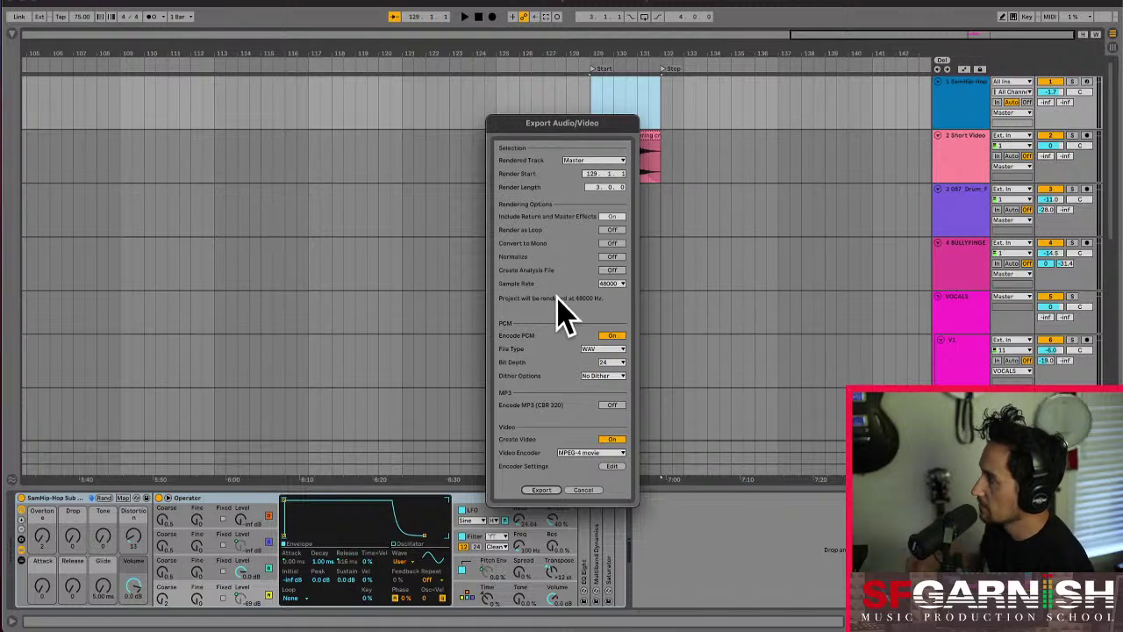
pyautogui.click(542, 490)
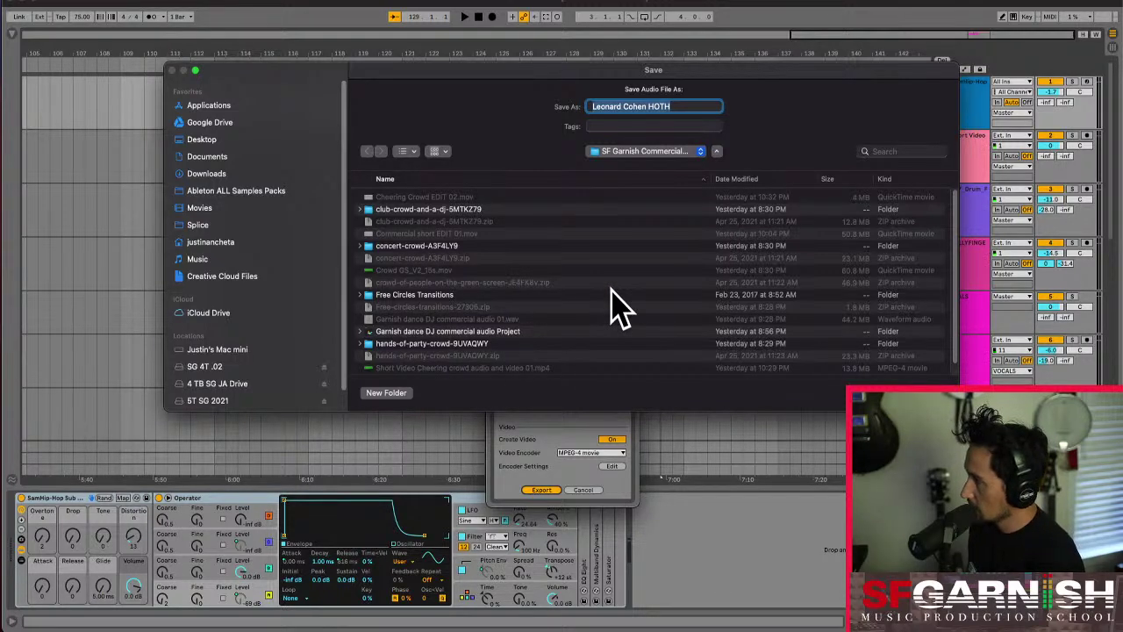
pyautogui.press('BackSpace')
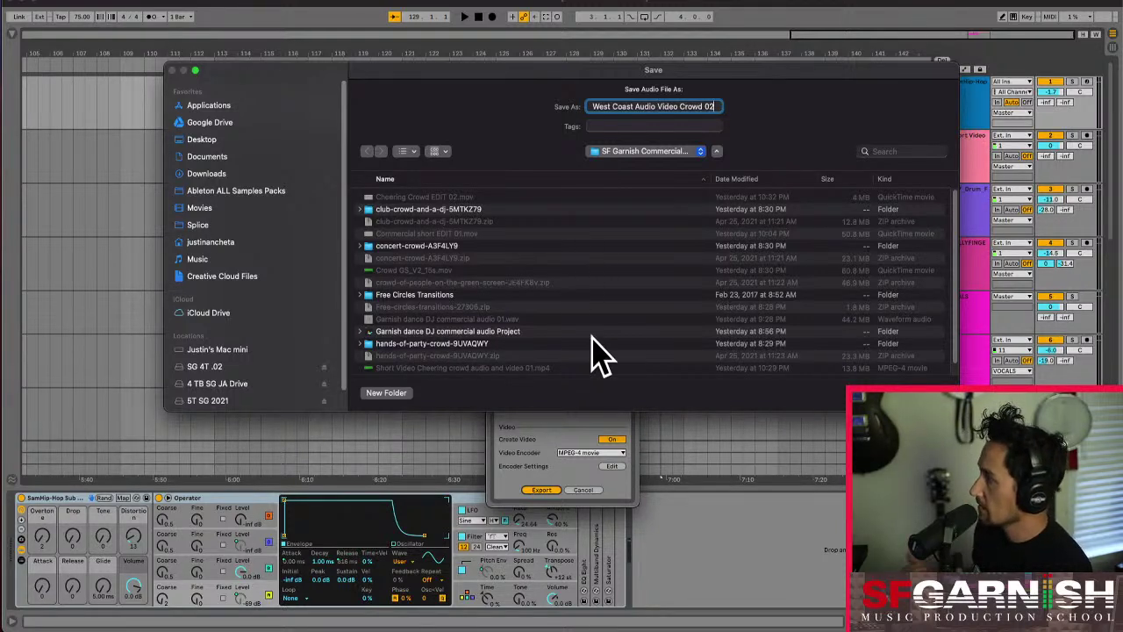
pyautogui.scroll(-1, 601, 338)
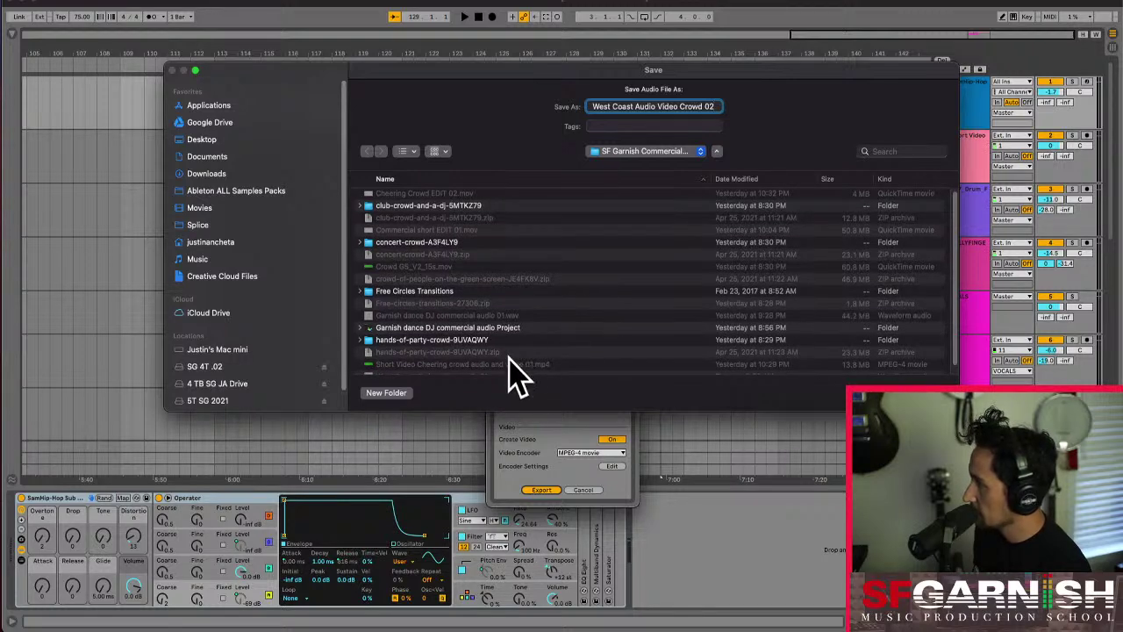
pyautogui.press('Return')
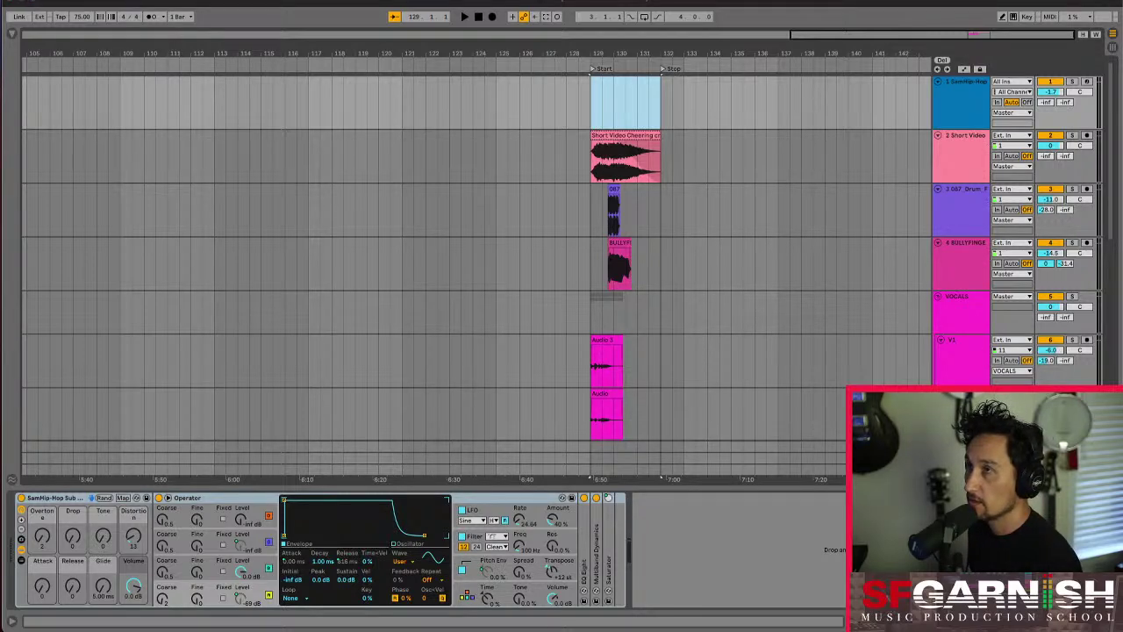
pyautogui.moveTo(1009, 35); pyautogui.dragTo(319, 14)
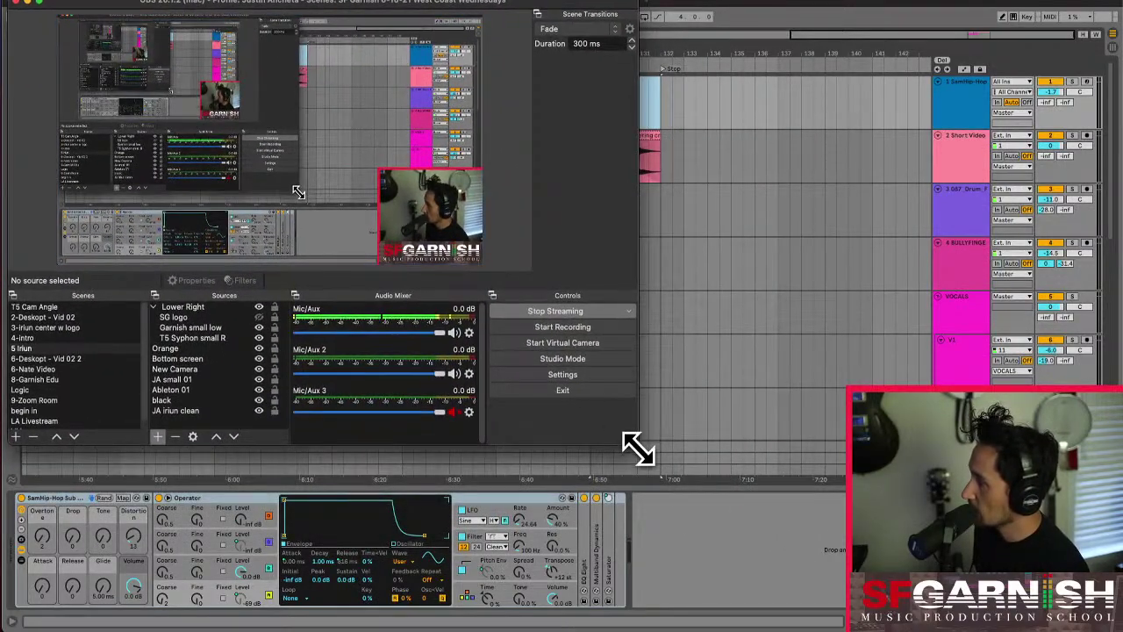
pyautogui.moveTo(641, 449); pyautogui.dragTo(1119, 623)
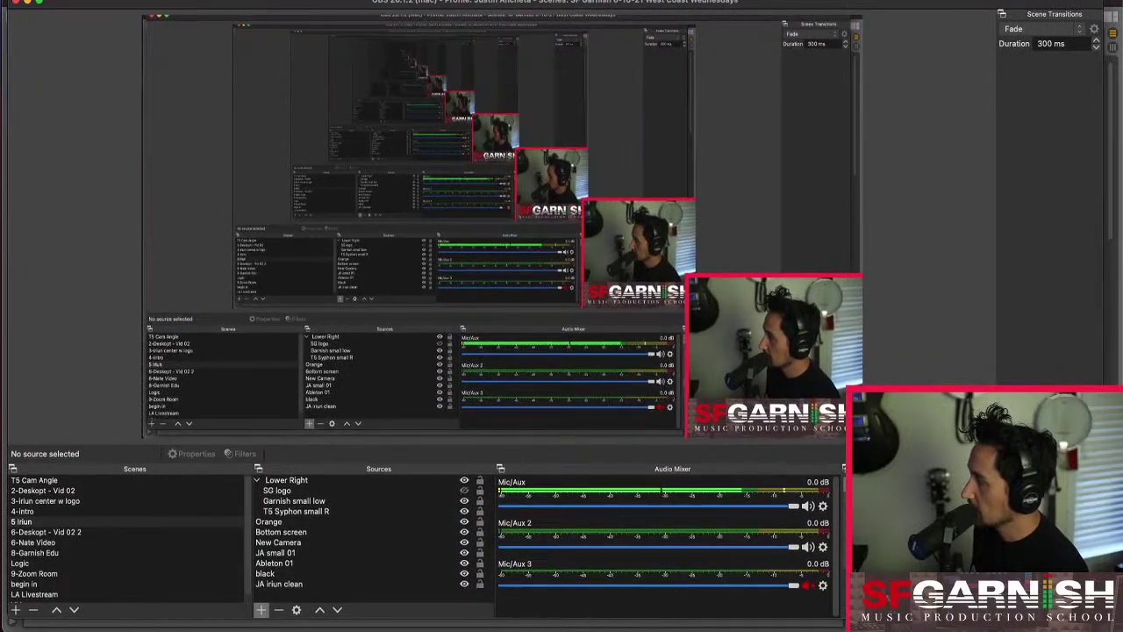
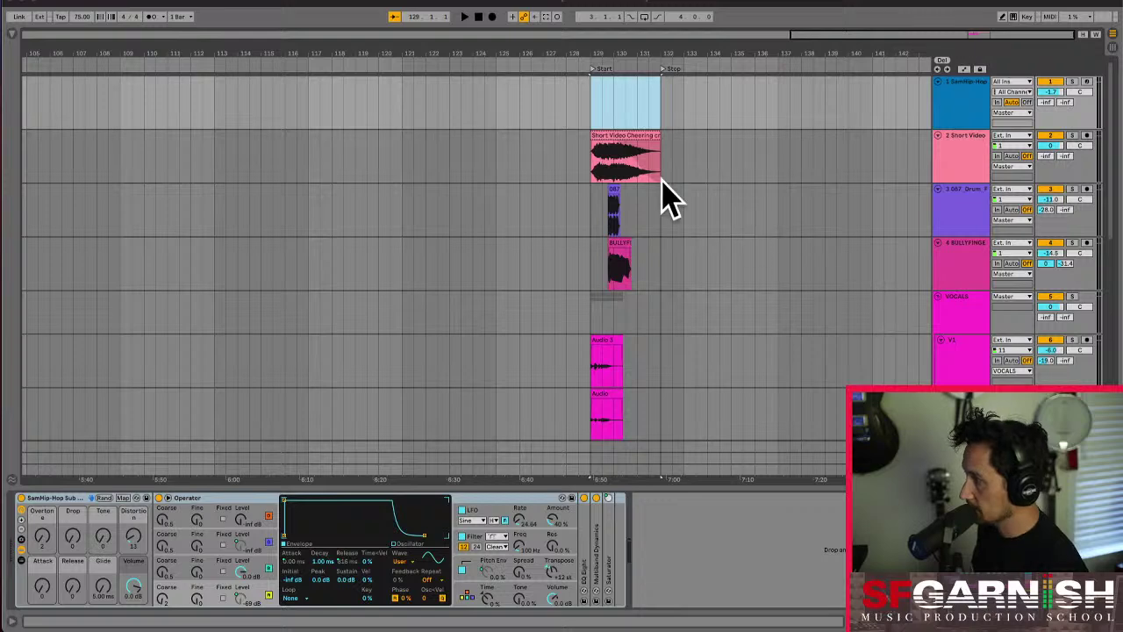
# - Switch to Session View and deactivate the Short Video crowd track
pyautogui.click(594, 163)
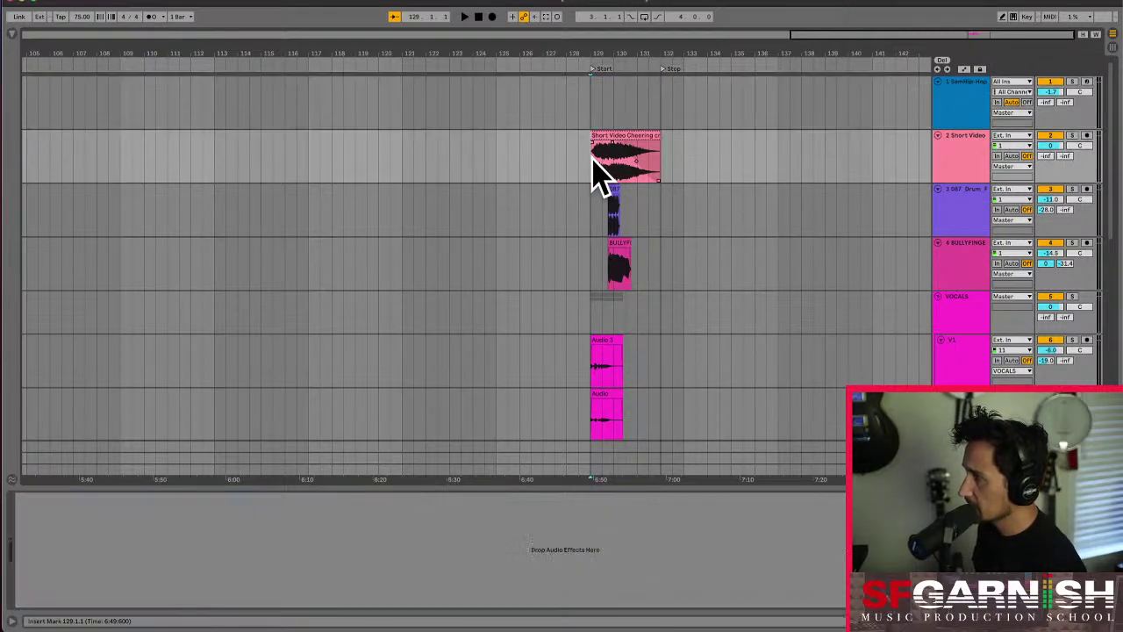
pyautogui.press('Tab')
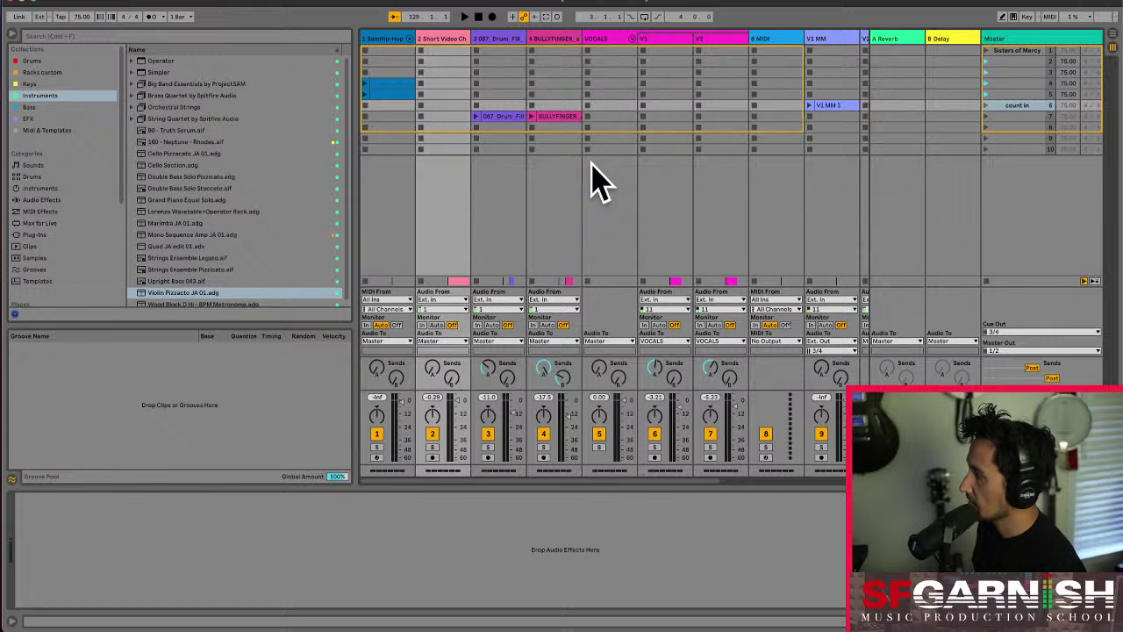
pyautogui.click(445, 38)
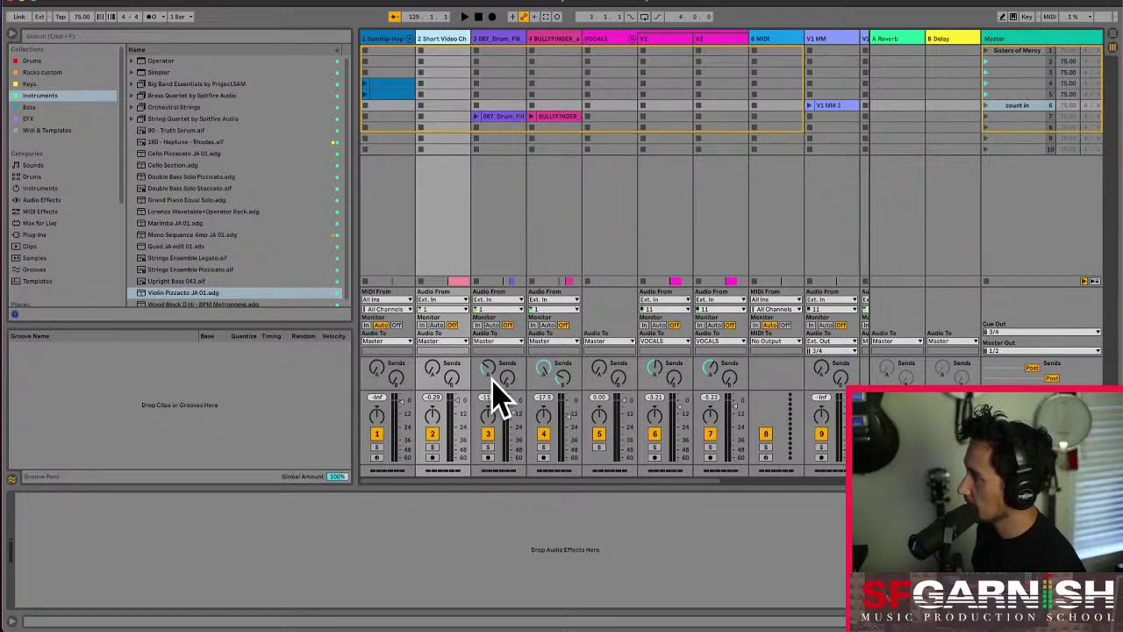
pyautogui.click(431, 434)
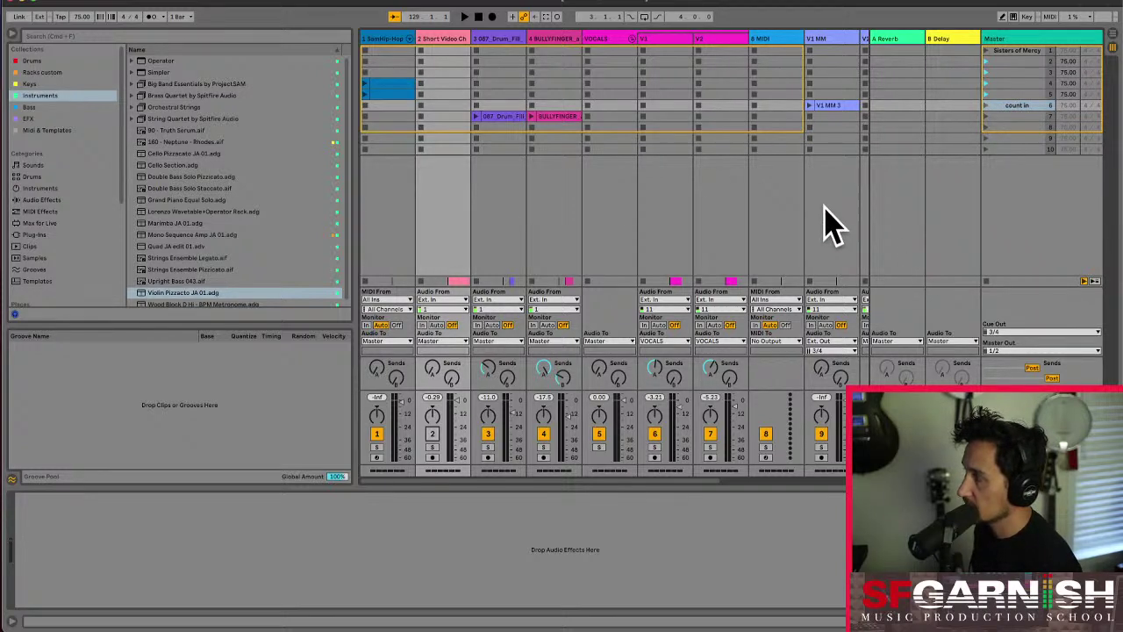
# - Hide the browser to make room for the full row of session tracks
pyautogui.click(552, 118)
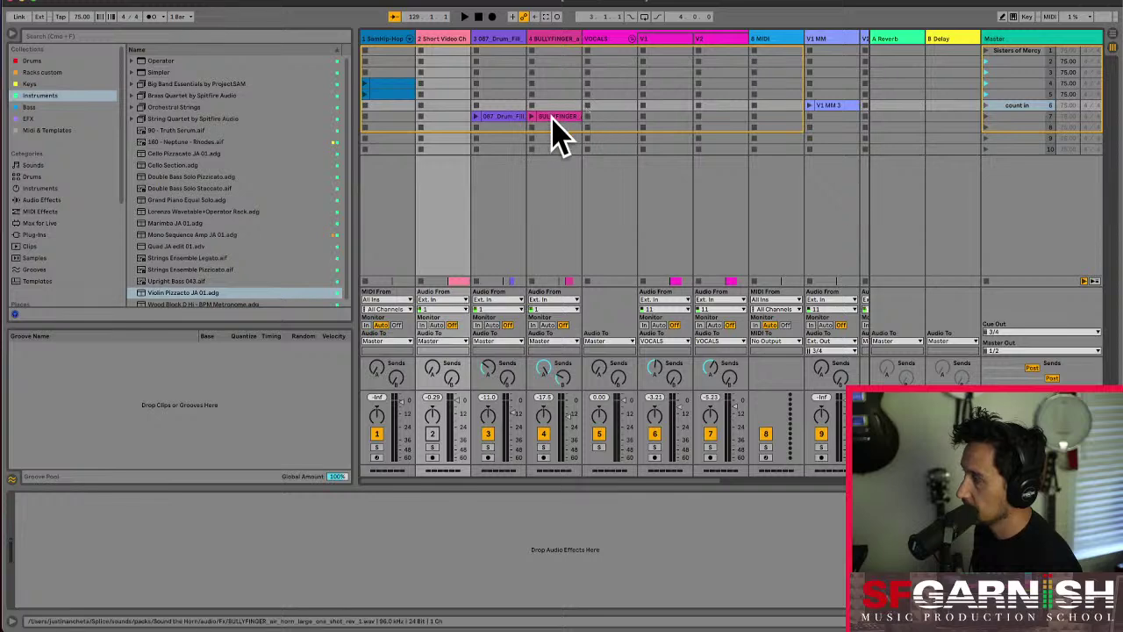
pyautogui.moveTo(596, 480); pyautogui.dragTo(818, 481)
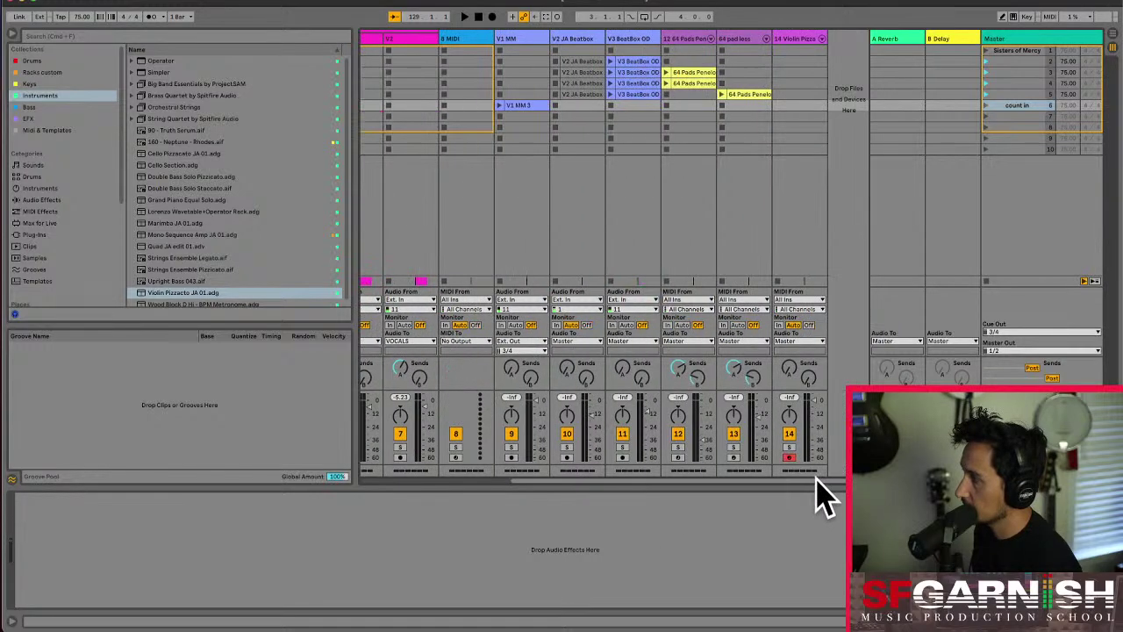
pyautogui.click(11, 35)
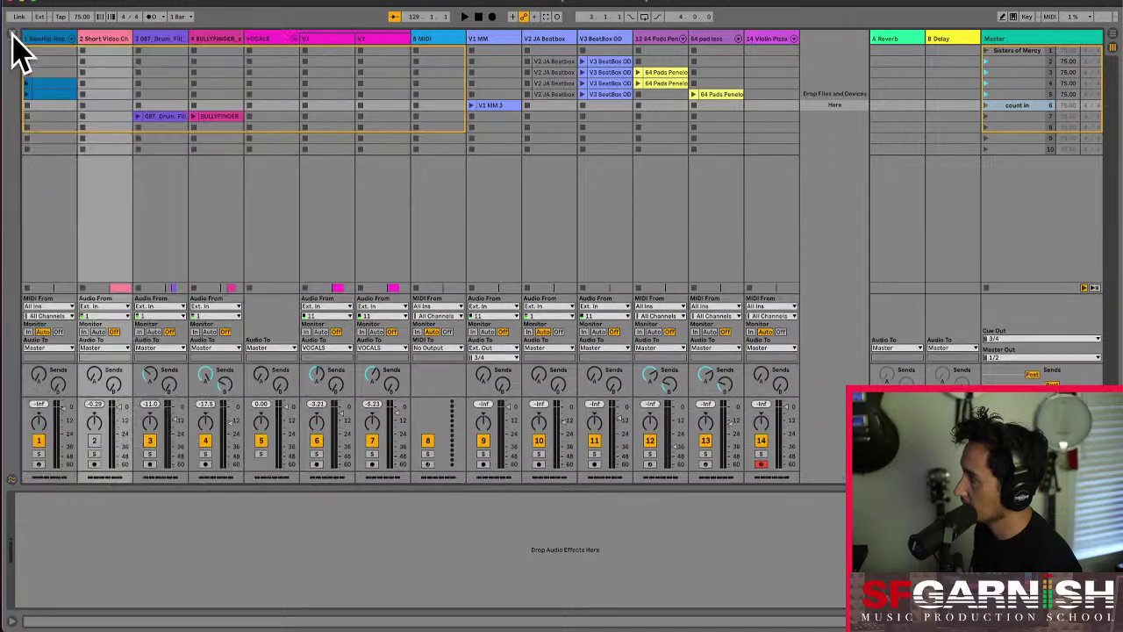
# - Launch the "count in" scene to audition its V1 MM 3 clip, and stop playback
pyautogui.click(499, 107)
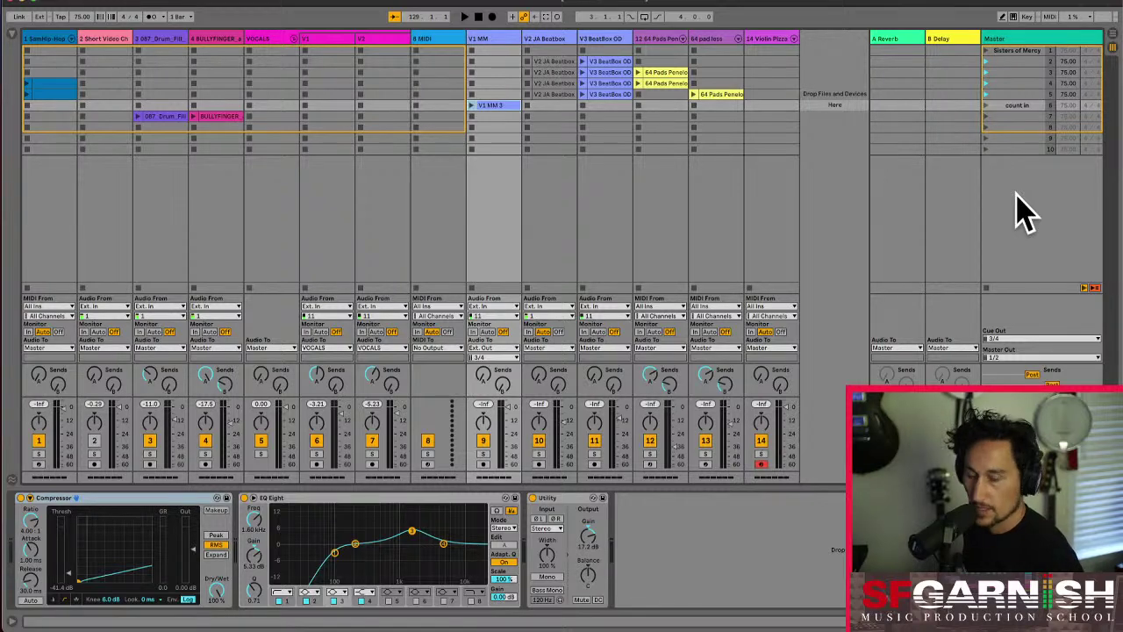
pyautogui.press('Return')
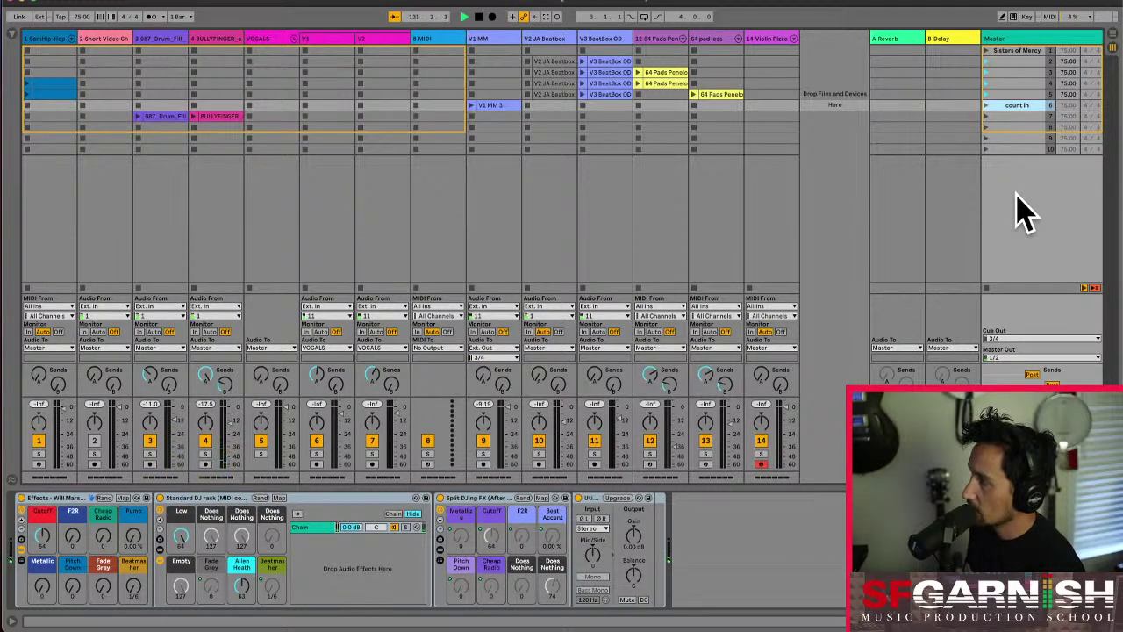
pyautogui.press('space')
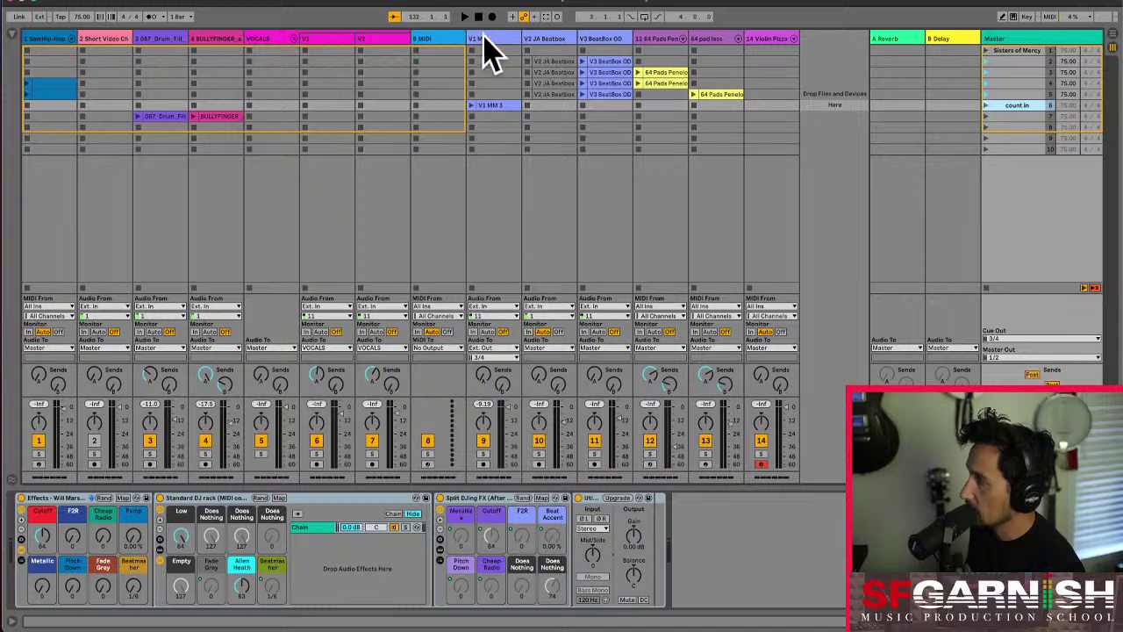
# - Rename the V1 MM track Cue Headphones and move it after the Violin Pizza track
pyautogui.click(483, 39)
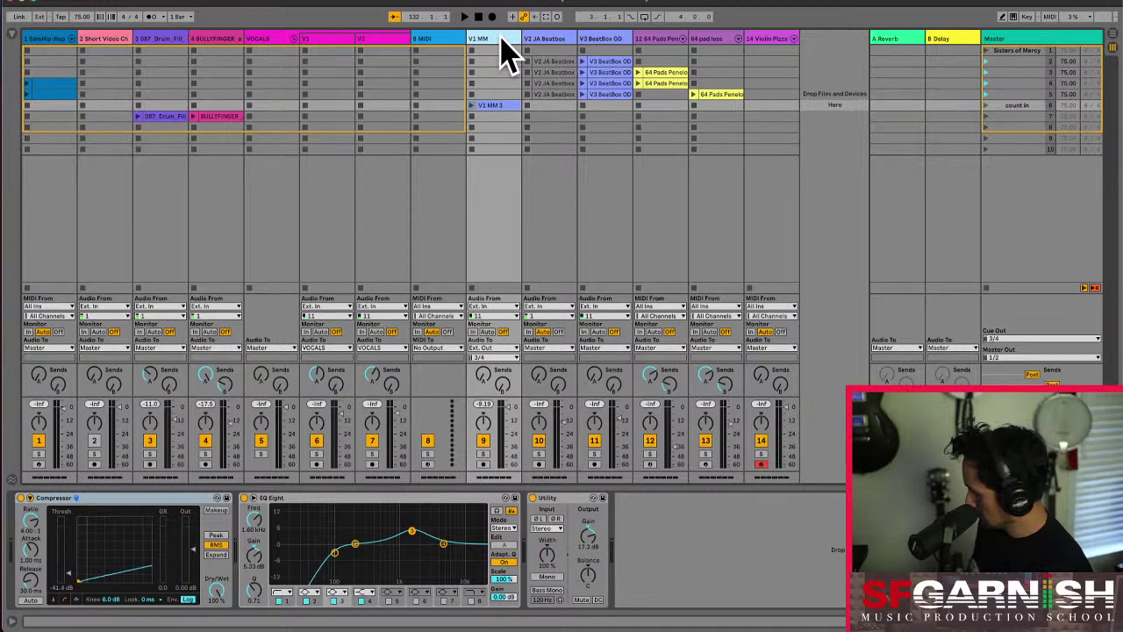
pyautogui.hotkey('ctrl', 'r')
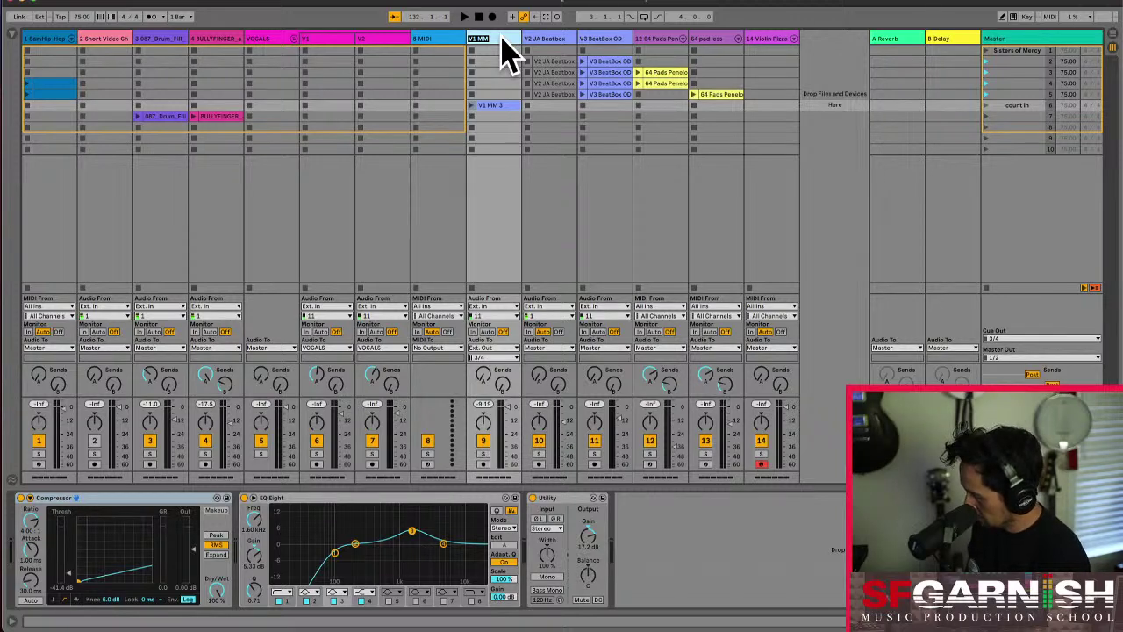
pyautogui.write('Cue Headphones')
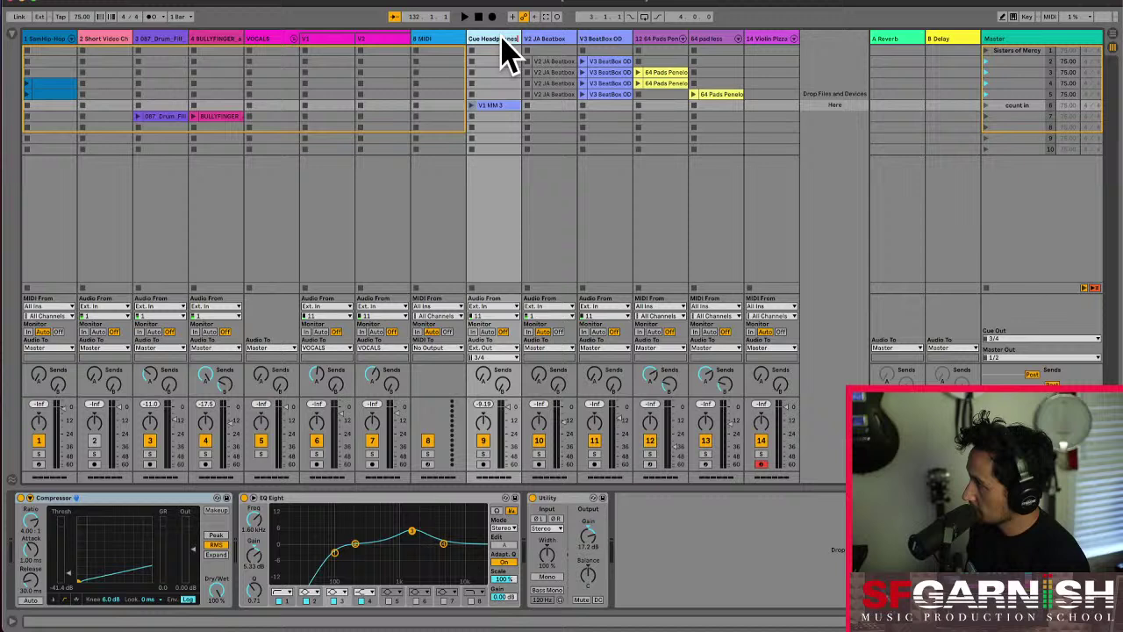
pyautogui.press('Return')
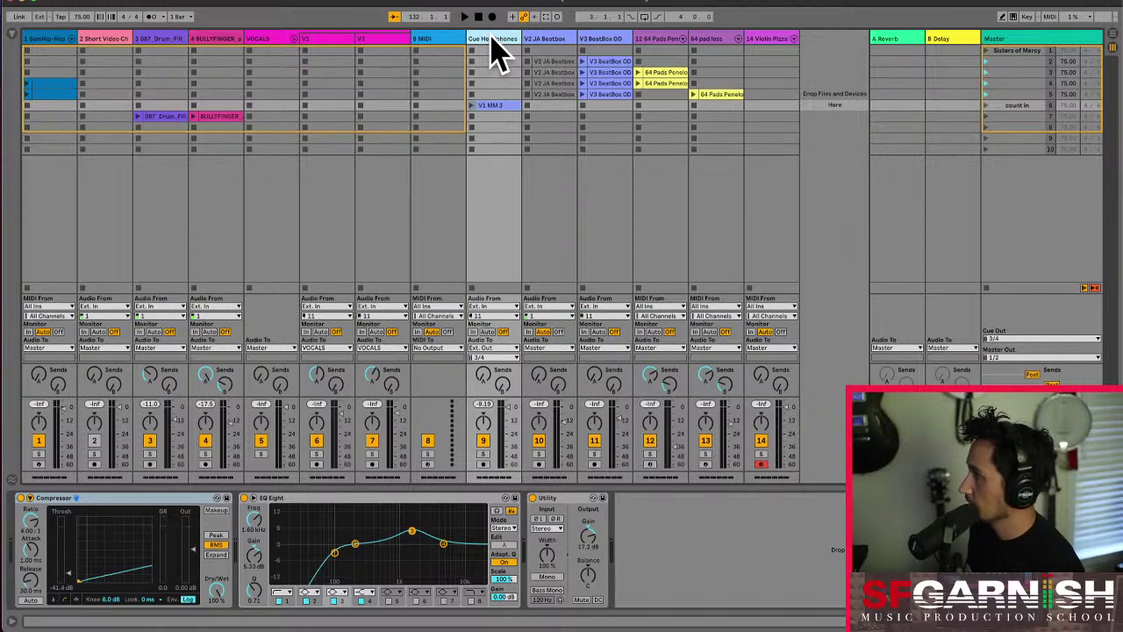
pyautogui.moveTo(492, 53); pyautogui.dragTo(816, 52)
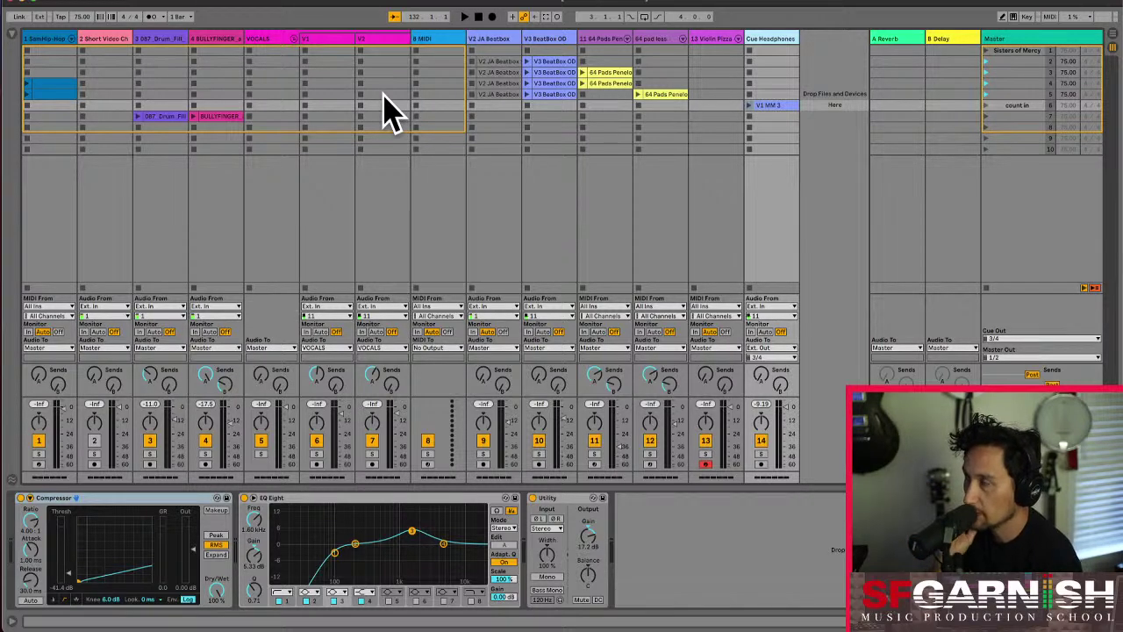
# - Insert a new audio track after V2 JA Beatbox and name it V1 Live
pyautogui.click(498, 106)
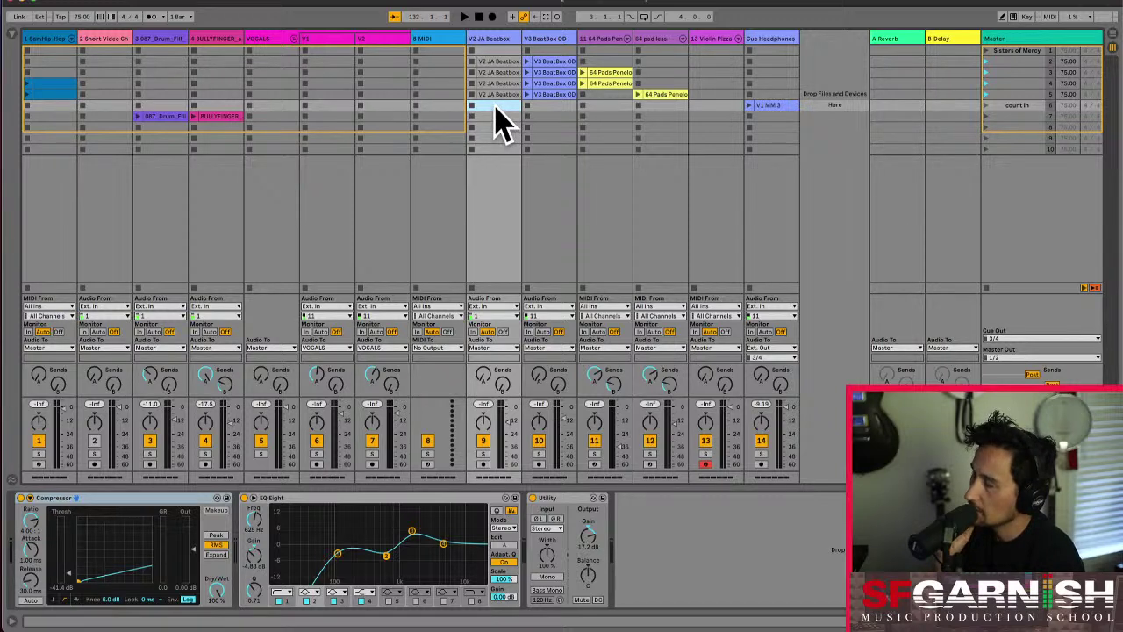
pyautogui.click(497, 38)
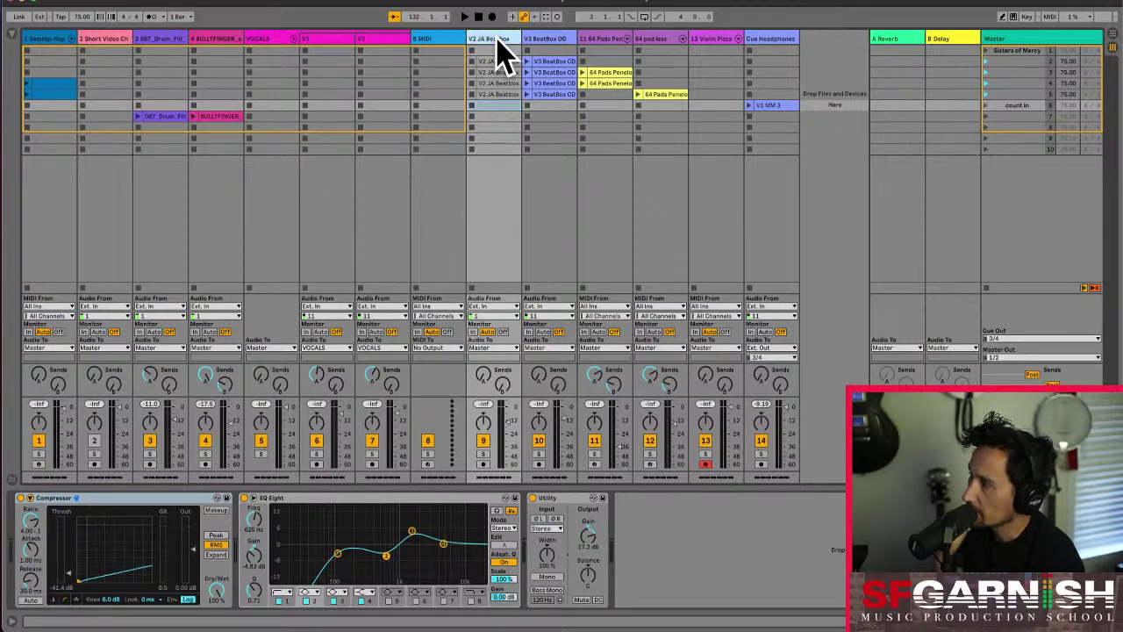
pyautogui.click(770, 39)
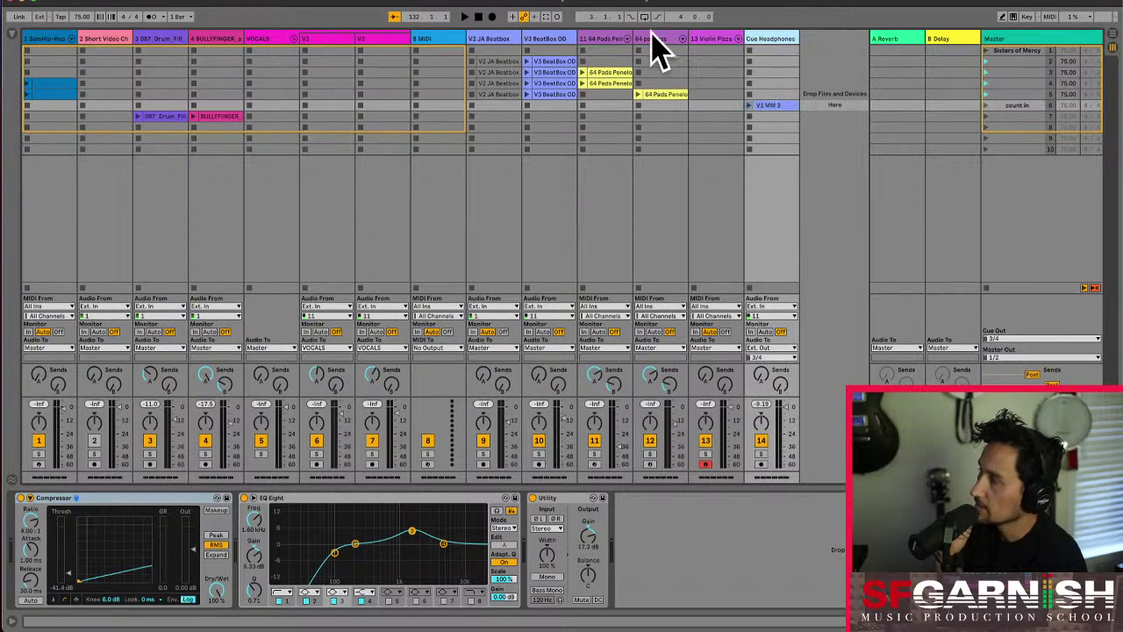
pyautogui.click(502, 39)
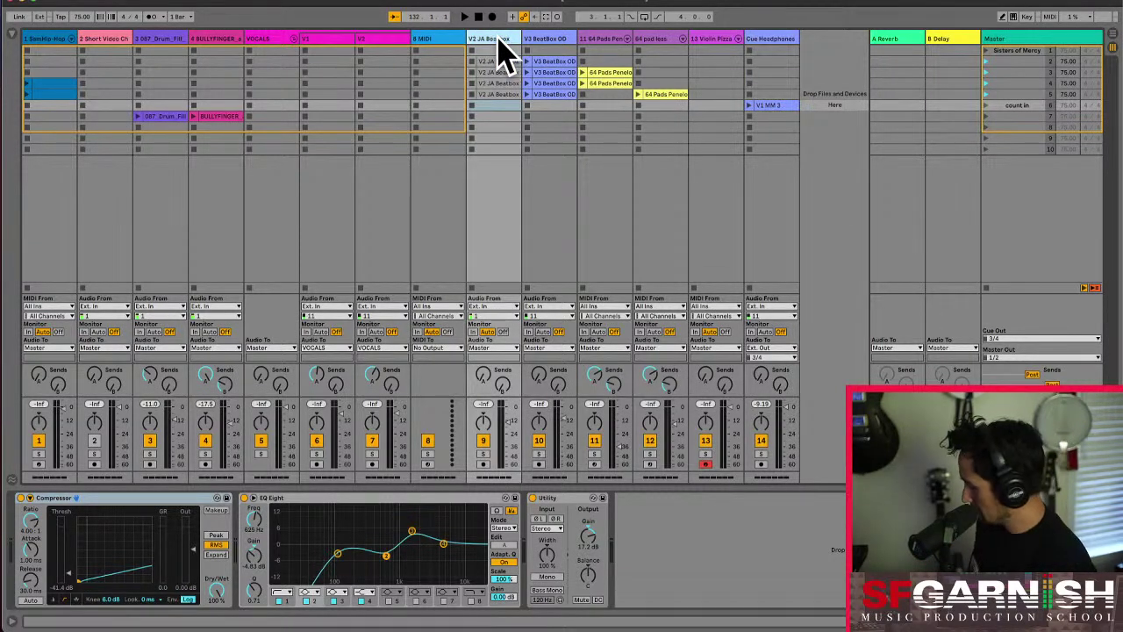
pyautogui.hotkey('ctrl', 't')
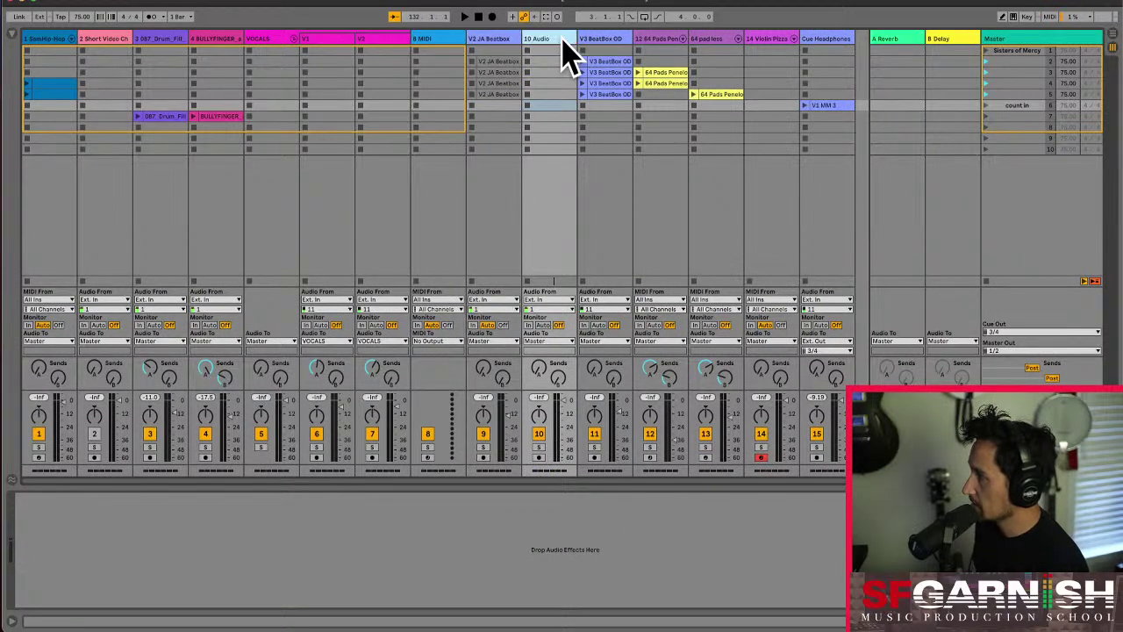
pyautogui.hotkey('ctrl', 'r')
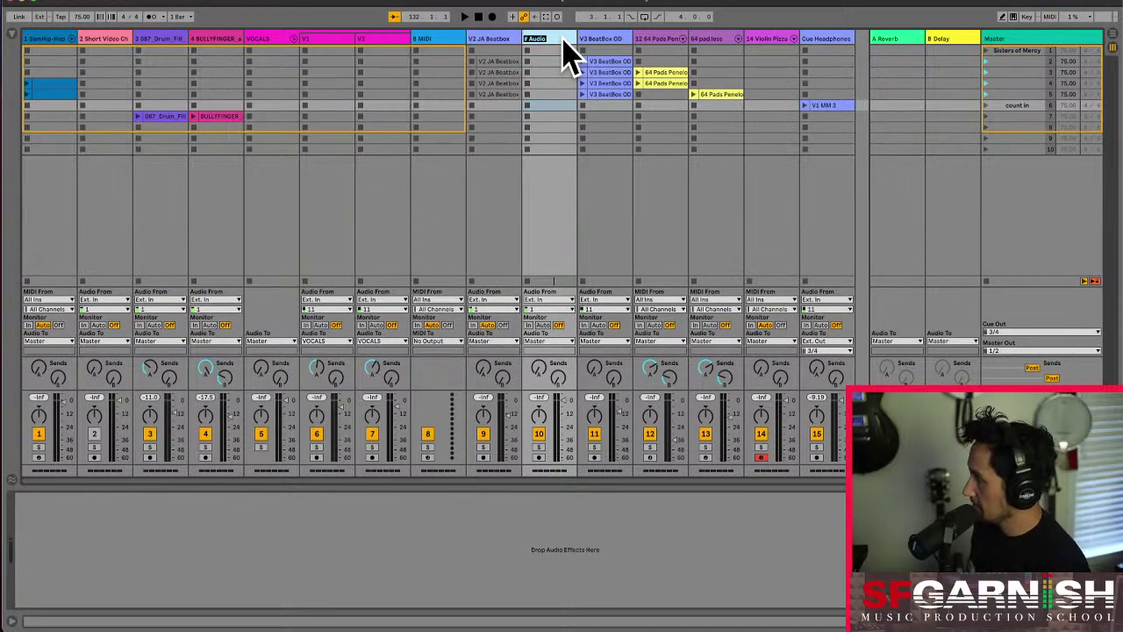
pyautogui.write('V1 Live')
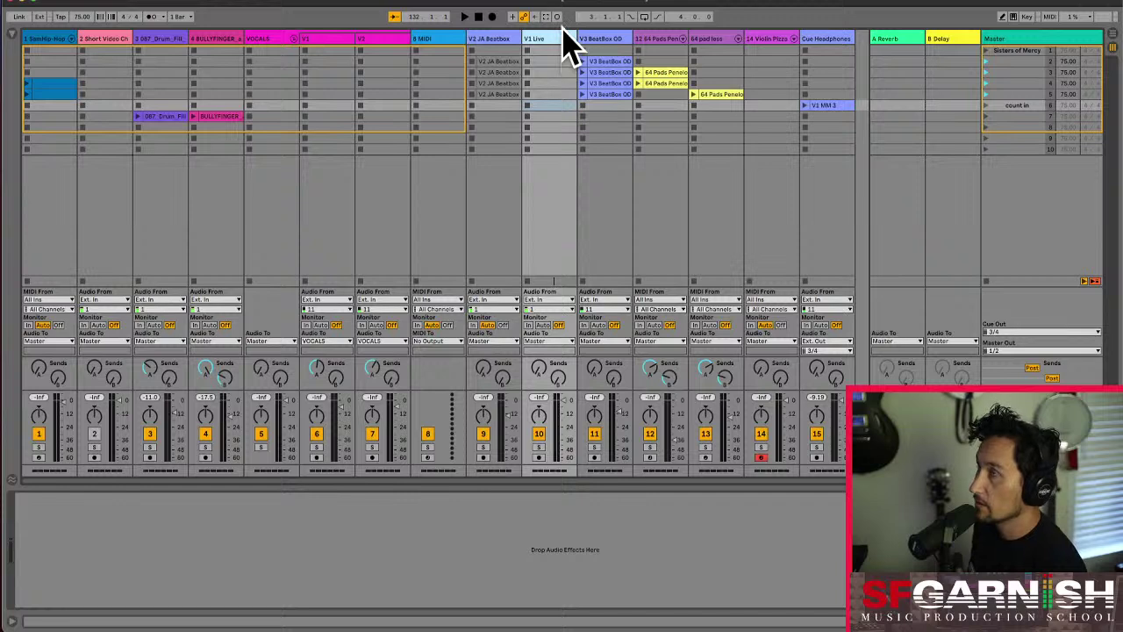
# - Arm the V1 Live track for recording, set its external input channel to 11, and set its monitoring to Auto
pyautogui.click(539, 457)
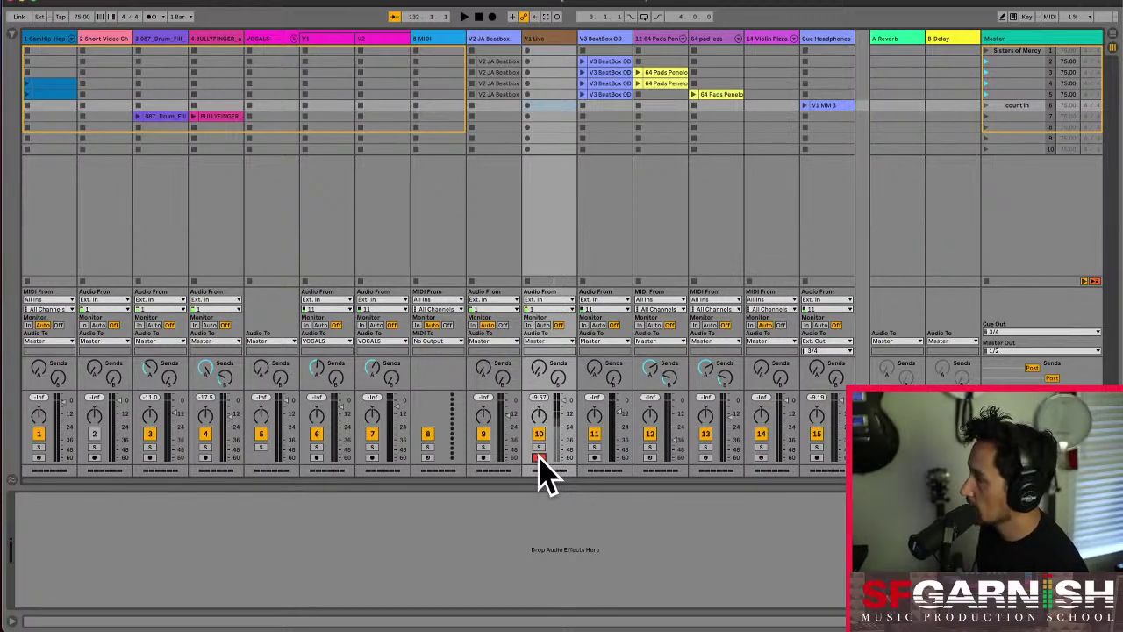
pyautogui.click(553, 310)
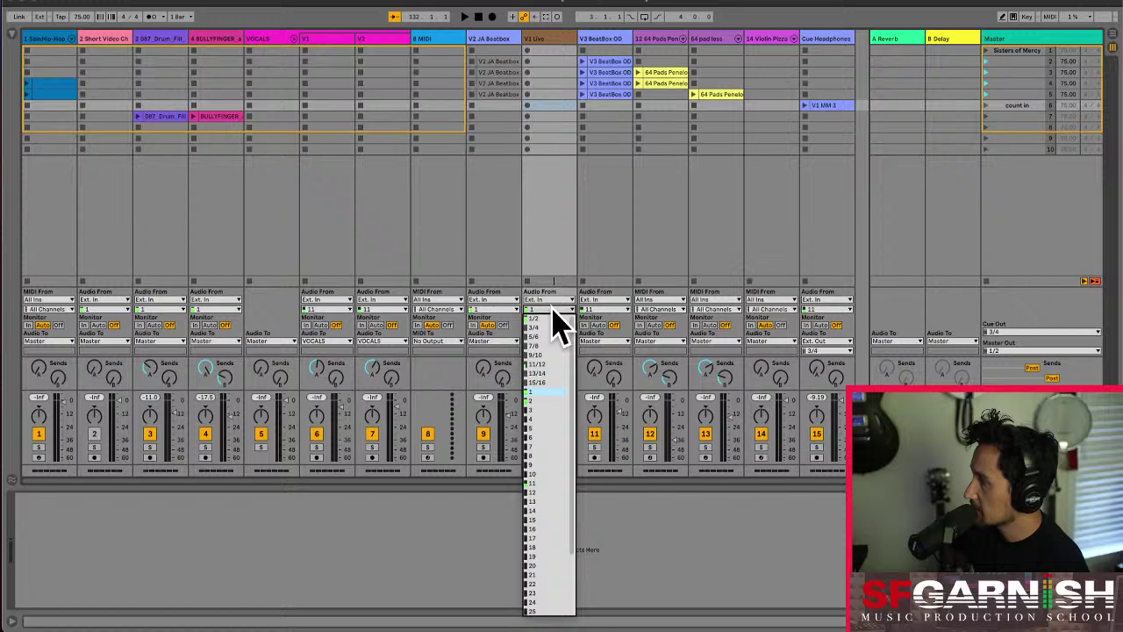
pyautogui.click(549, 481)
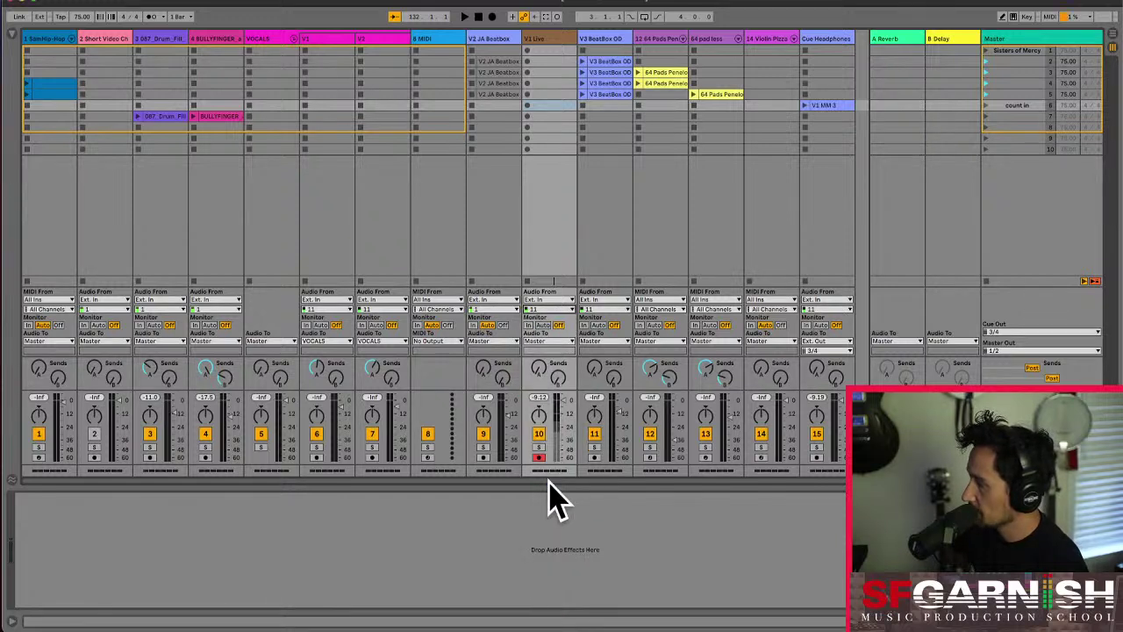
pyautogui.click(541, 325)
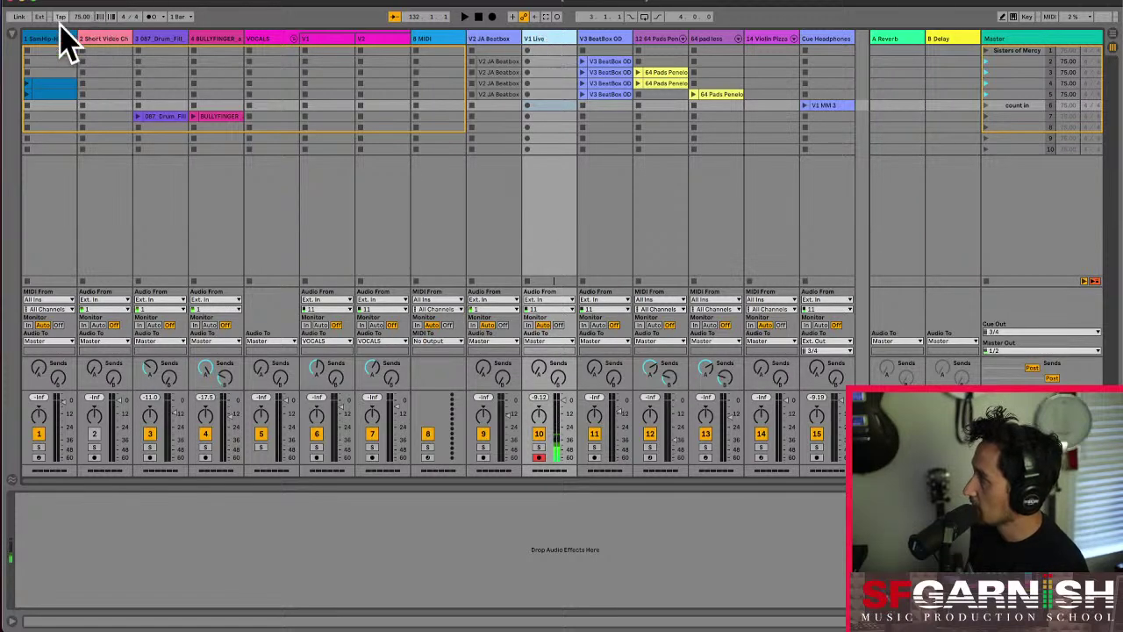
# - Load the JA VOCS RACK EFX on.02.adg preset from the Racks custom collection onto the V1 Live track
pyautogui.click(11, 33)
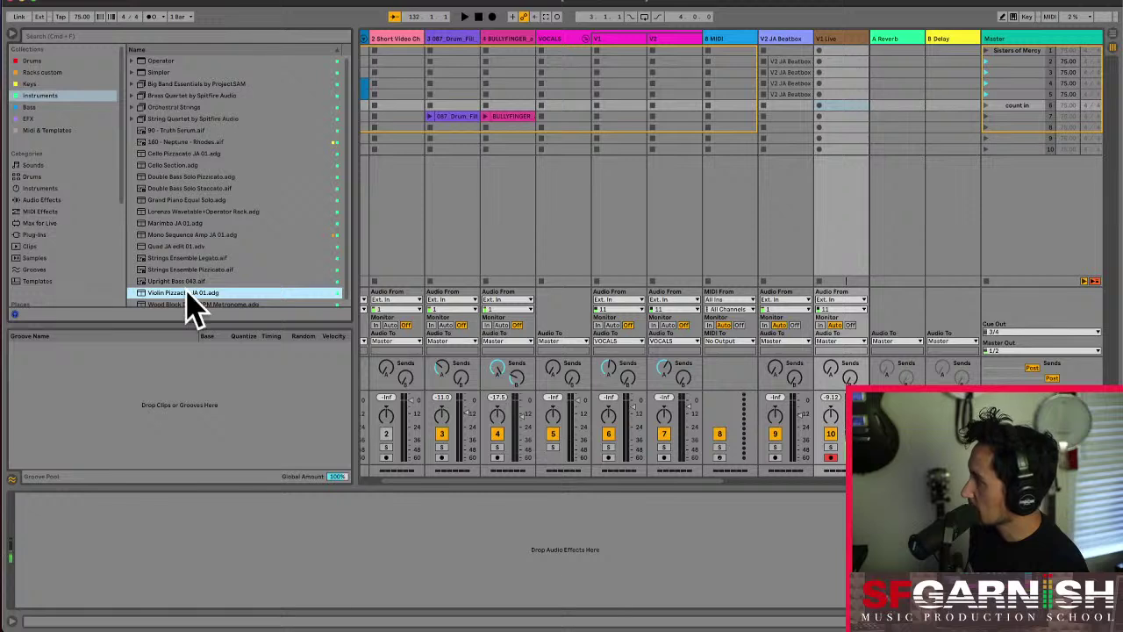
pyautogui.click(42, 119)
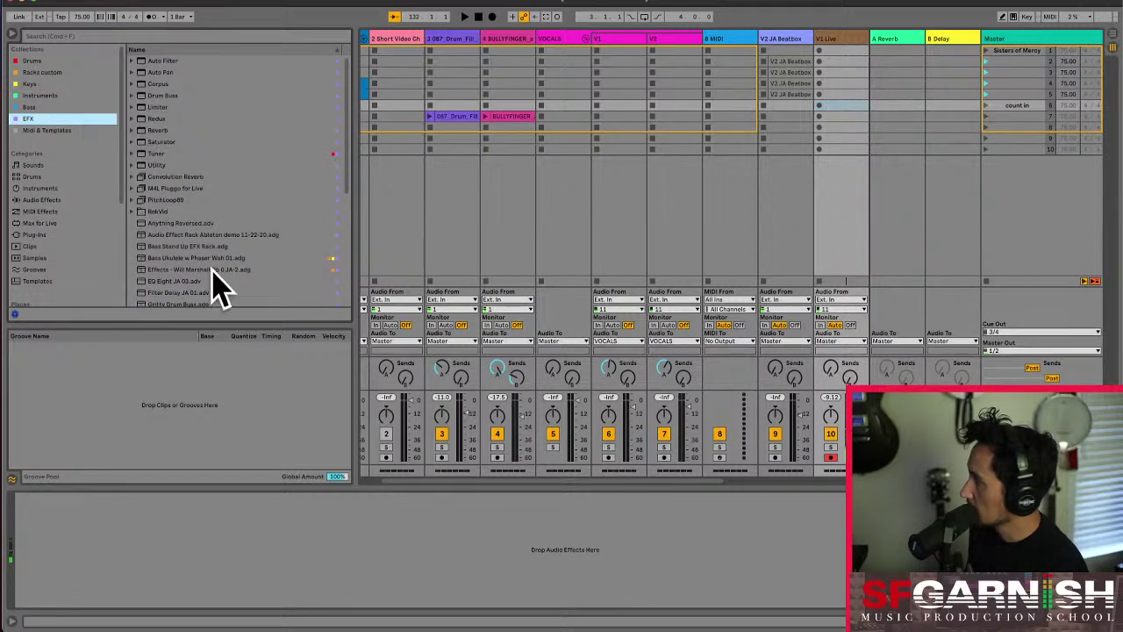
pyautogui.scroll(-6, 216, 283)
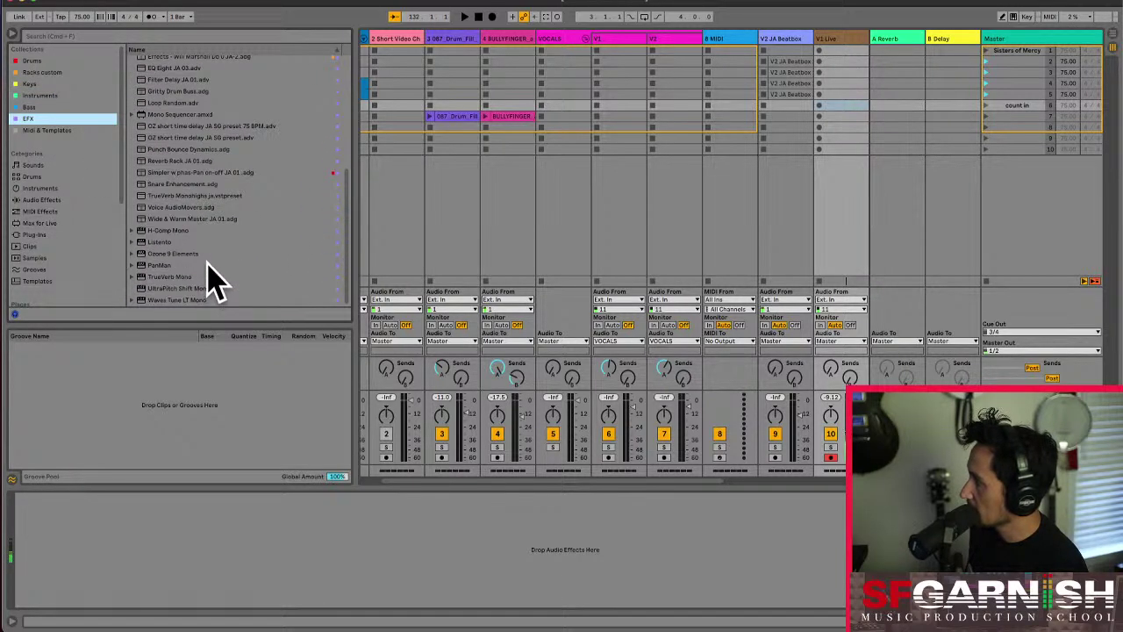
pyautogui.click(39, 72)
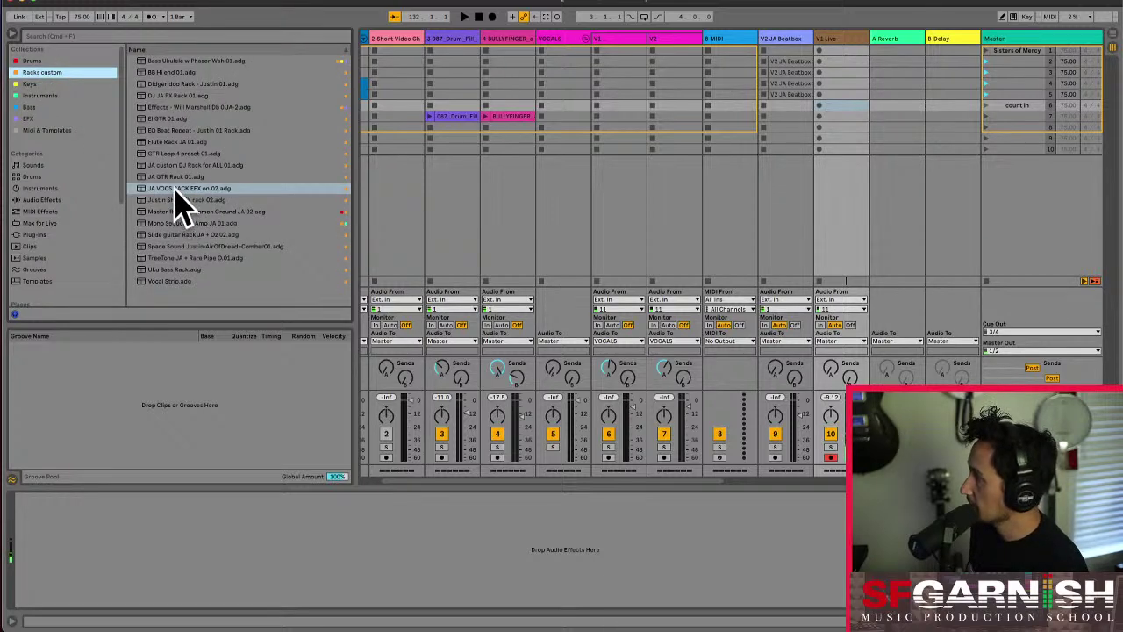
pyautogui.moveTo(175, 202); pyautogui.dragTo(779, 95)
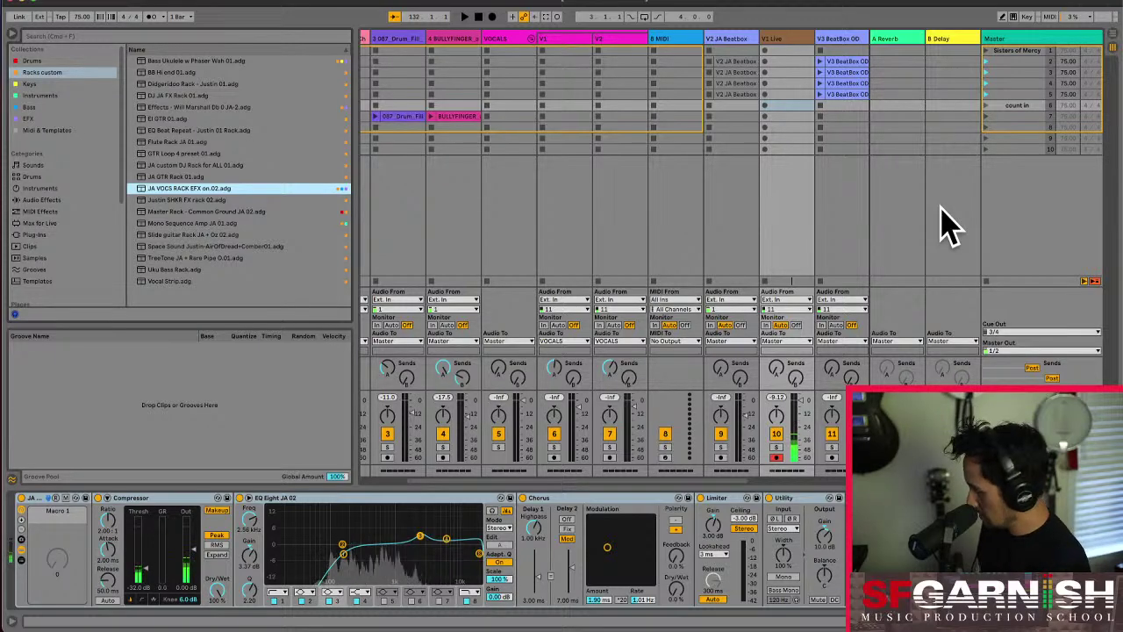
# - Set the audio buffer size to 128 samples in the preferences
pyautogui.press('super+comma')
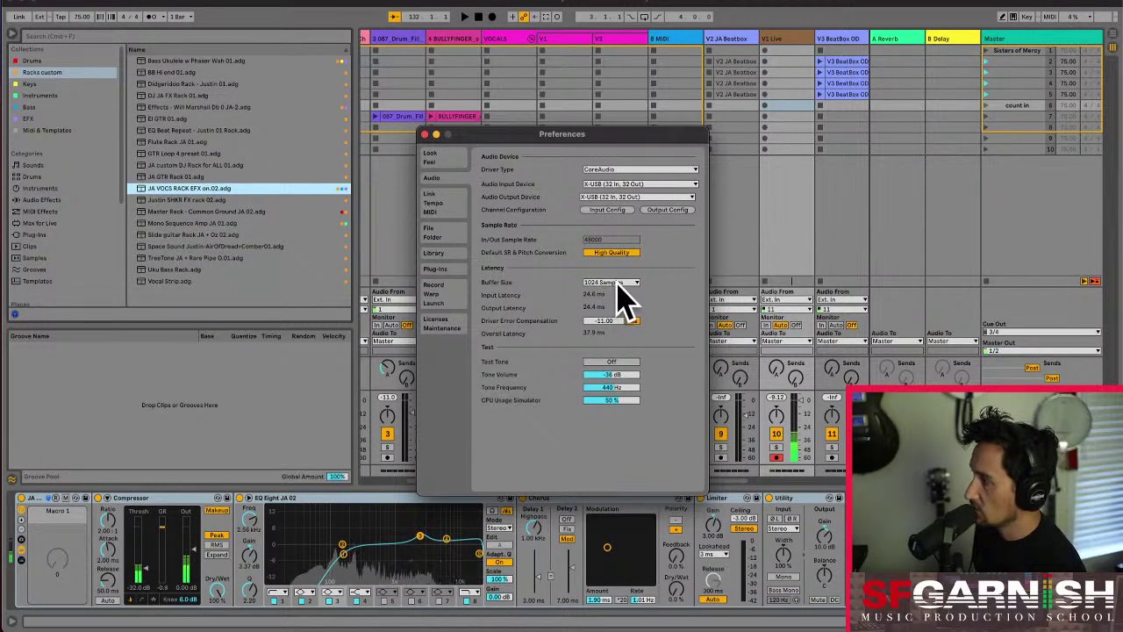
pyautogui.click(633, 297)
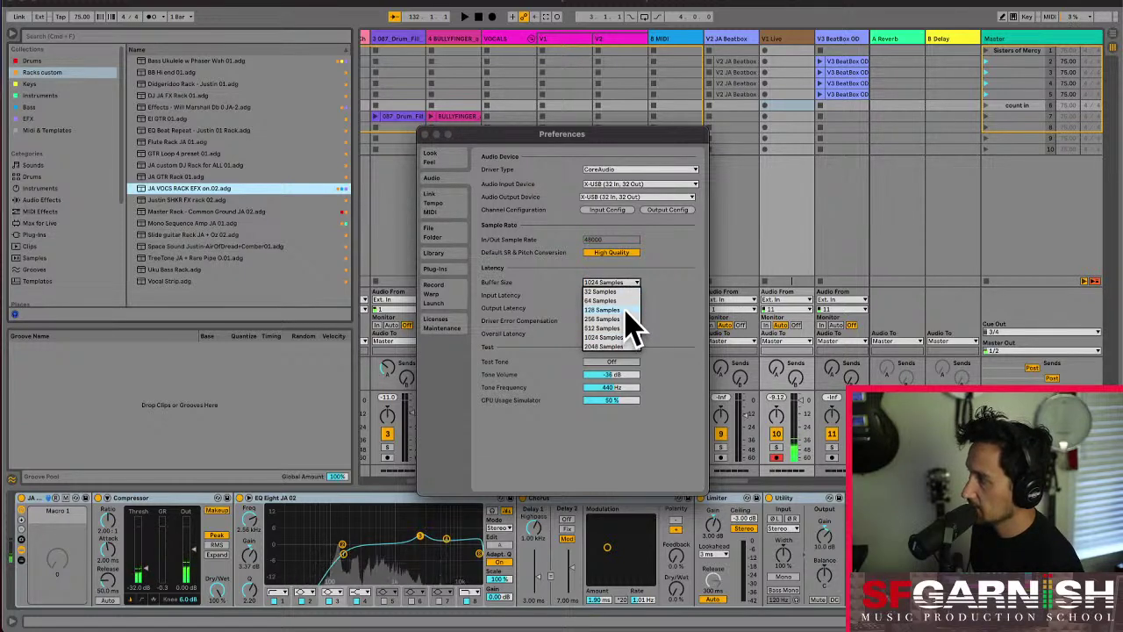
pyautogui.click(625, 310)
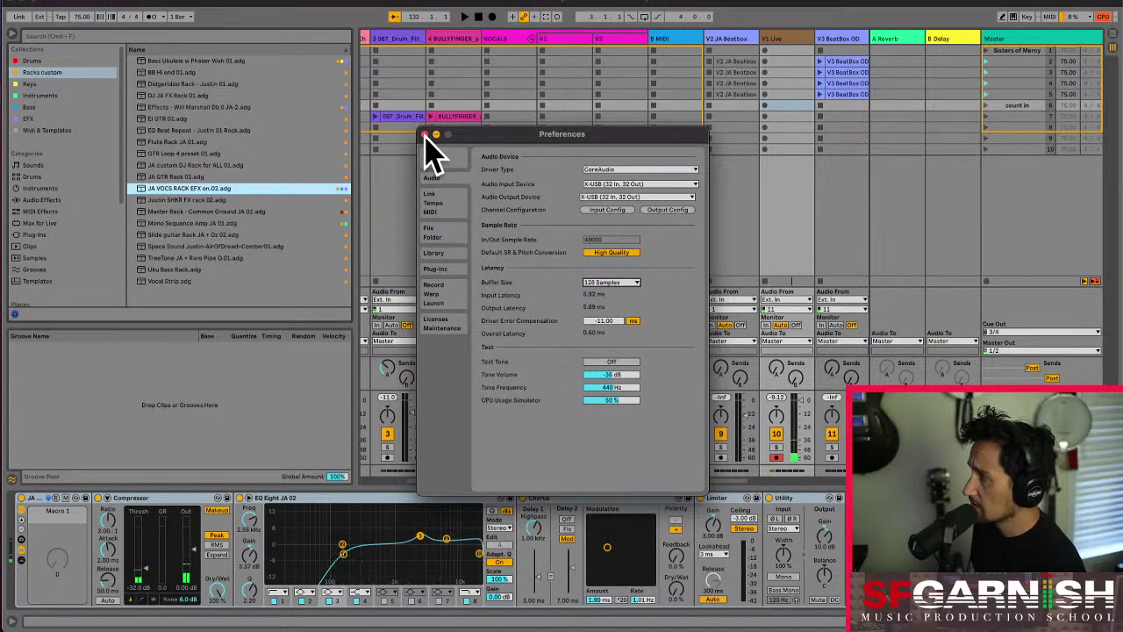
pyautogui.click(425, 135)
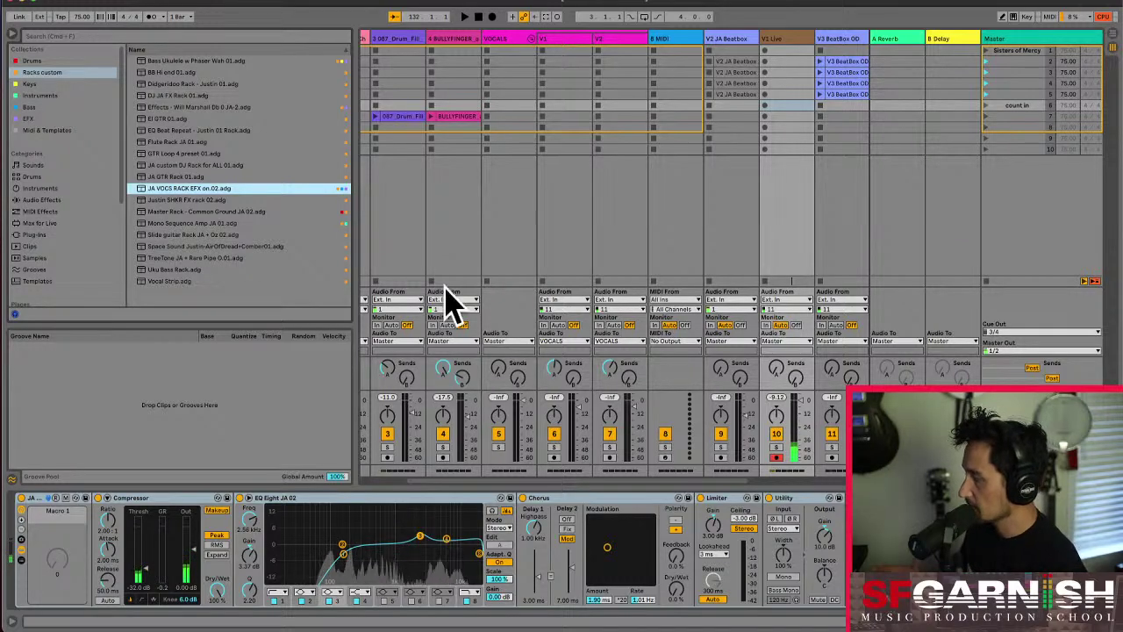
pyautogui.moveTo(495, 618)
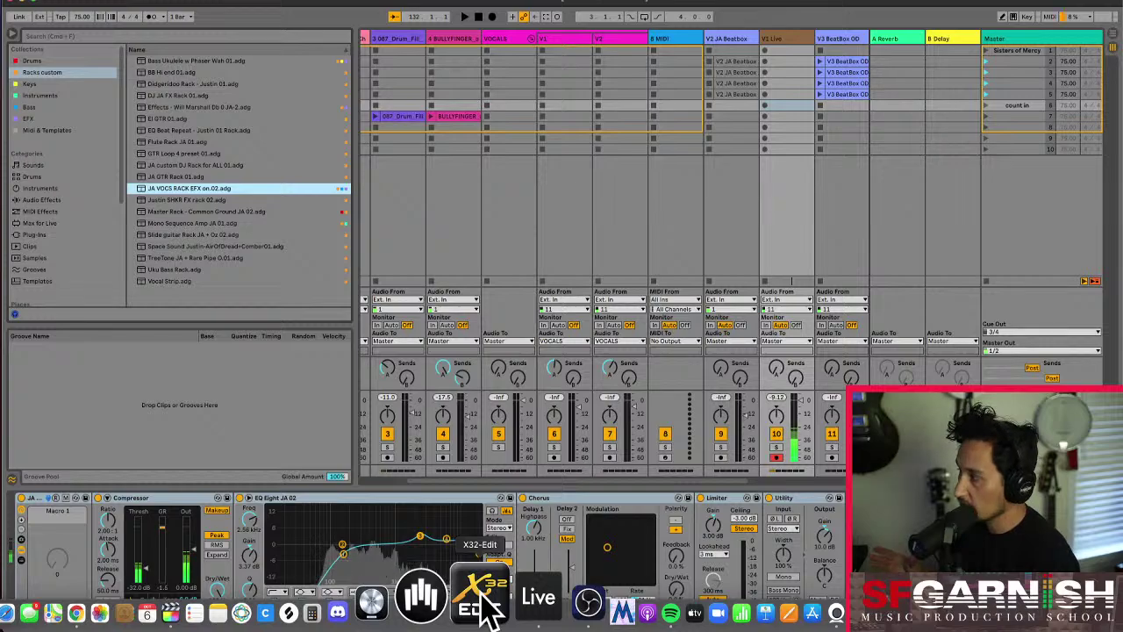
pyautogui.hotkey('ctrl', 'Up')
pyautogui.click(368, 421)
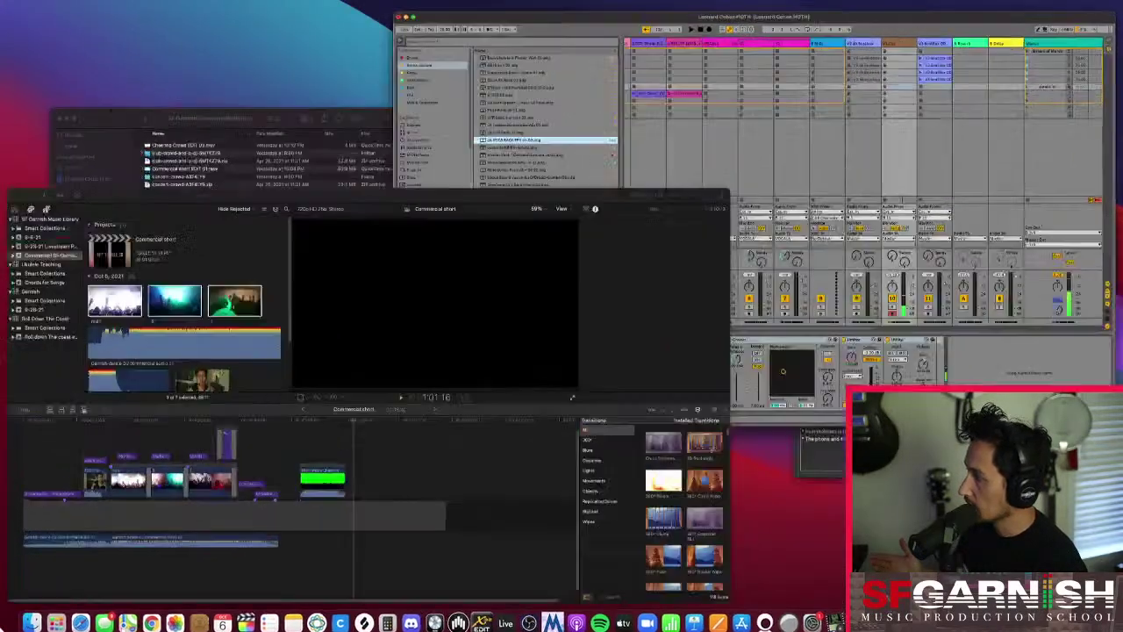
pyautogui.press('super+Tab')
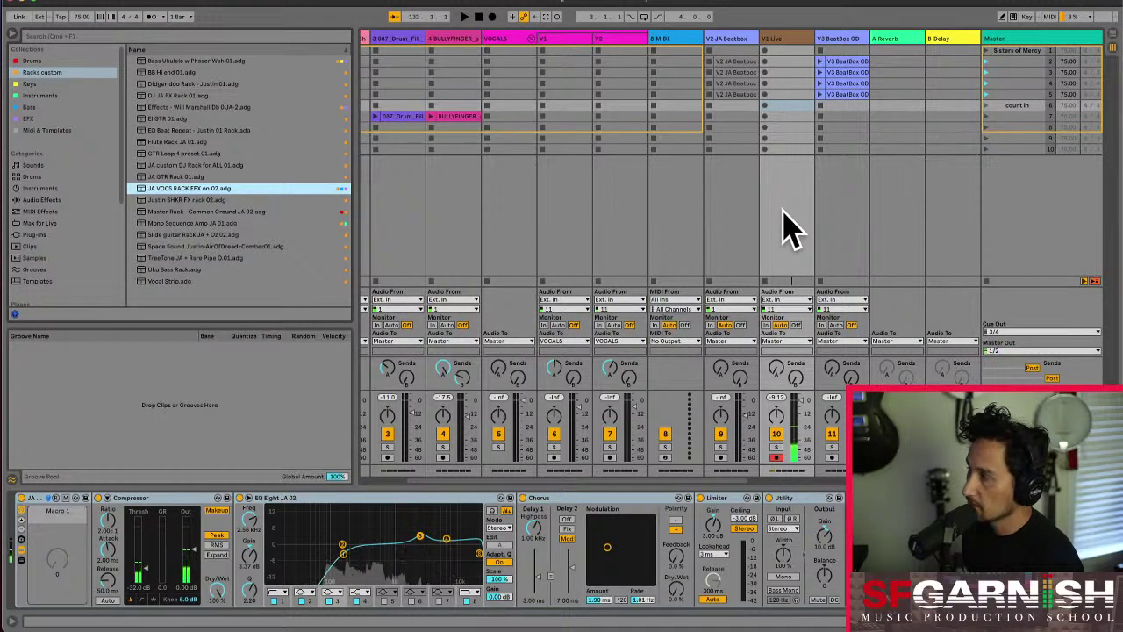
# - In V1 Live's EQ Eight, cut the low-mid band by about 6.6 dB and set the upper-mid boost to about 1.94 kHz and 3.1 dB
pyautogui.click(788, 40)
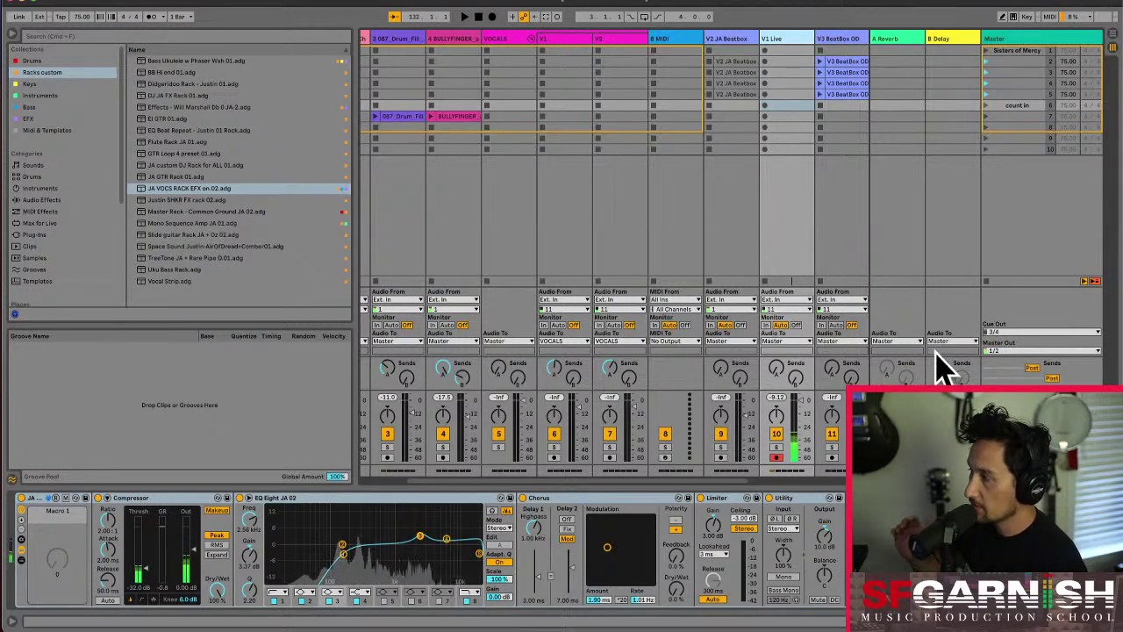
pyautogui.moveTo(801, 401); pyautogui.dragTo(801, 402)
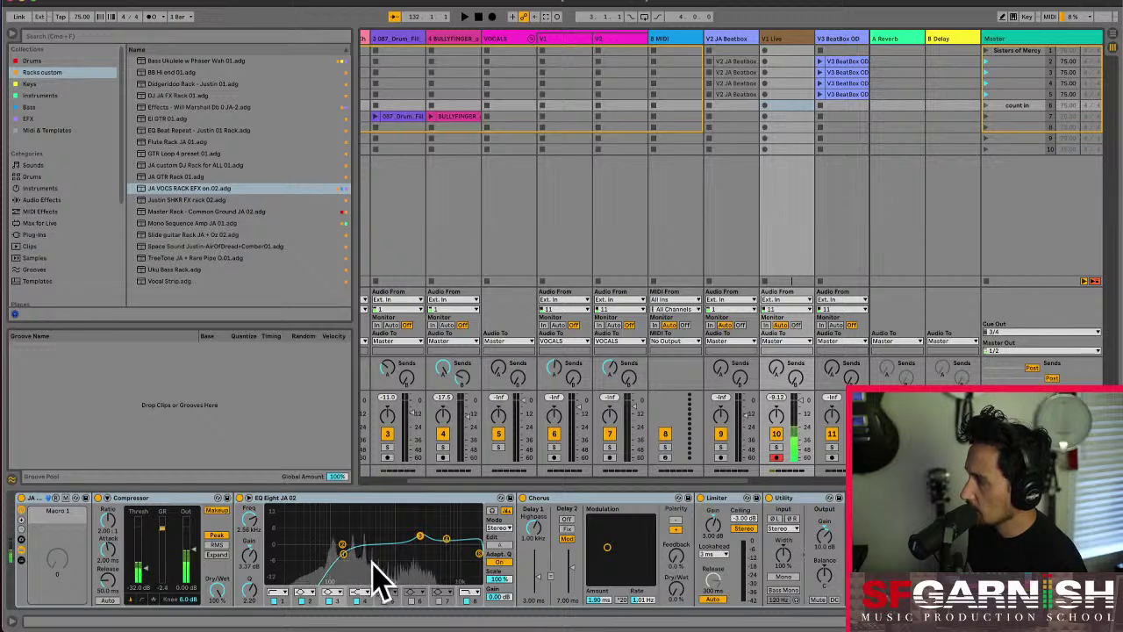
pyautogui.click(342, 549)
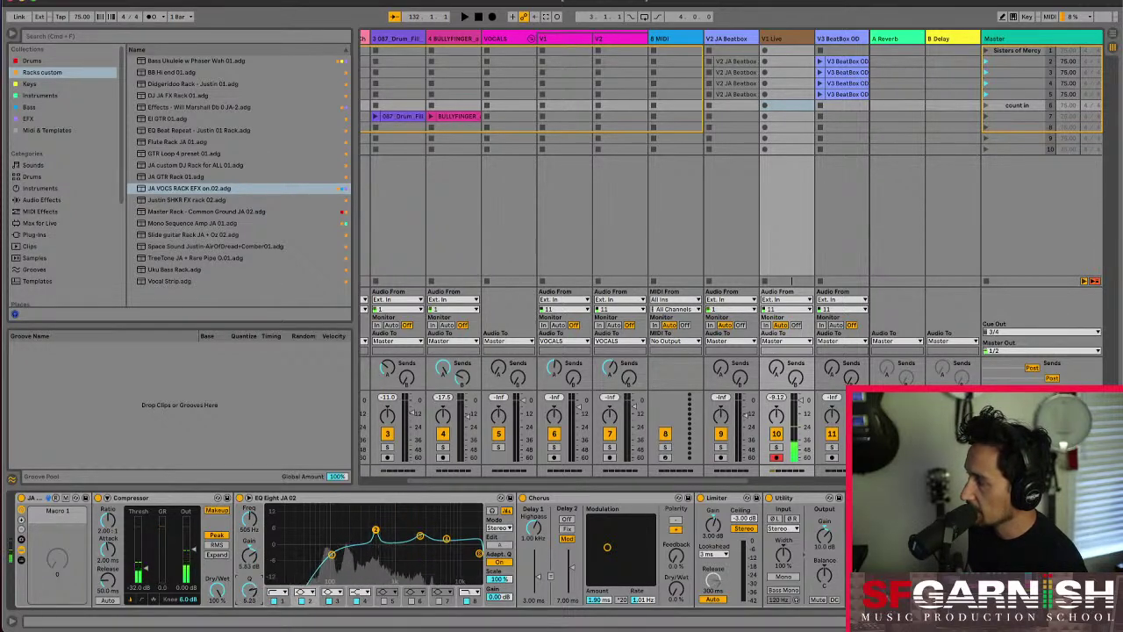
pyautogui.moveTo(247, 587); pyautogui.dragTo(248, 593)
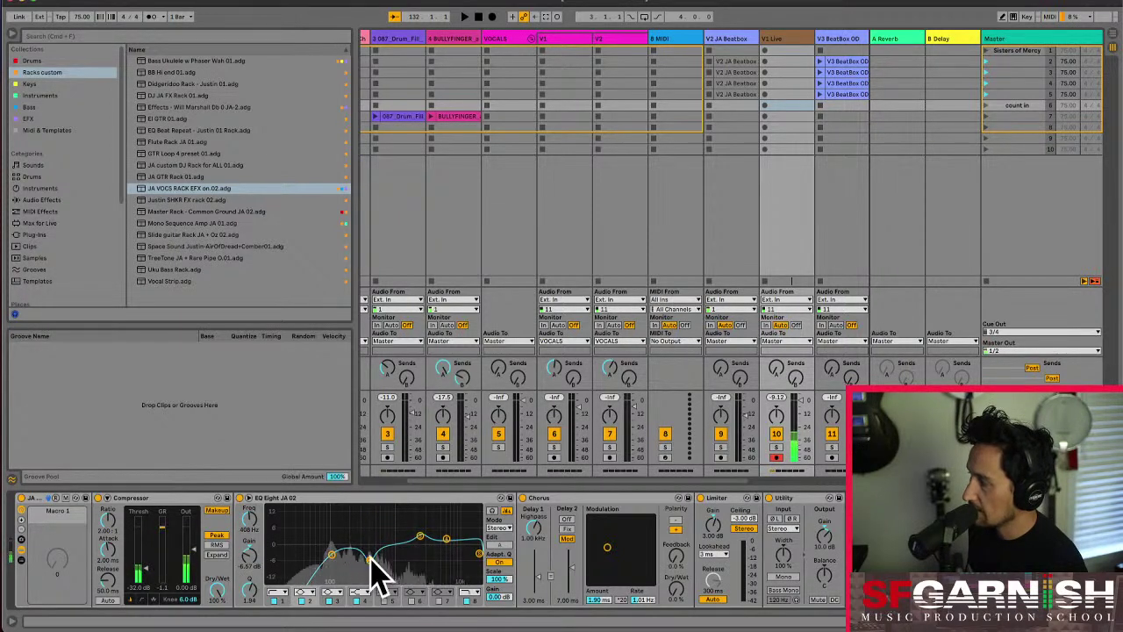
pyautogui.click(416, 534)
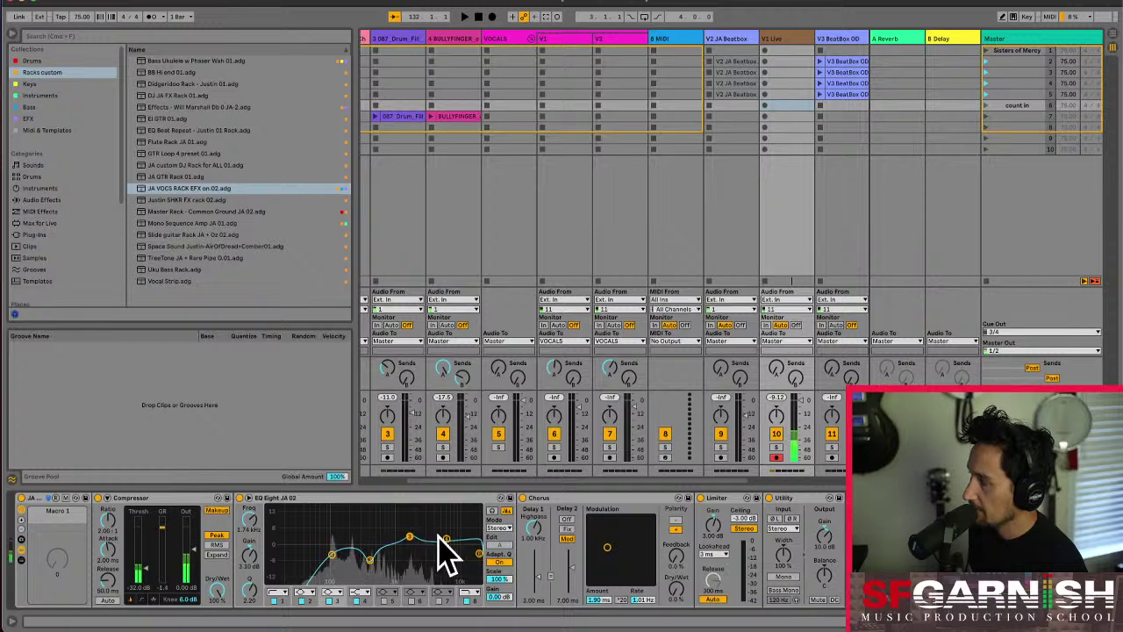
pyautogui.click(361, 591)
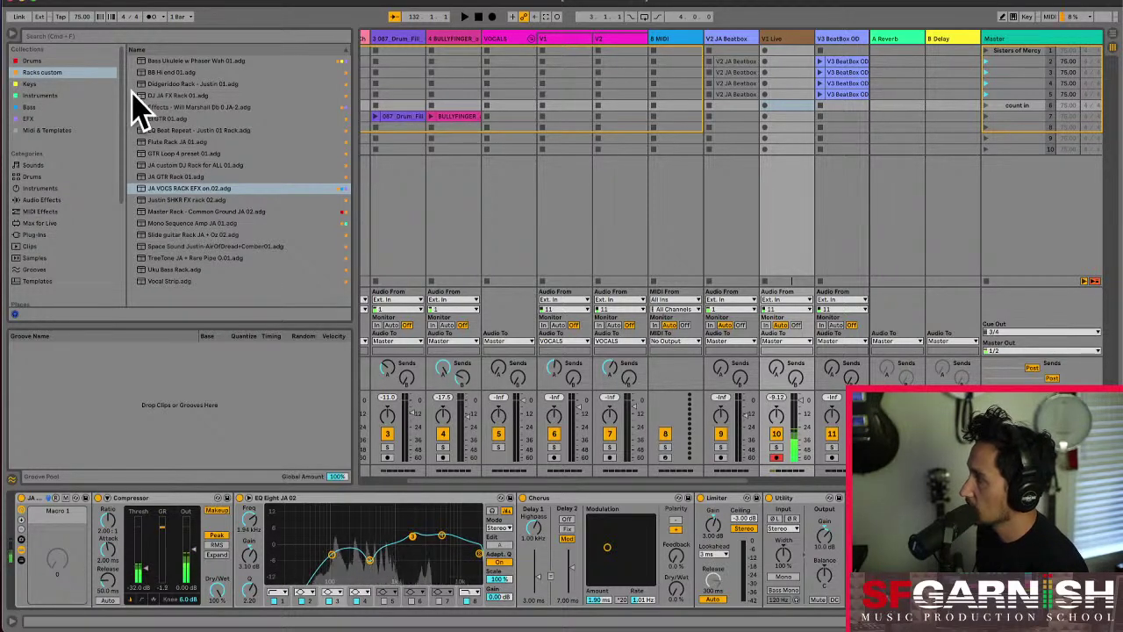
pyautogui.click(35, 120)
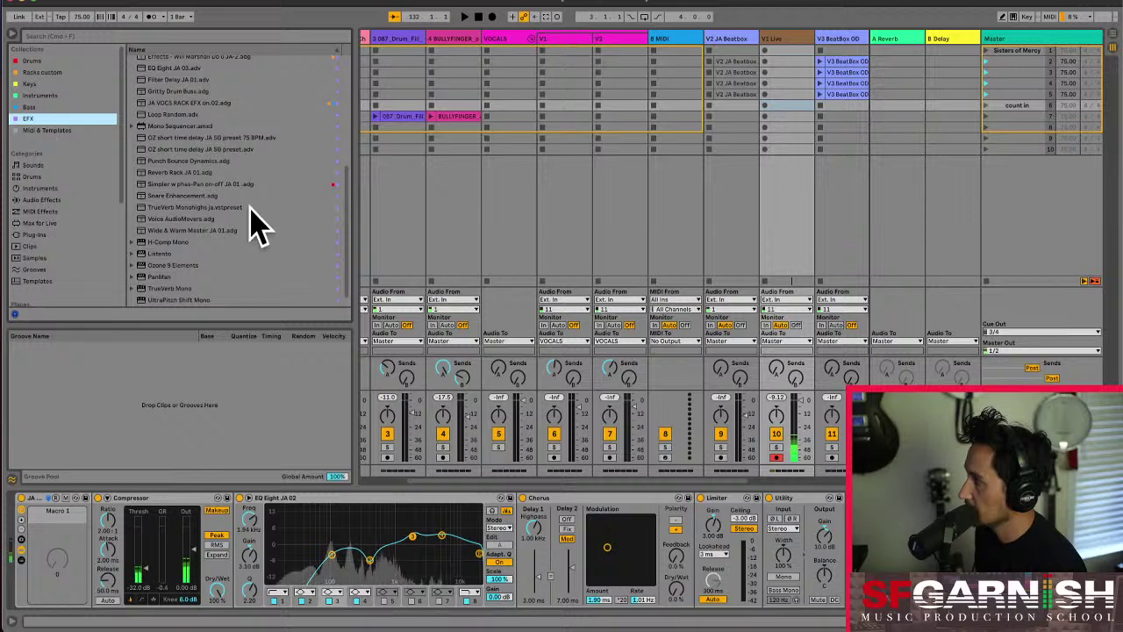
pyautogui.scroll(5, 252, 222)
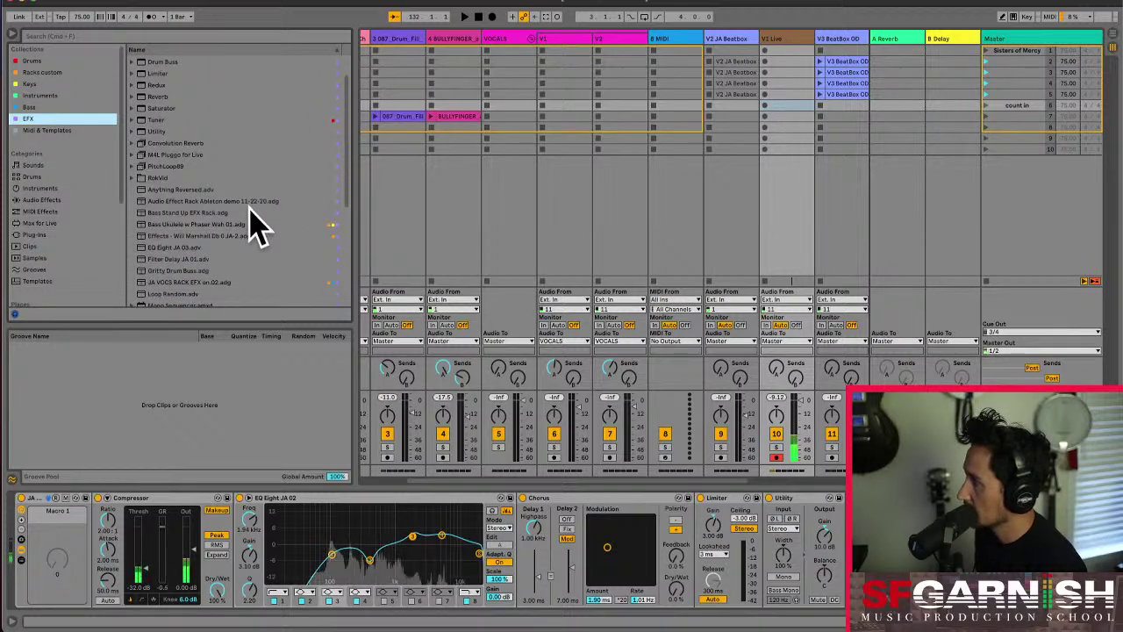
pyautogui.click(183, 237)
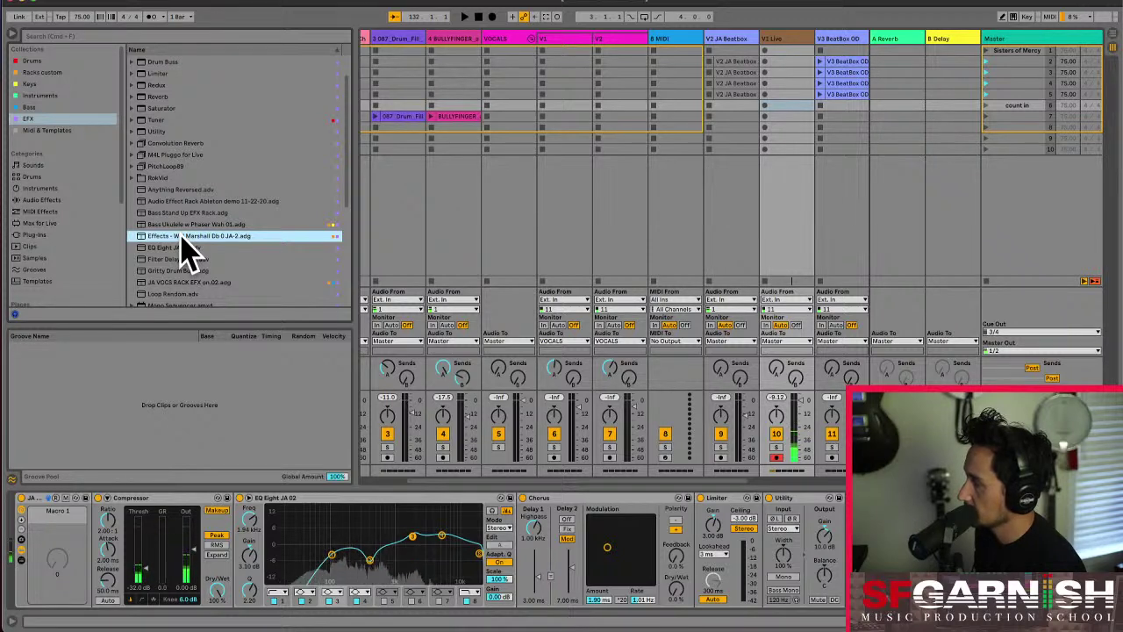
pyautogui.moveTo(184, 238); pyautogui.dragTo(10, 537)
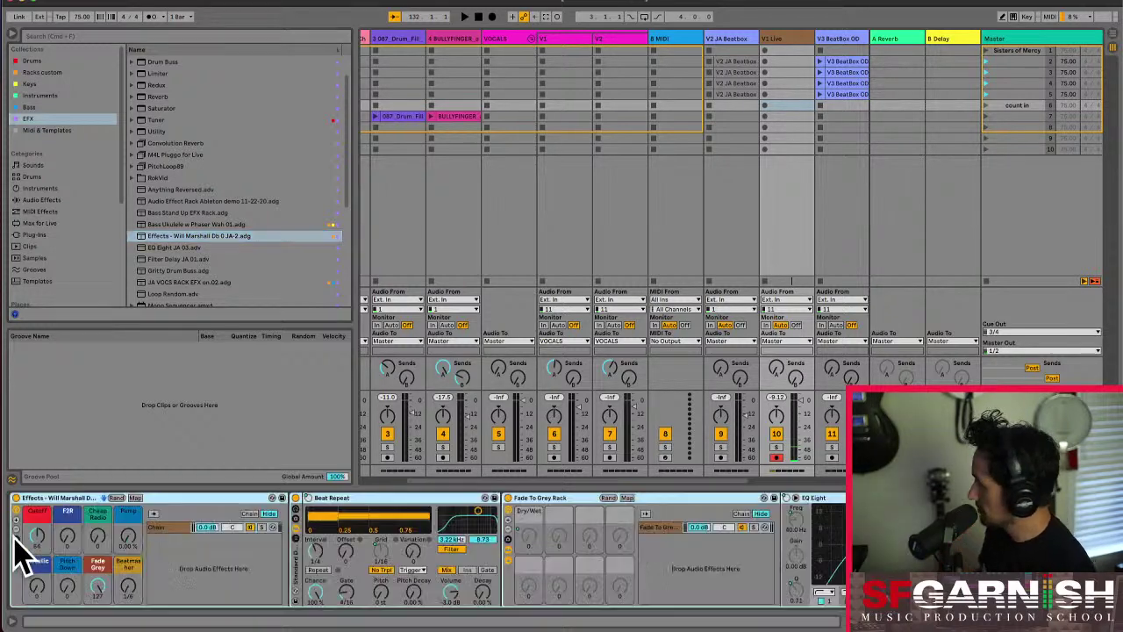
# - Audition the Fade Grey macro of the Will Marshall effects rack on the live vocal and set it to 0
pyautogui.moveTo(109, 572); pyautogui.dragTo(97, 584)
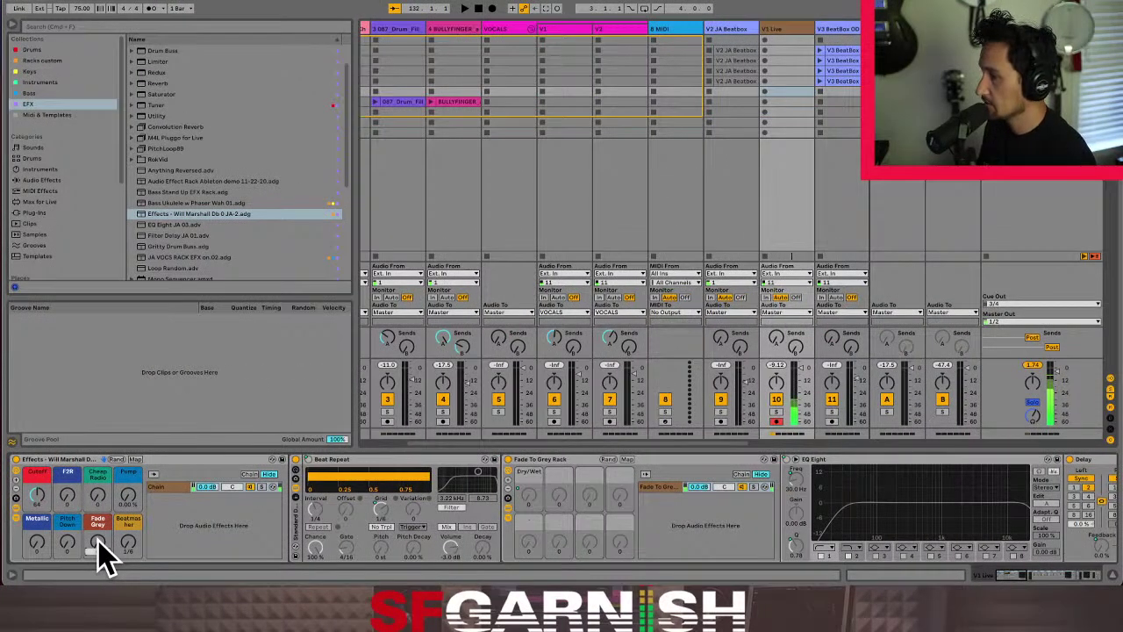
pyautogui.moveTo(101, 552)
pyautogui.mouseDown()
pyautogui.moveTo(113, 539)
pyautogui.moveTo(108, 552)
pyautogui.moveTo(175, 546)
pyautogui.moveTo(96, 540)
pyautogui.mouseUp()
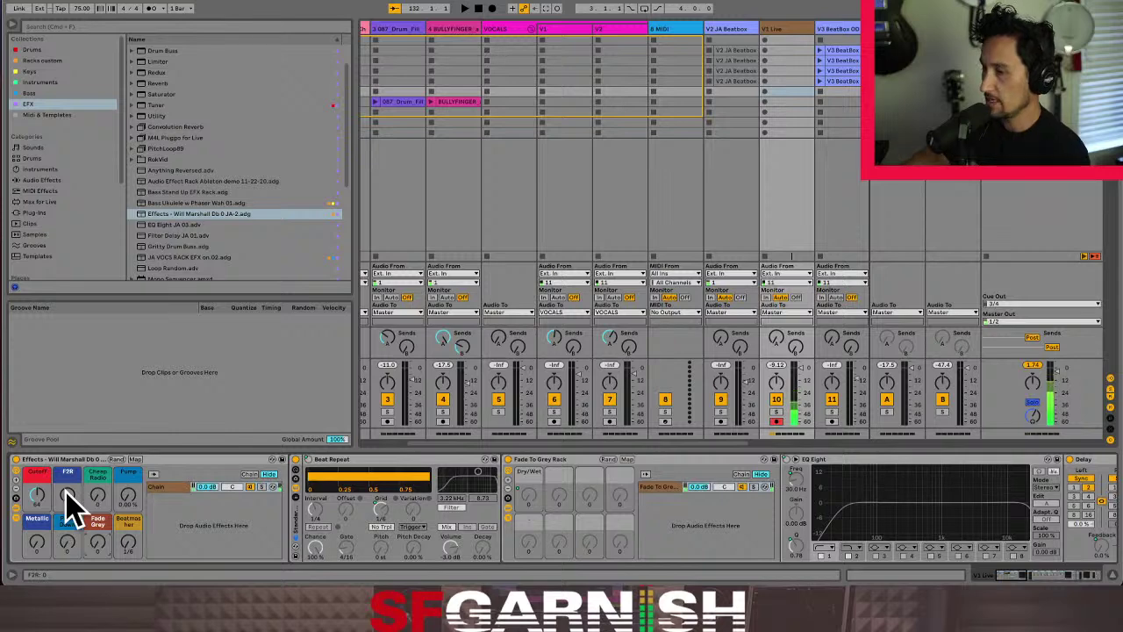
pyautogui.press('Right')
pyautogui.press('Left')
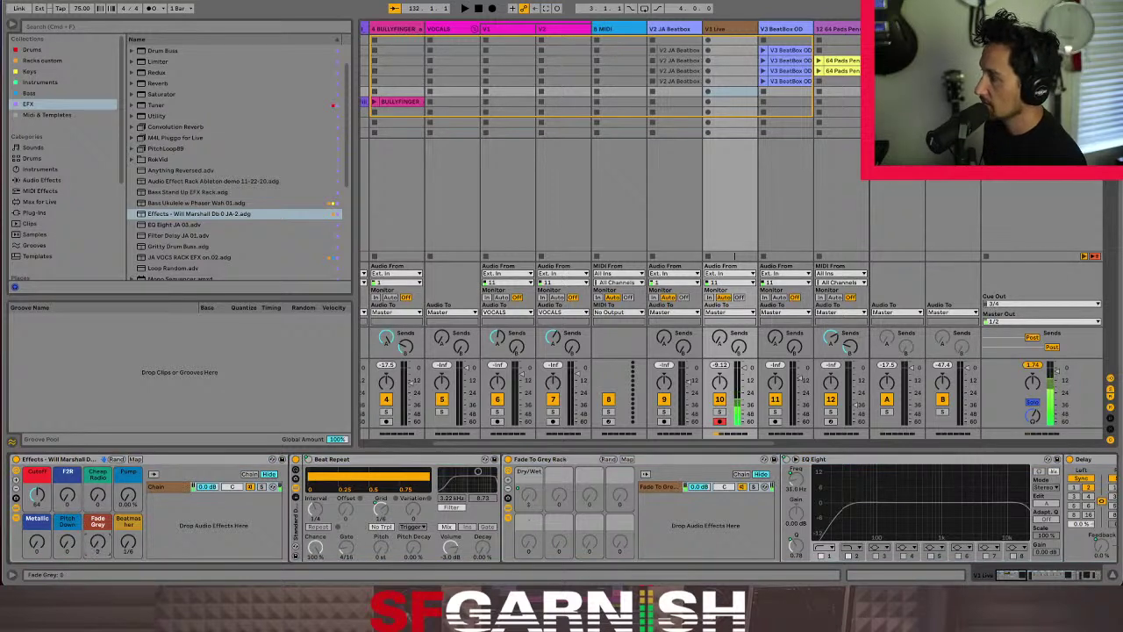
pyautogui.moveTo(97, 541)
pyautogui.mouseDown()
pyautogui.moveTo(98, 483)
pyautogui.moveTo(105, 553)
pyautogui.mouseUp()
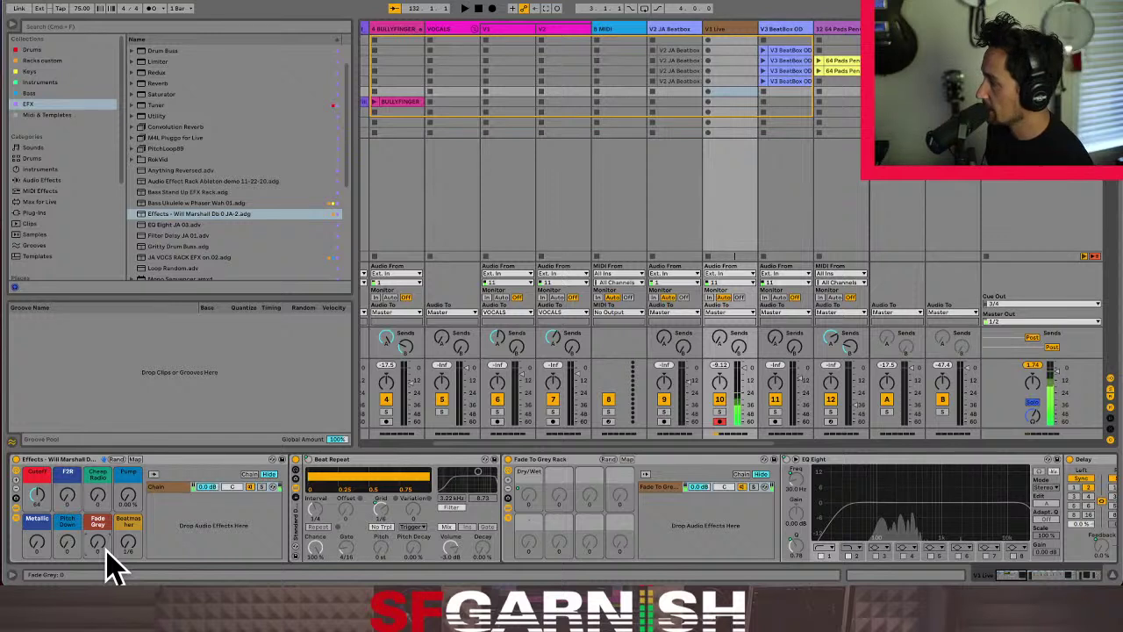
pyautogui.moveTo(98, 549)
pyautogui.mouseDown()
pyautogui.moveTo(98, 502)
pyautogui.moveTo(99, 555)
pyautogui.mouseUp()
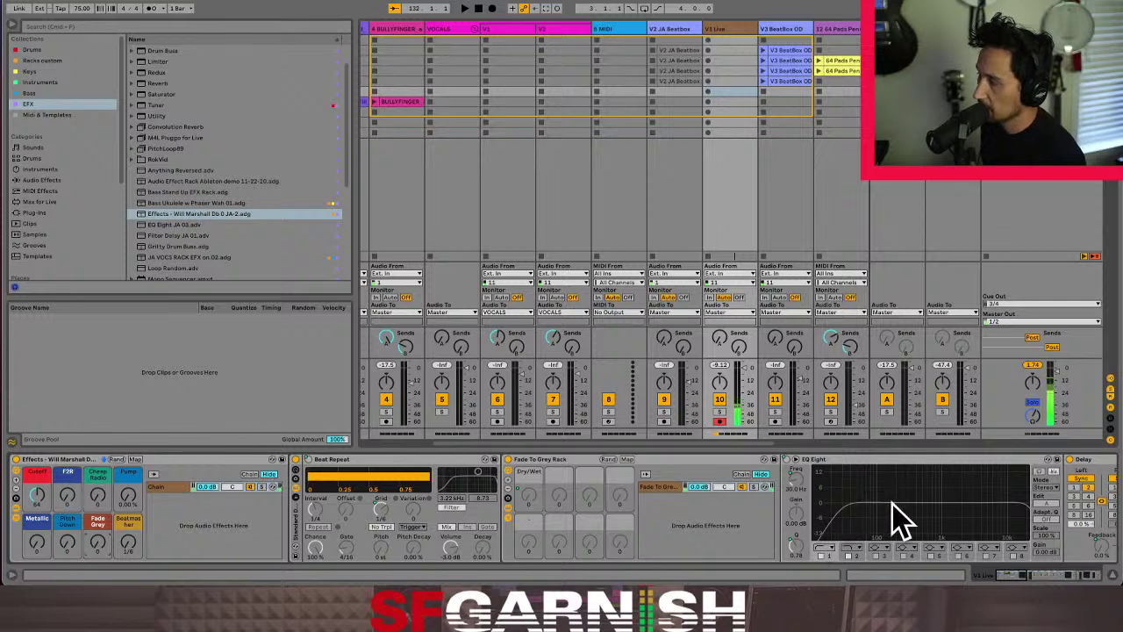
pyautogui.click(100, 544)
pyautogui.moveTo(99, 544)
pyautogui.mouseDown()
pyautogui.moveTo(99, 474)
pyautogui.moveTo(100, 556)
pyautogui.mouseUp()
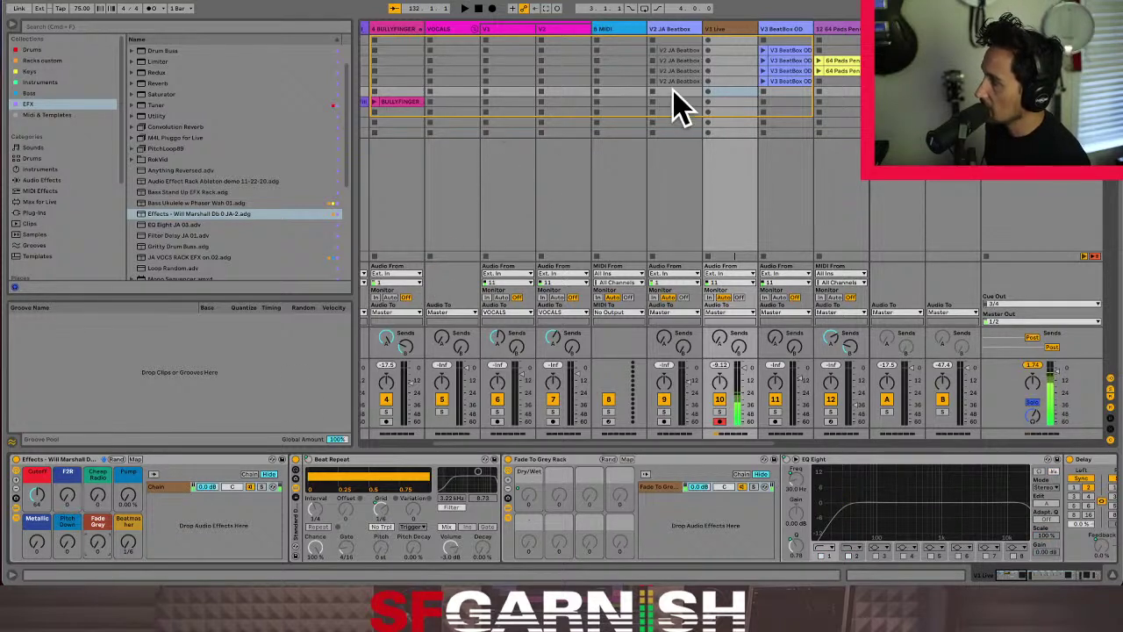
# - Move the V1 Live track between the Violin Pizza and Cue Headphones tracks
pyautogui.click(729, 91)
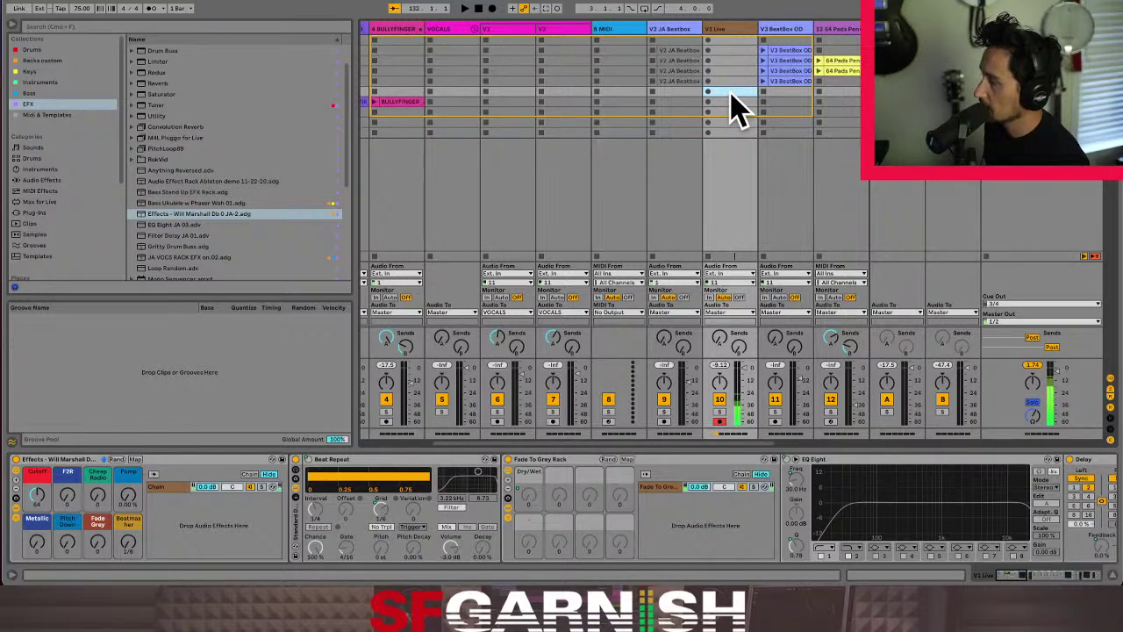
pyautogui.moveTo(615, 442); pyautogui.dragTo(718, 441)
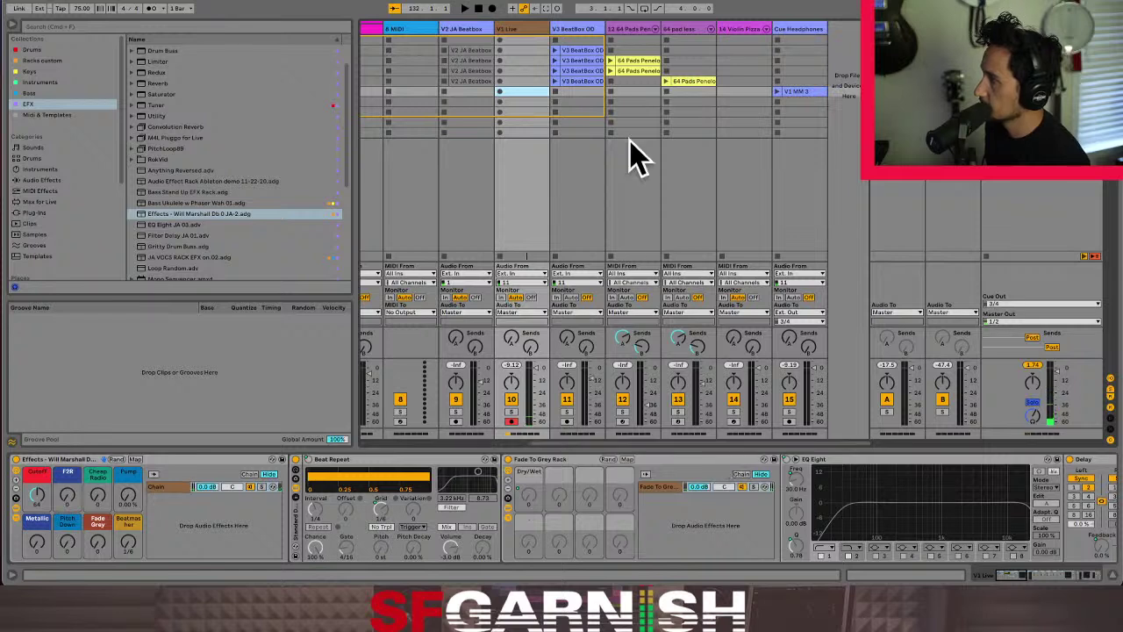
pyautogui.click(522, 33)
pyautogui.moveTo(524, 44)
pyautogui.mouseDown()
pyautogui.moveTo(798, 35)
pyautogui.moveTo(766, 30)
pyautogui.mouseUp()
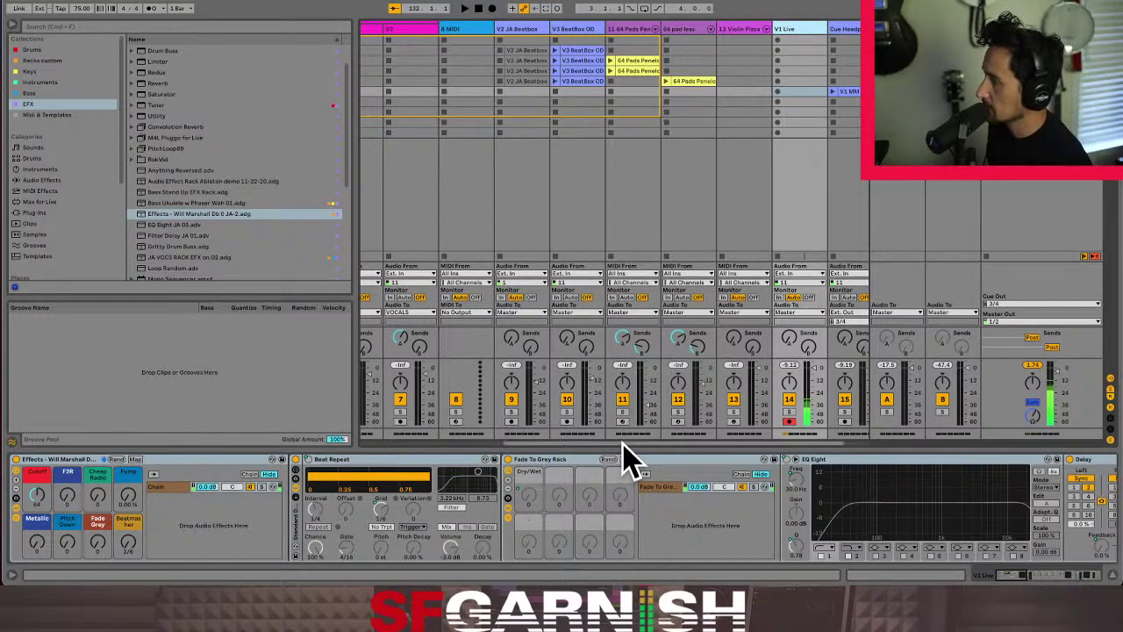
pyautogui.moveTo(620, 448); pyautogui.dragTo(679, 447)
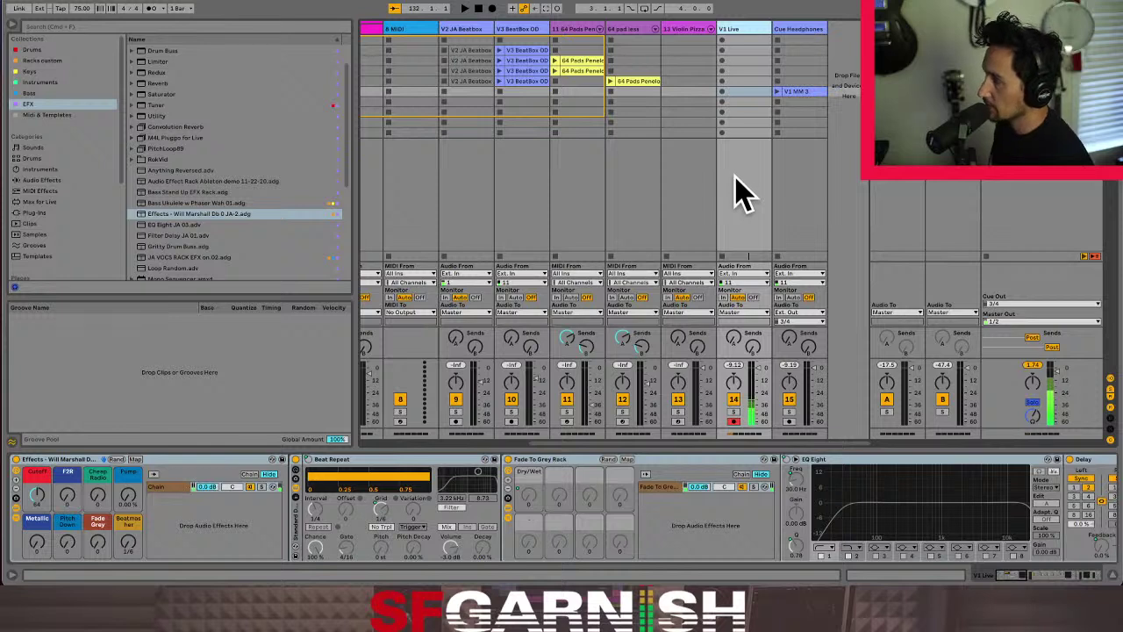
# - Remove the stop buttons from all the clip slots of the V1 Live track
pyautogui.click(742, 93)
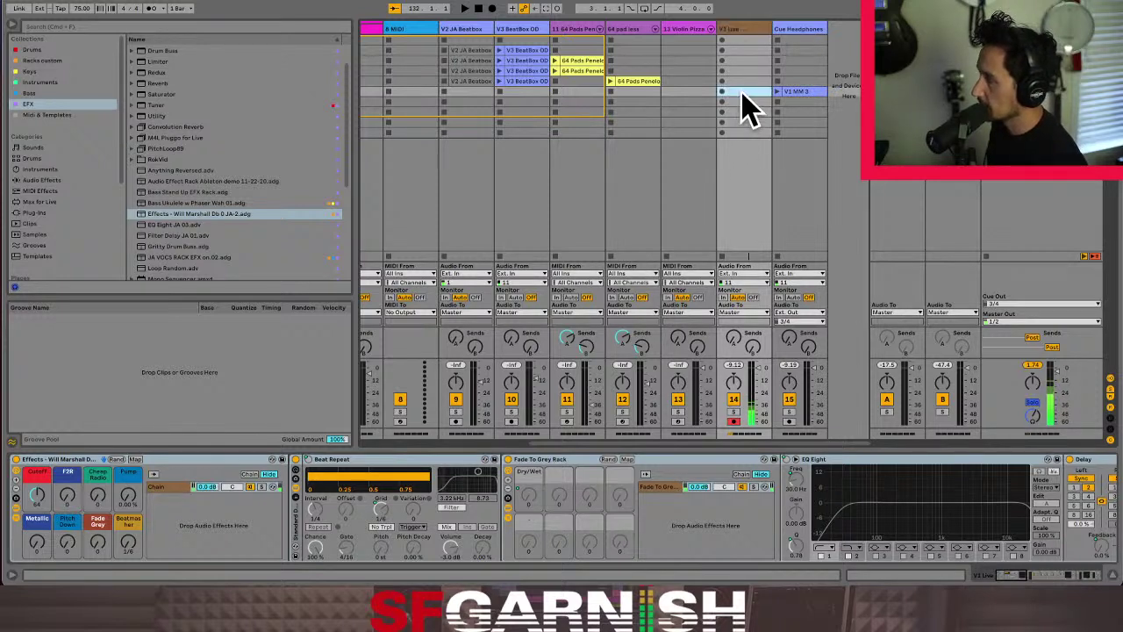
pyautogui.click(742, 40)
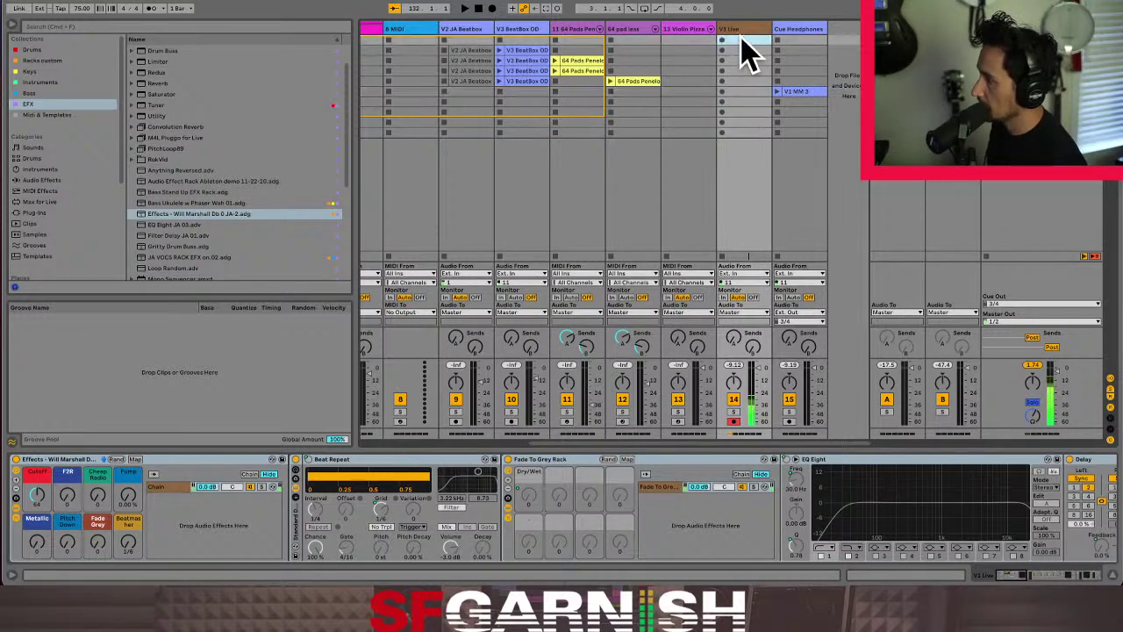
pyautogui.keyDown('shift'); pyautogui.click(746, 134); pyautogui.keyUp('shift')
pyautogui.rightClick(741, 105)
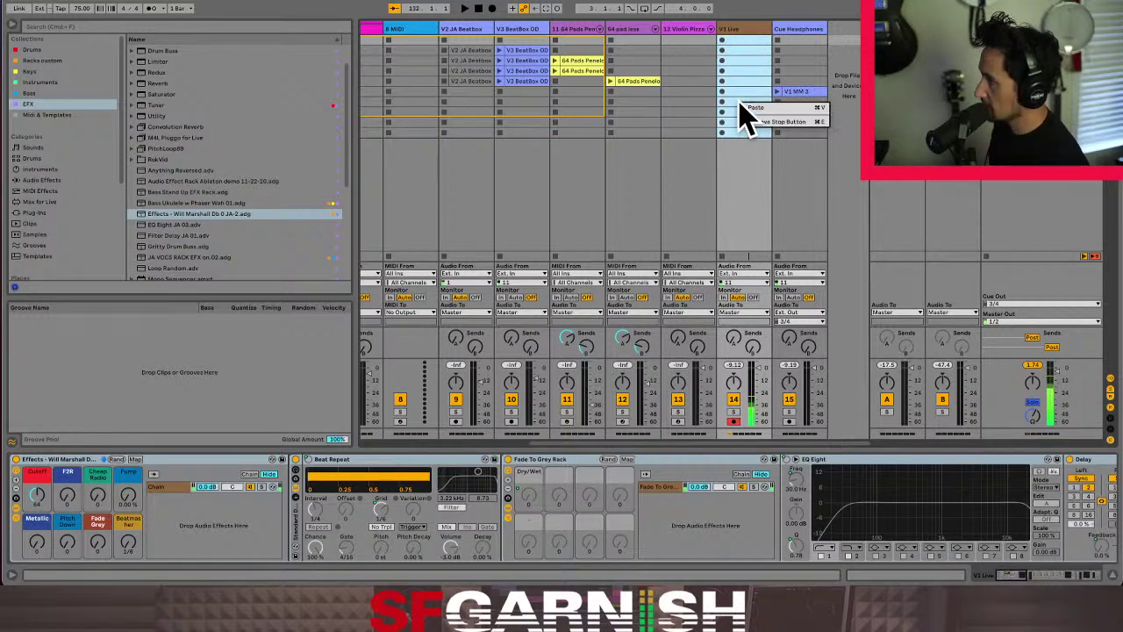
pyautogui.click(761, 122)
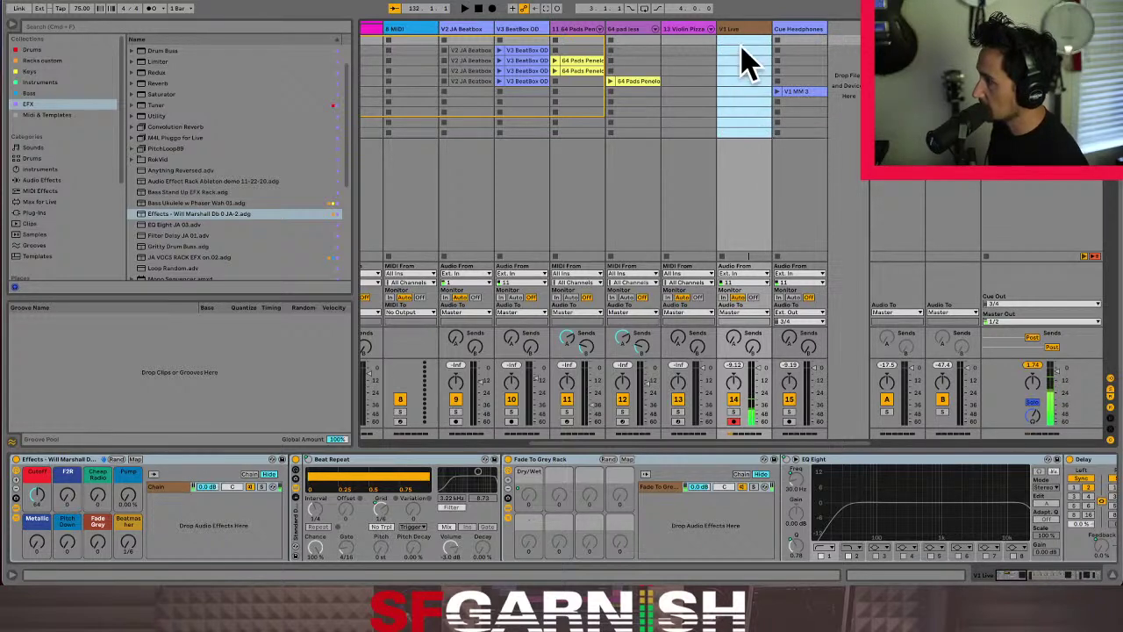
pyautogui.click(742, 42)
pyautogui.click(744, 133)
pyautogui.click(743, 41)
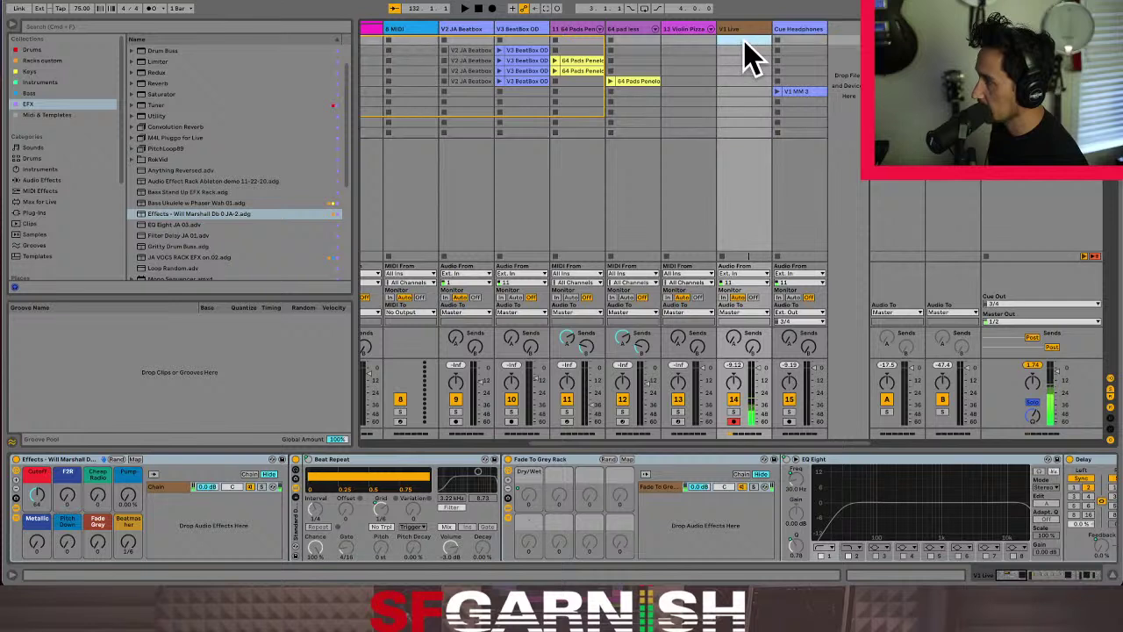
pyautogui.click(746, 134)
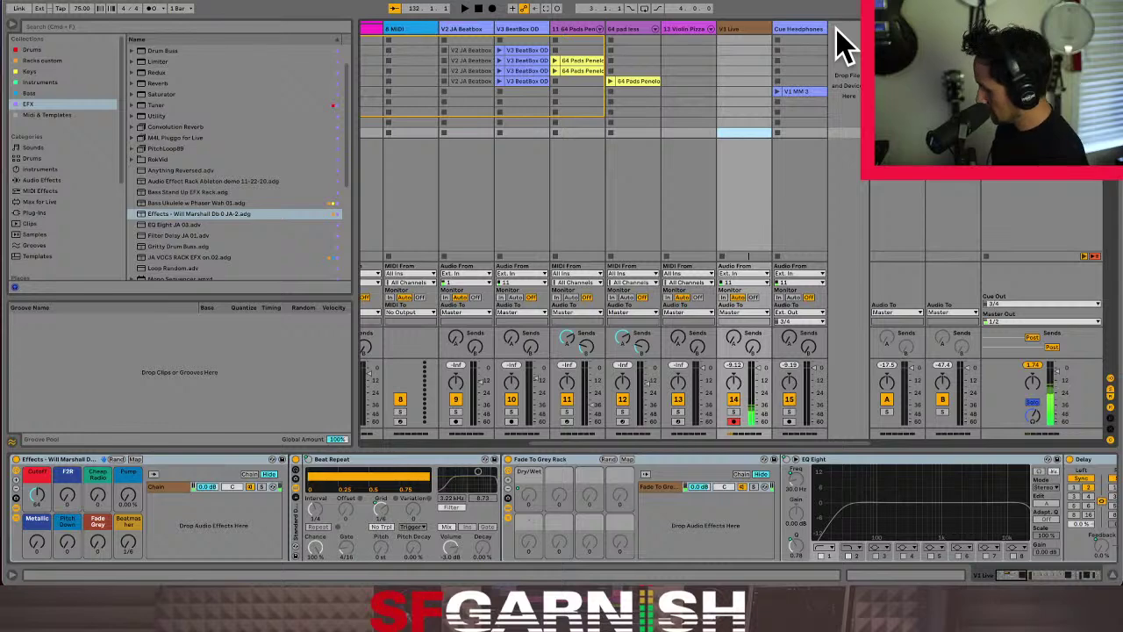
pyautogui.press('super+shift+t')
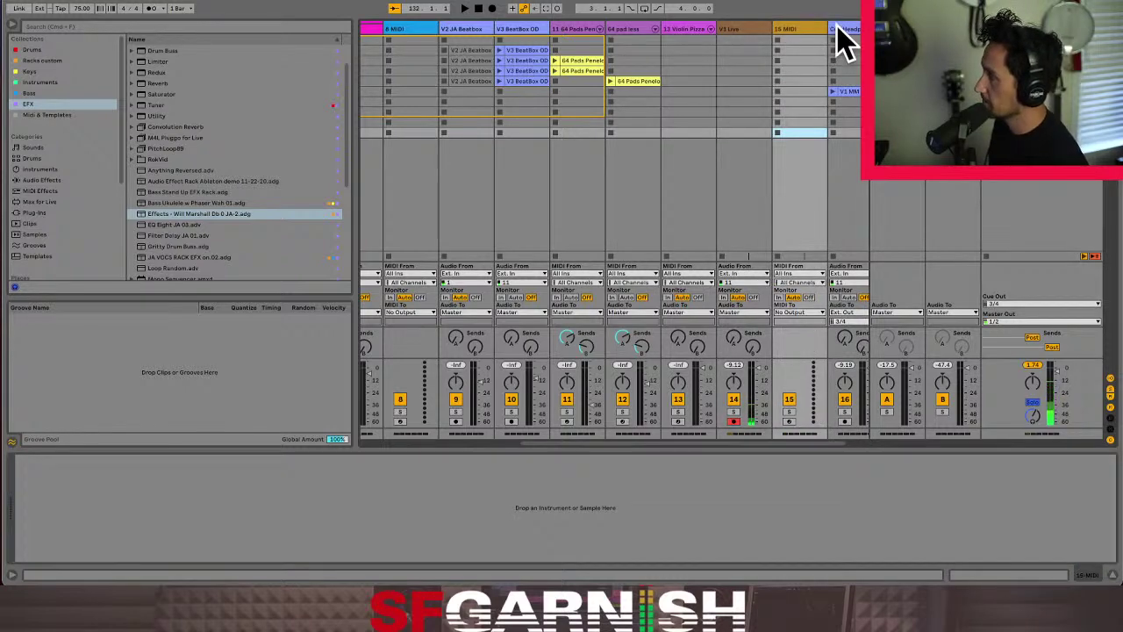
pyautogui.click(845, 29)
pyautogui.click(789, 30)
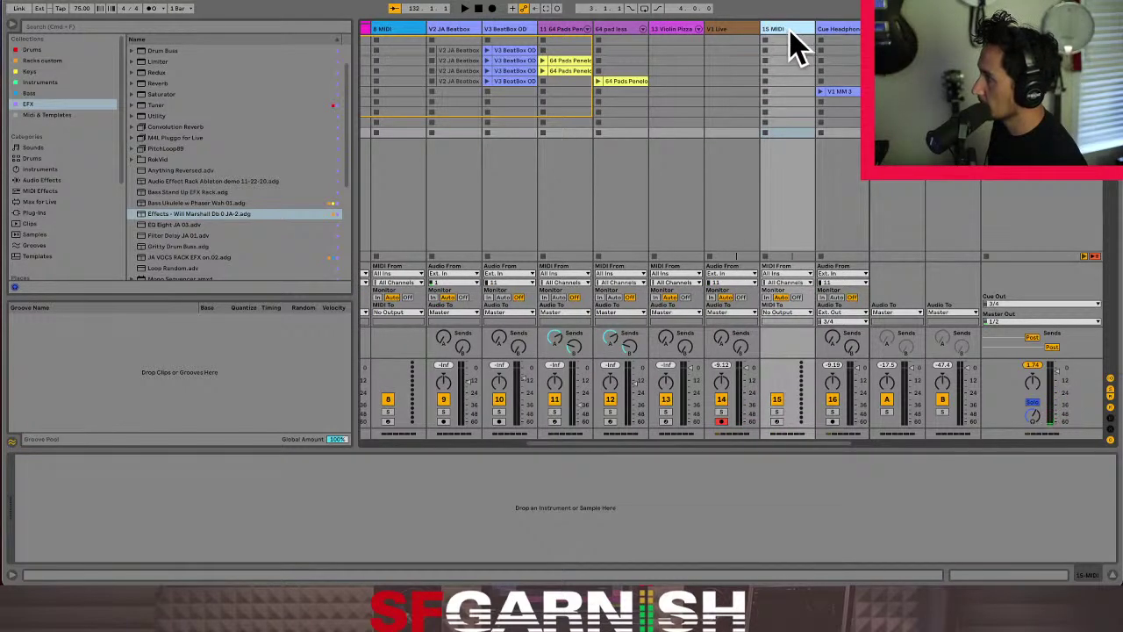
pyautogui.click(794, 274)
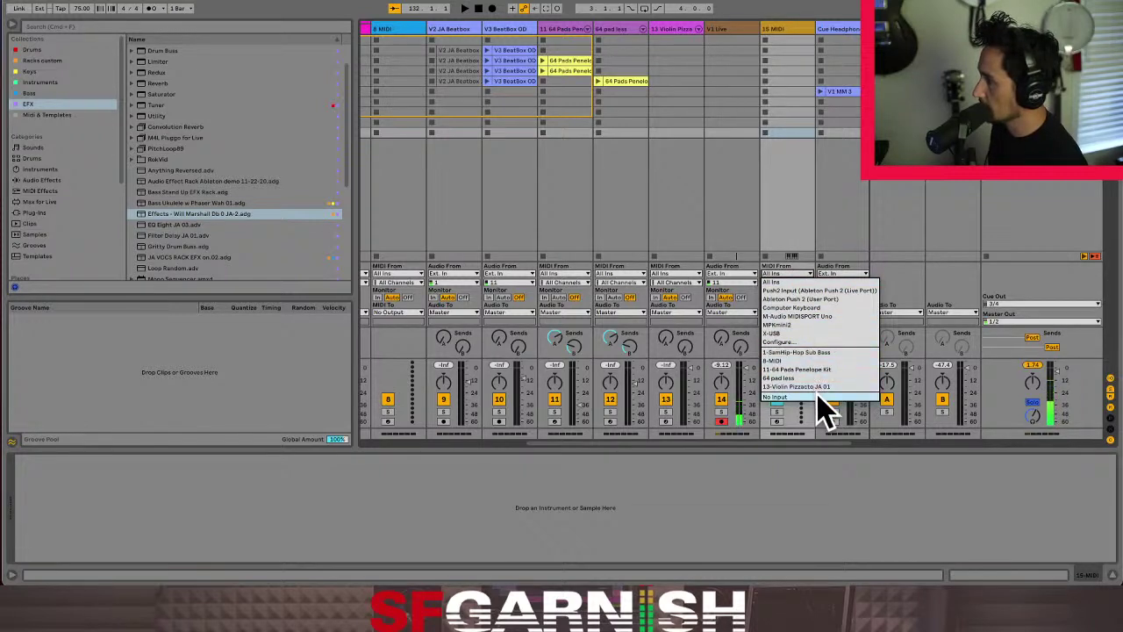
pyautogui.click(794, 240)
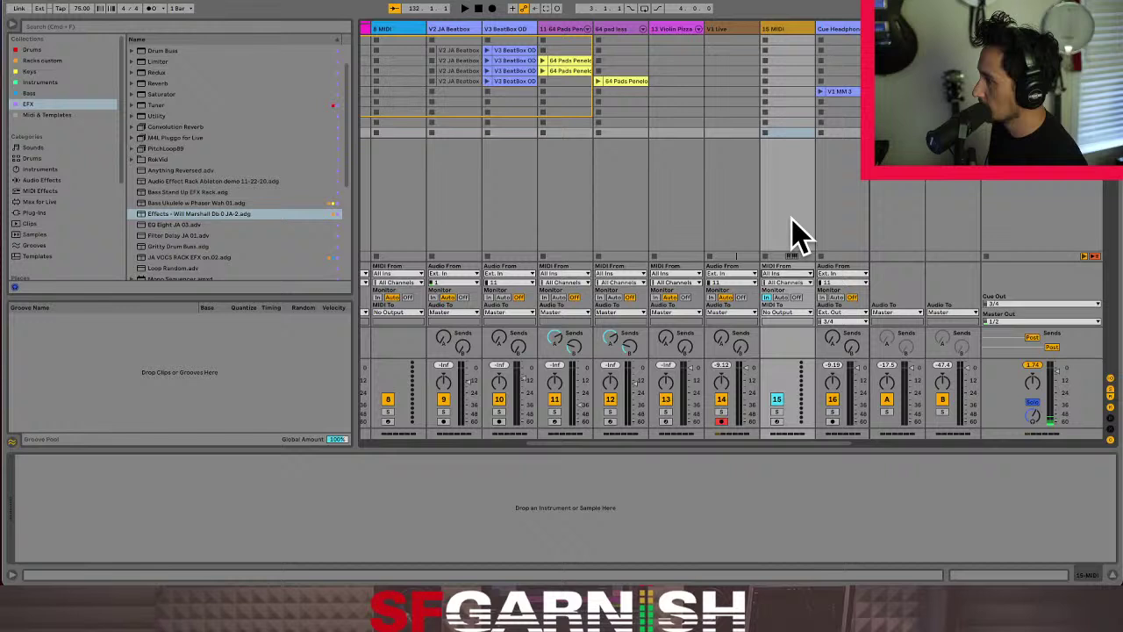
pyautogui.click(798, 311)
pyautogui.click(802, 317)
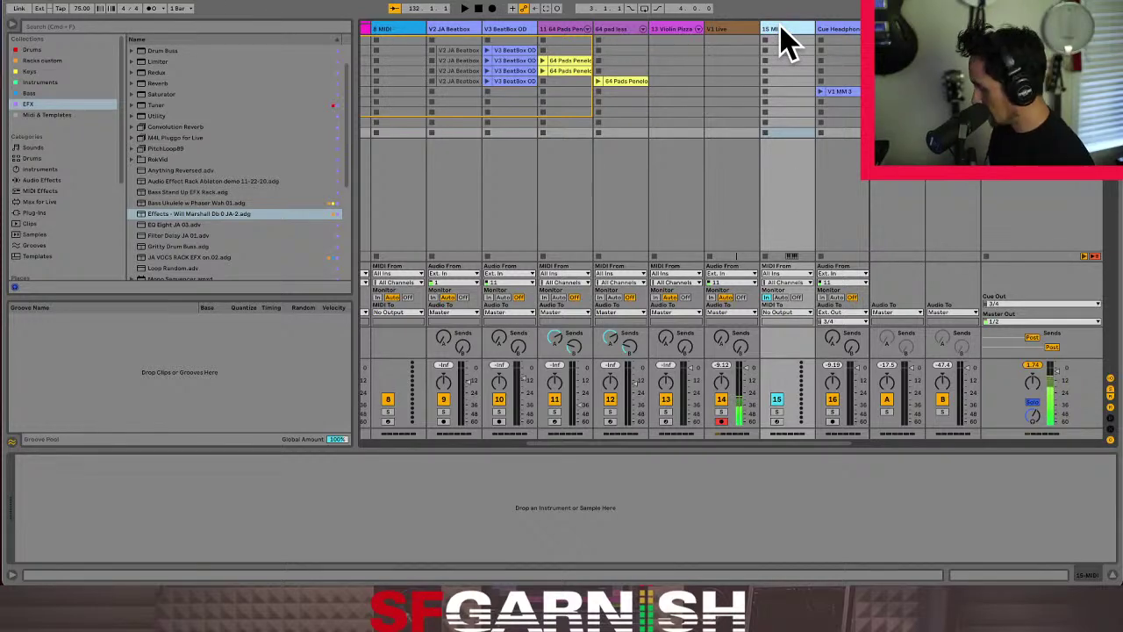
pyautogui.press('Delete')
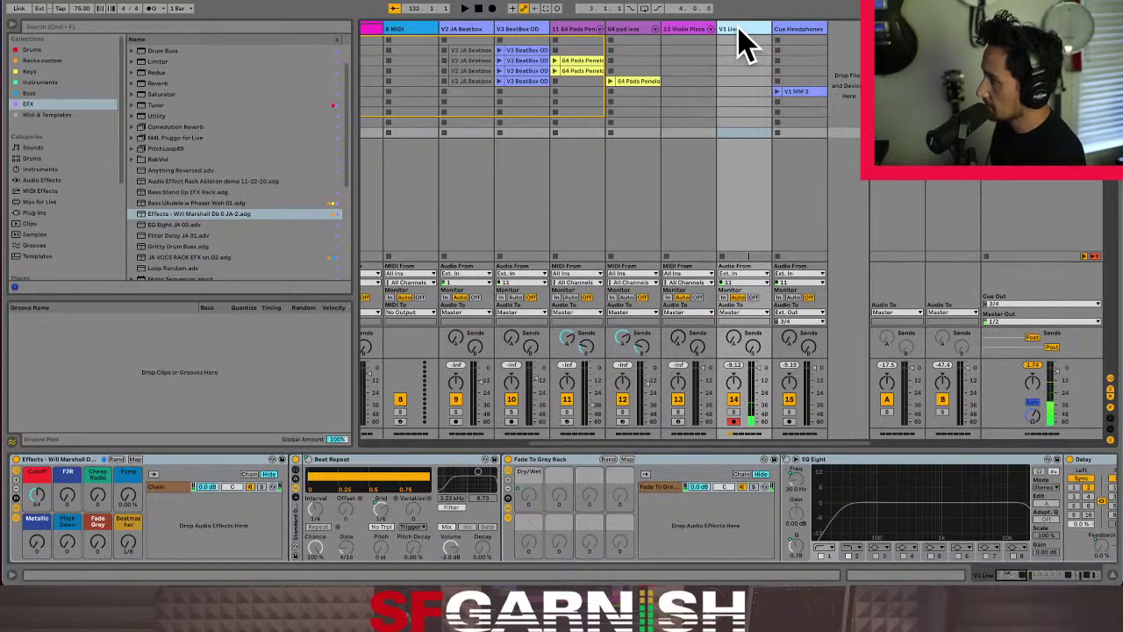
# - Insert an audio track after V1 Live and set V1 Live as its audio input source
pyautogui.hotkey('ctrl', 't')
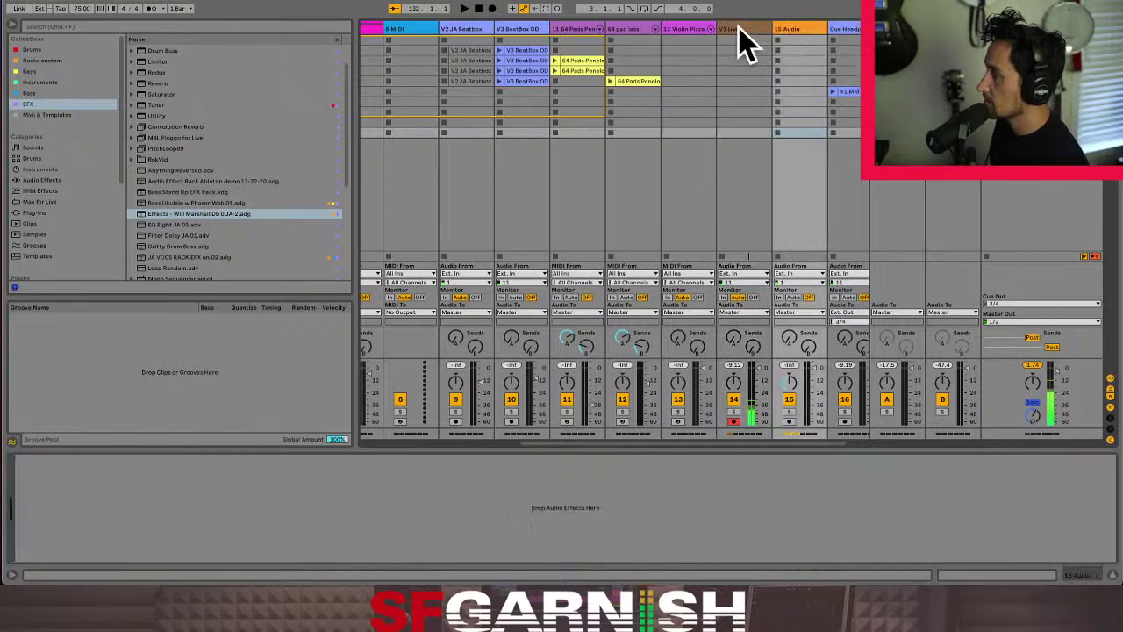
pyautogui.click(796, 281)
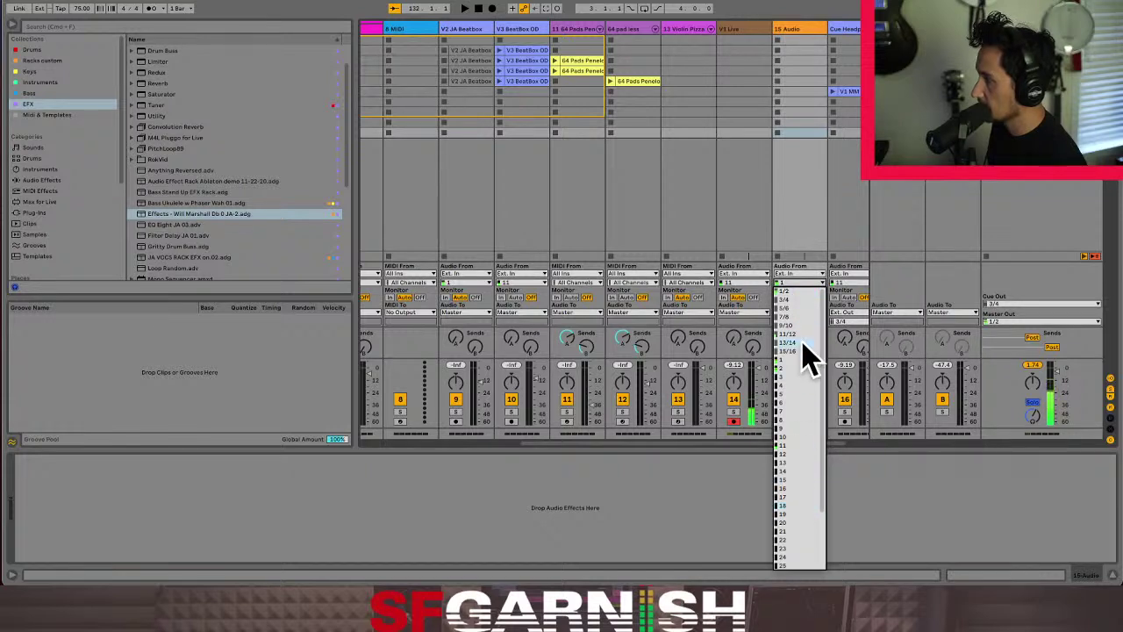
pyautogui.click(807, 285)
pyautogui.click(802, 275)
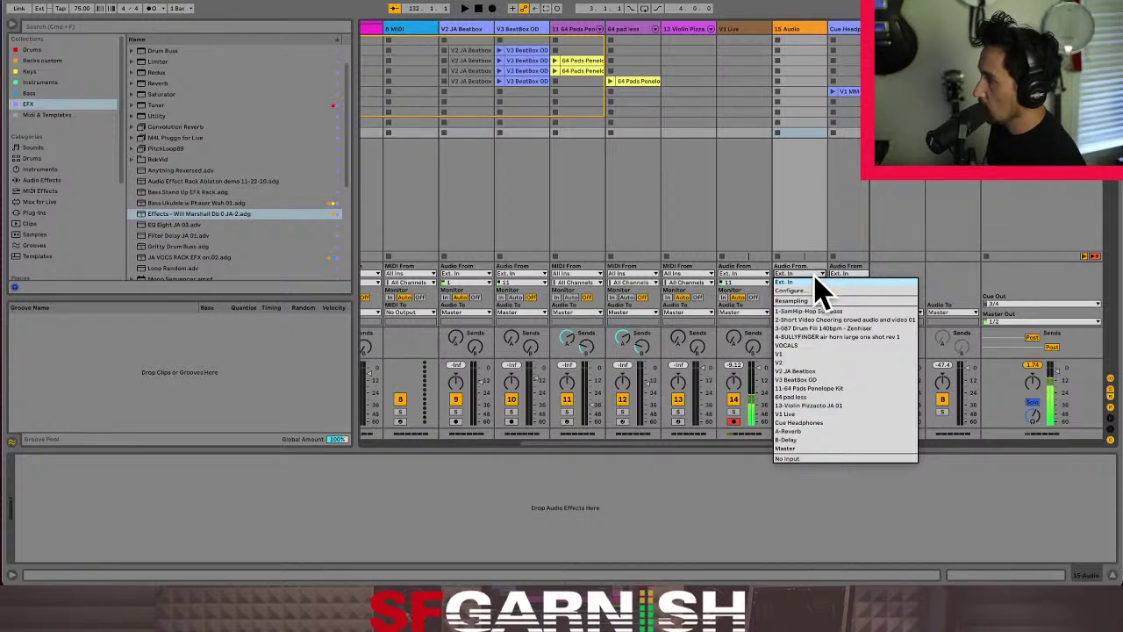
pyautogui.click(825, 415)
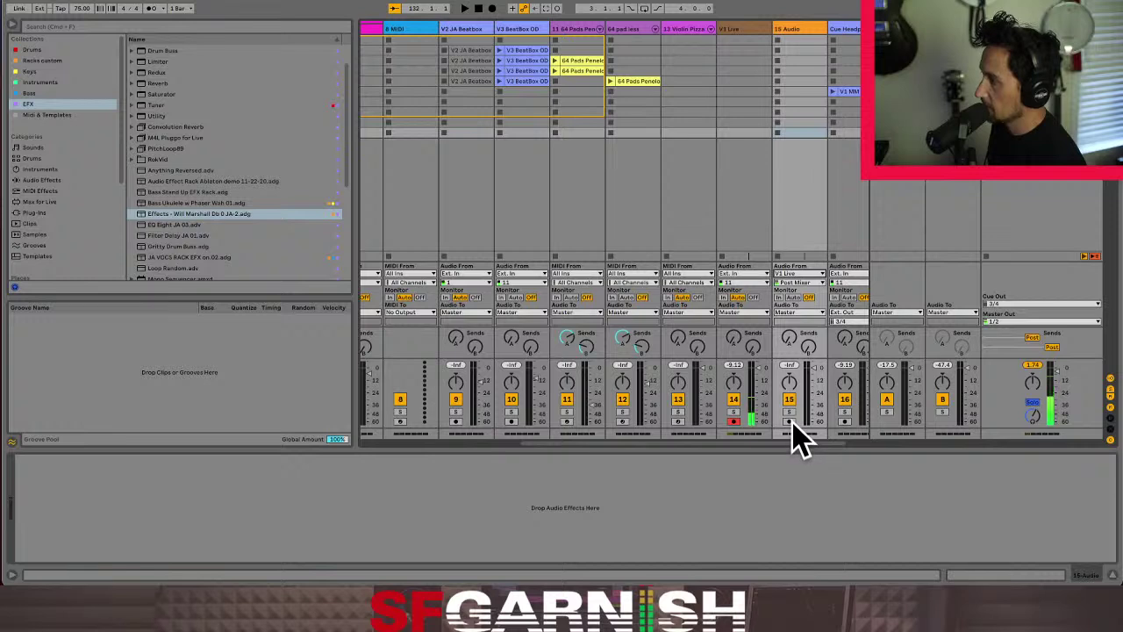
# - Arm the new audio track, set its monitoring to In, and test V1 Live's volume fader against it
pyautogui.click(789, 421)
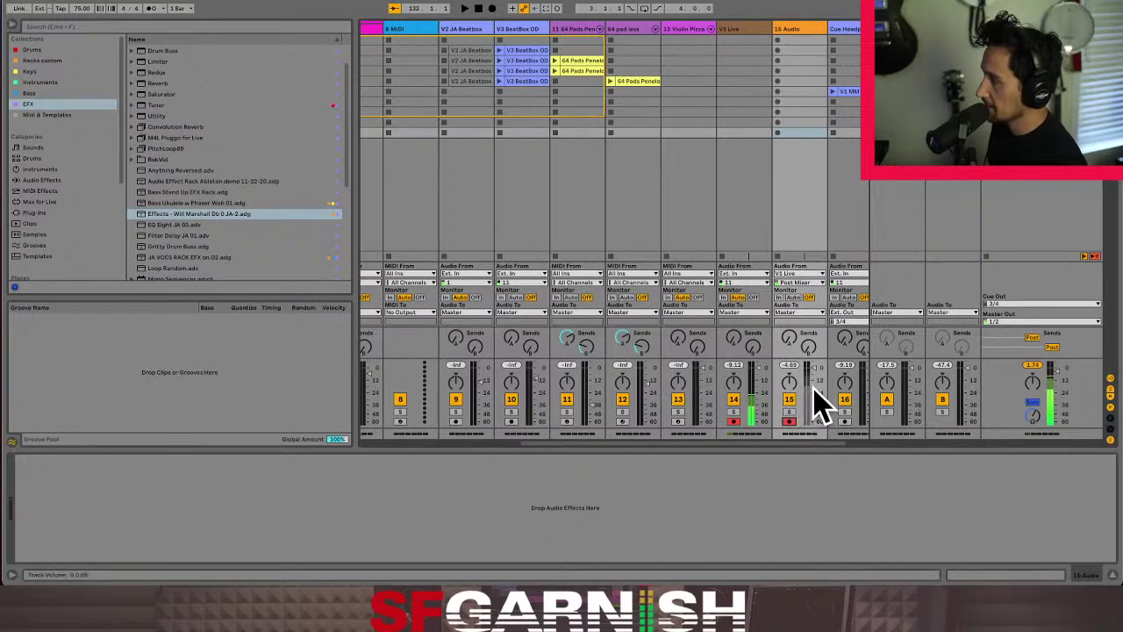
pyautogui.click(778, 298)
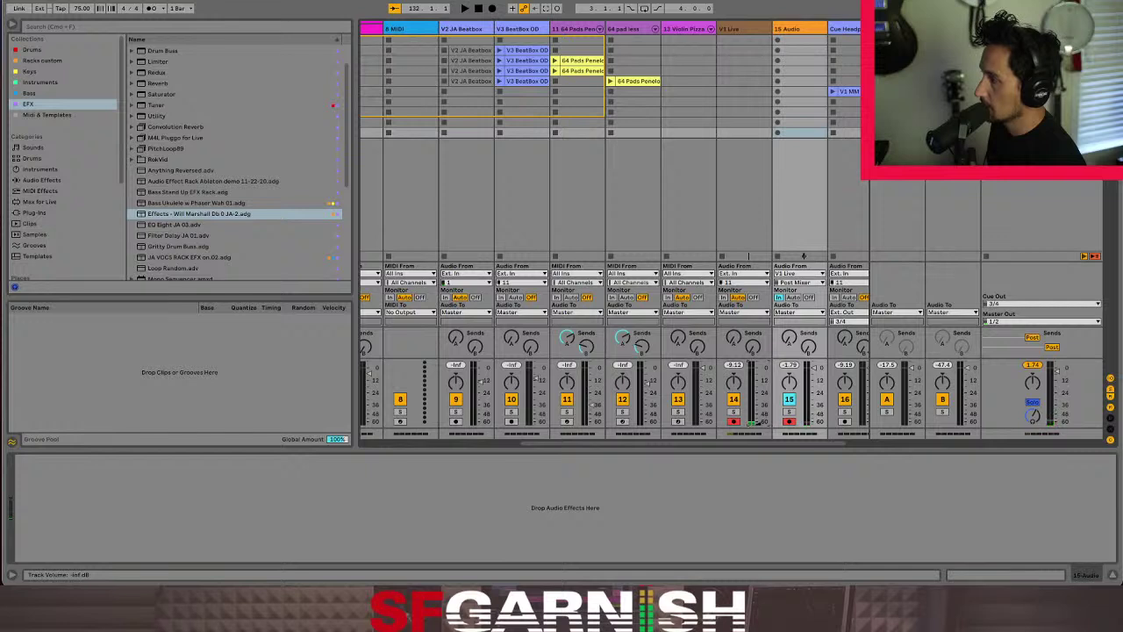
pyautogui.moveTo(758, 393); pyautogui.dragTo(759, 379)
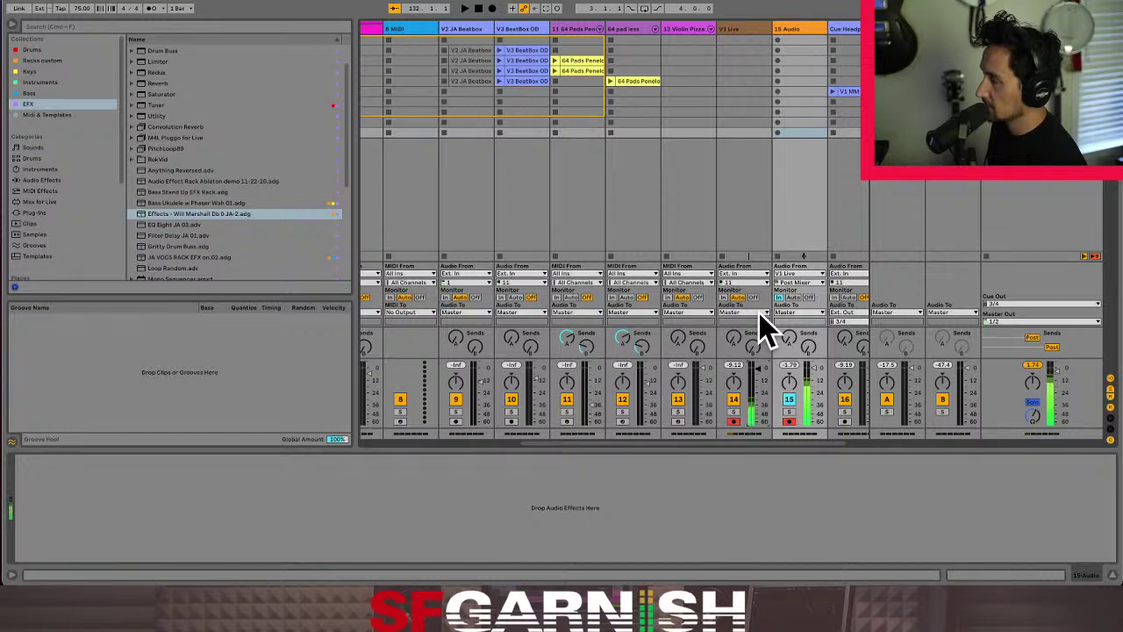
# - Rename the new audio track FX Vocs and route V1 Live's audio output to it
pyautogui.click(801, 30)
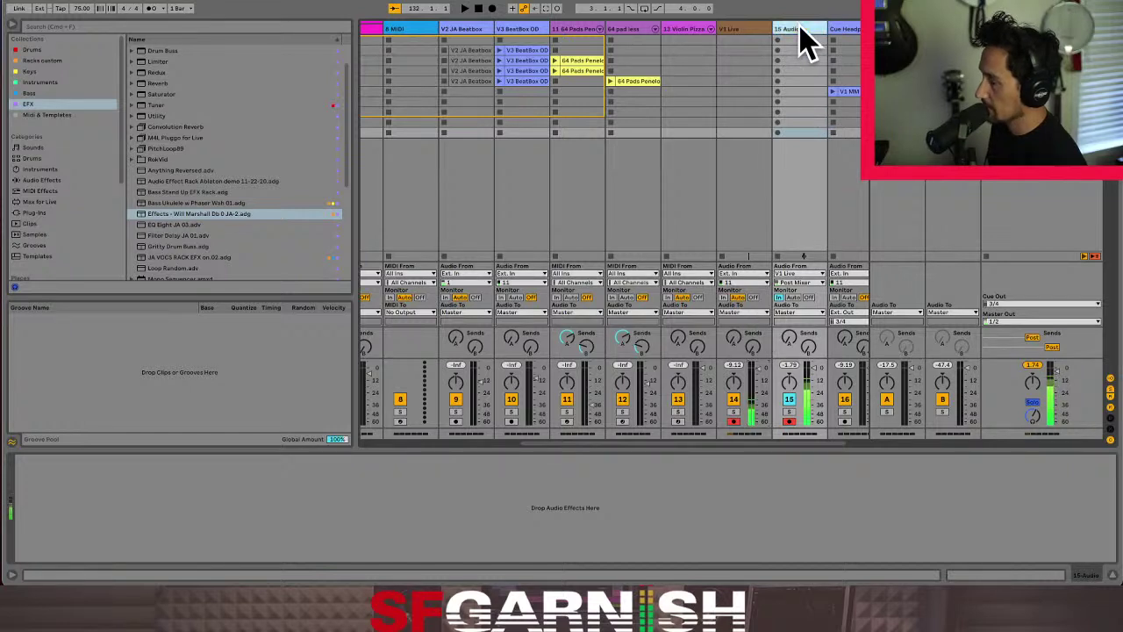
pyautogui.hotkey('ctrl', 'r')
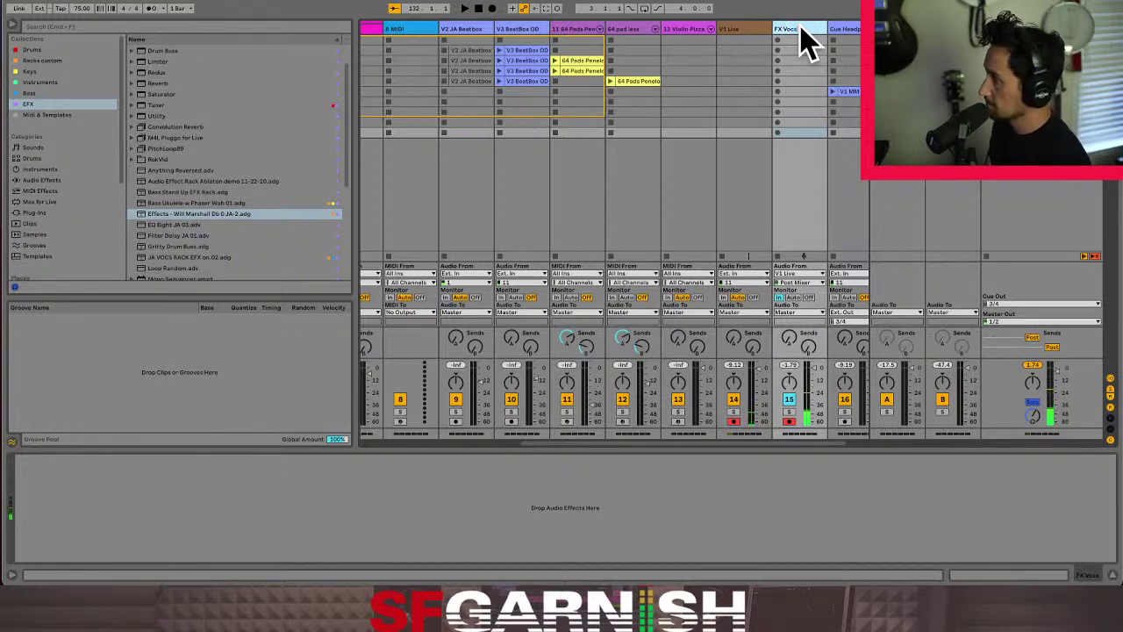
pyautogui.press('Return')
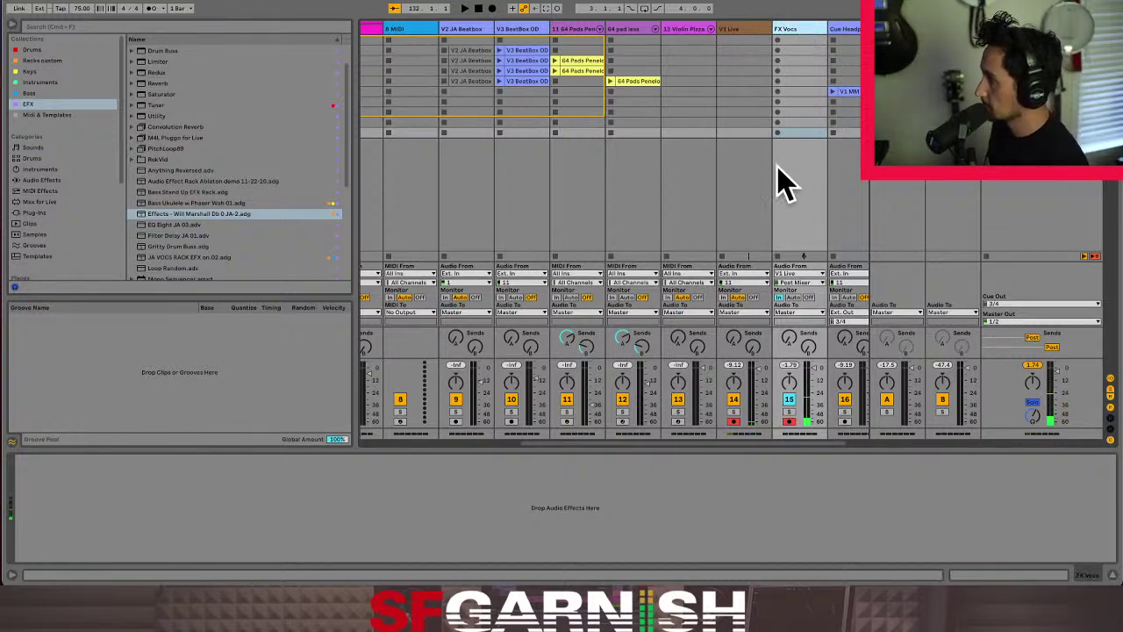
pyautogui.click(753, 312)
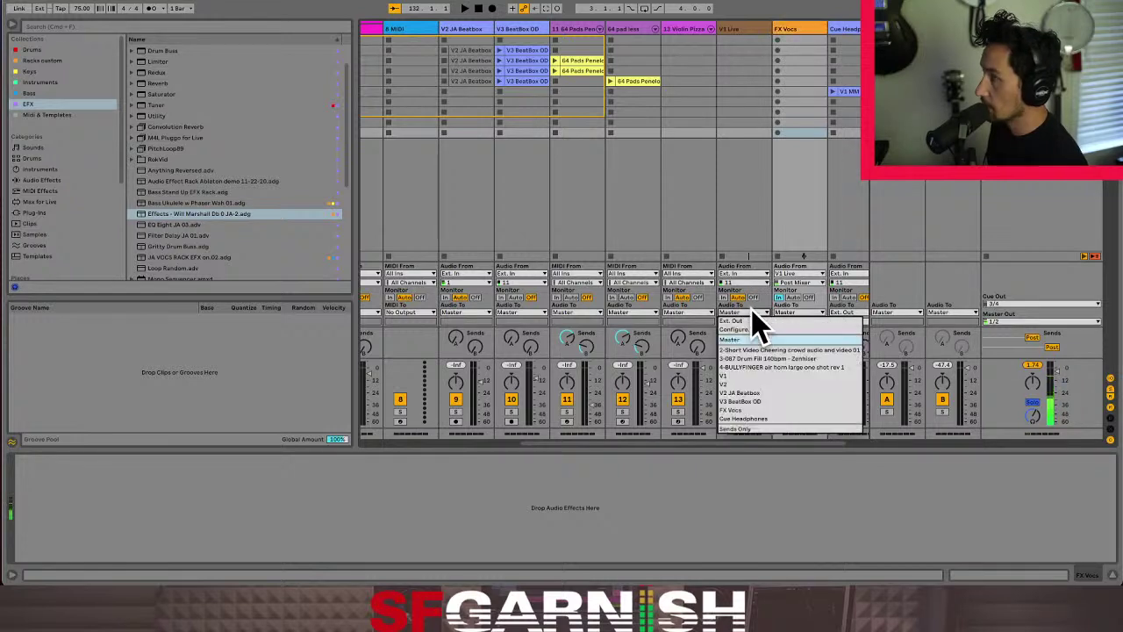
pyautogui.click(779, 410)
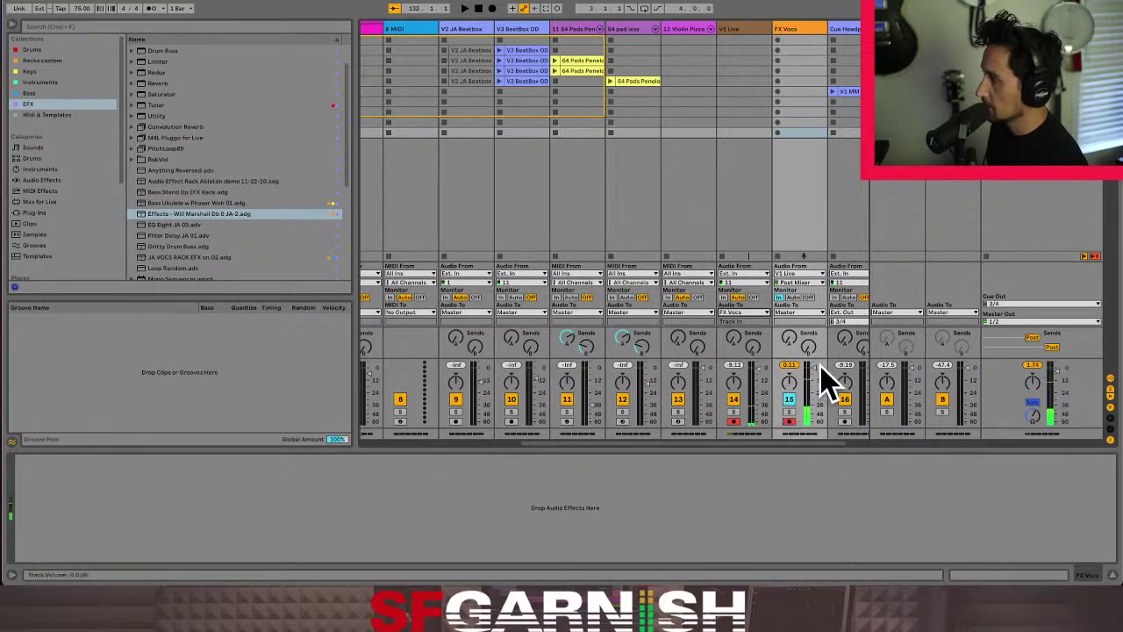
# - Move the Will Marshall effects rack from V1 Live to the FX Vocs track and check both device chains
pyautogui.click(753, 44)
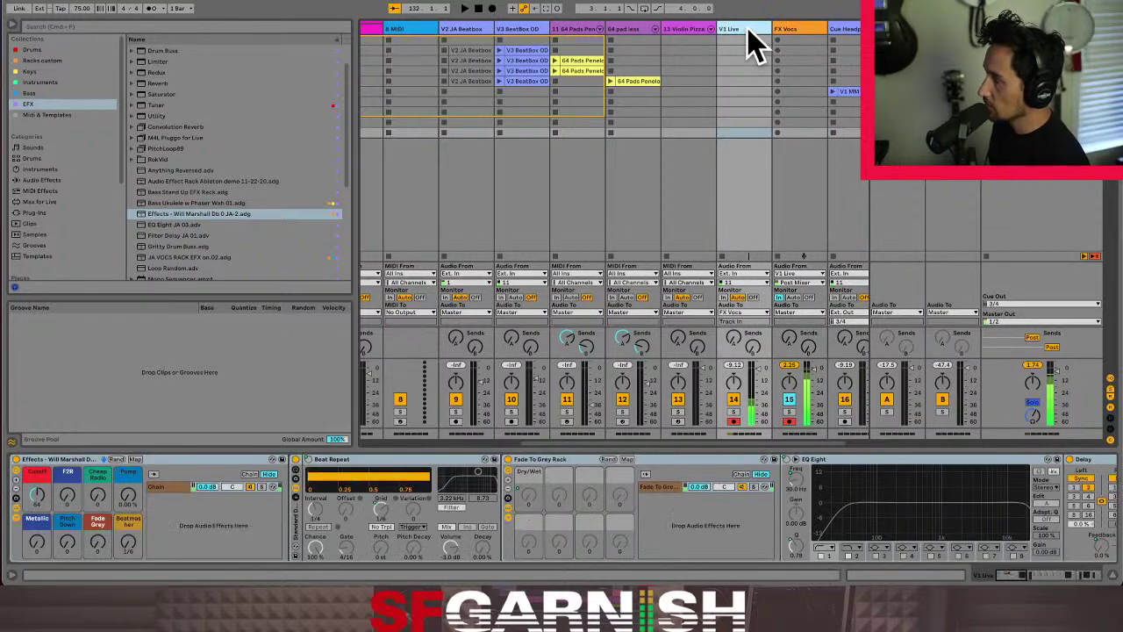
pyautogui.click(75, 474)
pyautogui.moveTo(73, 465); pyautogui.dragTo(800, 64)
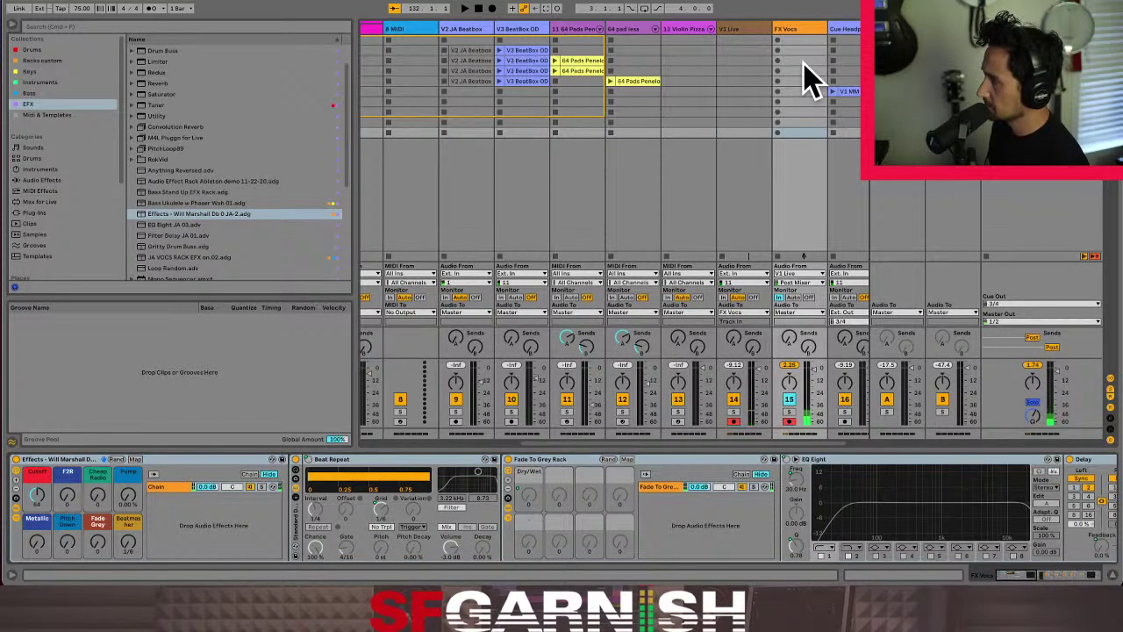
pyautogui.click(747, 34)
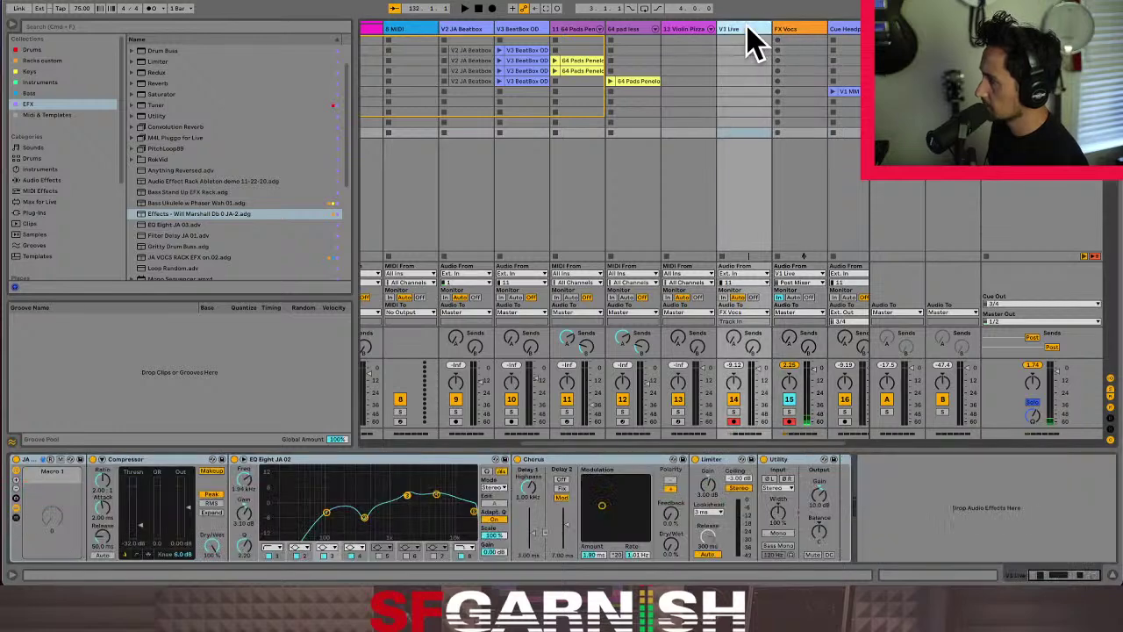
pyautogui.click(802, 31)
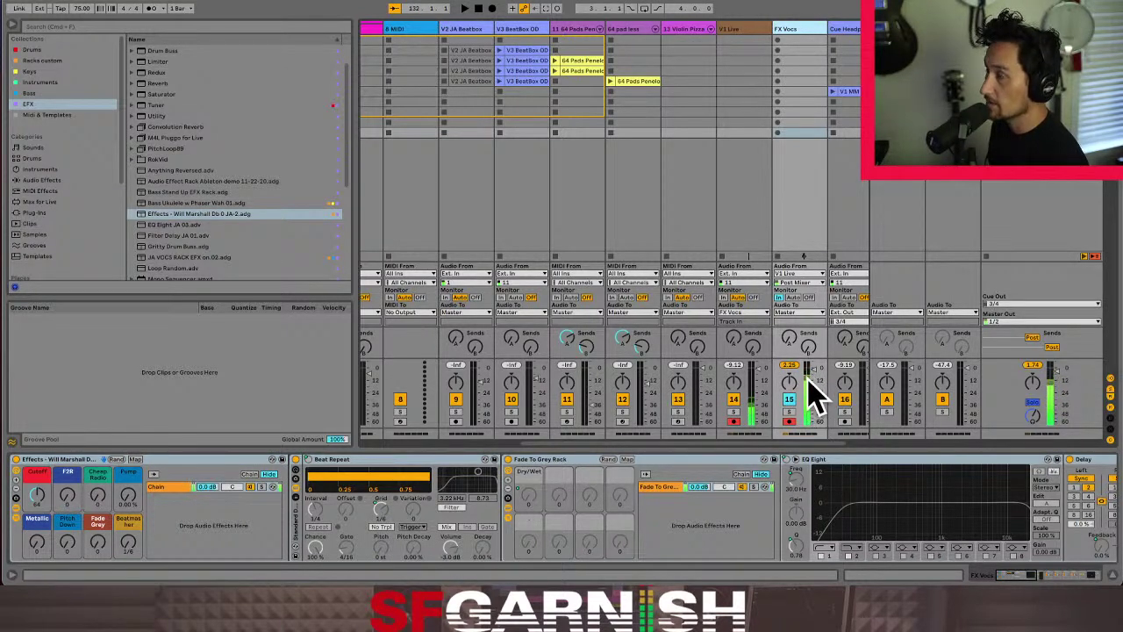
pyautogui.moveTo(1014, 574); pyautogui.dragTo(1081, 578)
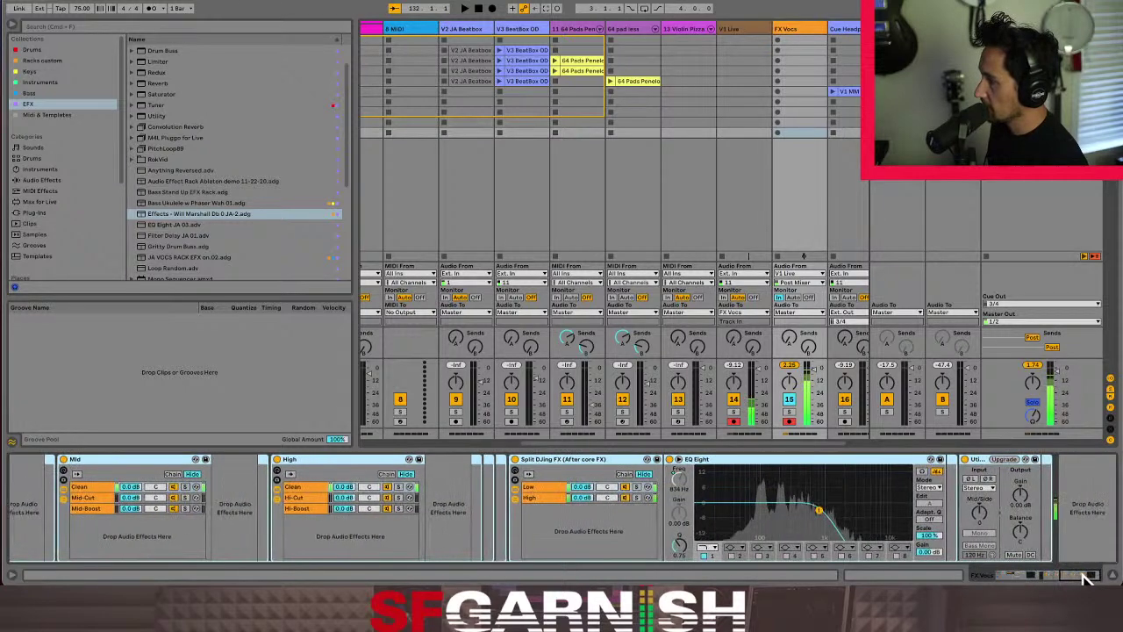
pyautogui.click(116, 29)
pyautogui.write('limiter')
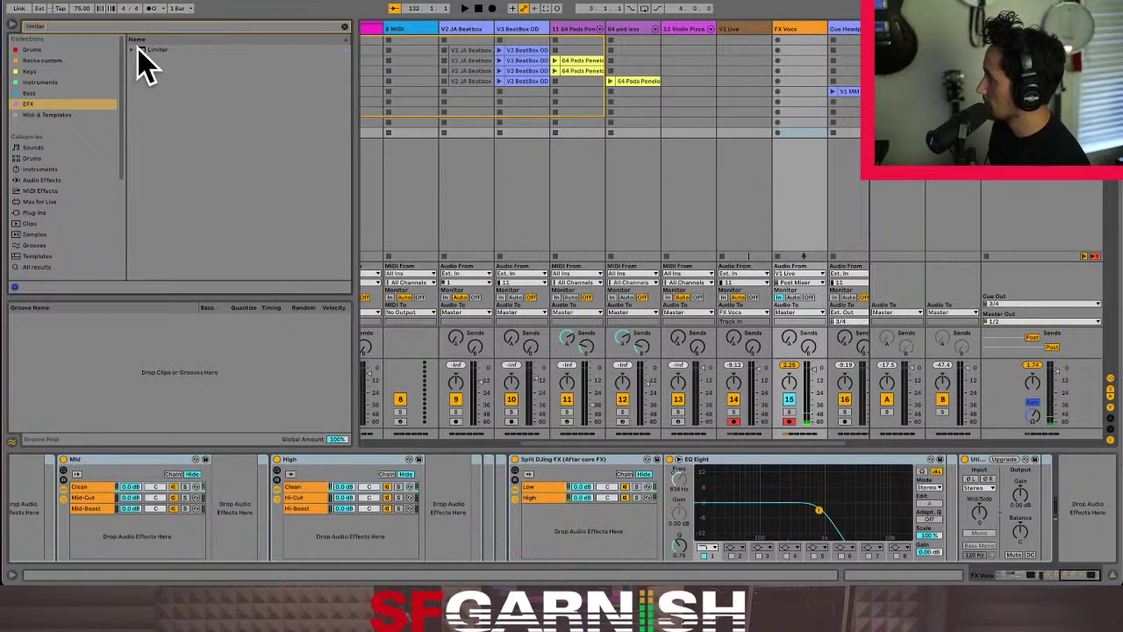
pyautogui.moveTo(140, 49); pyautogui.dragTo(1041, 515)
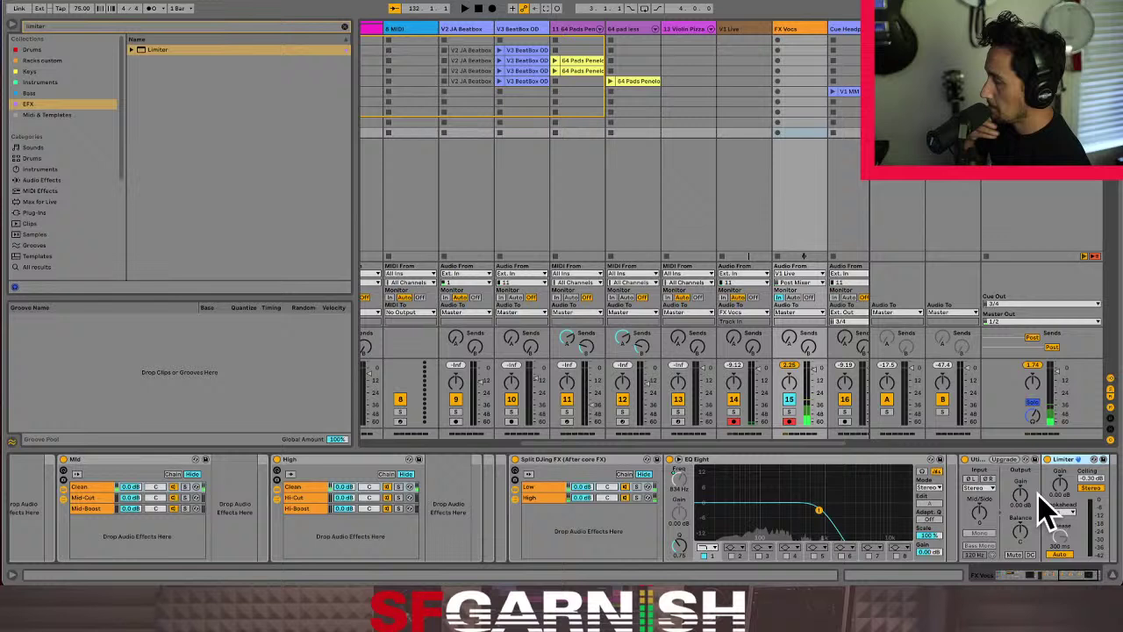
pyautogui.click(1097, 494)
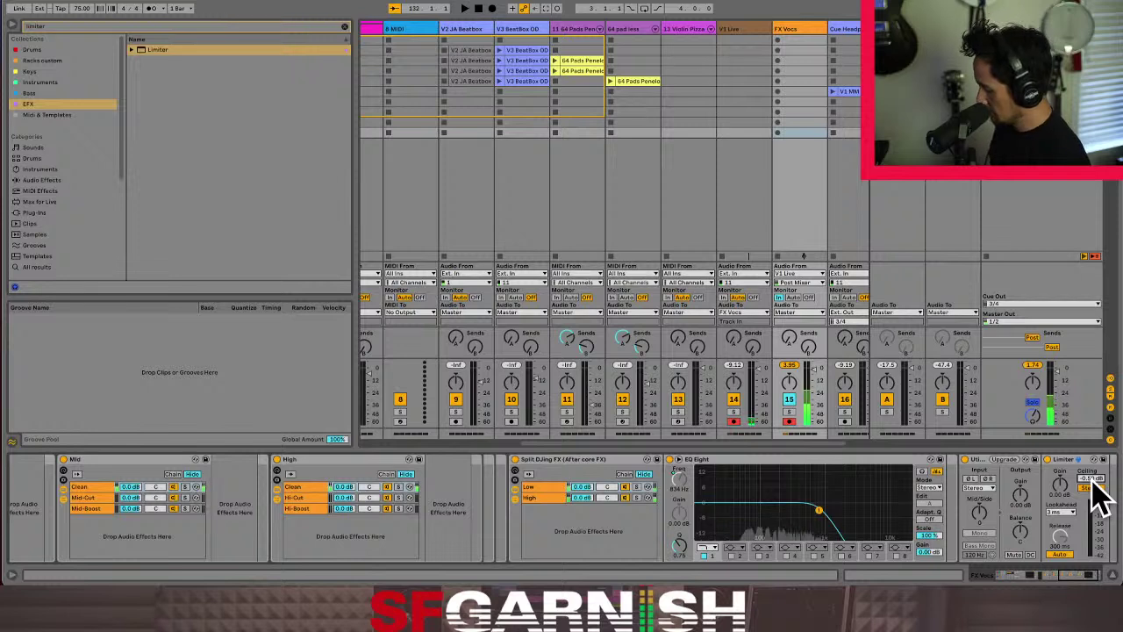
pyautogui.press('Return')
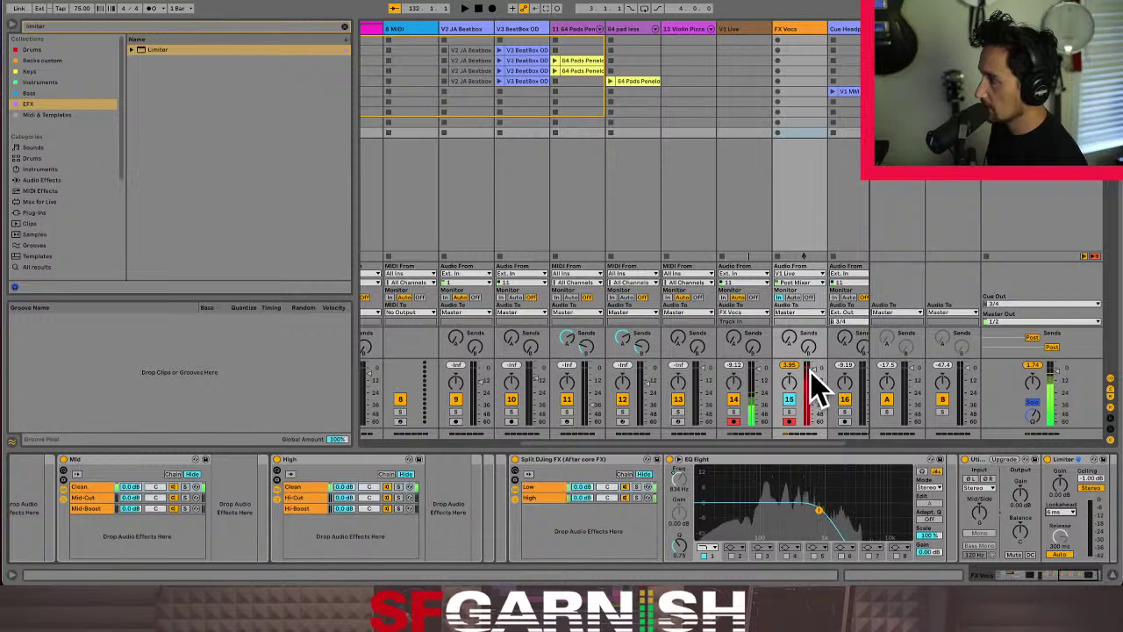
# - Lower the FX Vocs track volume slightly
pyautogui.moveTo(814, 369); pyautogui.dragTo(814, 371)
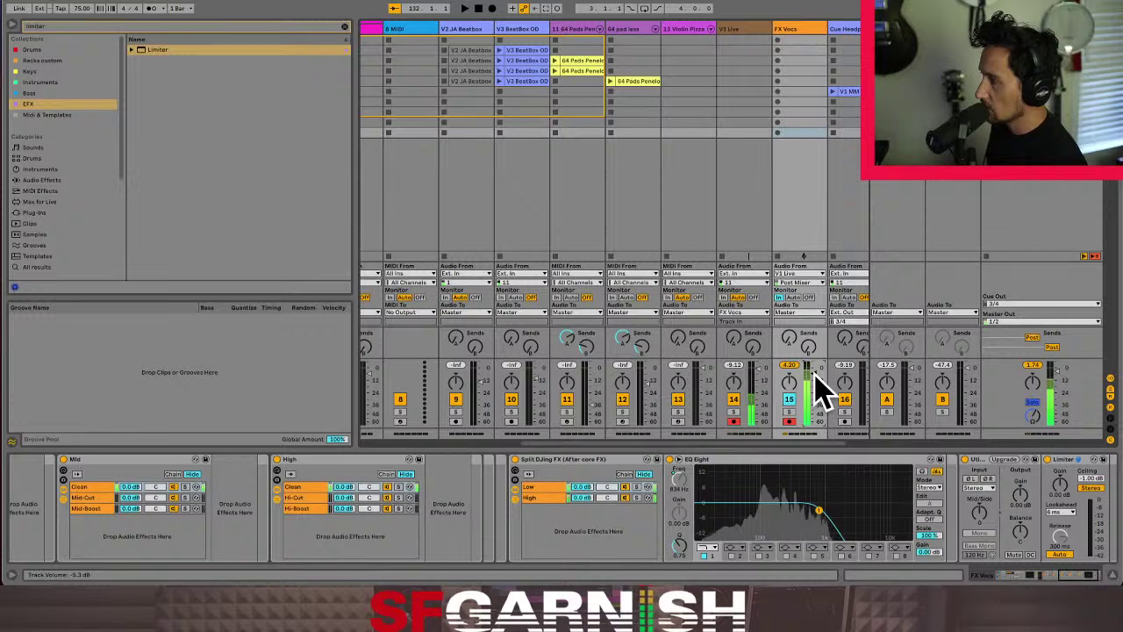
pyautogui.moveTo(814, 369); pyautogui.dragTo(815, 372)
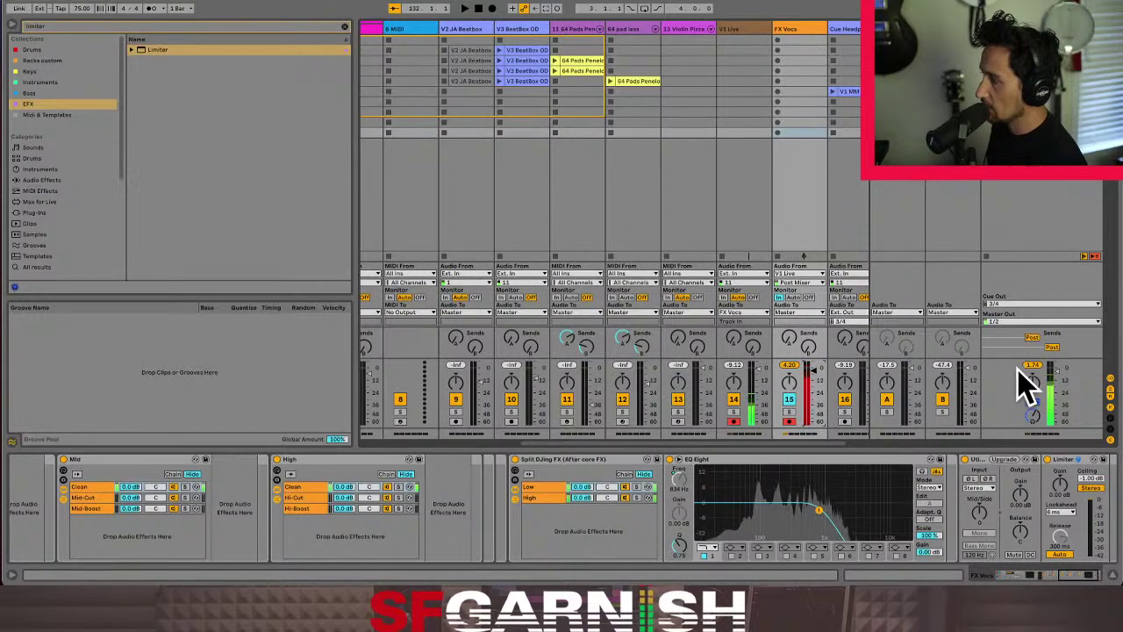
# - Raise the Master volume slightly and check the FX Vocs device chain back to the Will Marshall effects rack
pyautogui.moveTo(1057, 371); pyautogui.dragTo(1057, 368)
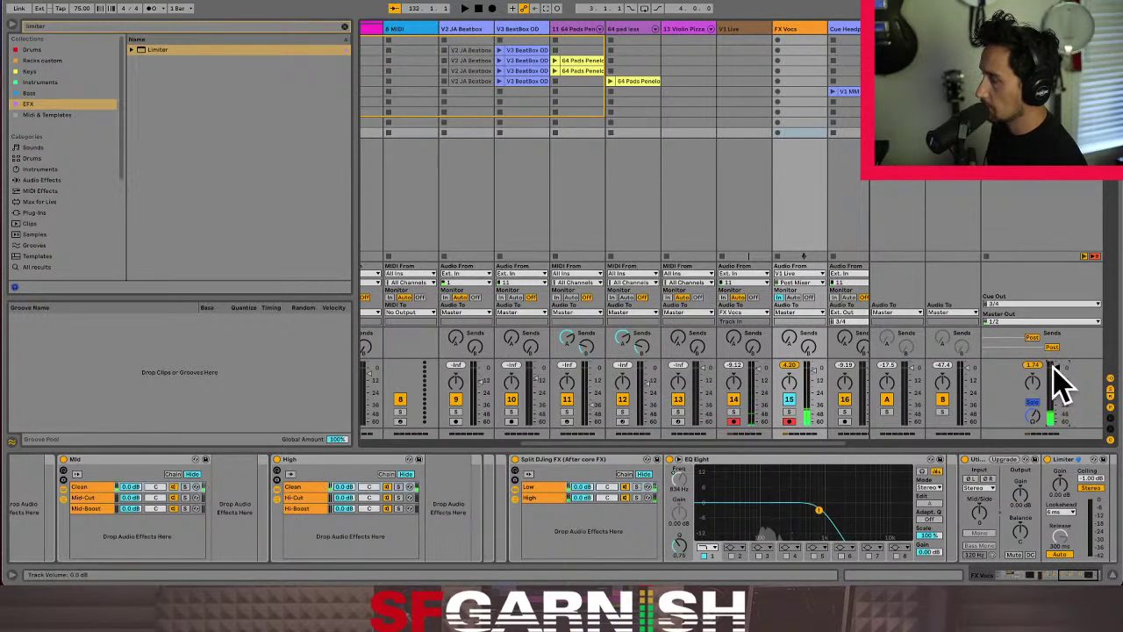
pyautogui.click(1060, 576)
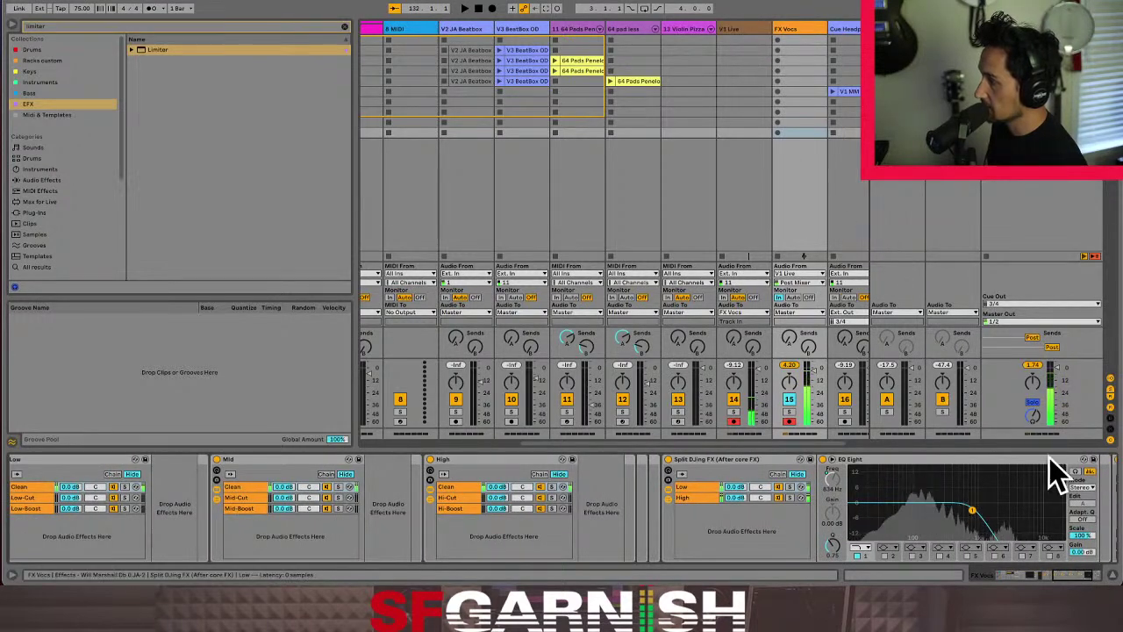
pyautogui.click(1070, 576)
pyautogui.moveTo(1070, 576); pyautogui.dragTo(1009, 576)
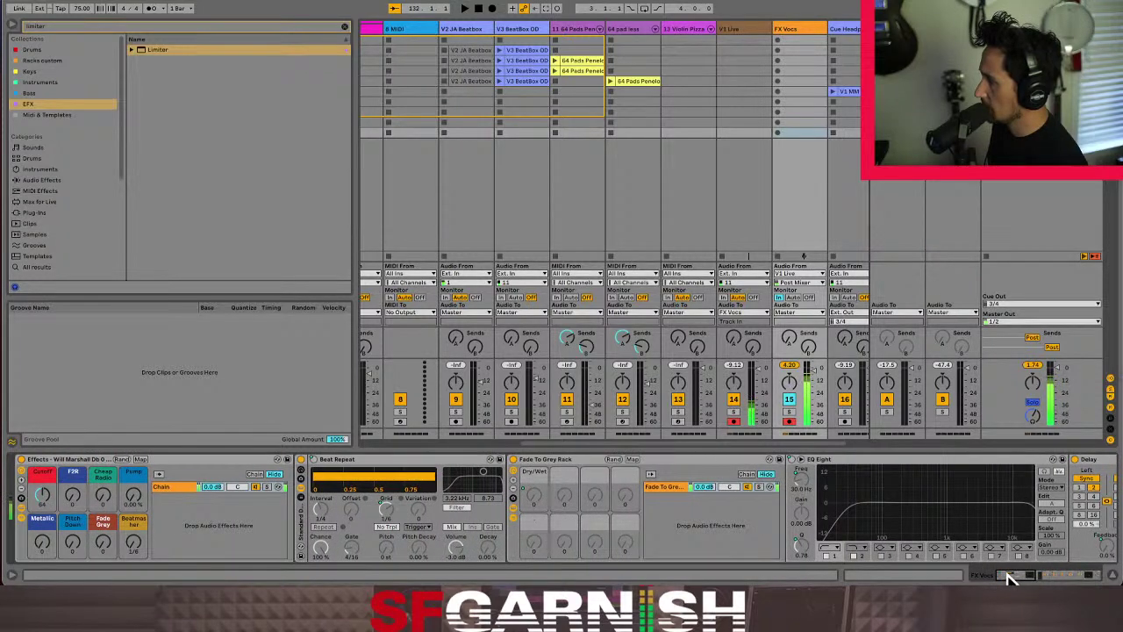
pyautogui.click(747, 44)
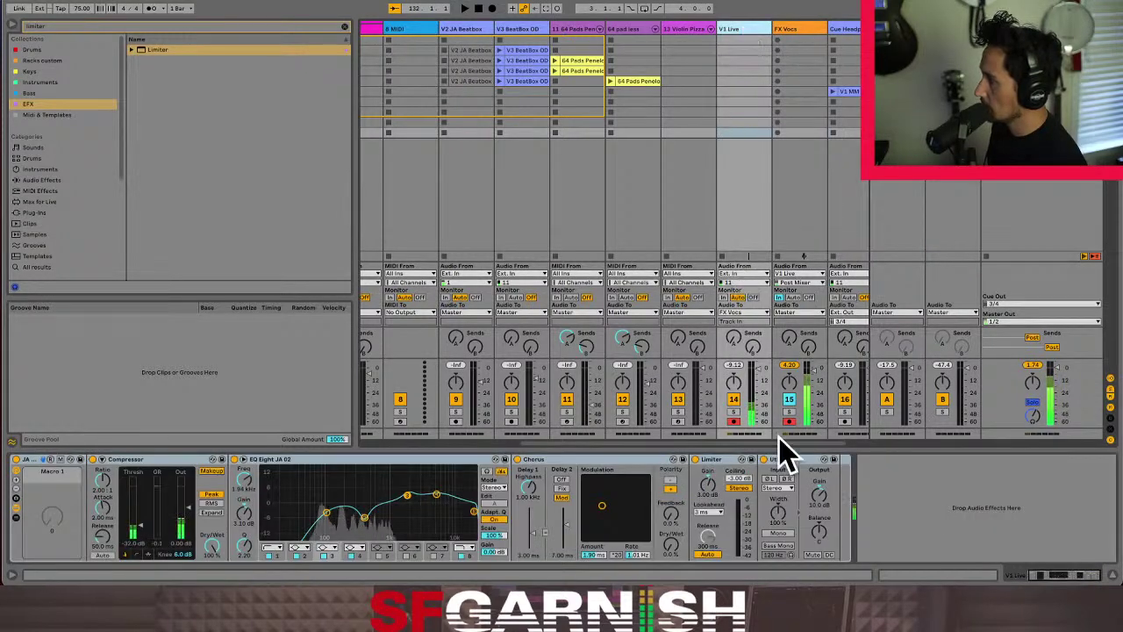
pyautogui.moveTo(819, 496); pyautogui.dragTo(819, 509)
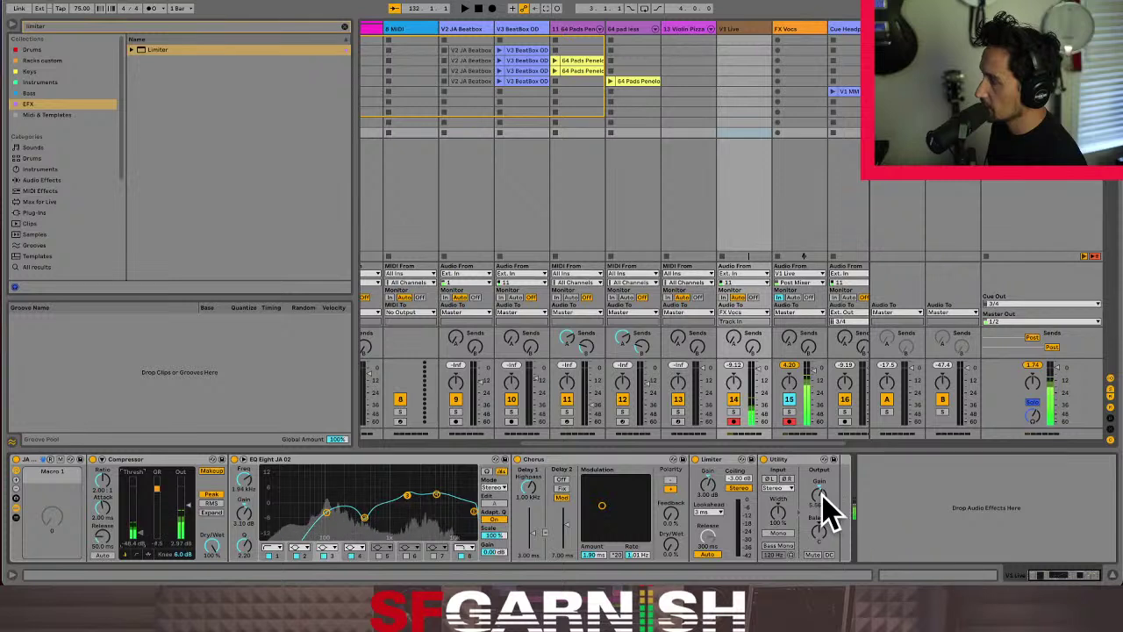
pyautogui.moveTo(822, 509)
pyautogui.mouseDown()
pyautogui.moveTo(822, 526)
pyautogui.moveTo(828, 501)
pyautogui.mouseUp()
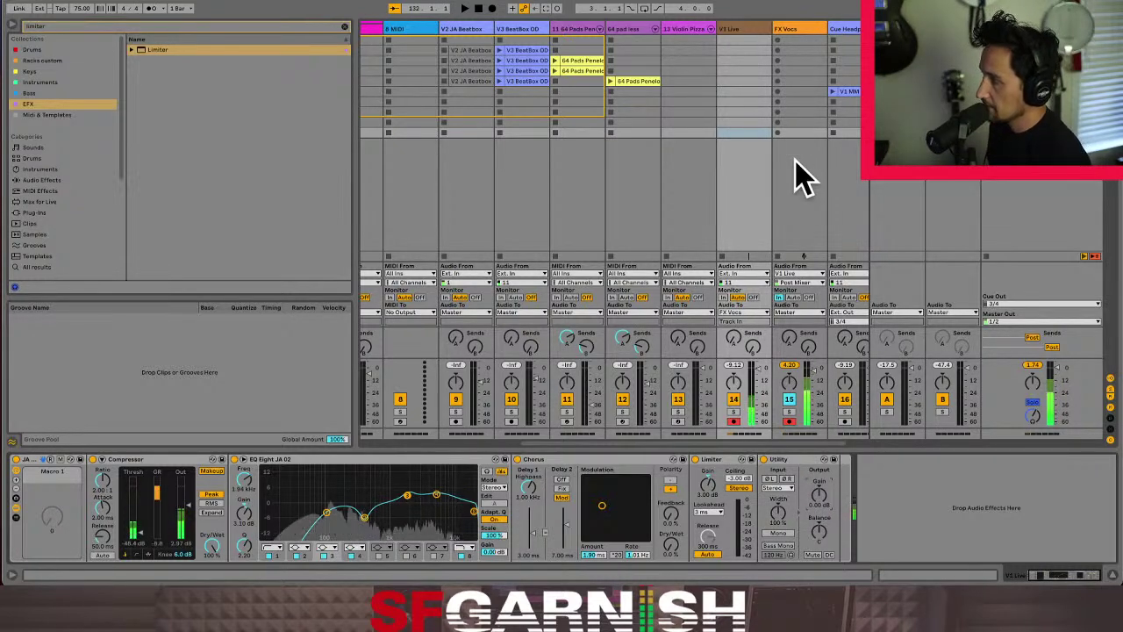
# - Compare the FX Vocs device chain with that of Cue Headphones and bring all of the last tracks into view
pyautogui.click(800, 95)
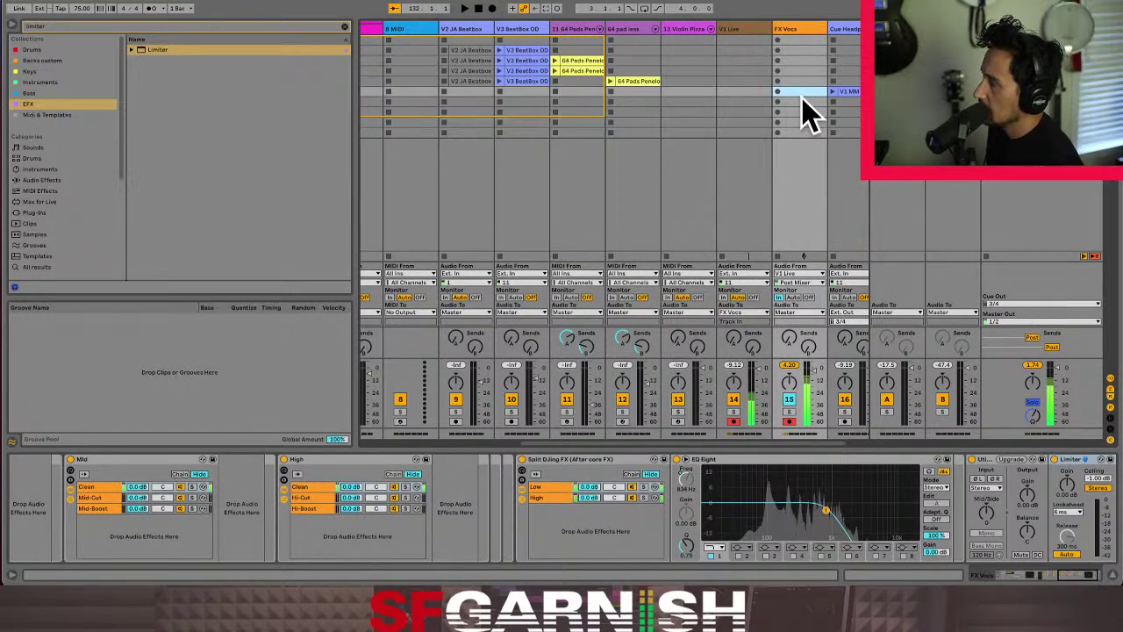
pyautogui.click(802, 104)
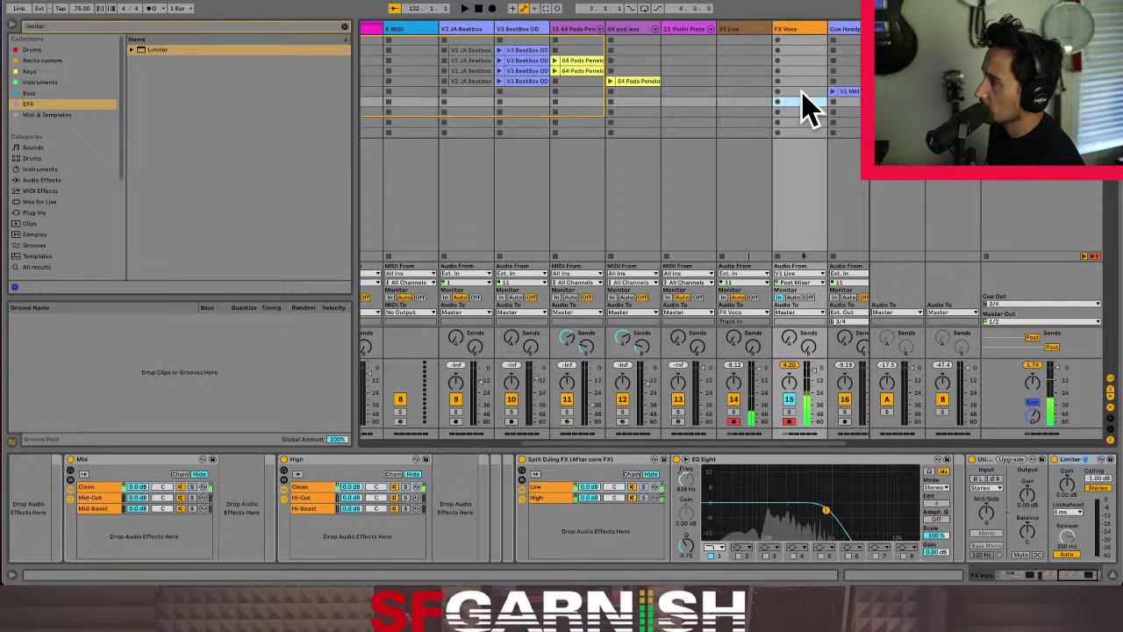
pyautogui.press('Up')
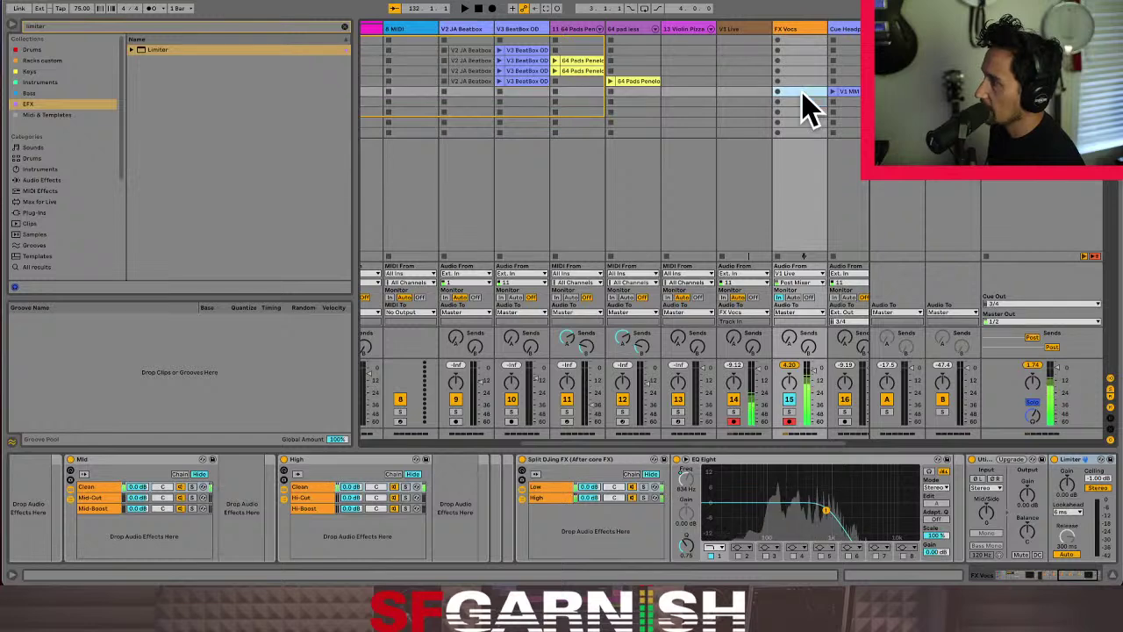
pyautogui.click(847, 91)
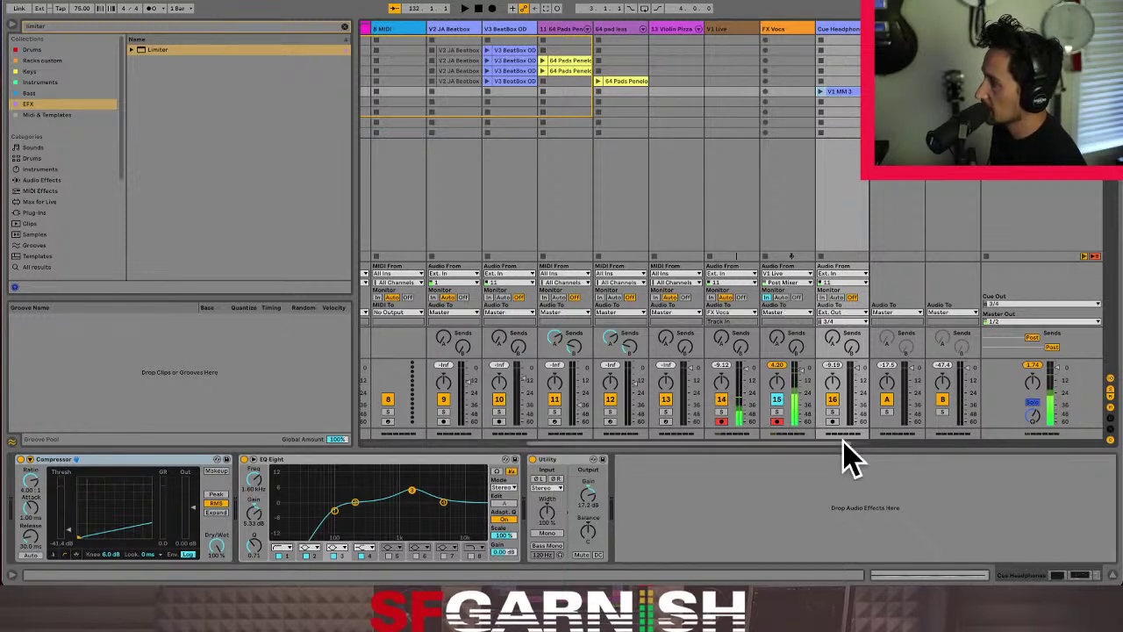
pyautogui.moveTo(833, 442); pyautogui.dragTo(866, 448)
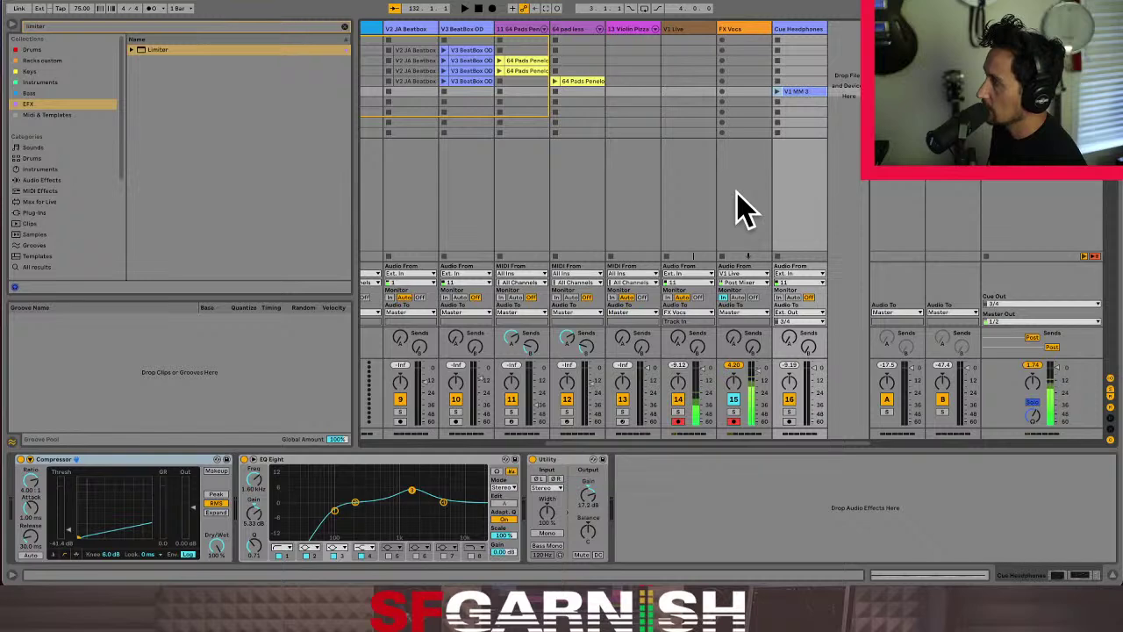
# - Switch to the Arrangement View, place the insert marker at bar 129 on the VOCALS group and show the automation
pyautogui.press('Tab')
pyautogui.click(592, 185)
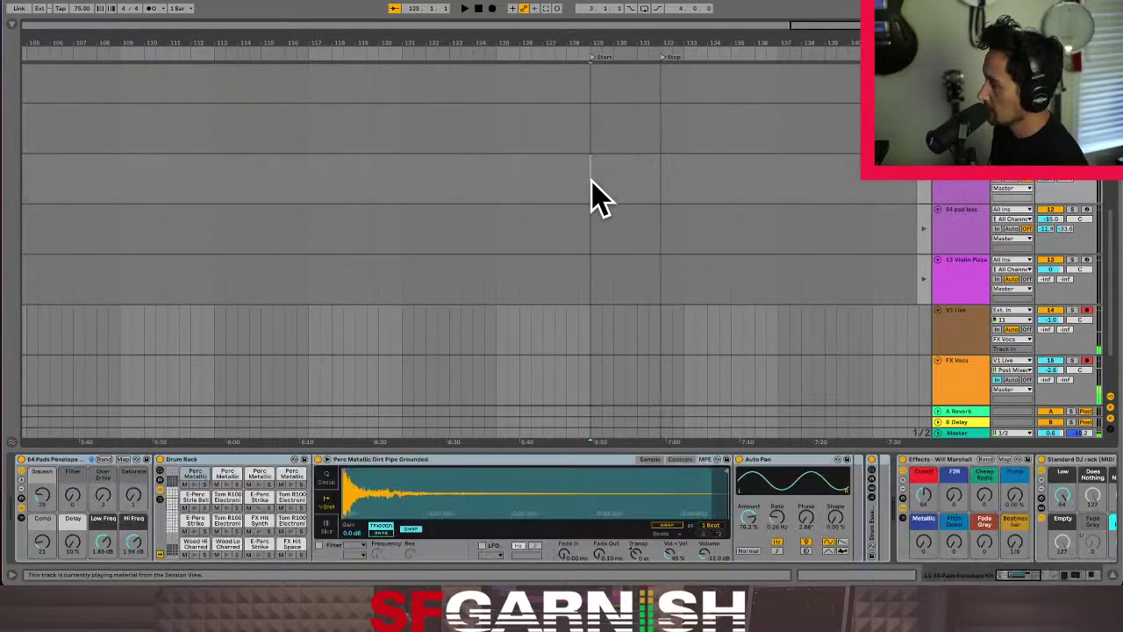
pyautogui.scroll(10, 593, 189)
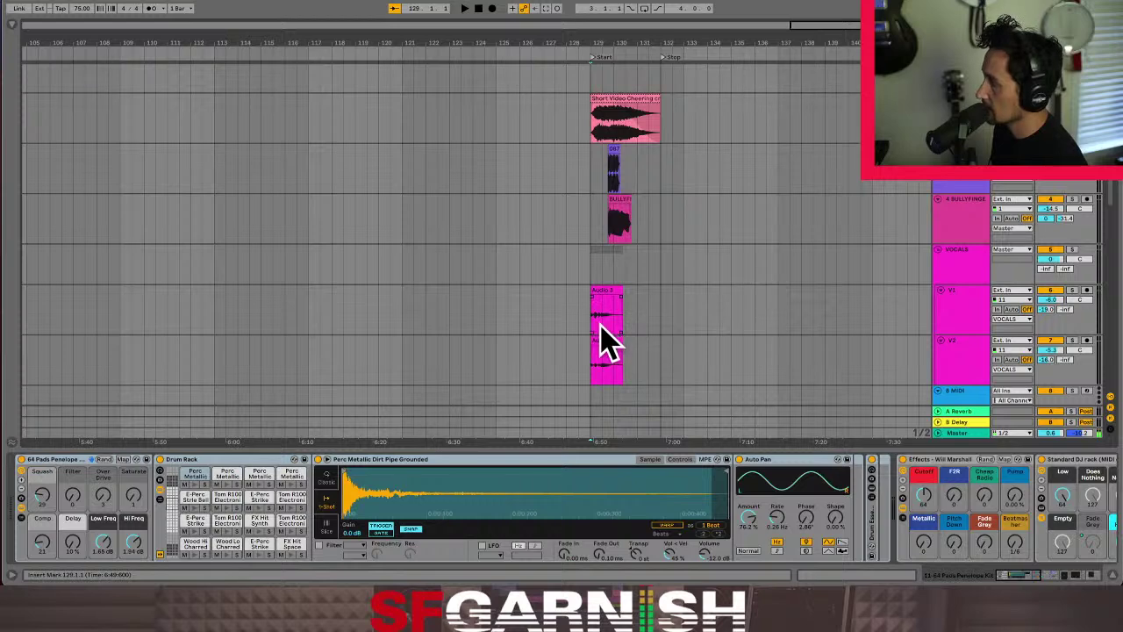
pyautogui.click(593, 337)
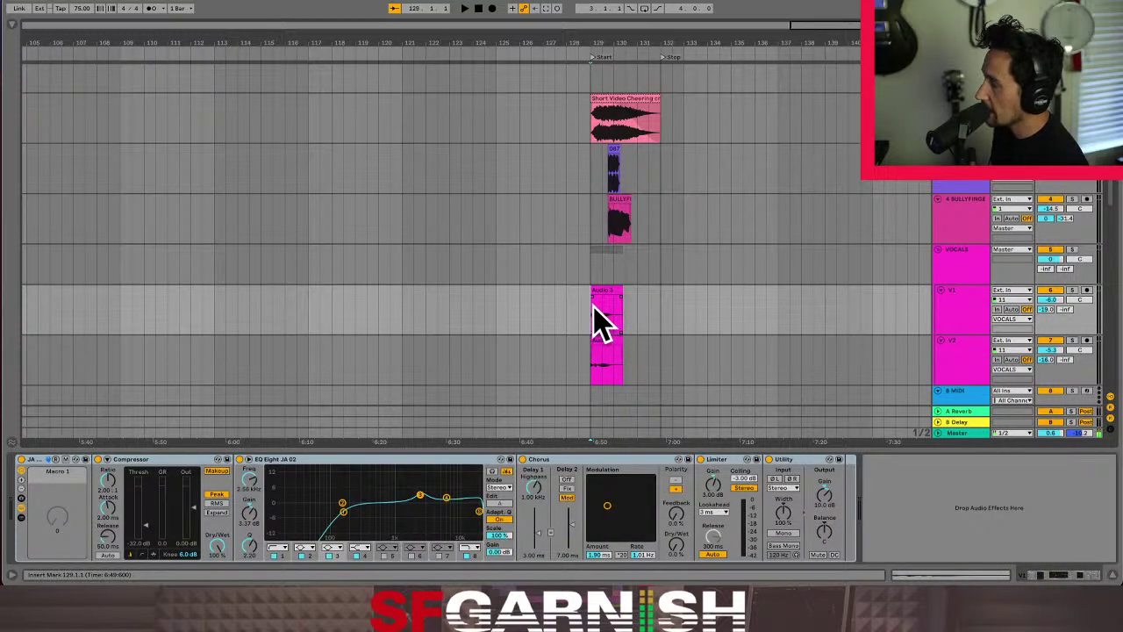
pyautogui.click(591, 268)
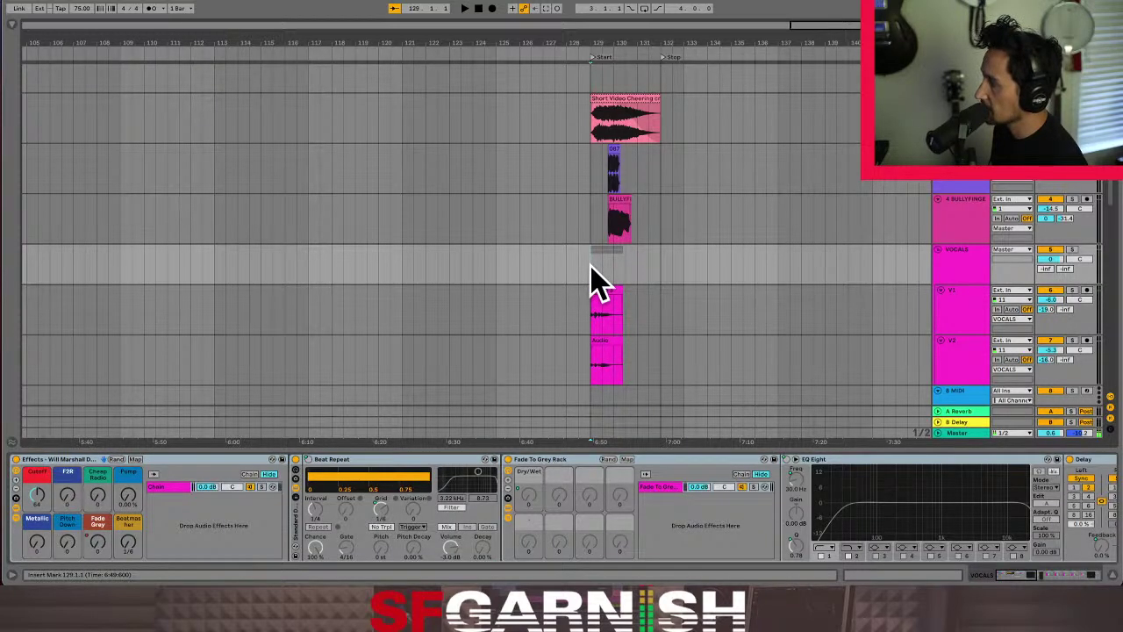
pyautogui.press('a')
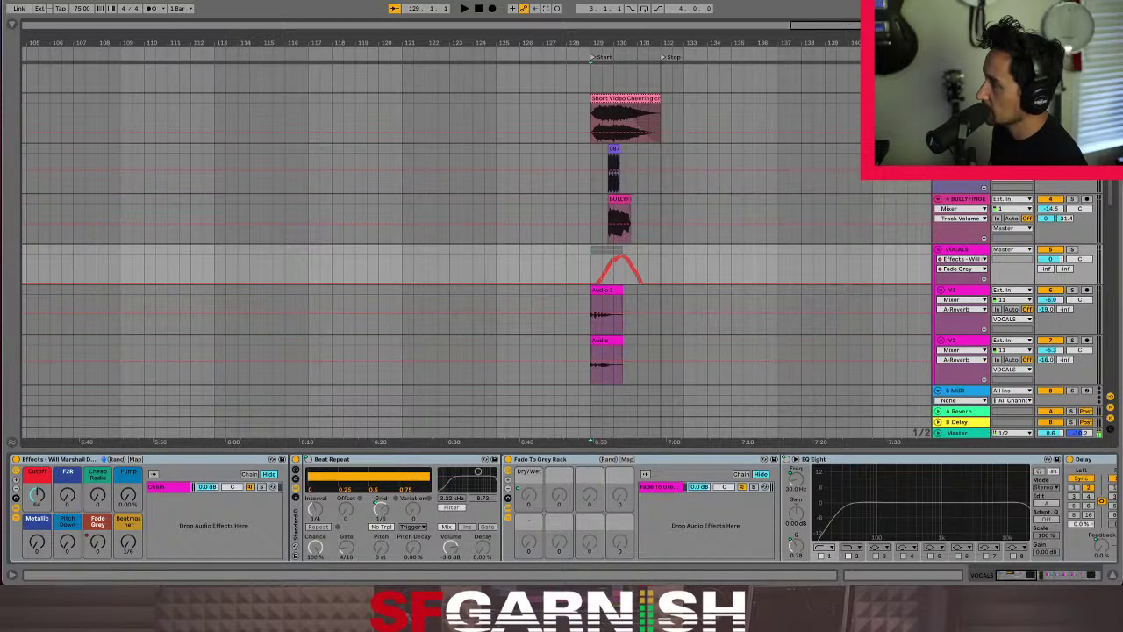
# - Play the arrangement from bar 129 to hear the vocal clips against the VOCALS group's Fade Grey automation
pyautogui.click(1072, 249)
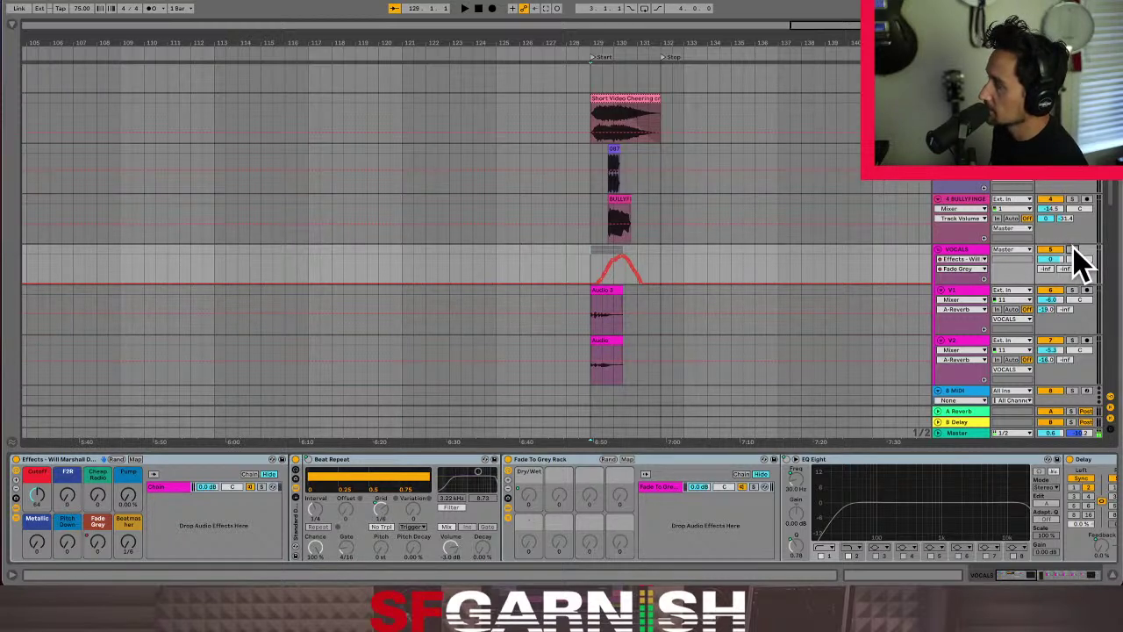
pyautogui.press('space')
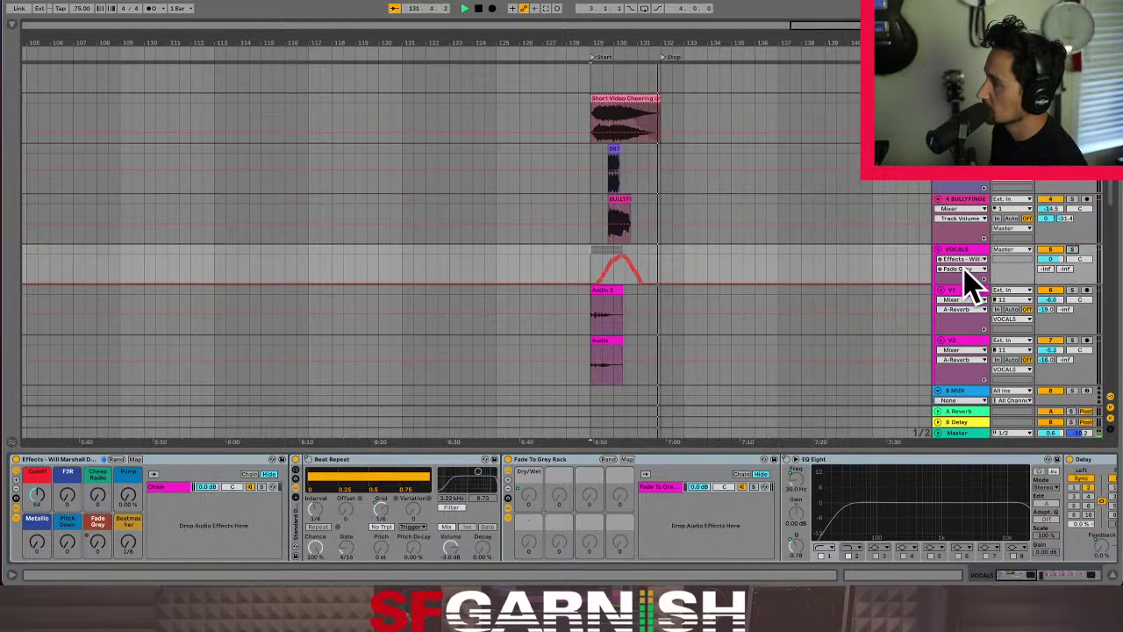
pyautogui.press('space')
# - Give the VOCALS group's Fade Grey automation its own lane, and set the main lane to Effects - Will Marshall Db 0 JA-2 with Fade Grey
pyautogui.click(985, 289)
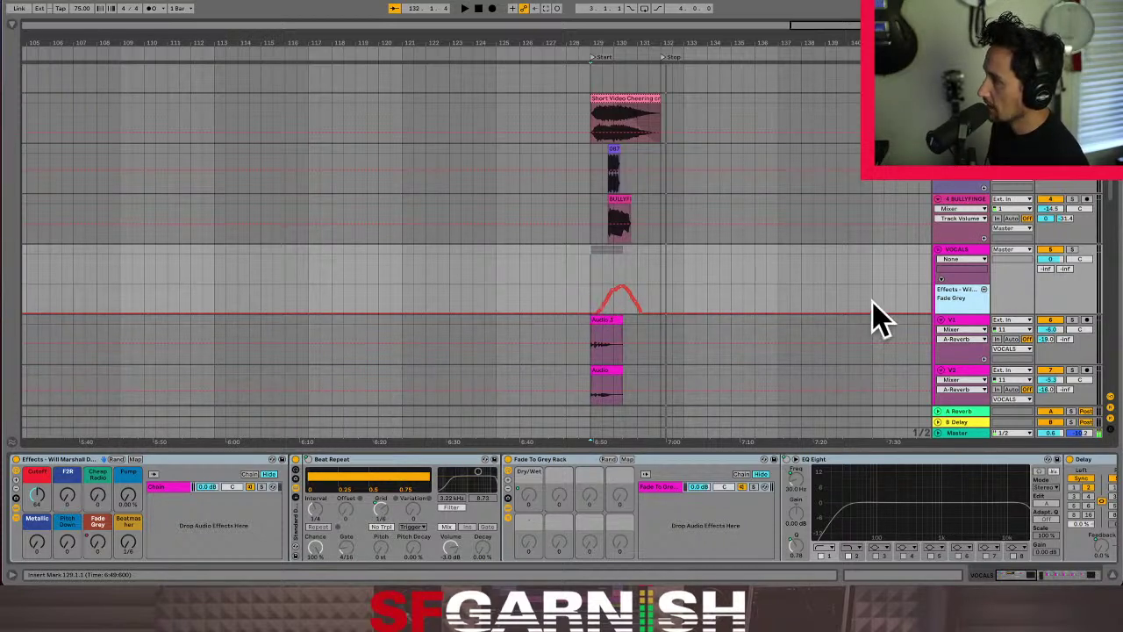
pyautogui.click(981, 258)
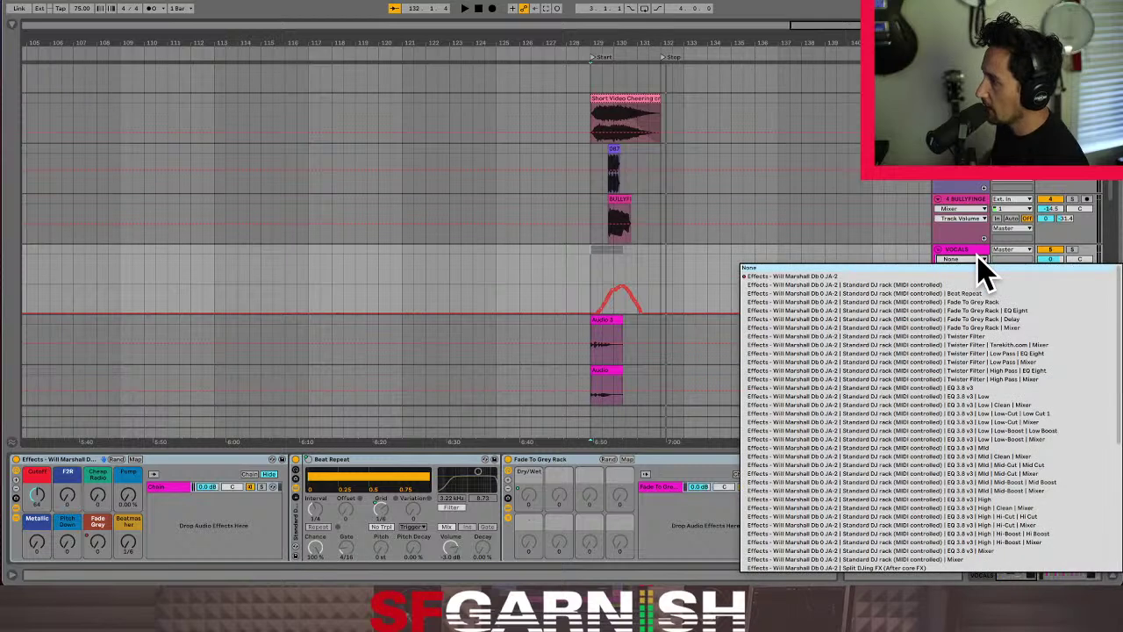
pyautogui.click(874, 276)
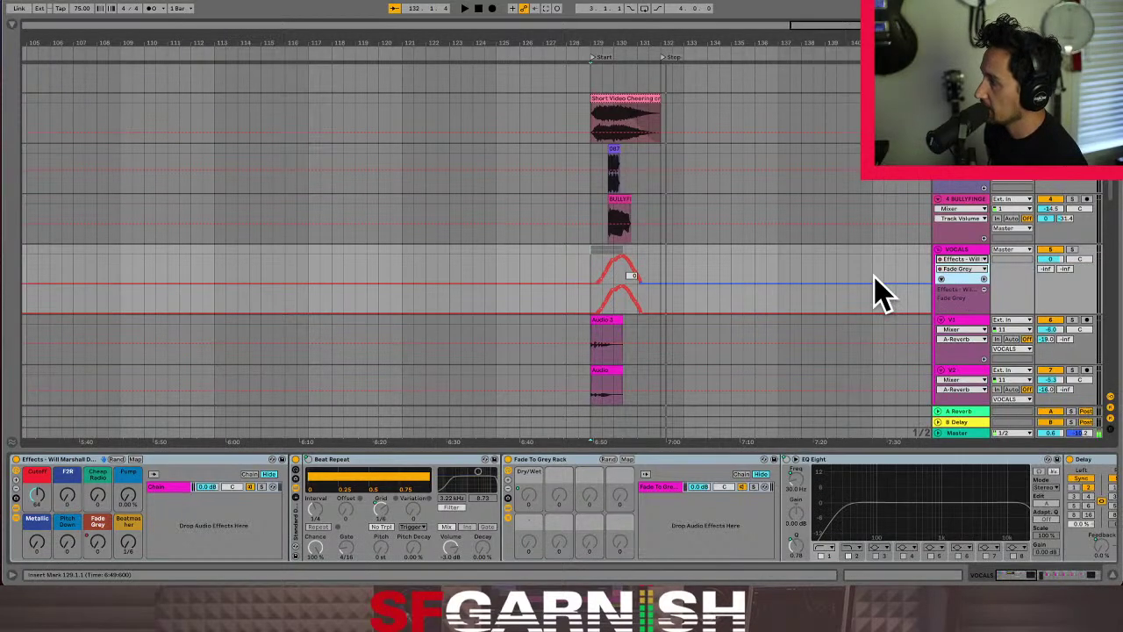
pyautogui.click(983, 269)
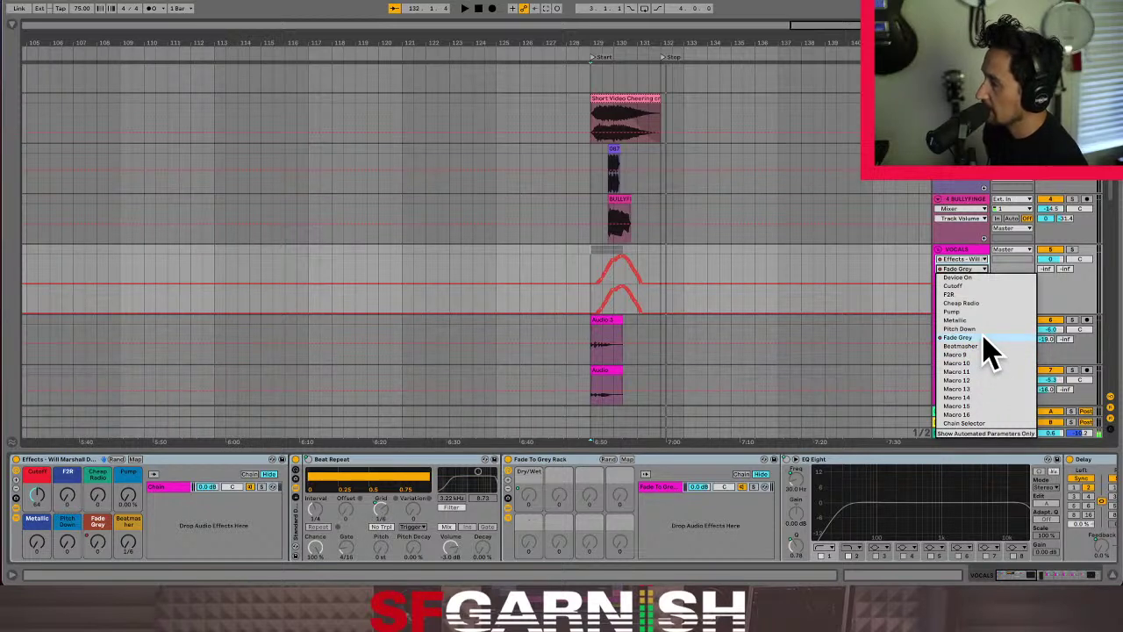
pyautogui.click(972, 285)
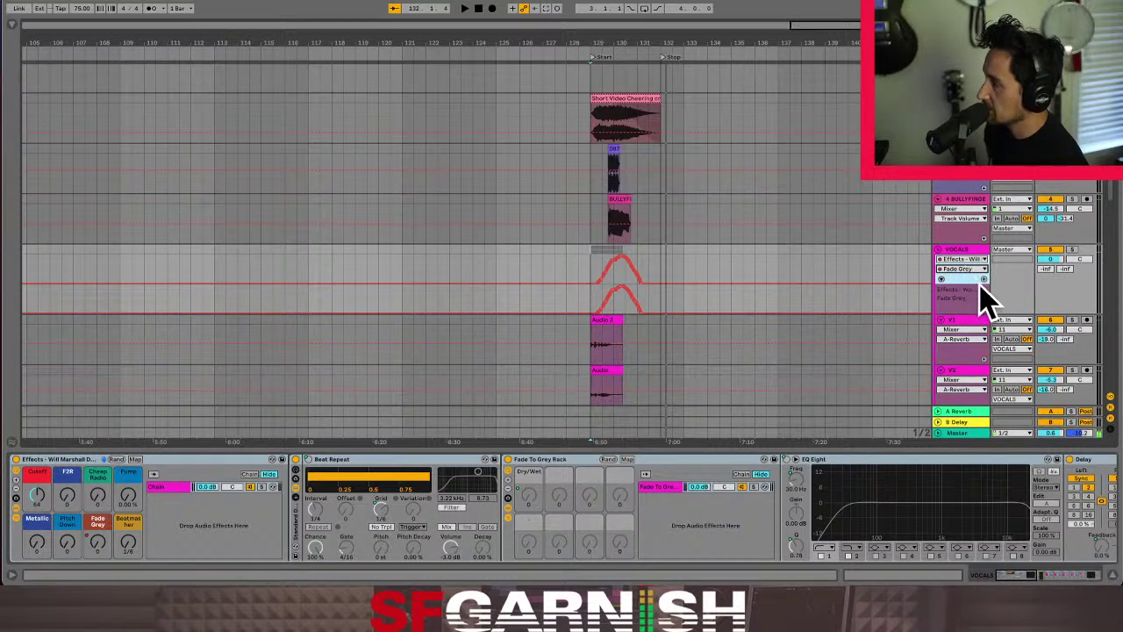
# - Compare the extent of the V1 audio clip with the Fade Grey curve by showing and hiding the automation
pyautogui.click(616, 322)
pyautogui.click(620, 323)
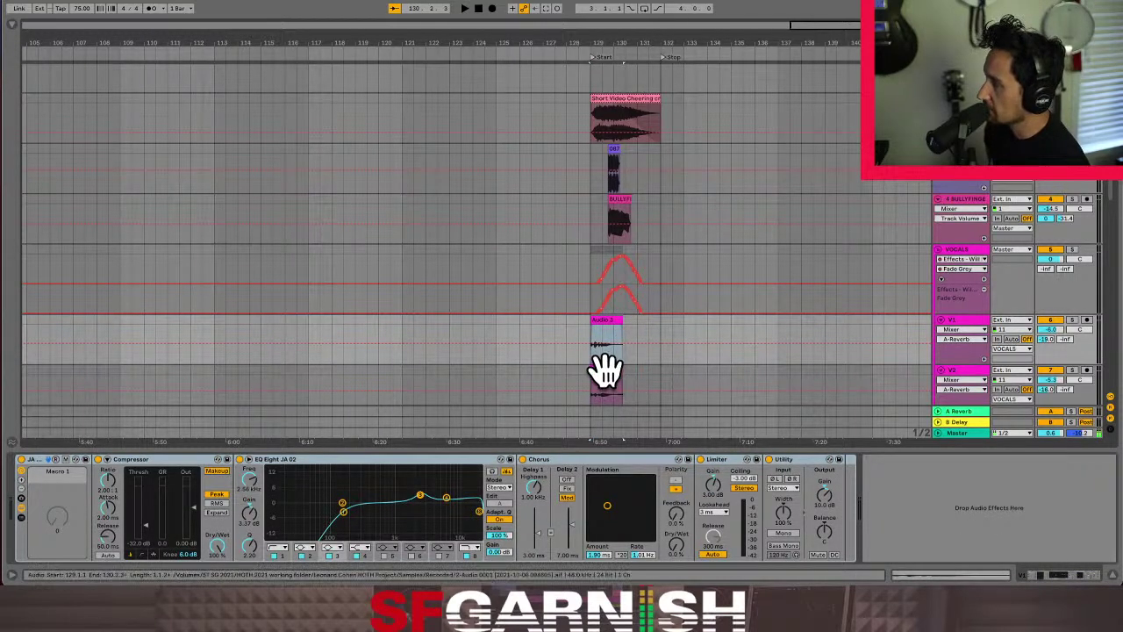
pyautogui.press('a')
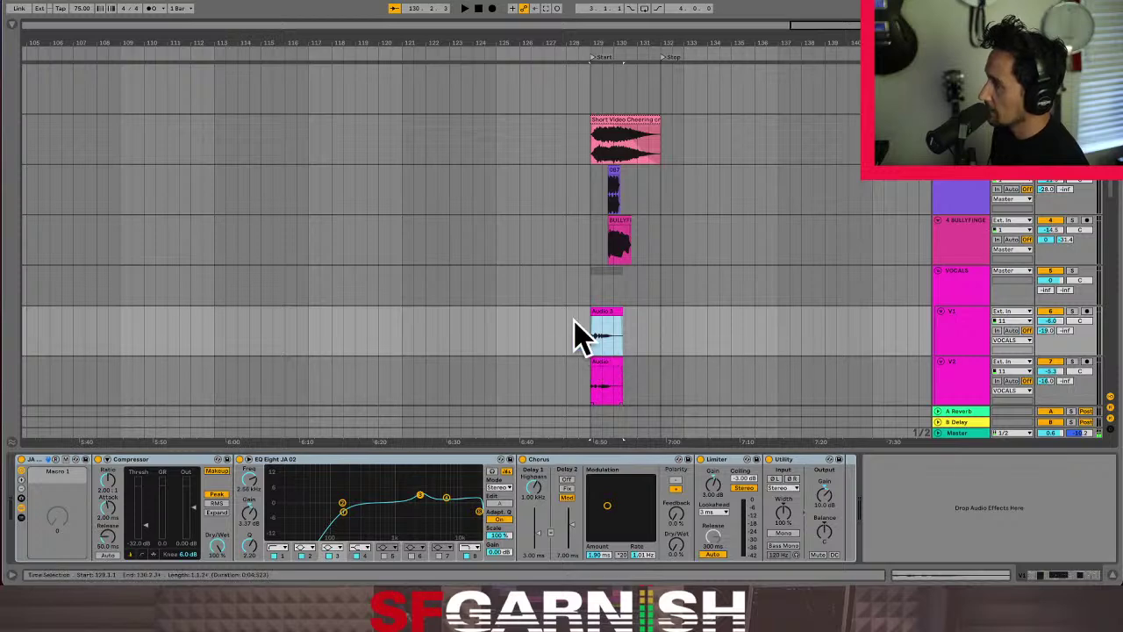
pyautogui.scroll(-1, 649, 351)
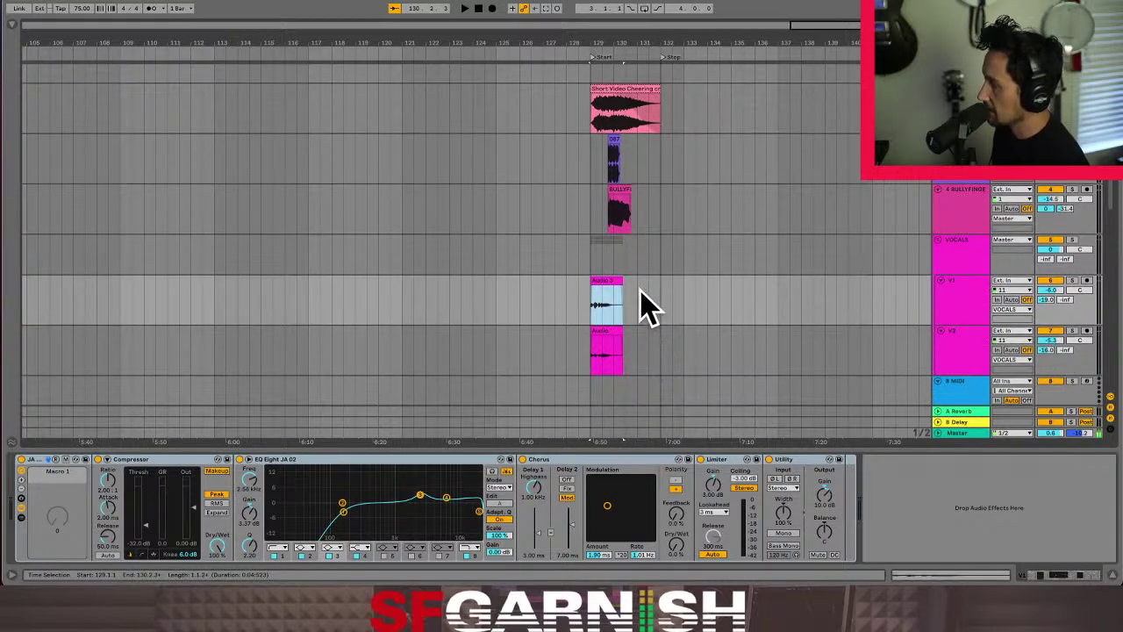
pyautogui.press('a')
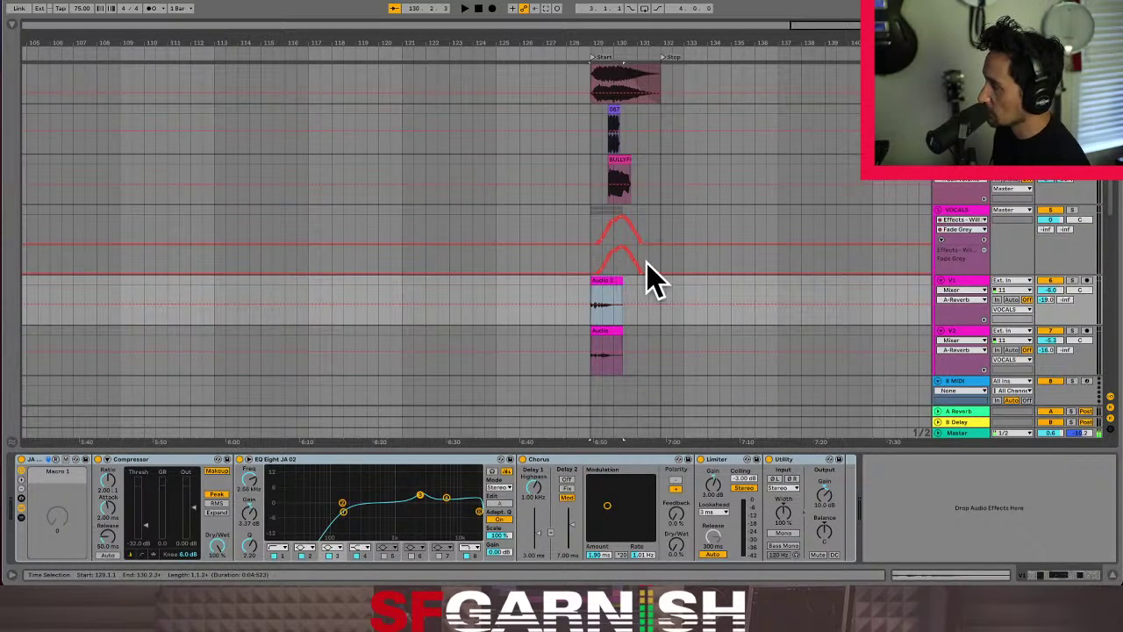
pyautogui.press('a')
# - Copy the audio clip from V2 onto V1, directly after V1's first clip
pyautogui.click(606, 330)
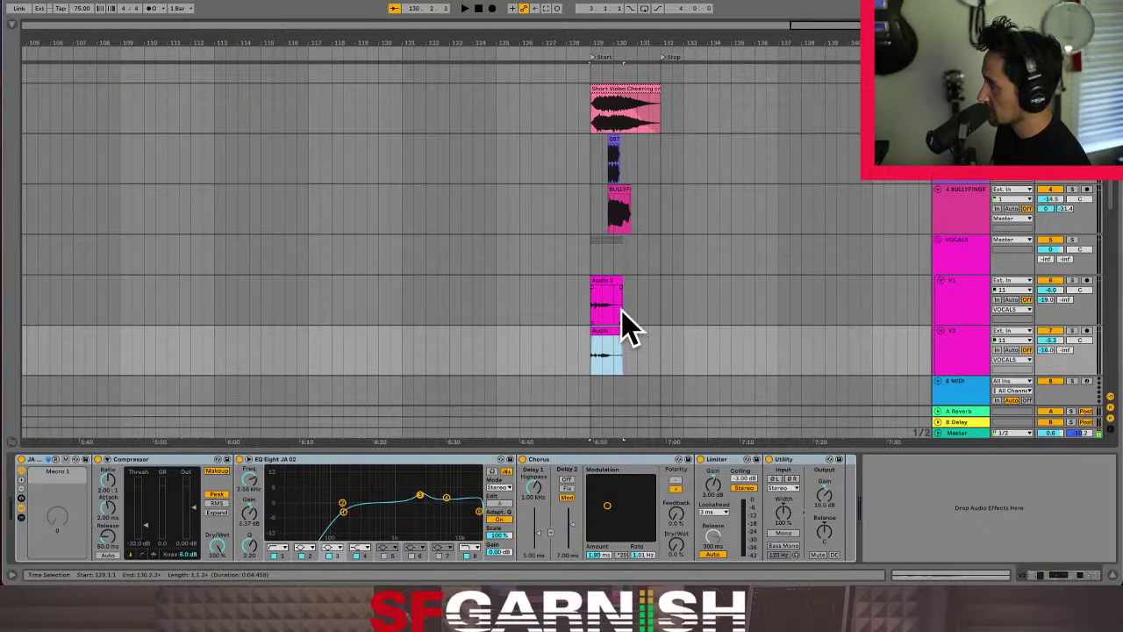
pyautogui.click(623, 313)
pyautogui.press('+')
pyautogui.press('+')
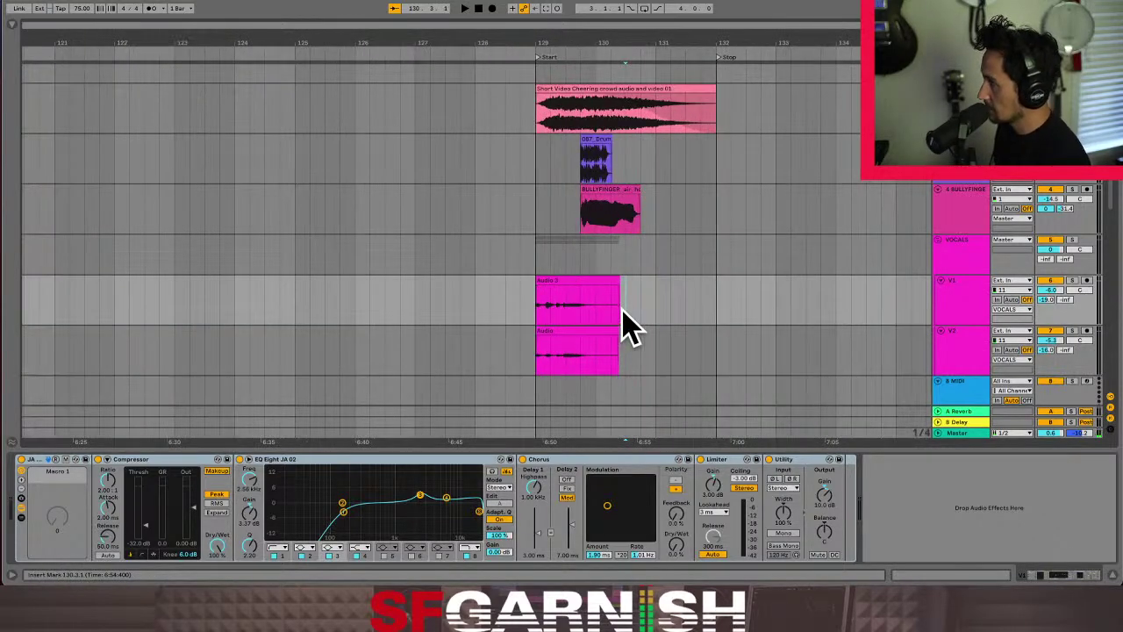
pyautogui.click(620, 309)
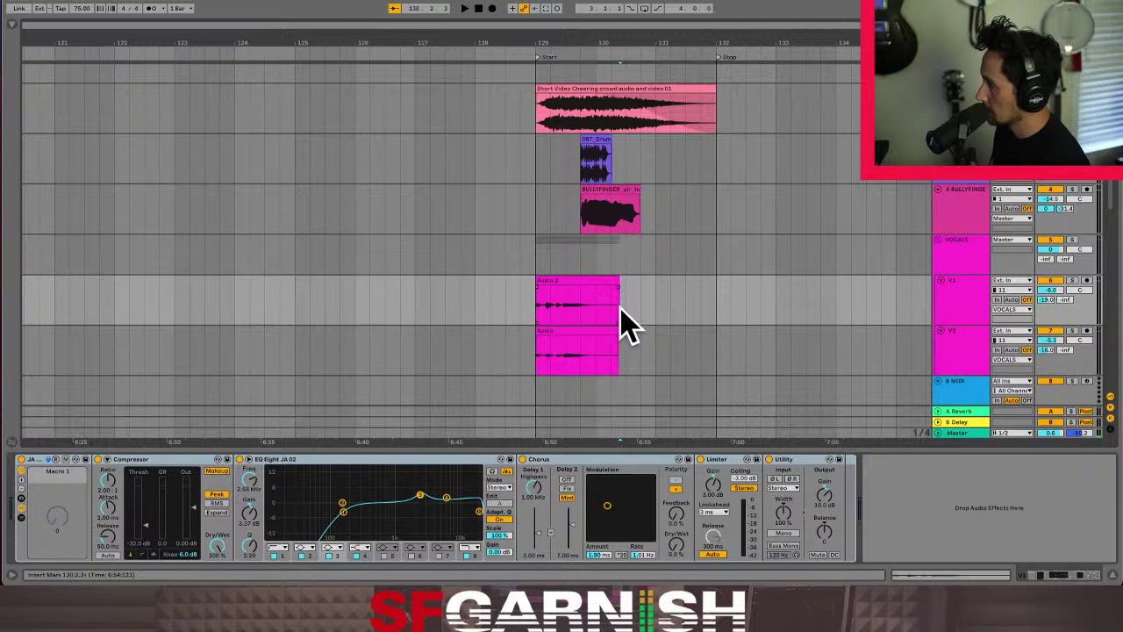
pyautogui.moveTo(621, 309); pyautogui.dragTo(703, 307)
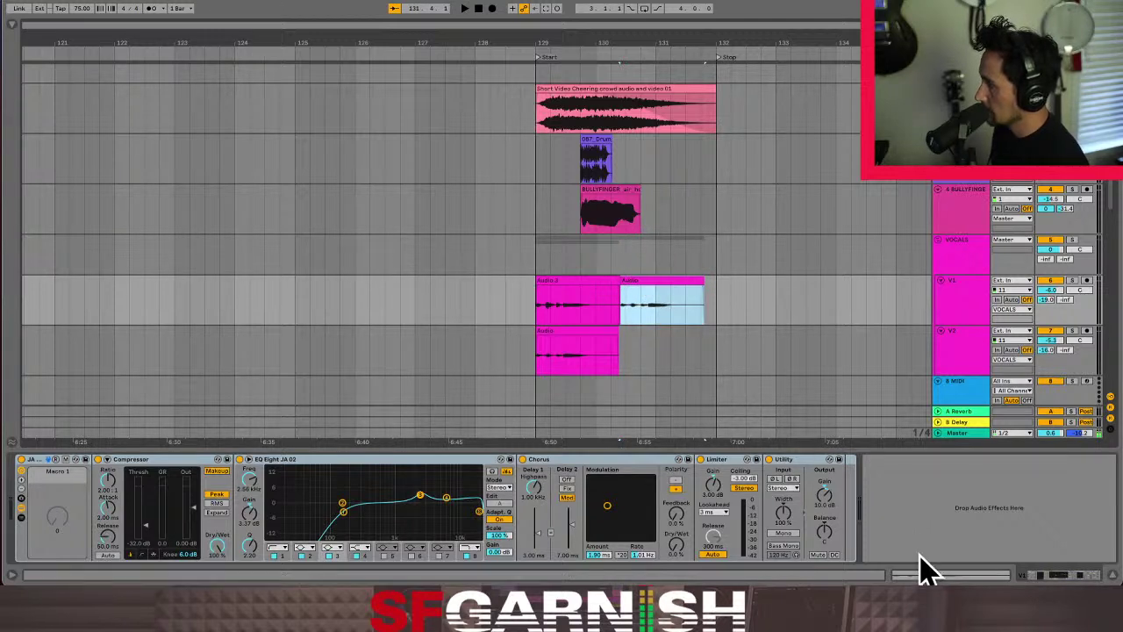
# - Set the gain of V1's second clip to -inf dB and duplicate this silent clip directly after it
pyautogui.click(921, 577)
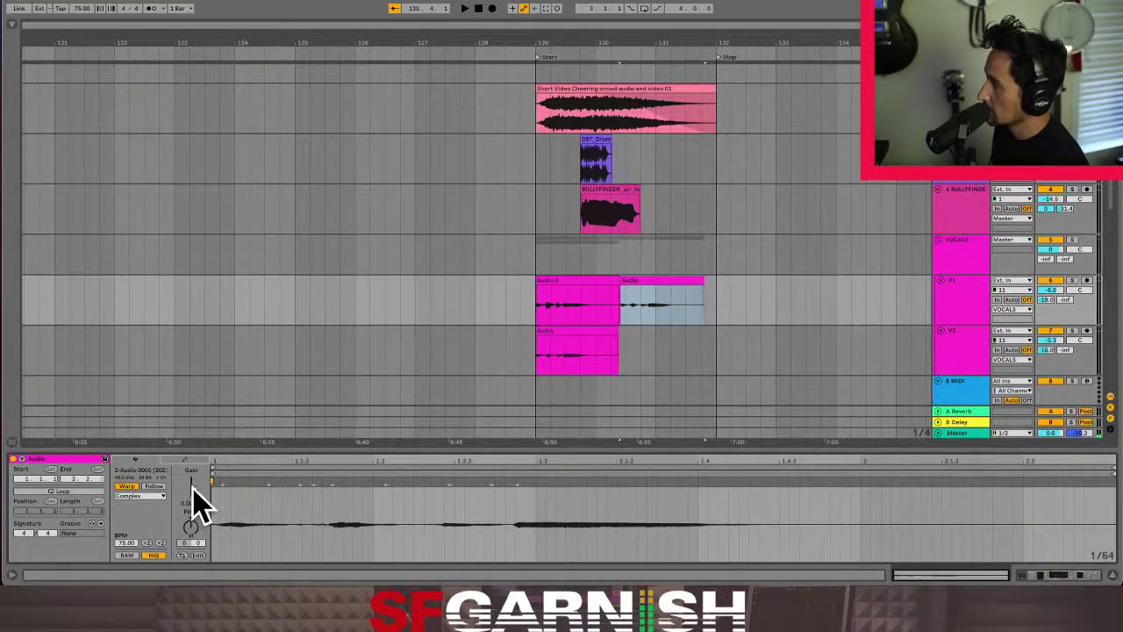
pyautogui.moveTo(193, 488); pyautogui.dragTo(196, 509)
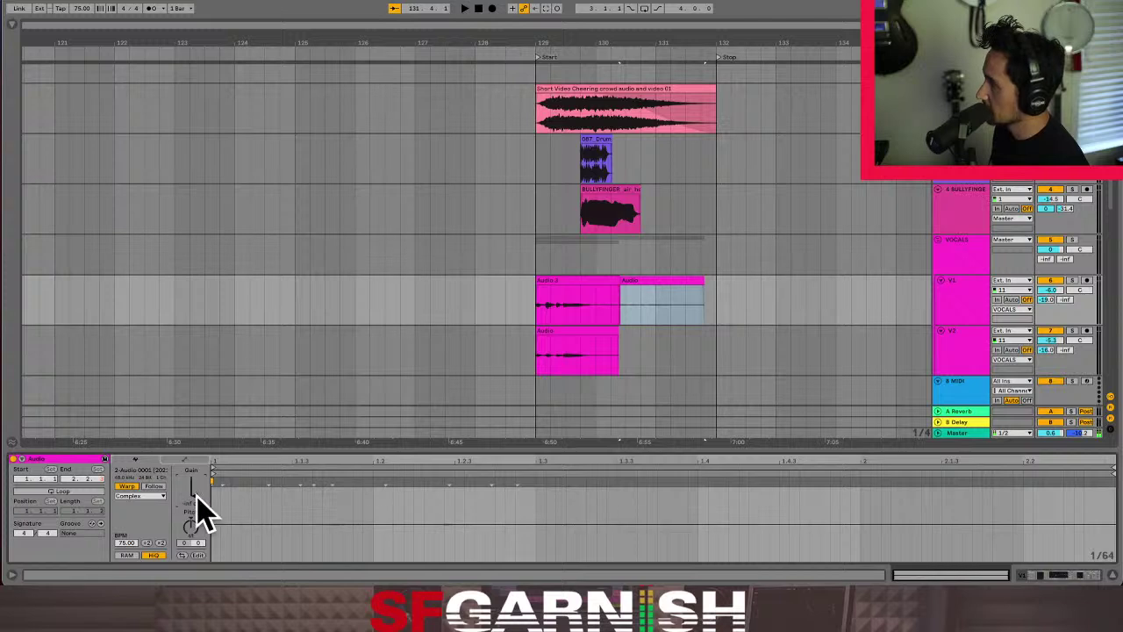
pyautogui.click(670, 279)
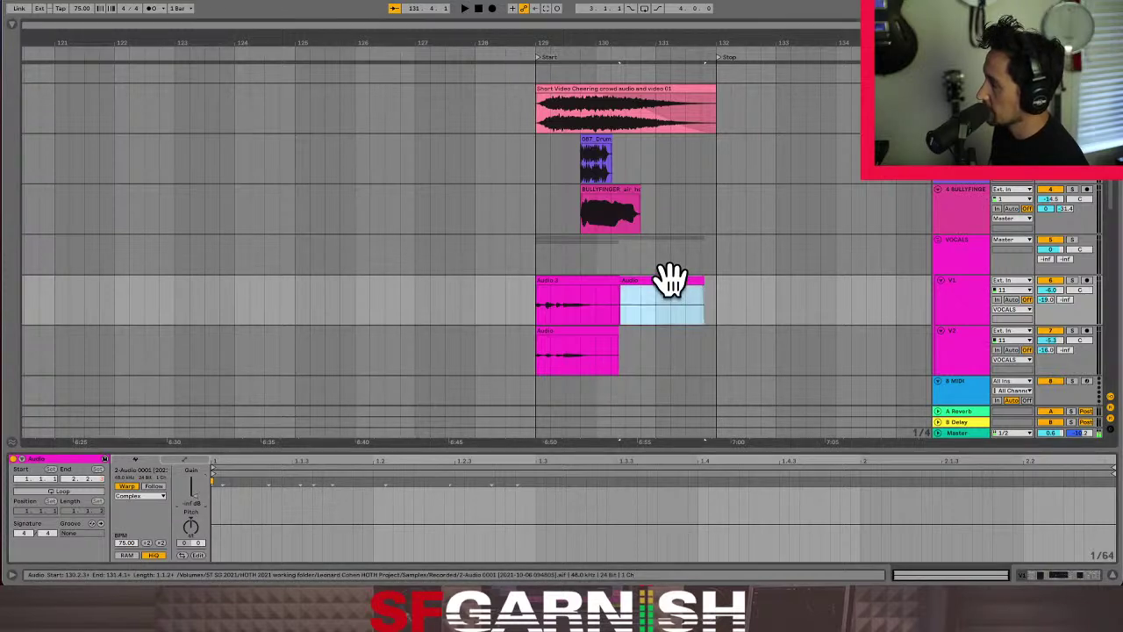
pyautogui.press('super+d')
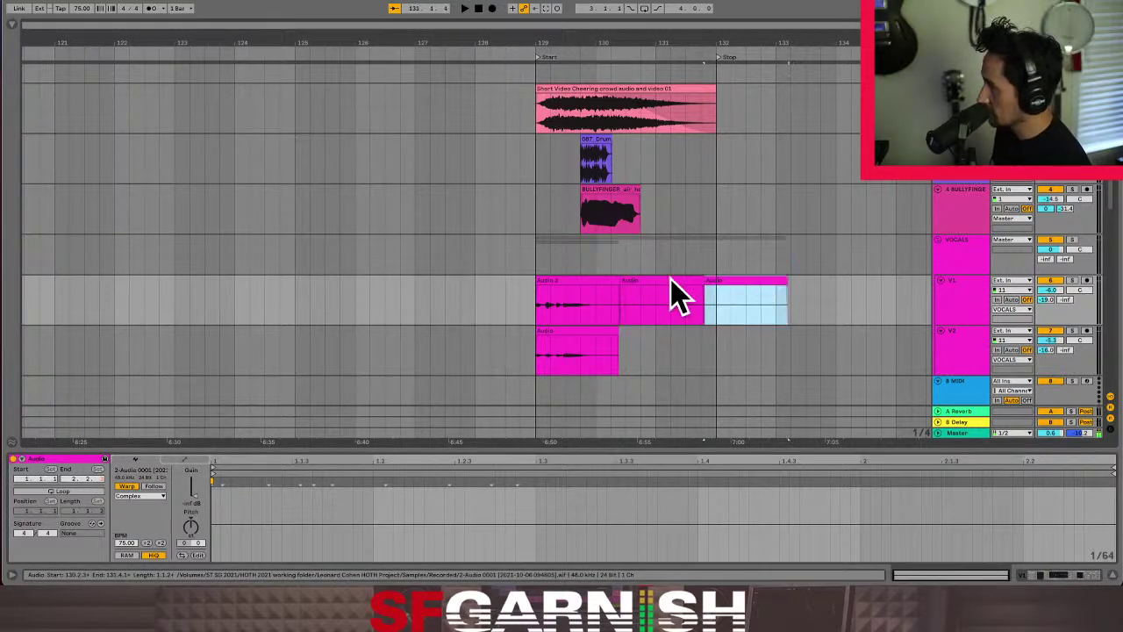
# - Consolidate the three consecutive V1 audio clips starting at bar 129 into one clip
pyautogui.click(591, 281)
pyautogui.keyDown('shift'); pyautogui.click(753, 280); pyautogui.keyUp('shift')
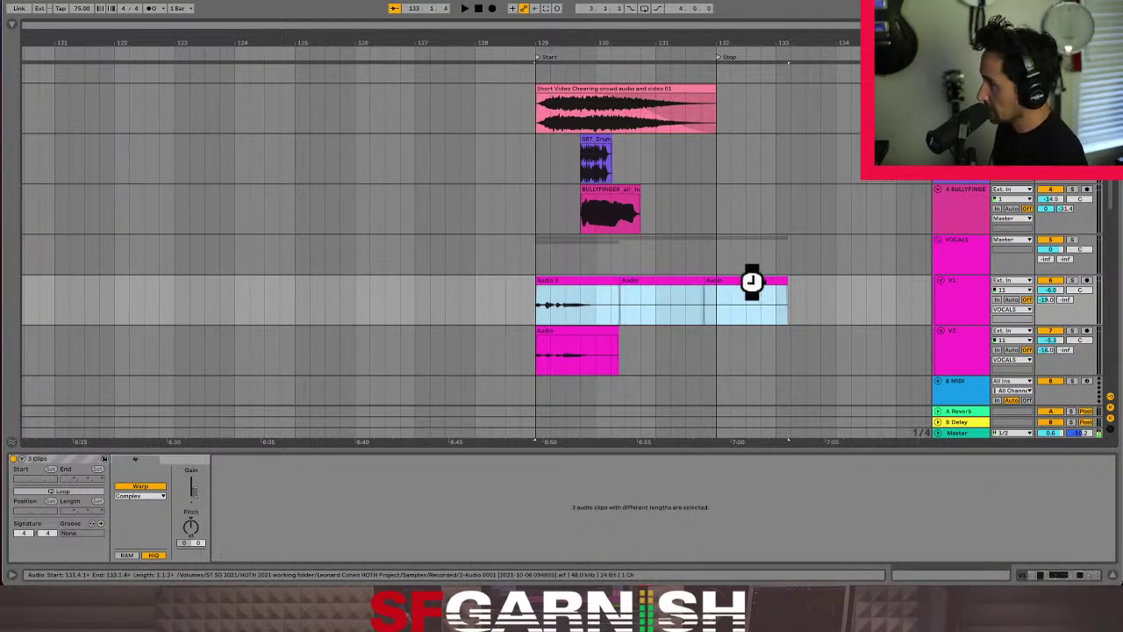
pyautogui.press('super+j')
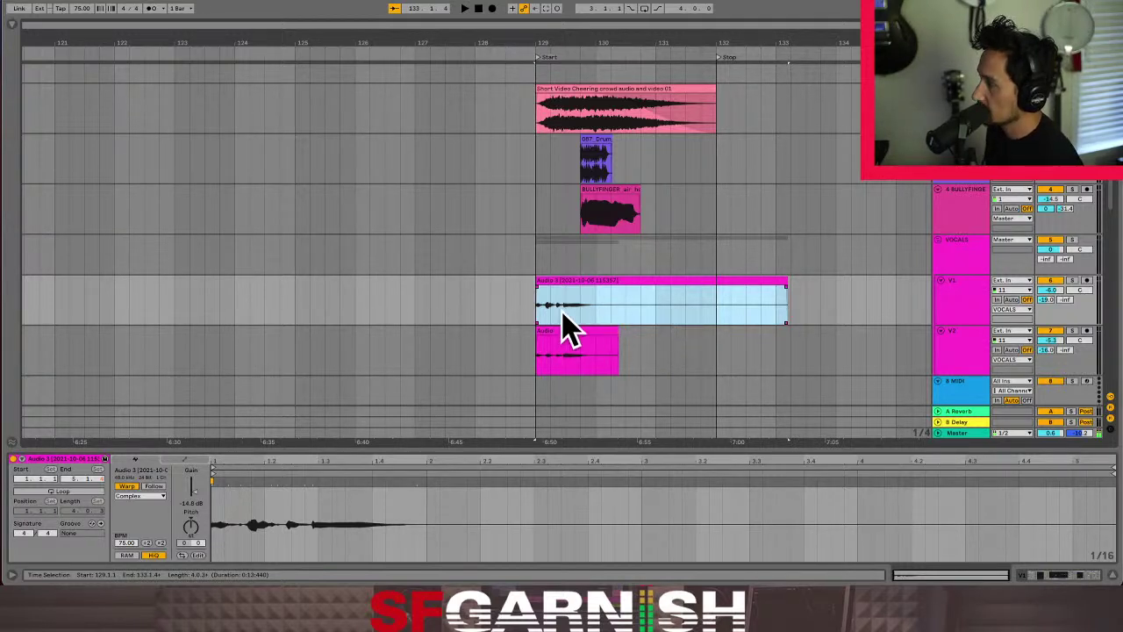
# - Copy the consolidated V1 clip into the FX Vocs track's Session View slot in scene 7, below count in
pyautogui.click(537, 307)
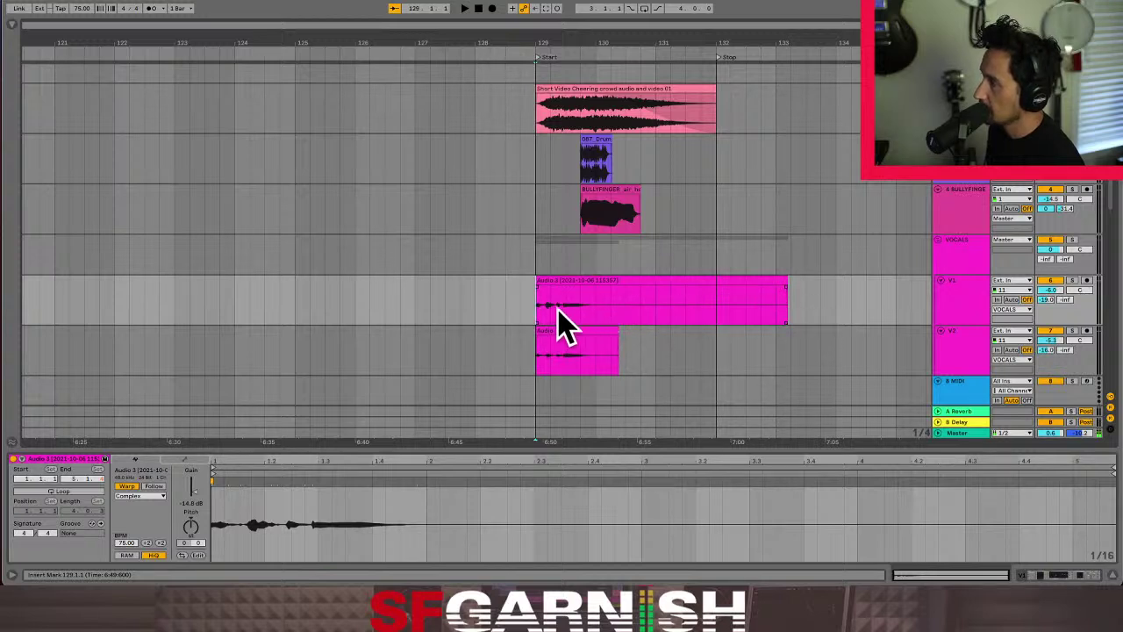
pyautogui.click(562, 280)
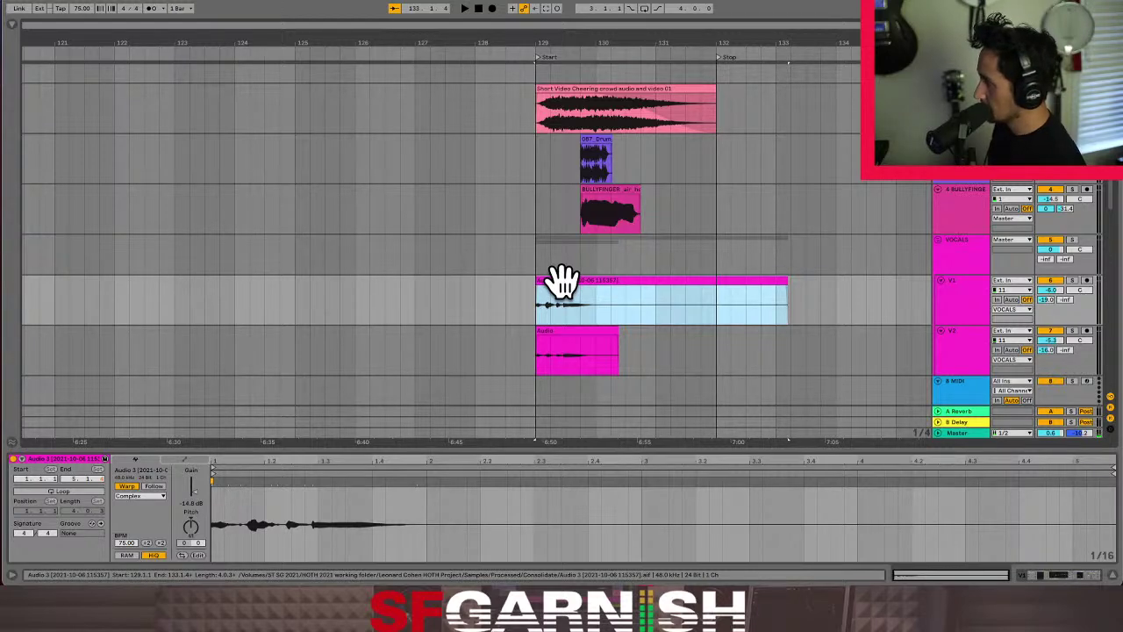
pyautogui.press('Tab')
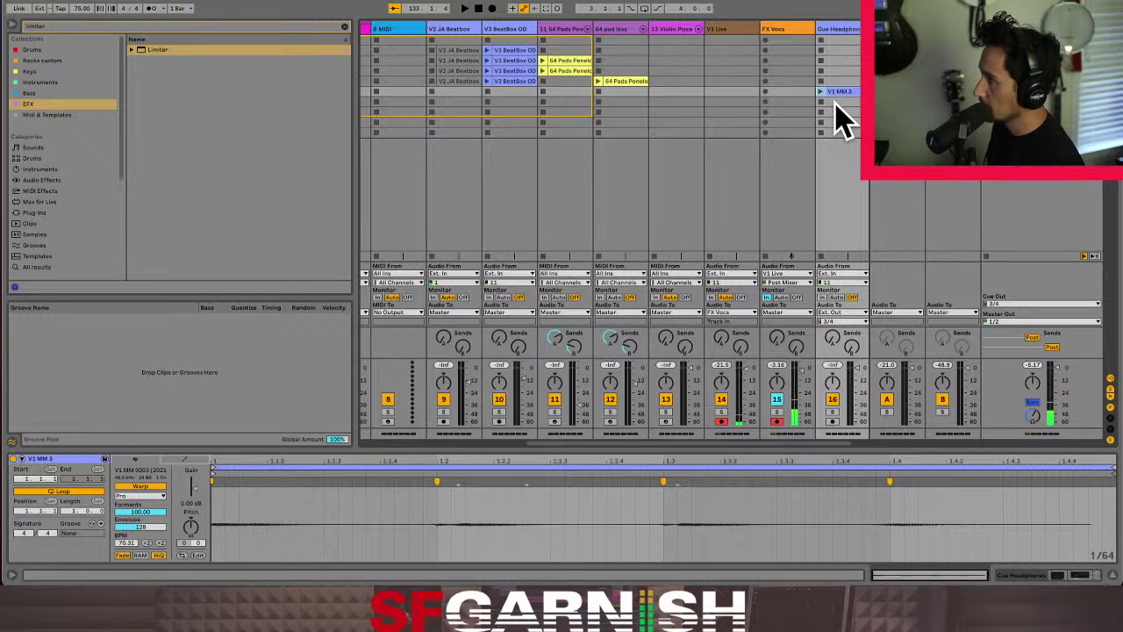
pyautogui.click(784, 103)
pyautogui.hotkey('ctrl', 'v')
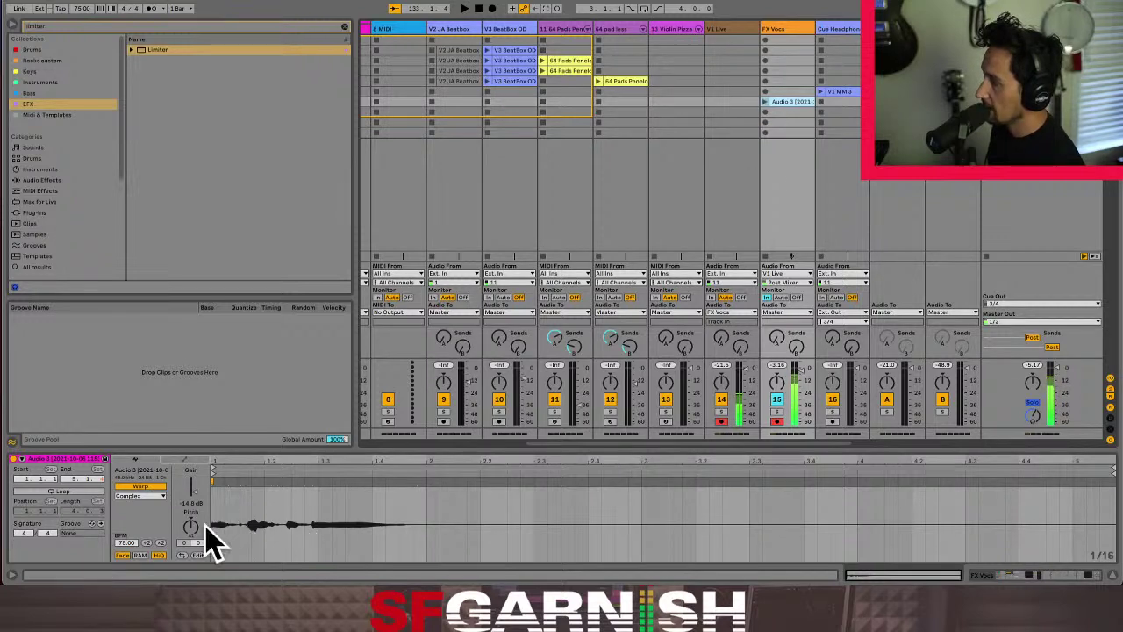
# - Set the FX Vocs clip's gain to -inf dB and show its envelope for Effects - Will Marshall Db 0 JA-2, Fade Grey
pyautogui.moveTo(196, 501); pyautogui.dragTo(195, 535)
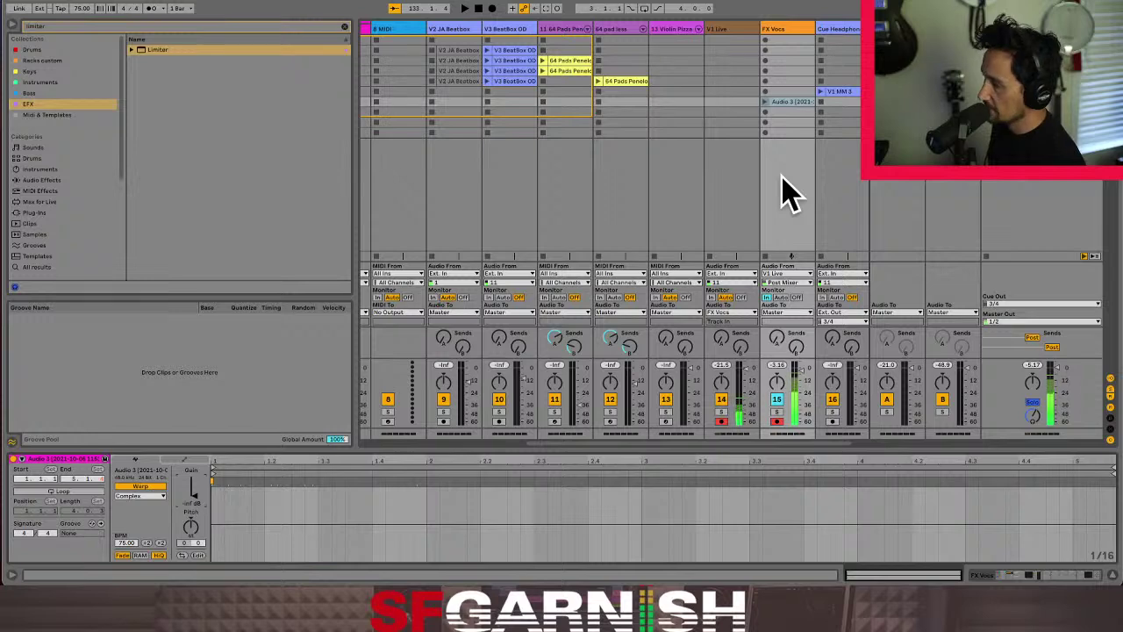
pyautogui.click(184, 460)
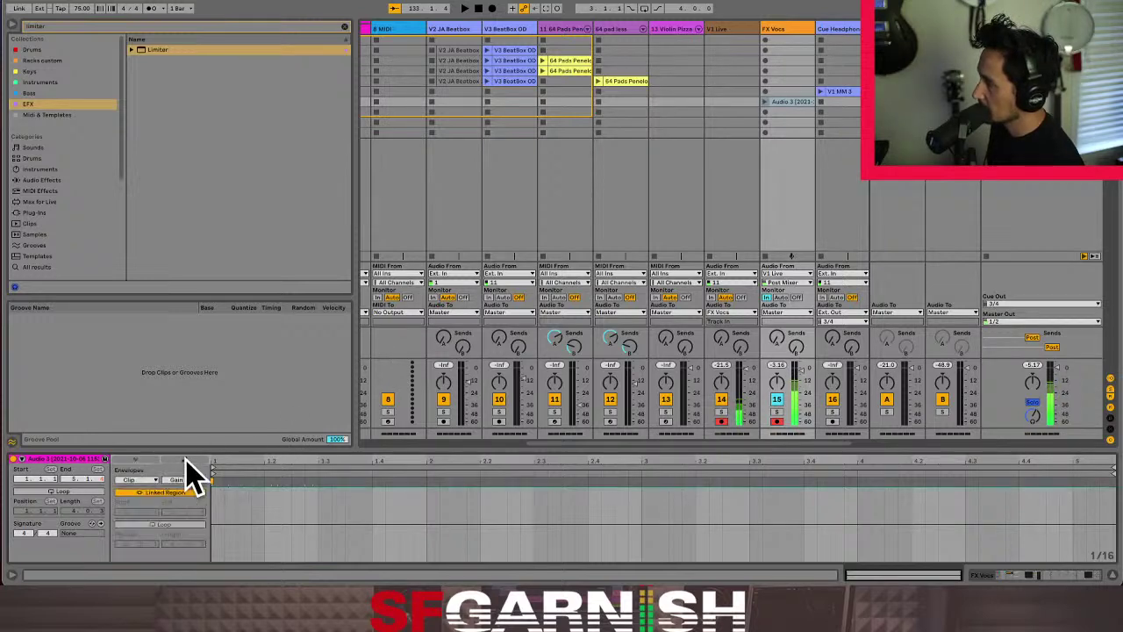
pyautogui.click(144, 480)
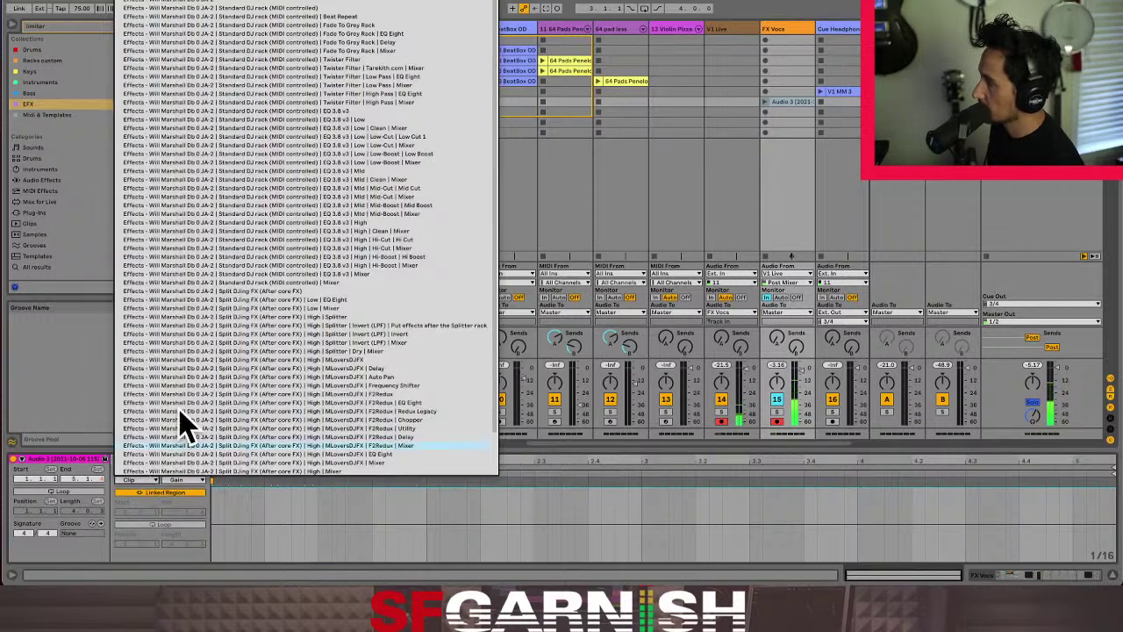
pyautogui.click(210, 8)
pyautogui.click(191, 482)
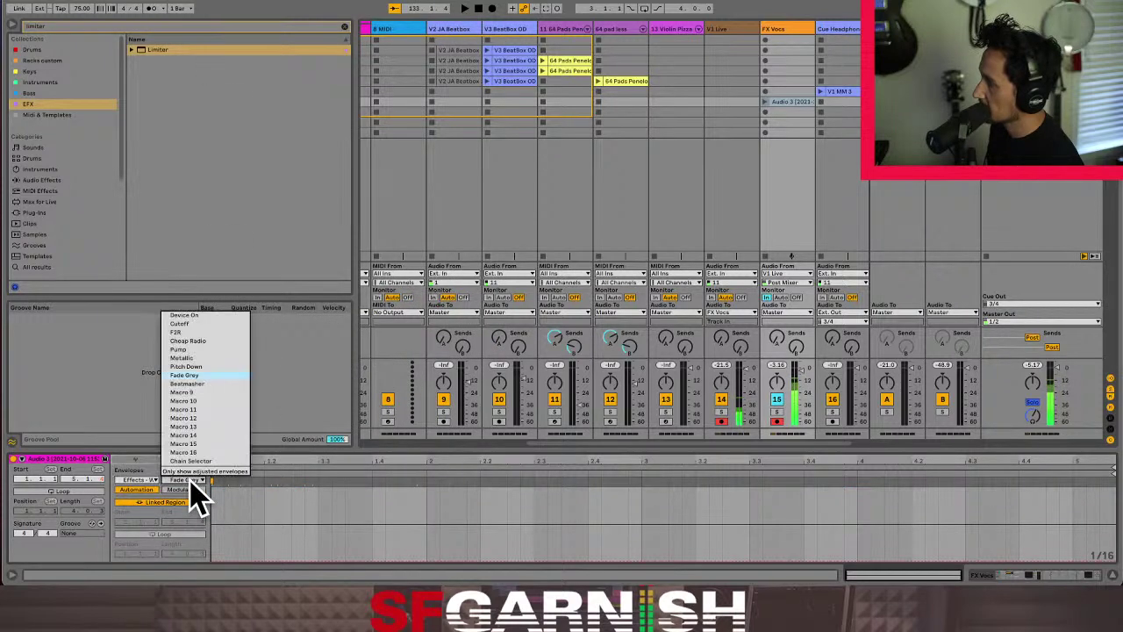
pyautogui.click(190, 374)
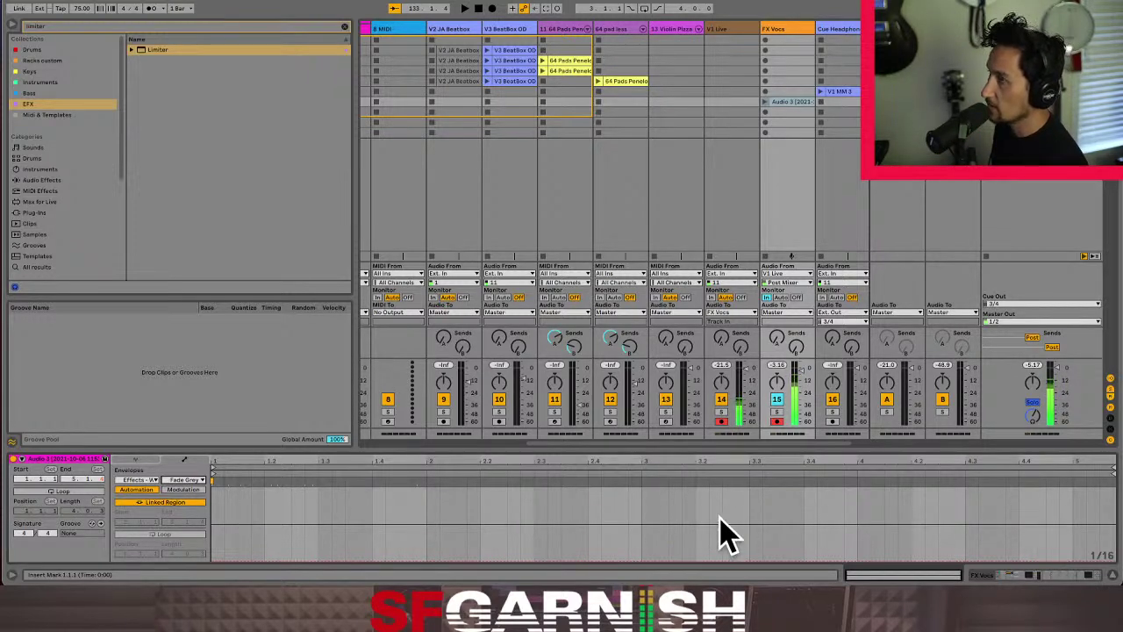
# - Copy the VOCALS group's Fade Grey automation from bars 129 to 132 into the FX Vocs clip's Fade Grey envelope
pyautogui.press('Tab')
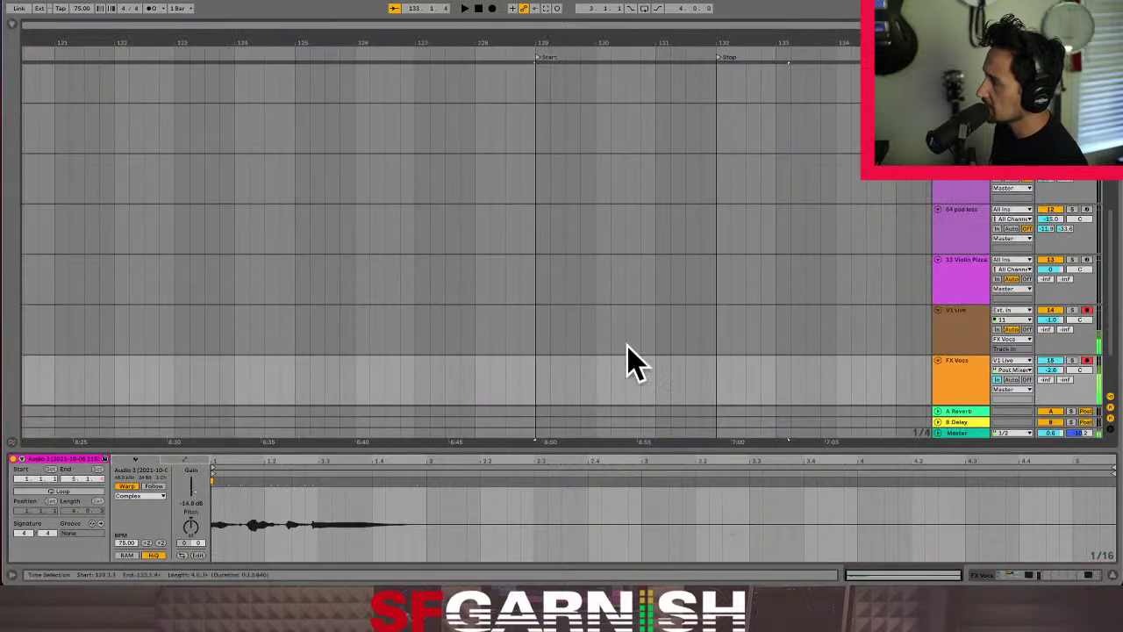
pyautogui.scroll(5, 461, 276)
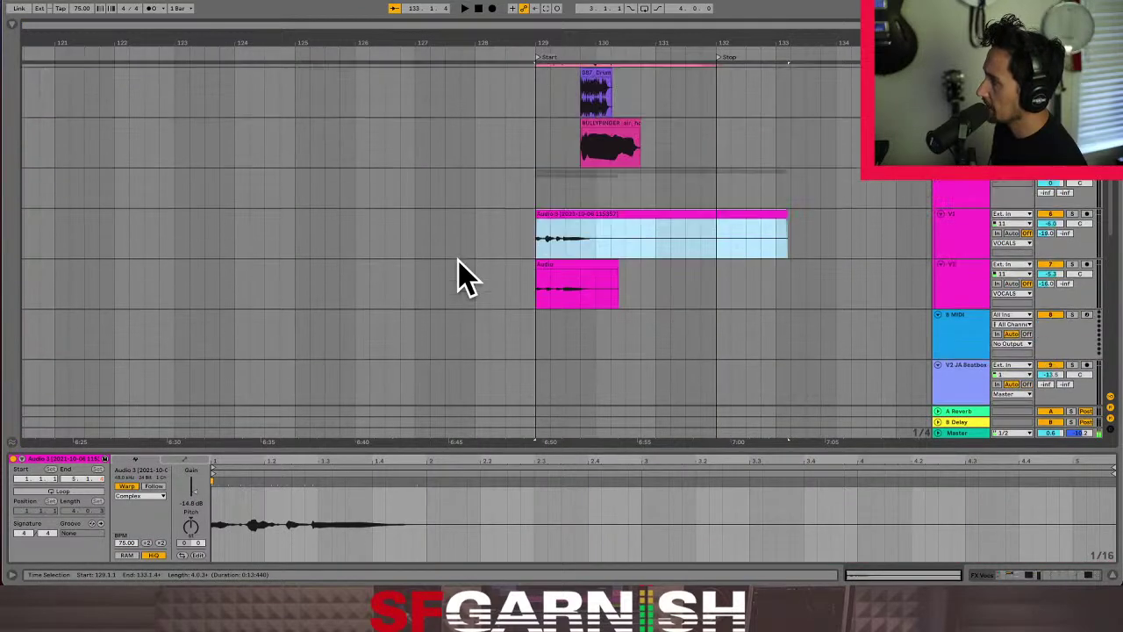
pyautogui.press('a')
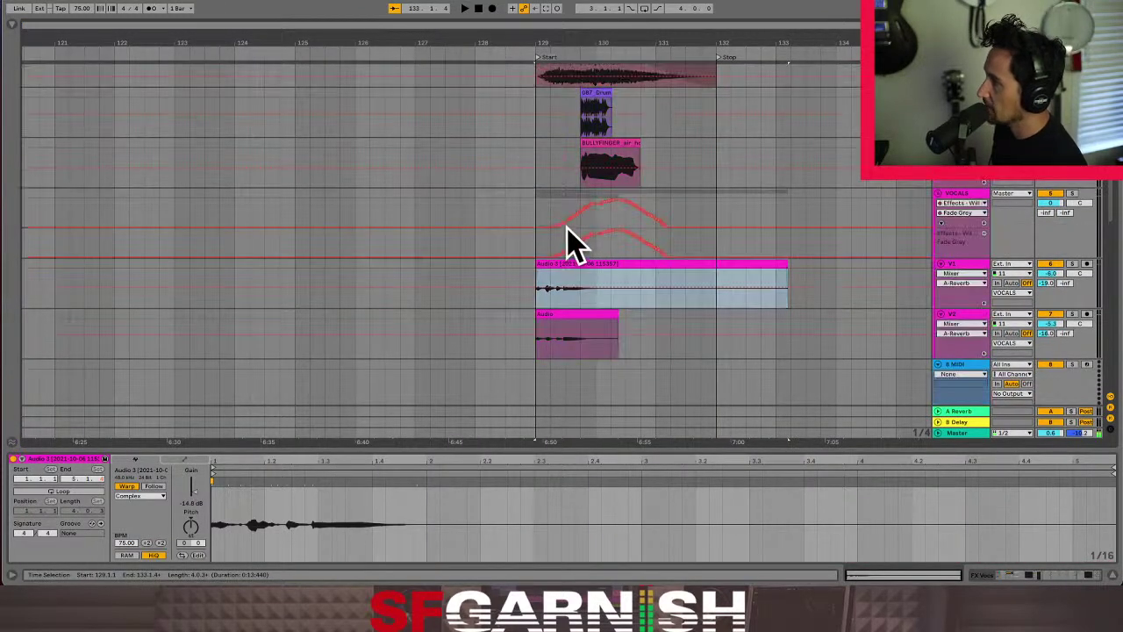
pyautogui.moveTo(539, 255); pyautogui.dragTo(713, 246)
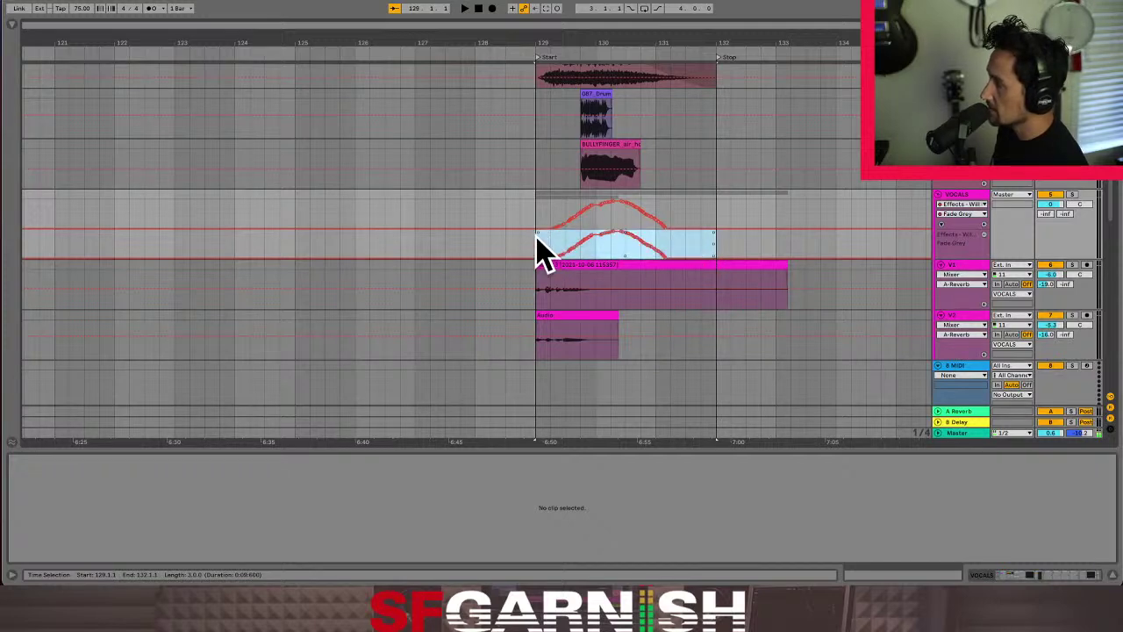
pyautogui.press('Tab')
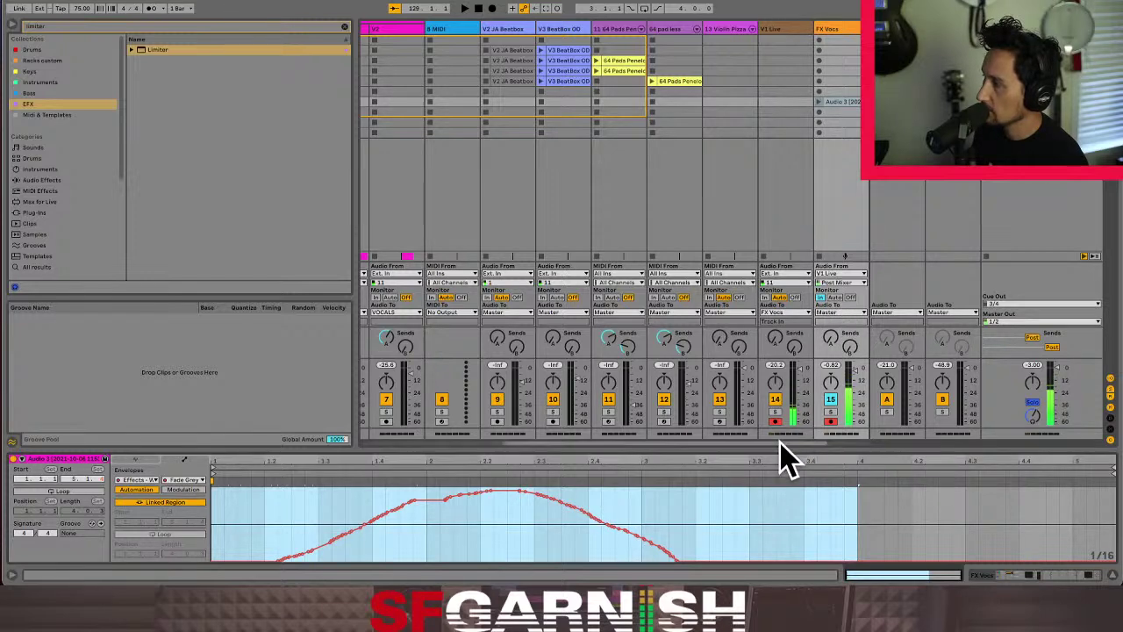
pyautogui.moveTo(777, 444); pyautogui.dragTo(856, 444)
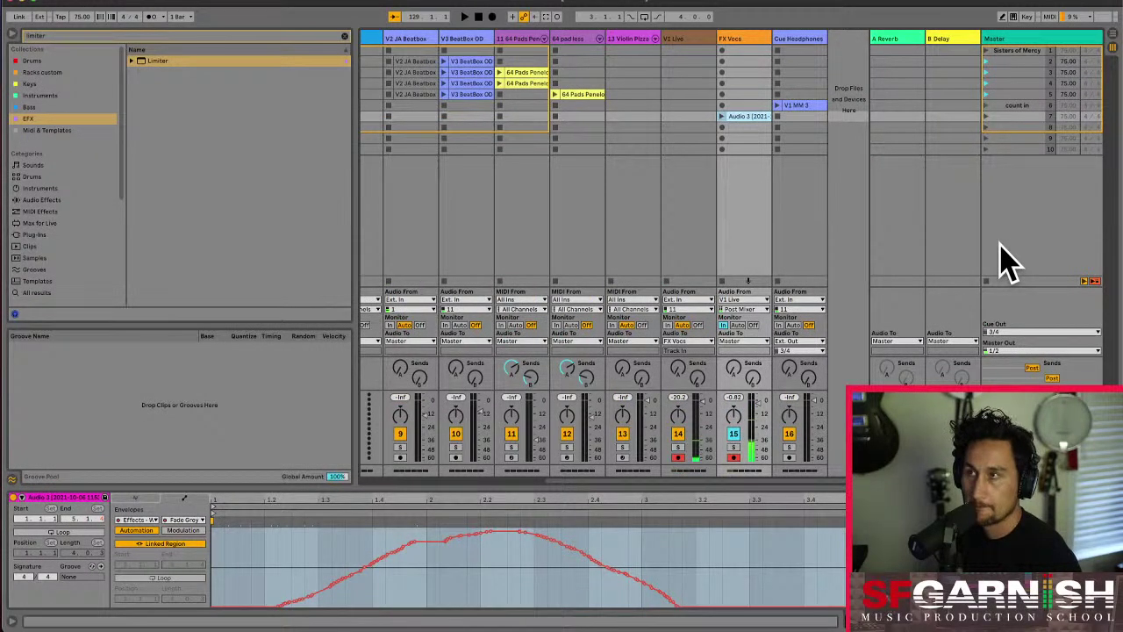
# - Launch the count in scene to test the FX Vocs clip and examine the tail of its Fade Grey envelope
pyautogui.press('Up')
pyautogui.press('Return')
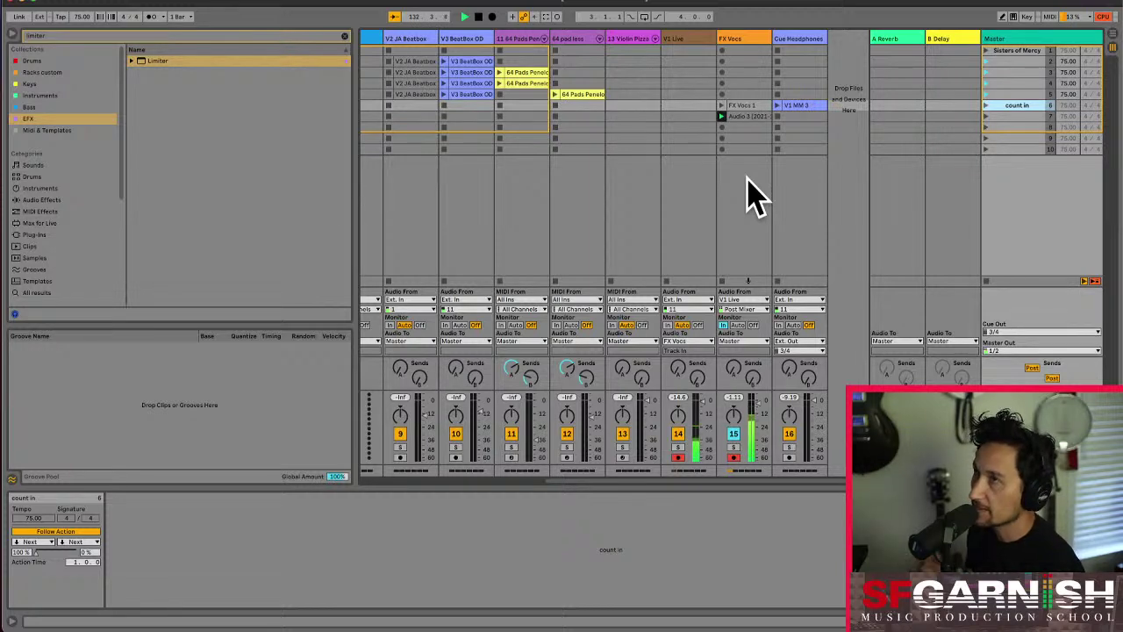
pyautogui.click(743, 117)
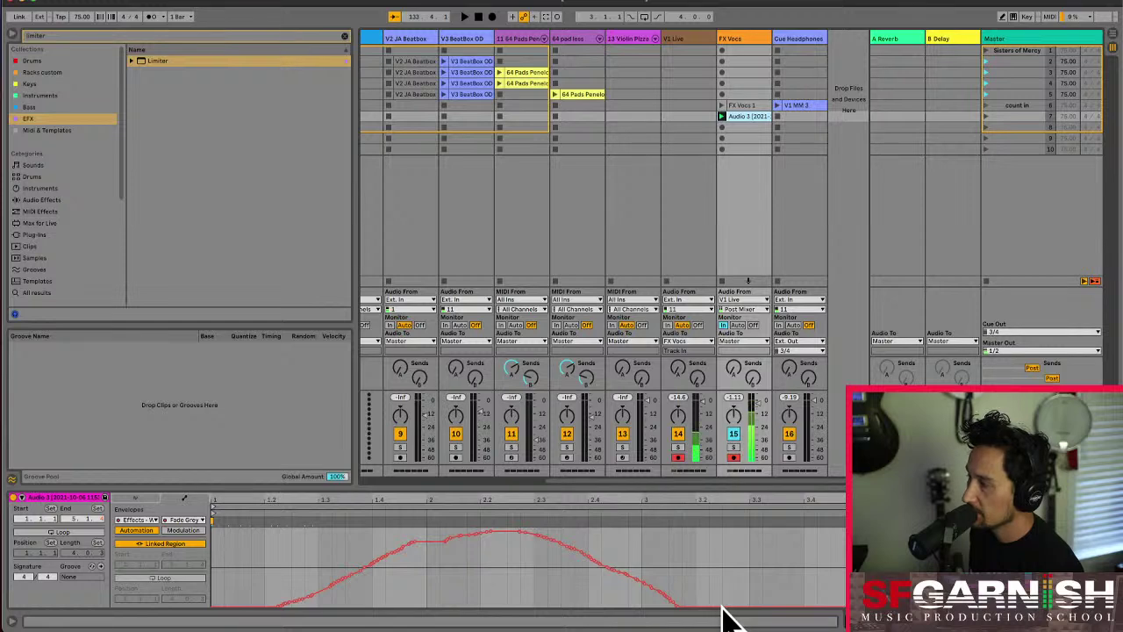
pyautogui.click(794, 601)
pyautogui.moveTo(794, 601); pyautogui.dragTo(848, 605)
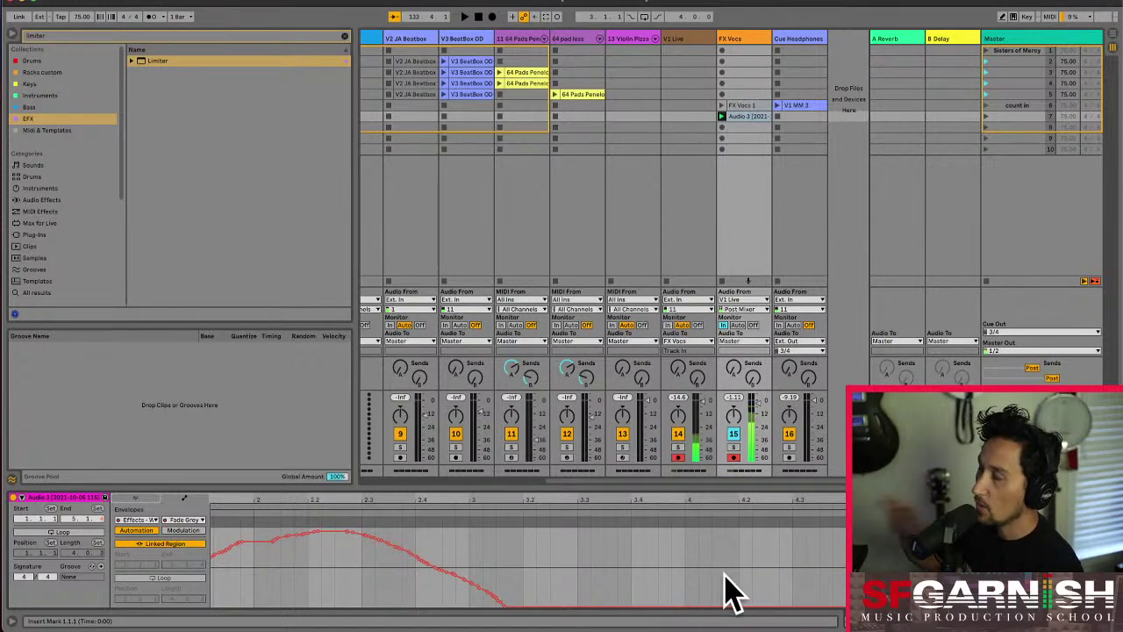
pyautogui.click(570, 566)
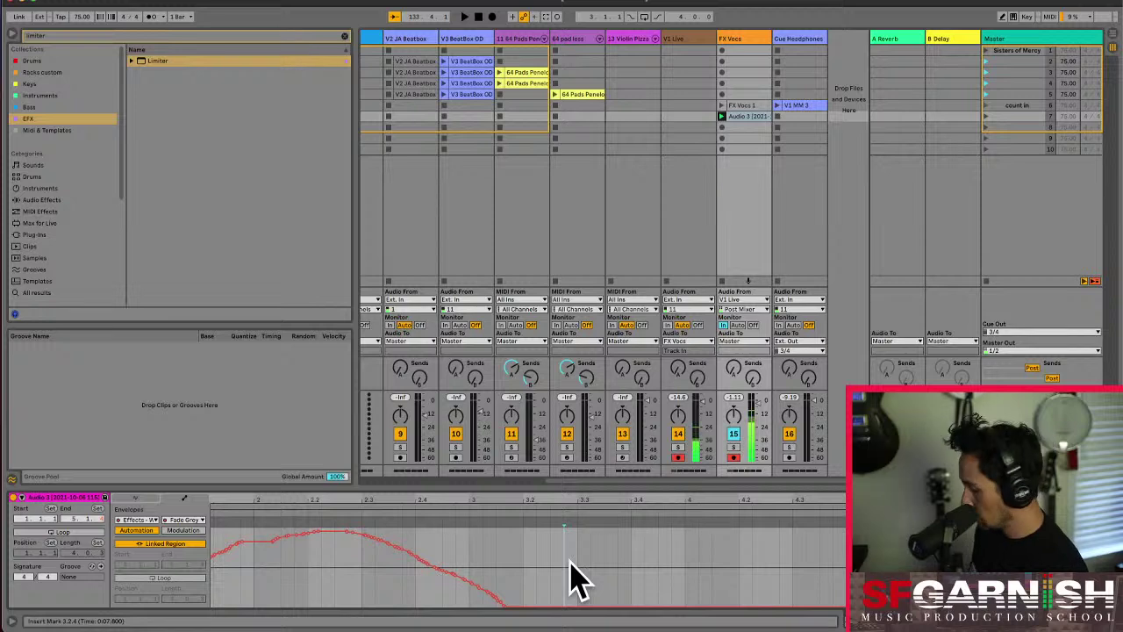
pyautogui.scroll(3, 570, 579)
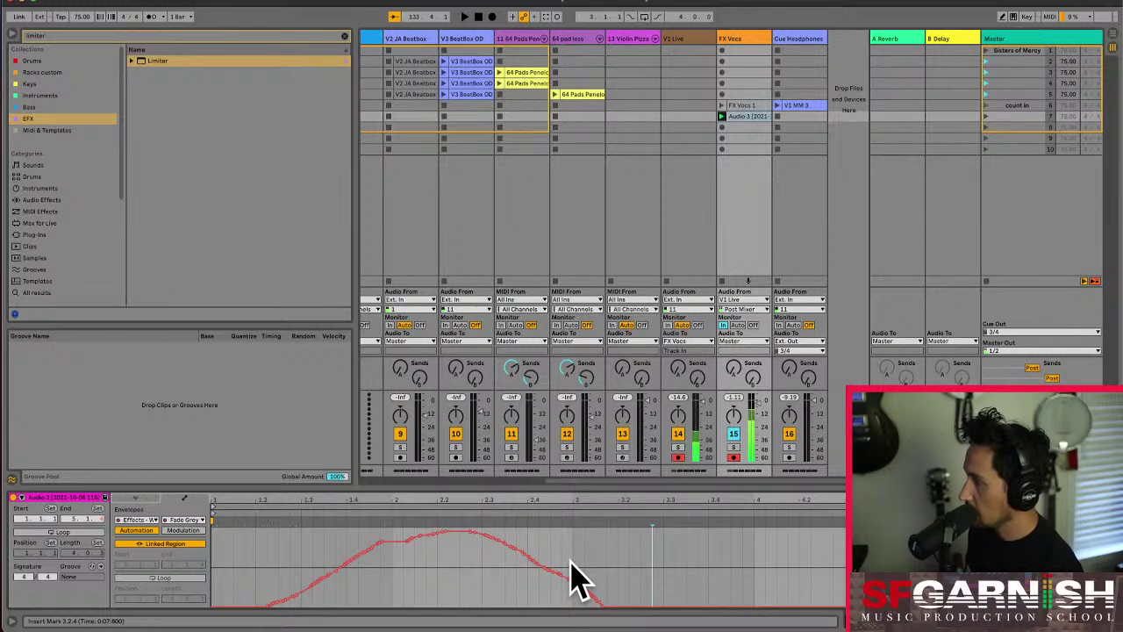
# - Check the FX Vocs 1 clip in the count in scene and launch that scene again
pyautogui.click(754, 107)
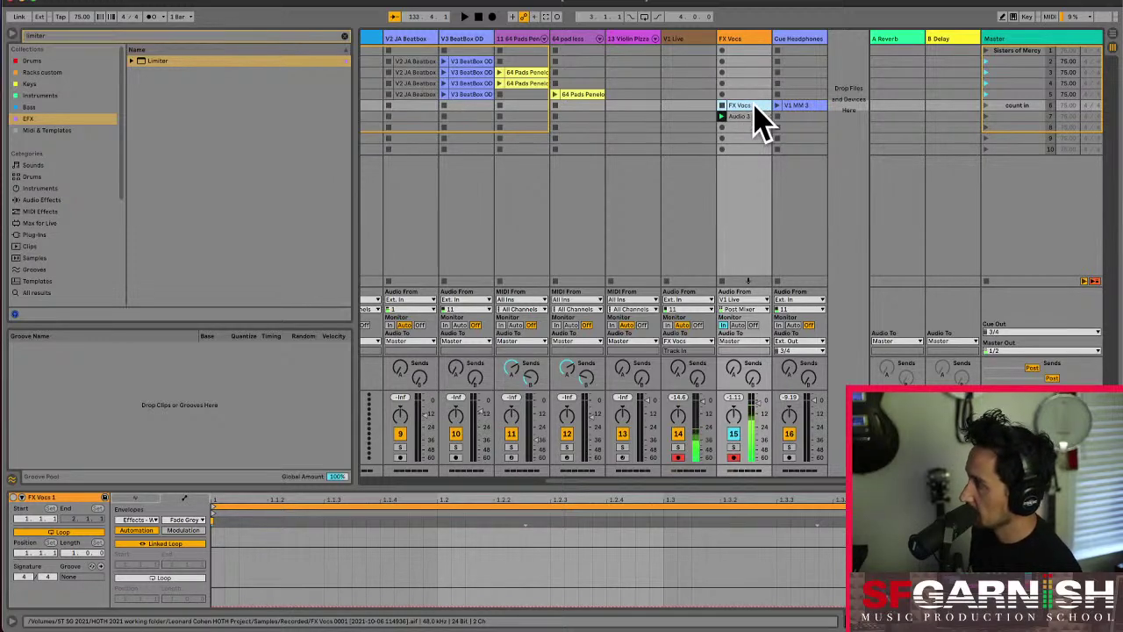
pyautogui.click(985, 105)
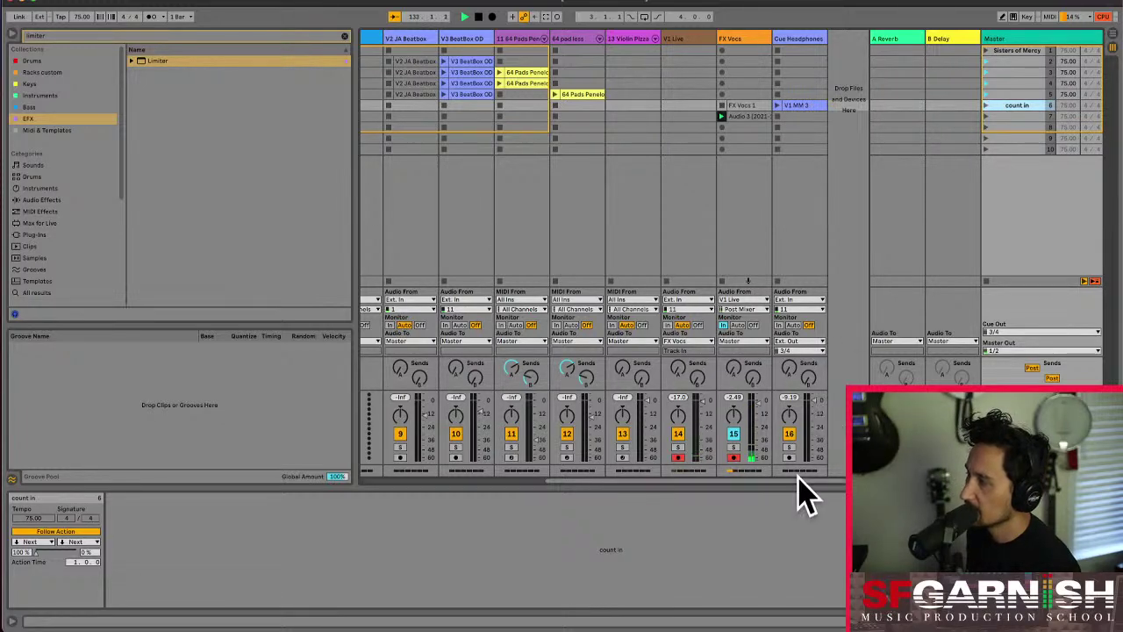
pyautogui.moveTo(797, 478); pyautogui.dragTo(812, 502)
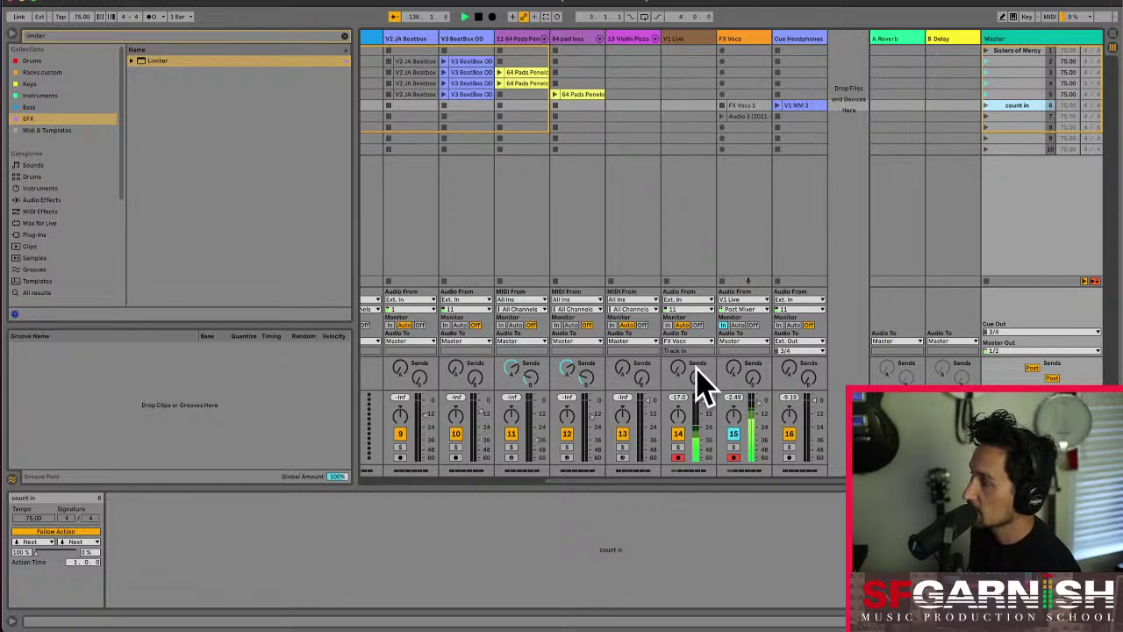
# - Return all tracks to arrangement playback, stop the transport and hide the automation in the Arrangement View
pyautogui.hscroll(-1, 711, 480)
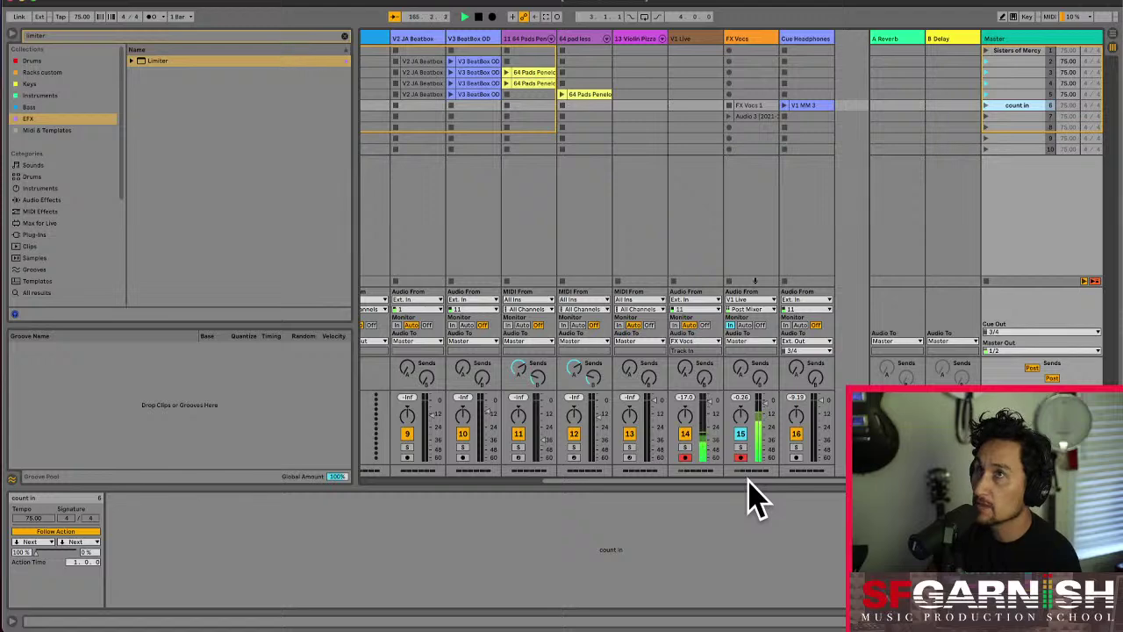
pyautogui.moveTo(748, 482); pyautogui.dragTo(556, 479)
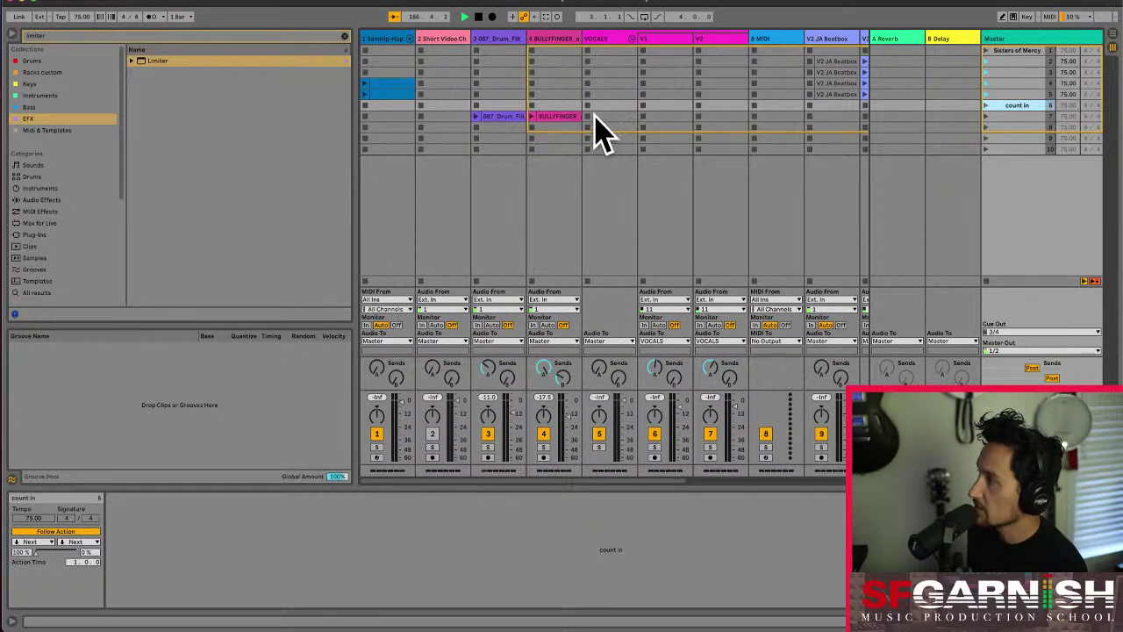
pyautogui.press('Tab')
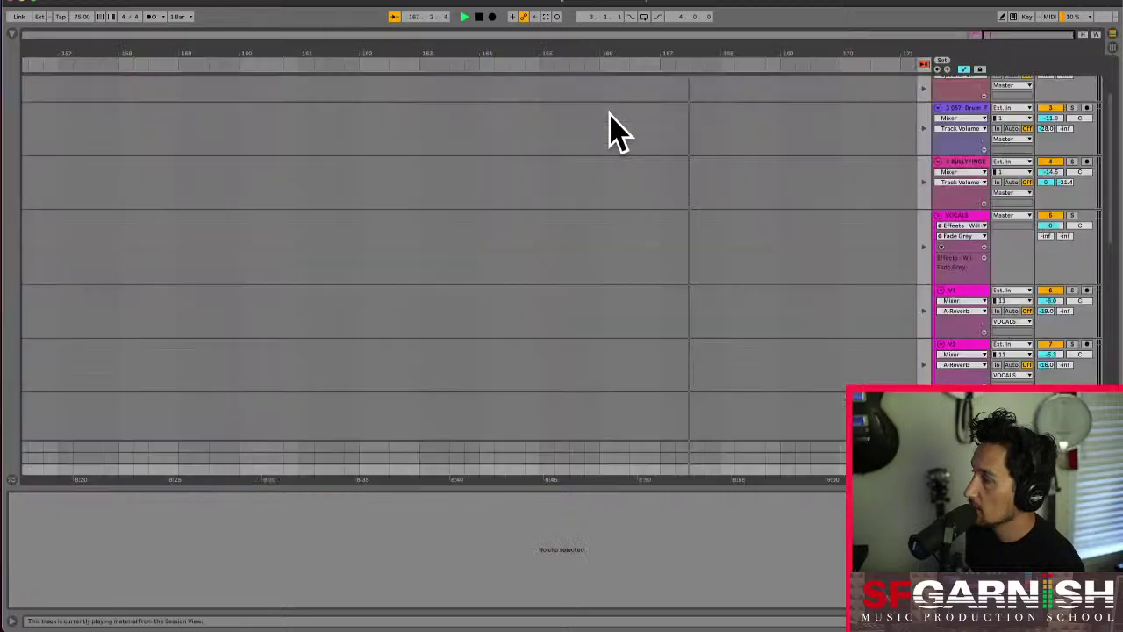
pyautogui.click(924, 64)
pyautogui.moveTo(456, 54); pyautogui.dragTo(455, 16)
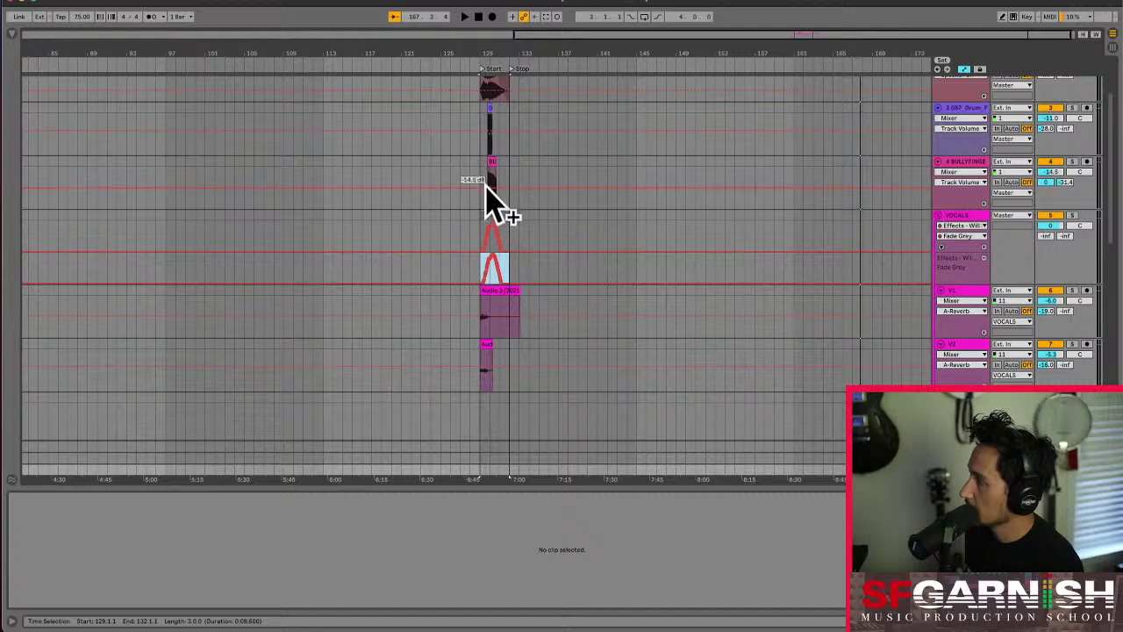
pyautogui.press('a')
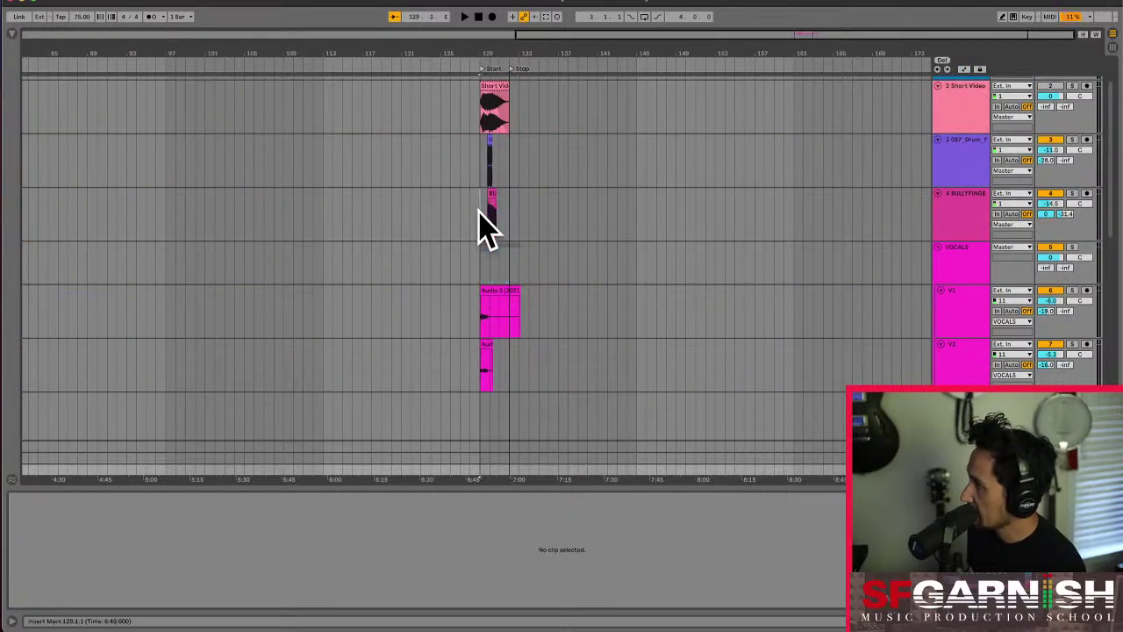
# - Copy the V1 and V2 vocal clips starting at bar 129 in the arrangement into the same tracks' scene 7 slots in the Session View
pyautogui.click(483, 226)
pyautogui.click(482, 323)
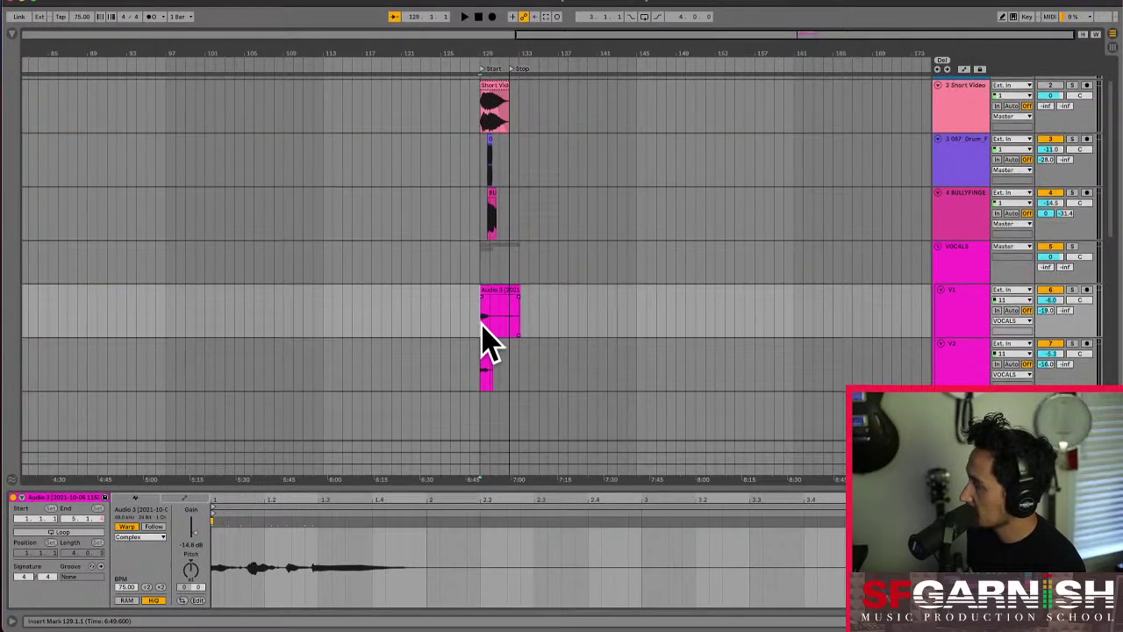
pyautogui.scroll(-1, 483, 321)
pyautogui.press('+')
pyautogui.press('+')
pyautogui.press('+')
pyautogui.press('+')
pyautogui.press('+')
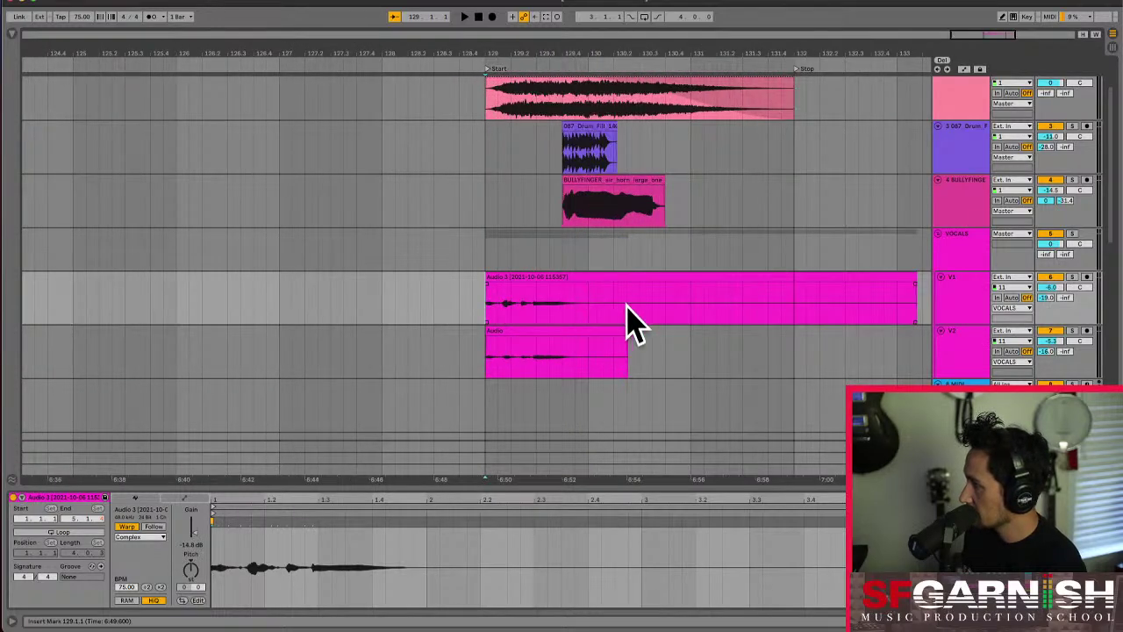
pyautogui.moveTo(494, 319); pyautogui.dragTo(628, 360)
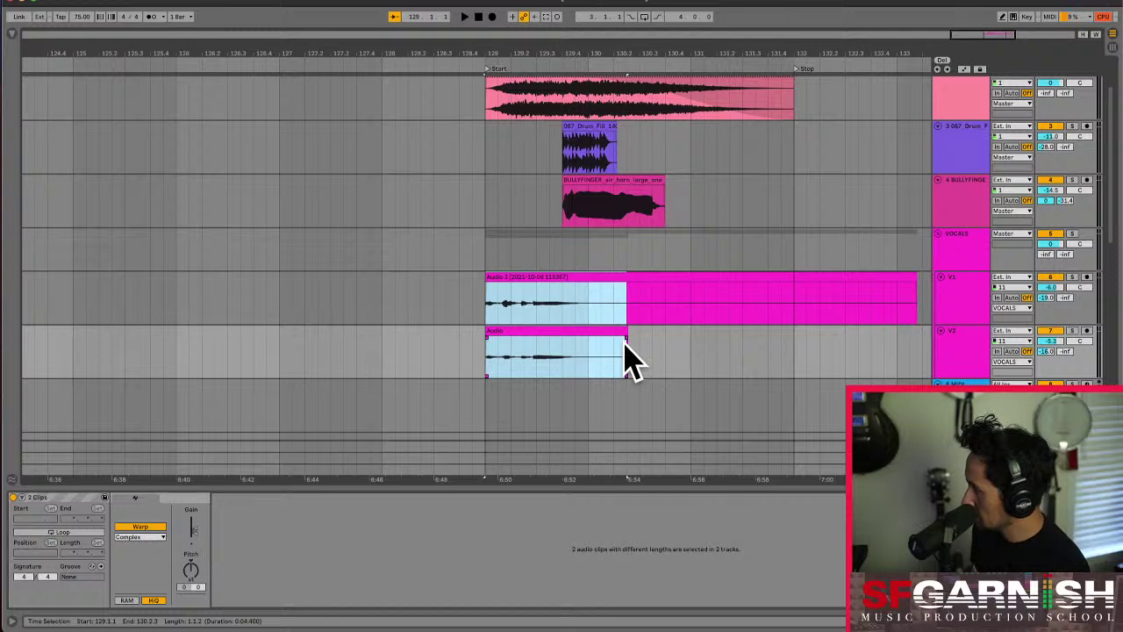
pyautogui.click(577, 317)
pyautogui.keyDown('shift'); pyautogui.click(577, 280); pyautogui.keyUp('shift')
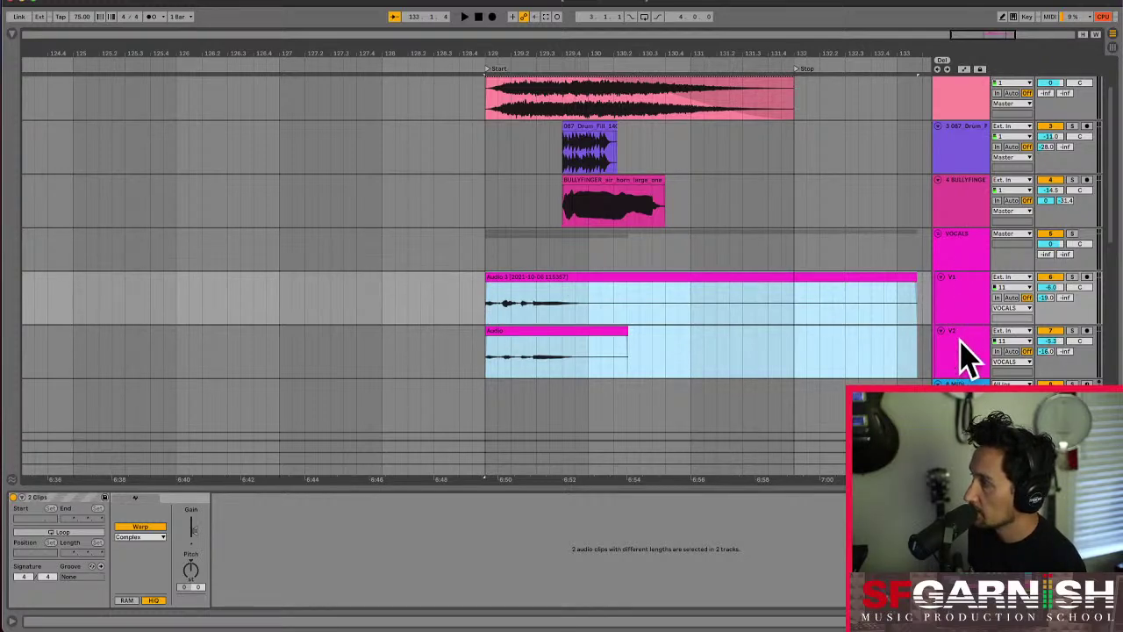
pyautogui.press('Tab')
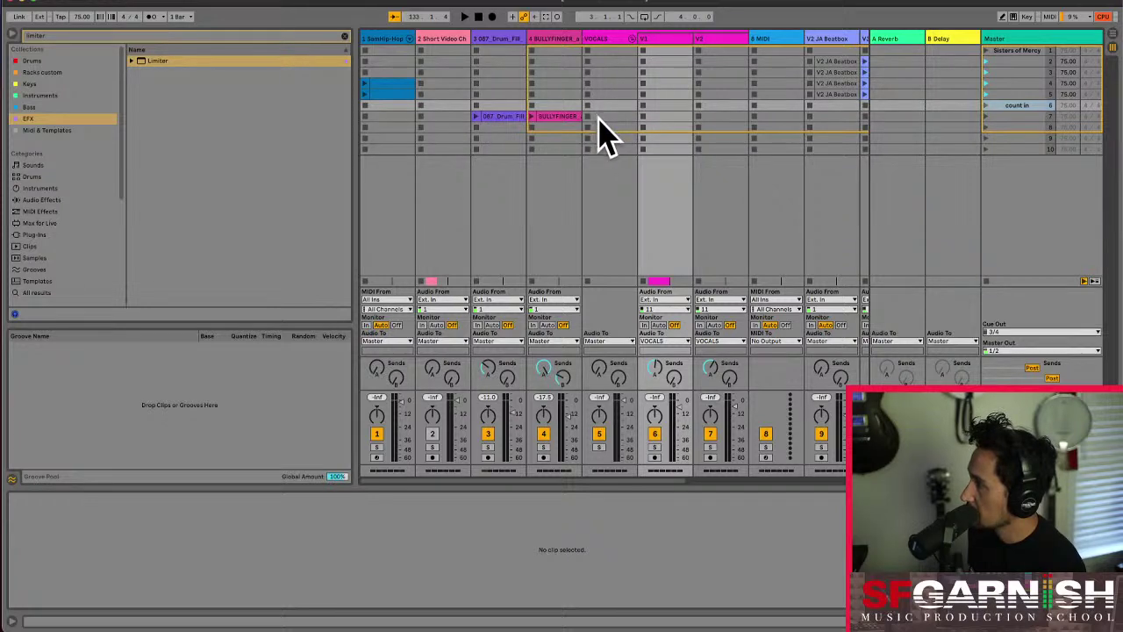
pyautogui.click(634, 120)
pyautogui.click(668, 120)
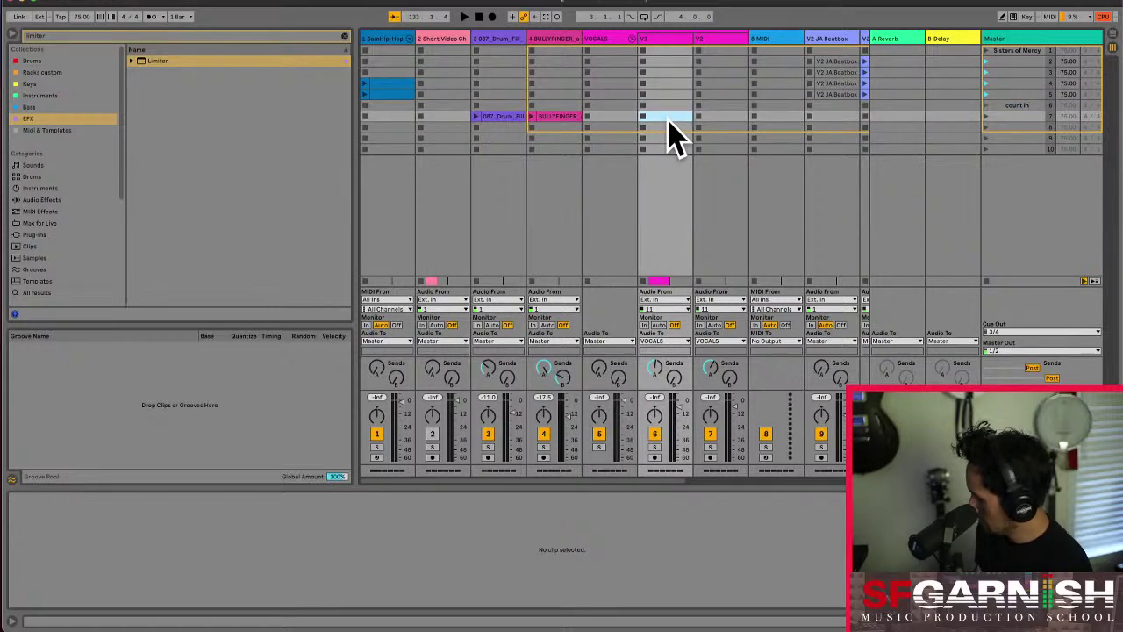
pyautogui.hotkey('ctrl', 'v')
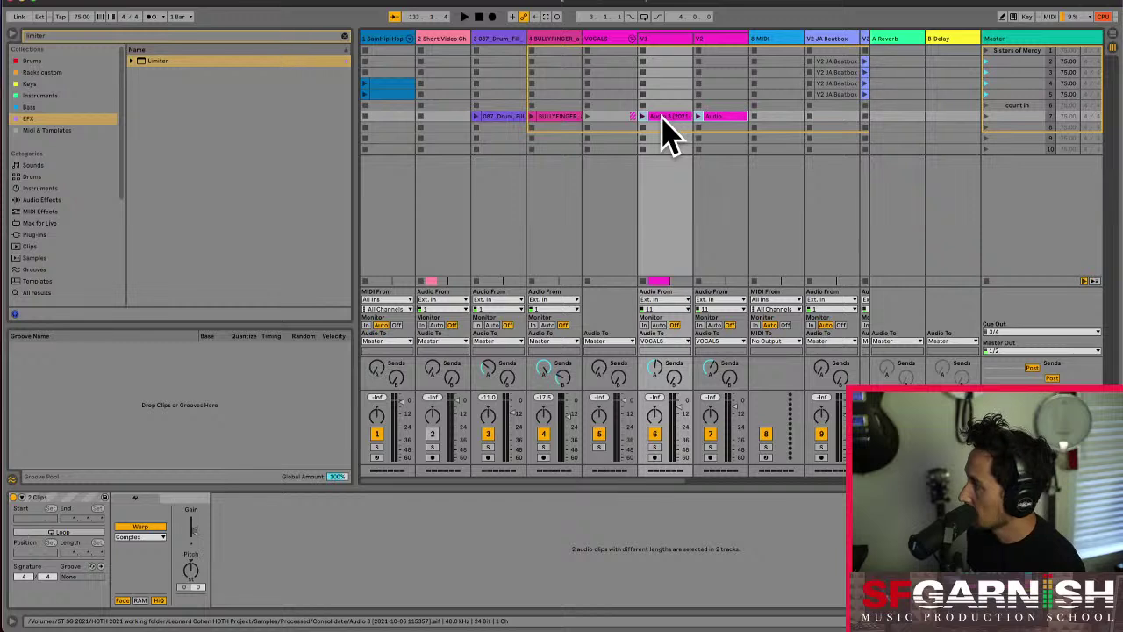
# - Inspect the pasted V1 and V2 vocal clips in scene 7
pyautogui.click(664, 119)
pyautogui.click(722, 123)
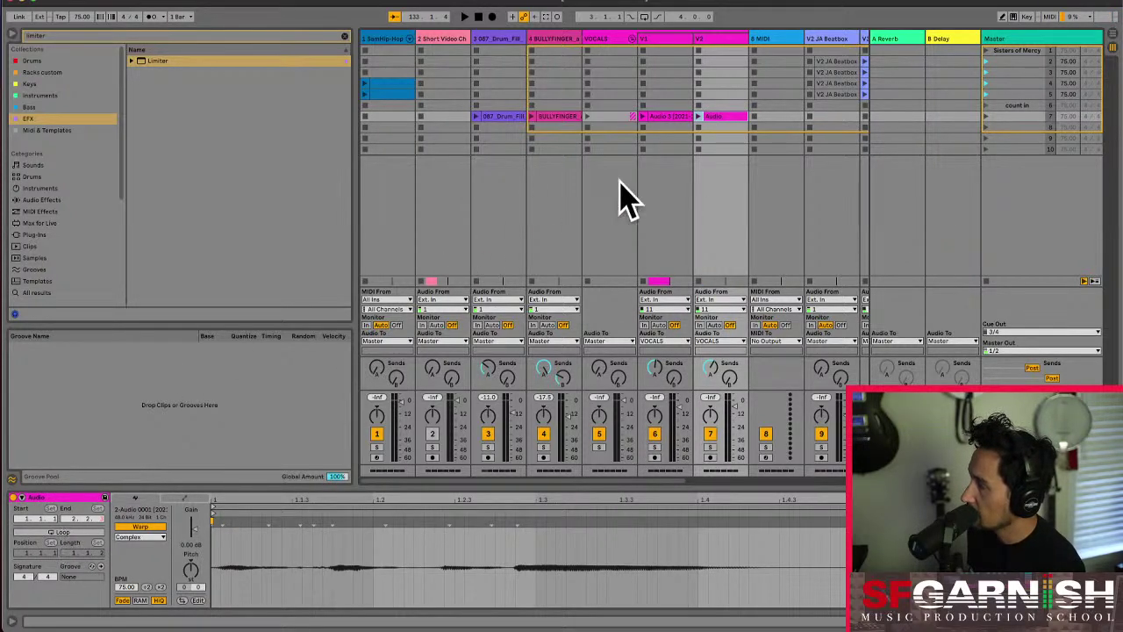
pyautogui.click(664, 117)
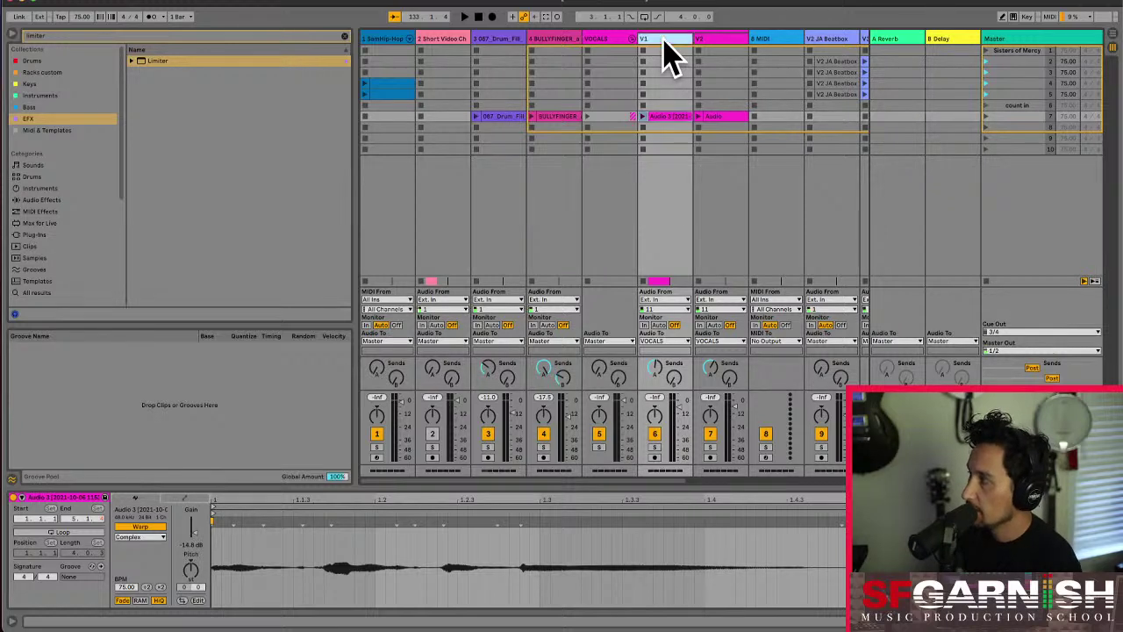
pyautogui.click(729, 117)
pyautogui.click(669, 119)
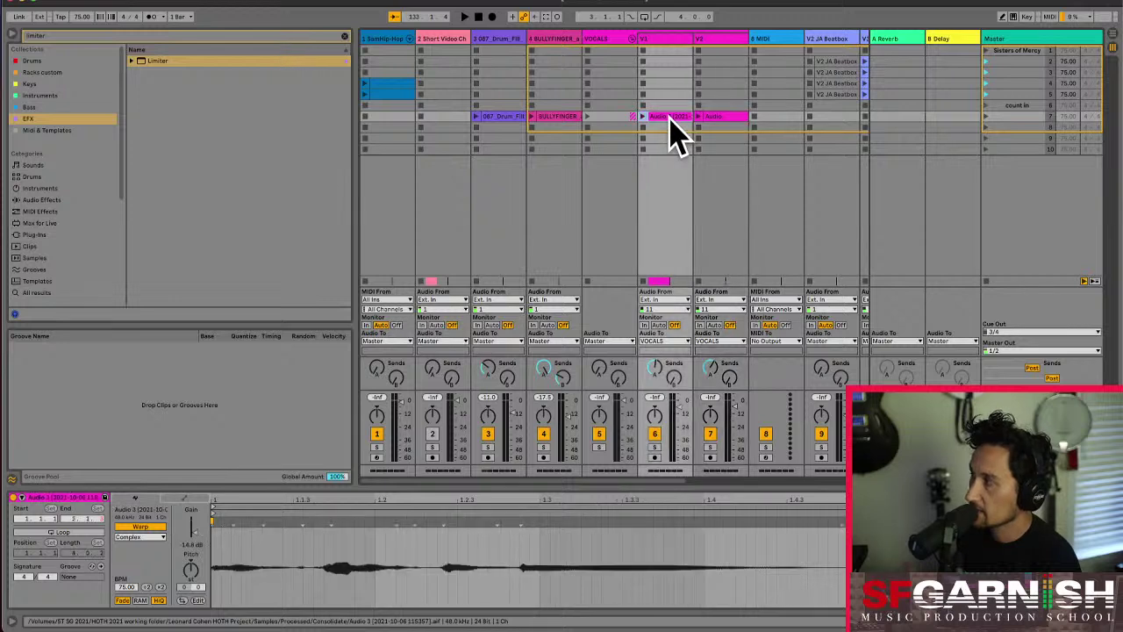
# - Rename the two vocal tracks V1 - WC Wed and V2 - WC Wed
pyautogui.click(671, 49)
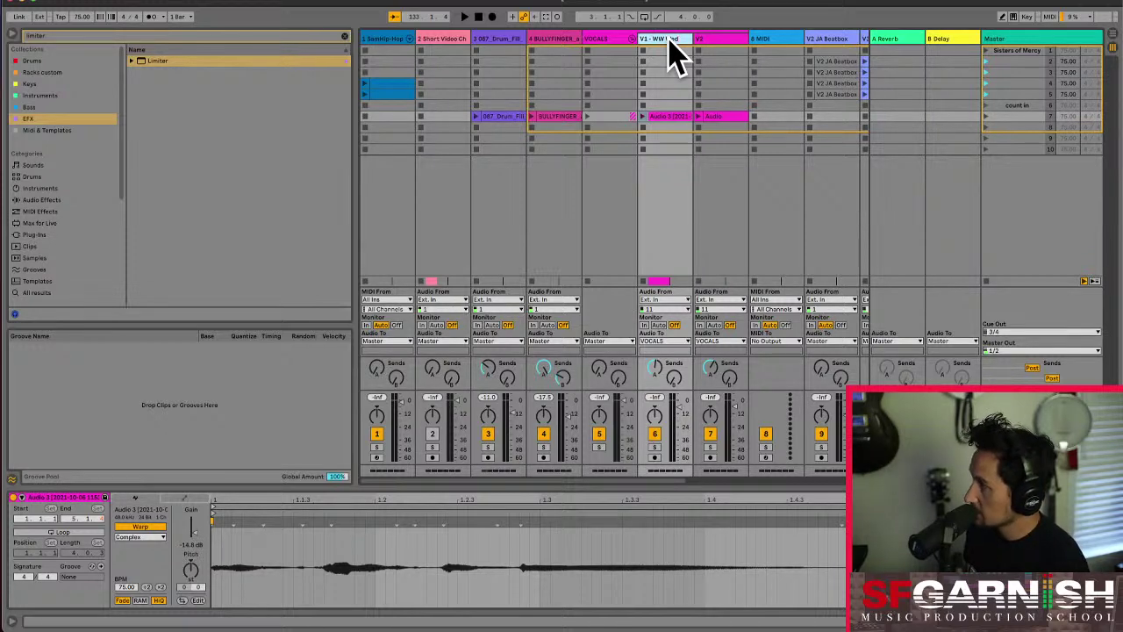
pyautogui.click(720, 39)
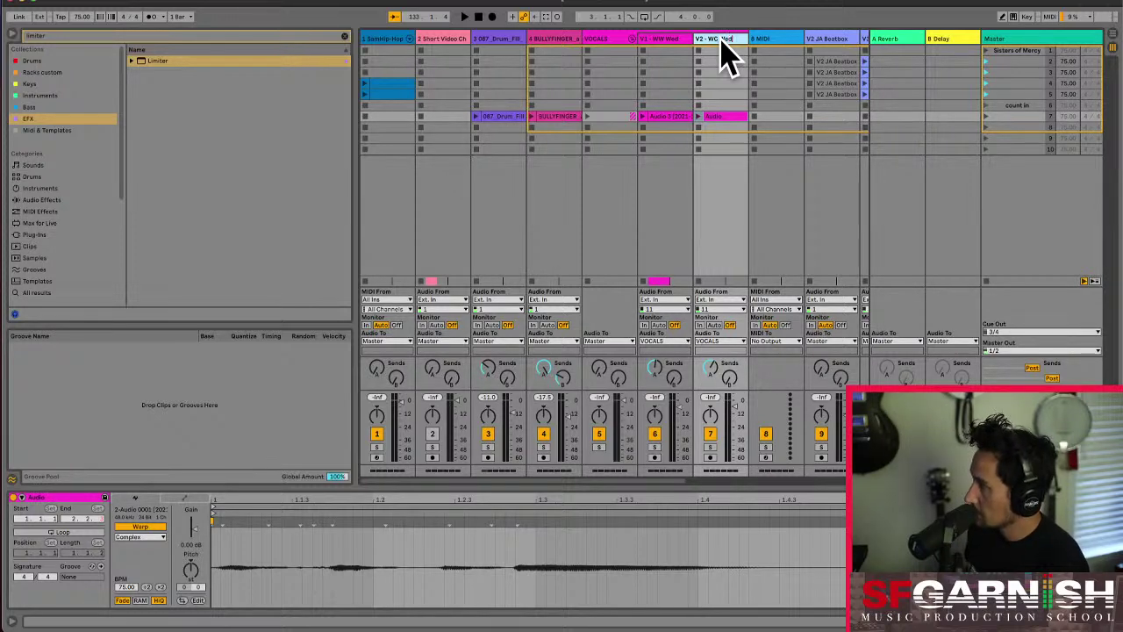
pyautogui.click(664, 42)
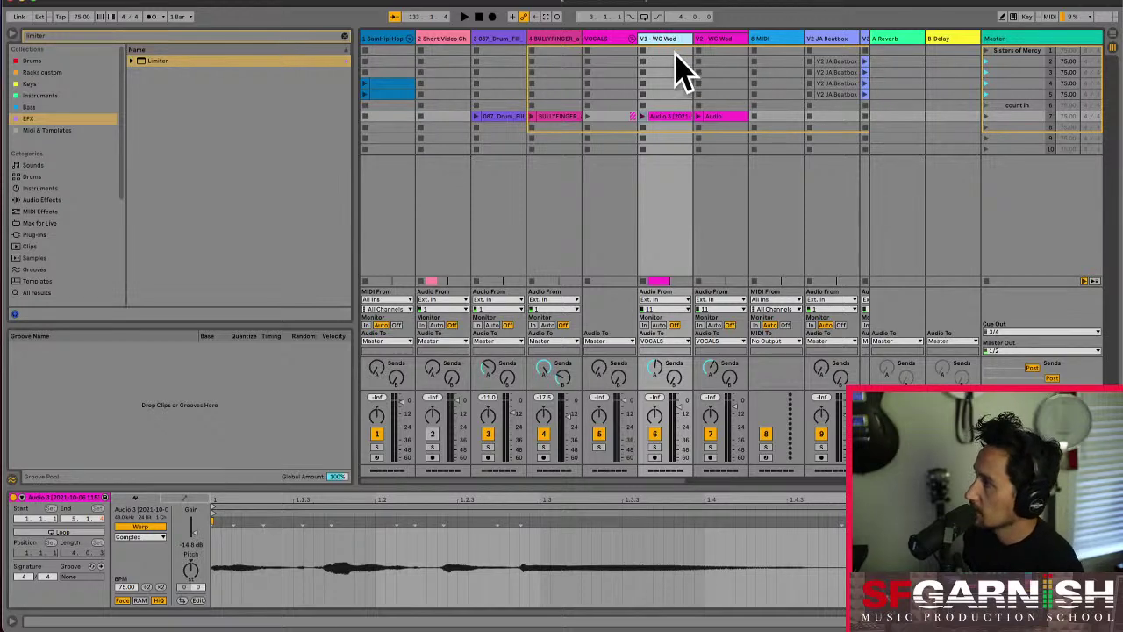
# - Check the two vocal clips in scene 7 and launch the count in scene to test the sequence
pyautogui.click(716, 118)
pyautogui.click(663, 117)
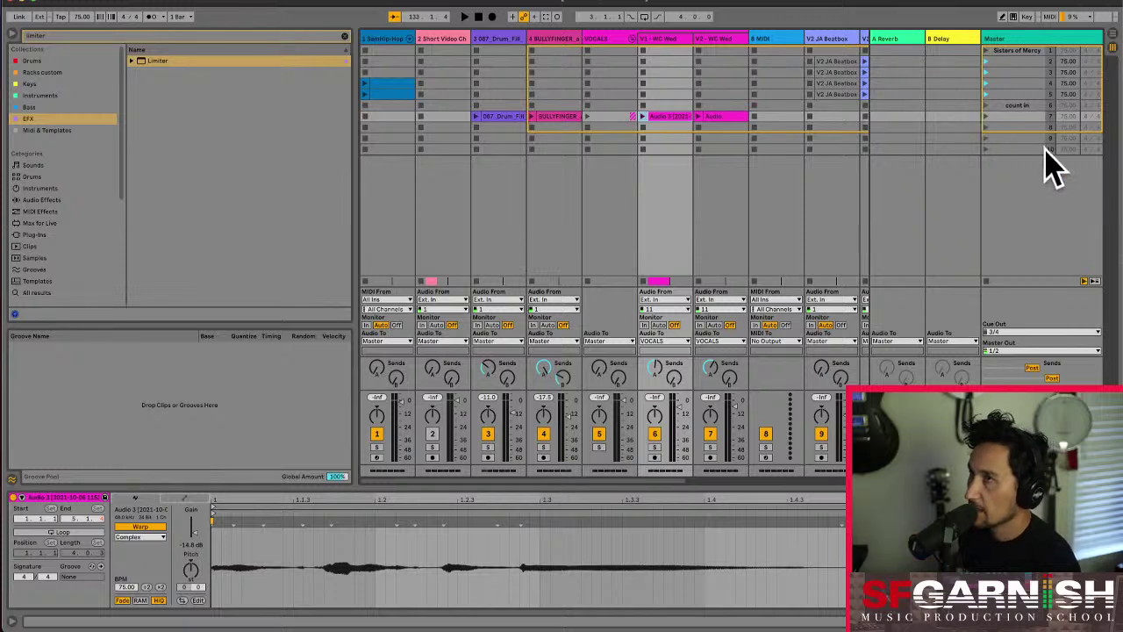
pyautogui.click(986, 106)
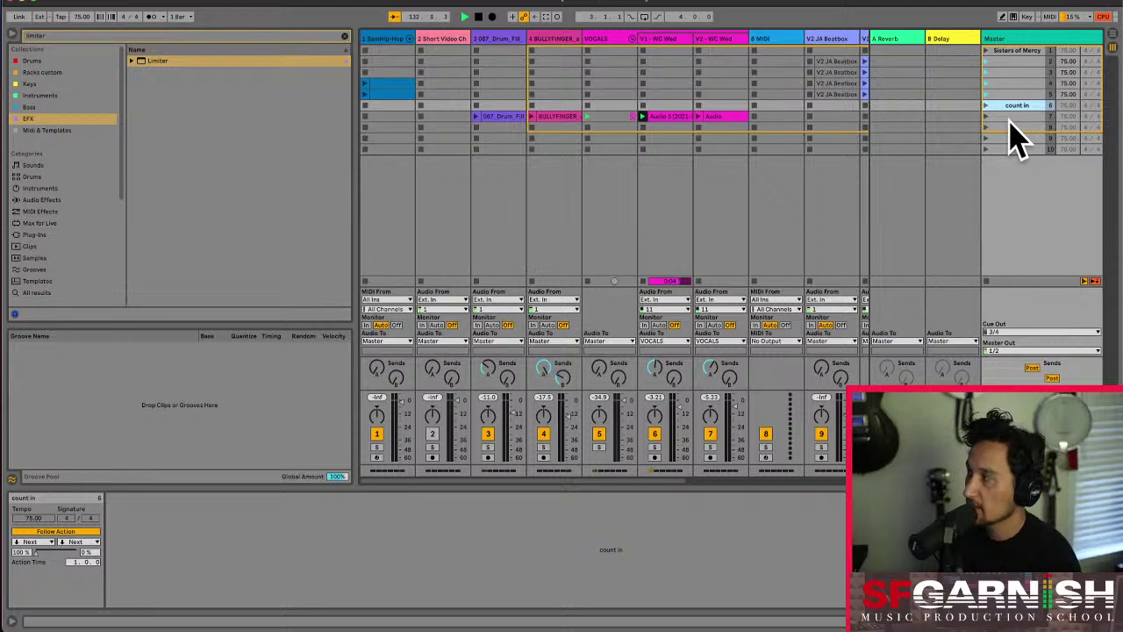
# - Open the FX Vocs clip in scene 7 and lower its Fade Grey envelope between 1.4.3 and 2.4.3
pyautogui.moveTo(629, 482); pyautogui.dragTo(842, 488)
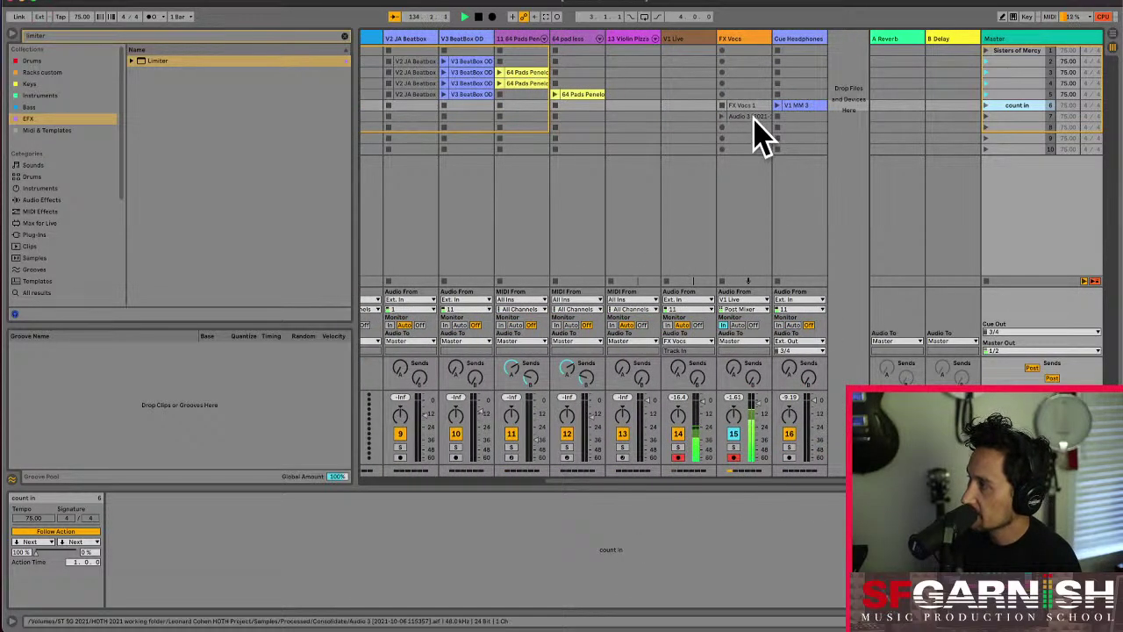
pyautogui.click(746, 117)
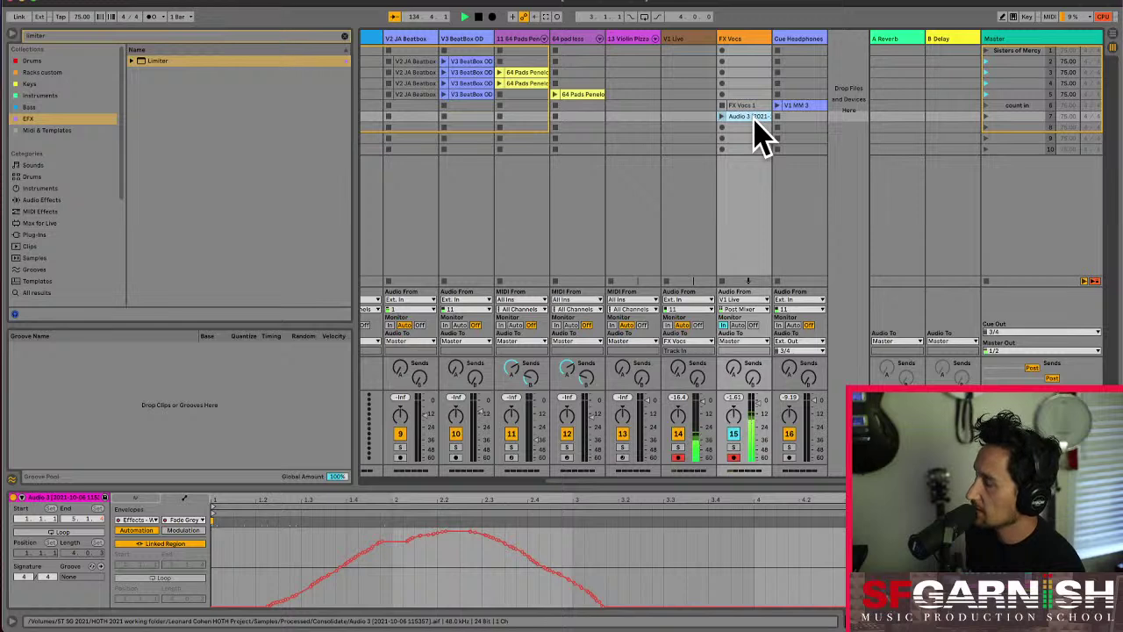
pyautogui.moveTo(368, 591); pyautogui.dragTo(549, 584)
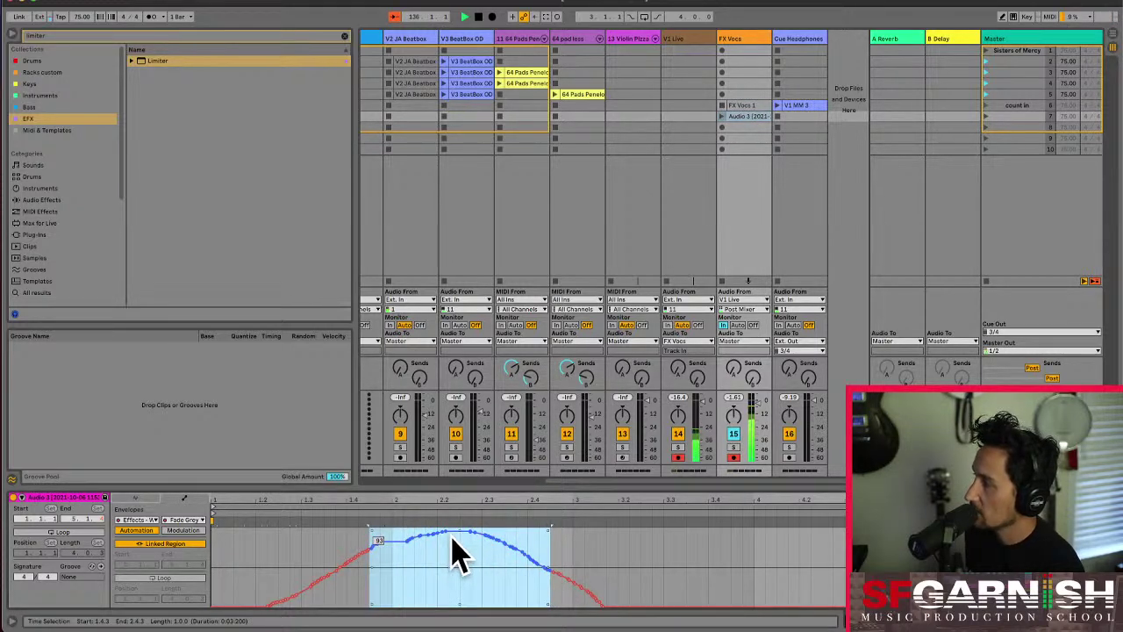
pyautogui.moveTo(457, 553); pyautogui.dragTo(459, 581)
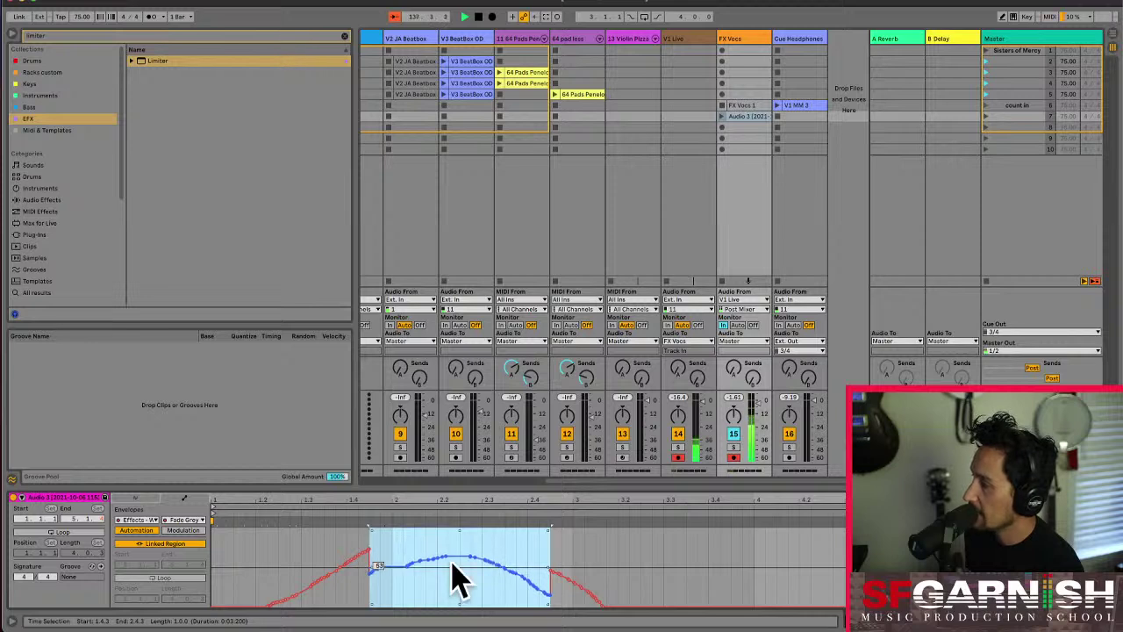
# - Simplify the clip's Fade Grey envelope and smooth out the jumps at both edges of the lowered section
pyautogui.click(343, 582)
pyautogui.hotkey('ctrl', 'a')
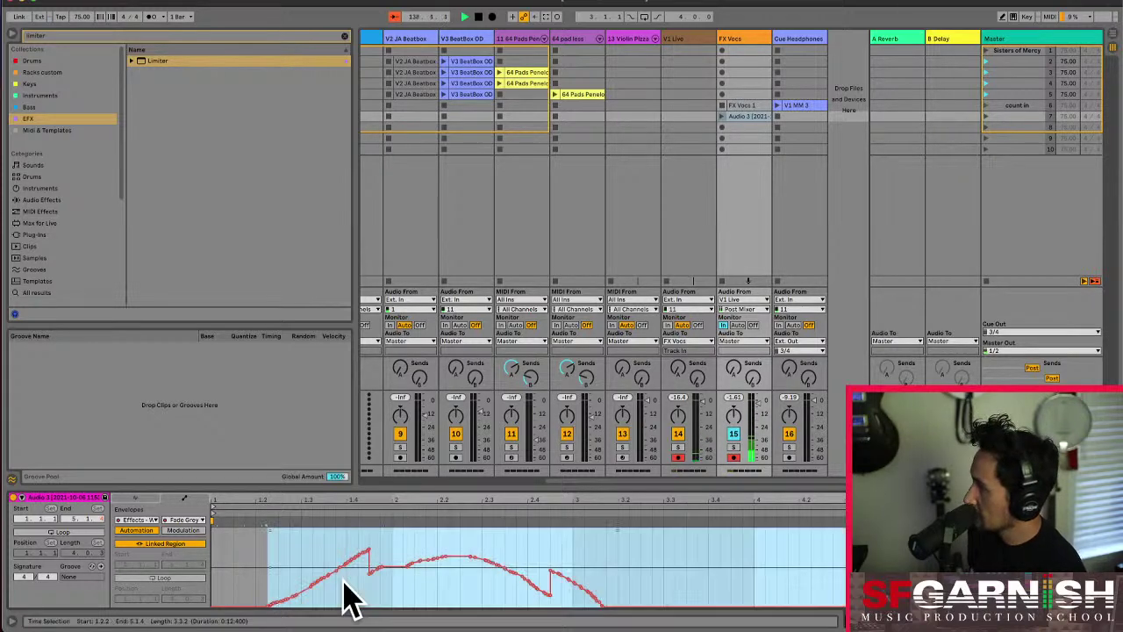
pyautogui.rightClick(344, 582)
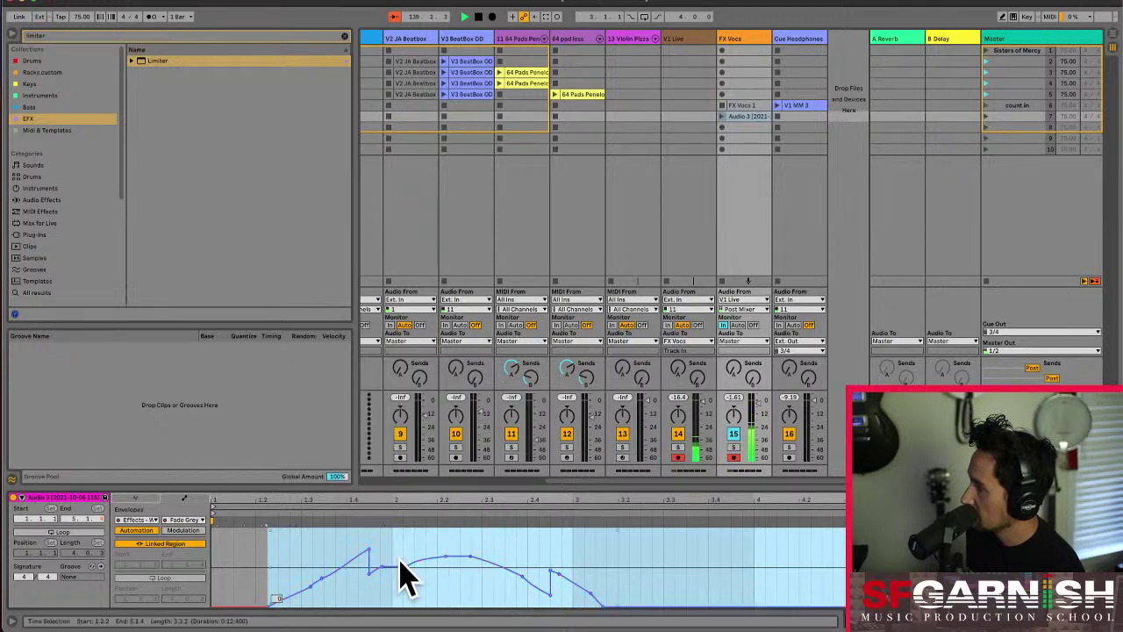
pyautogui.click(376, 550)
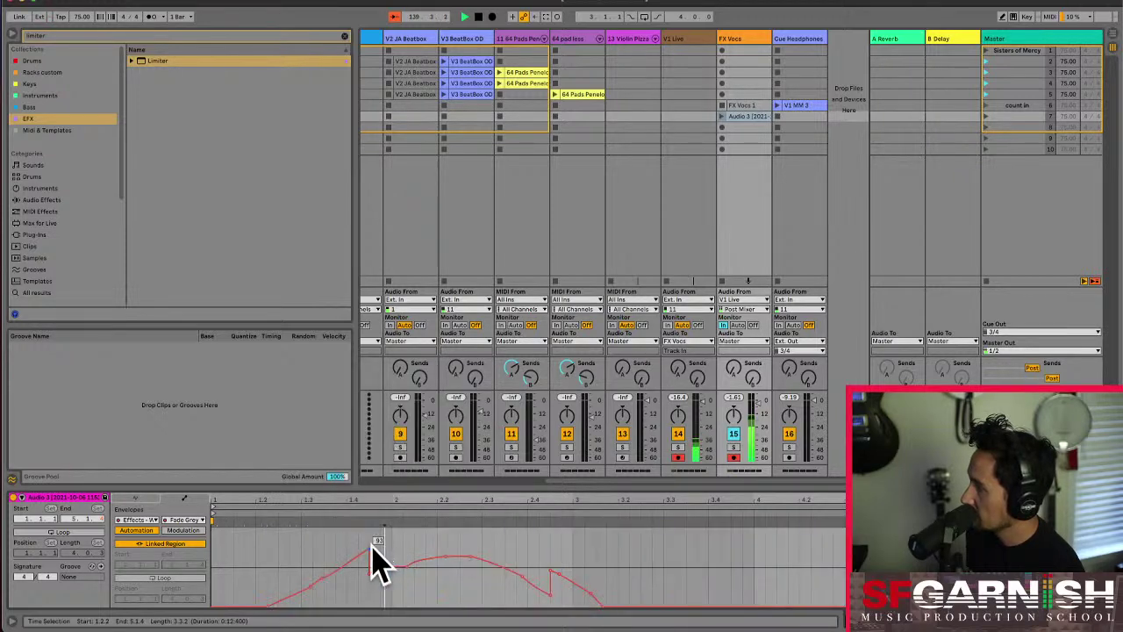
pyautogui.click(550, 570)
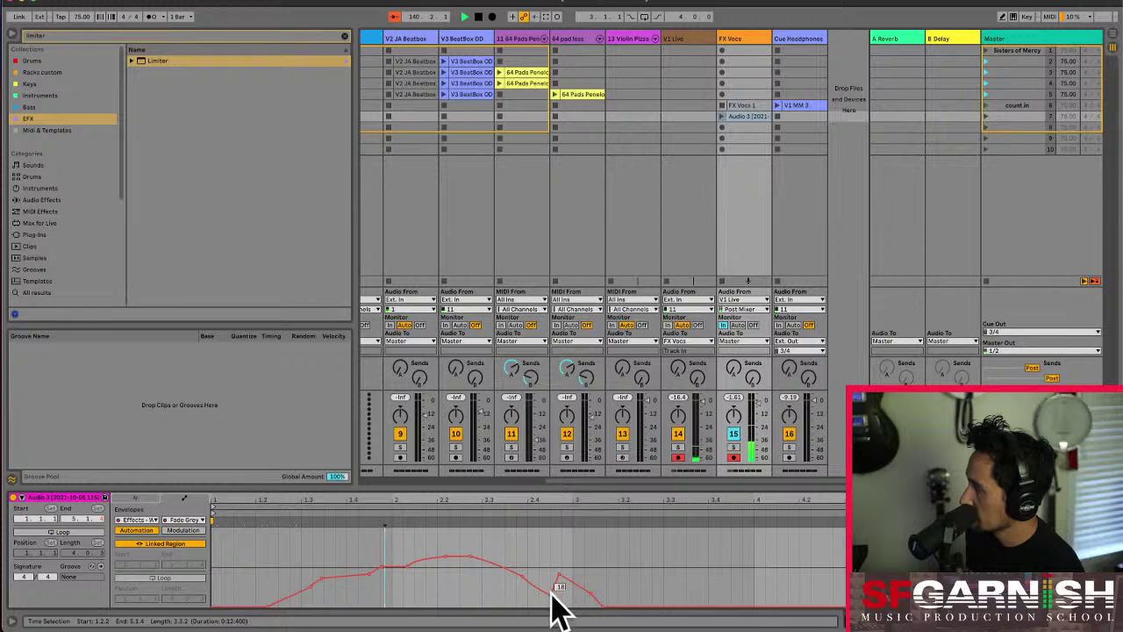
pyautogui.moveTo(561, 576); pyautogui.dragTo(560, 582)
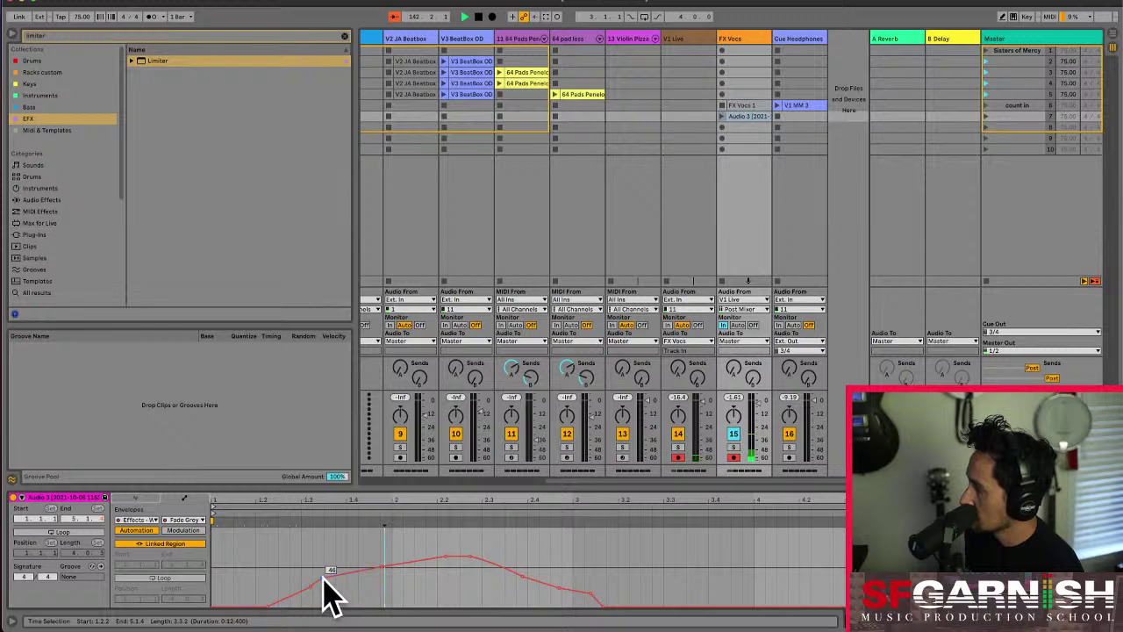
# - Launch the FX Vocs clip and reshape its Fade Grey envelope into a lower curve peaking at about 56 with a smooth tail
pyautogui.click(721, 117)
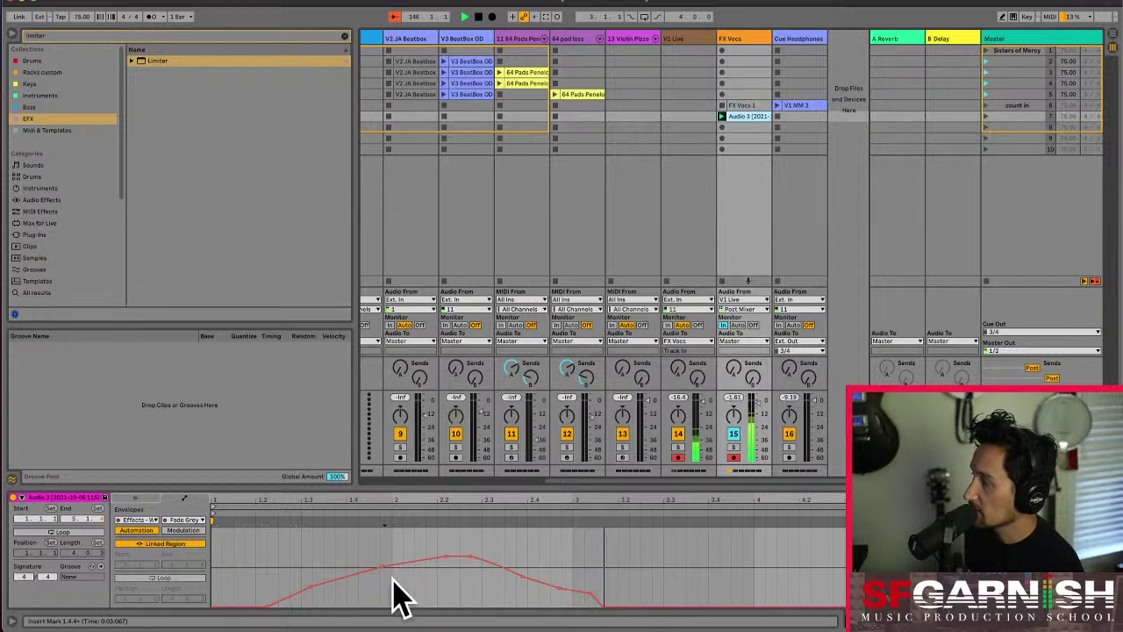
pyautogui.moveTo(380, 596); pyautogui.dragTo(470, 598)
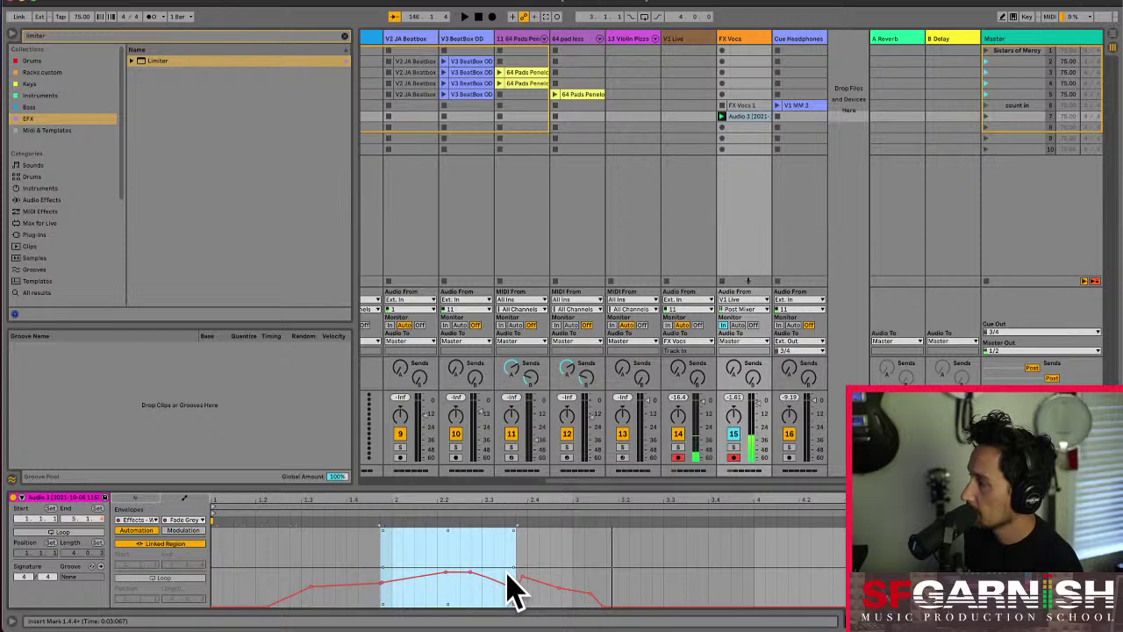
pyautogui.moveTo(516, 587); pyautogui.dragTo(522, 602)
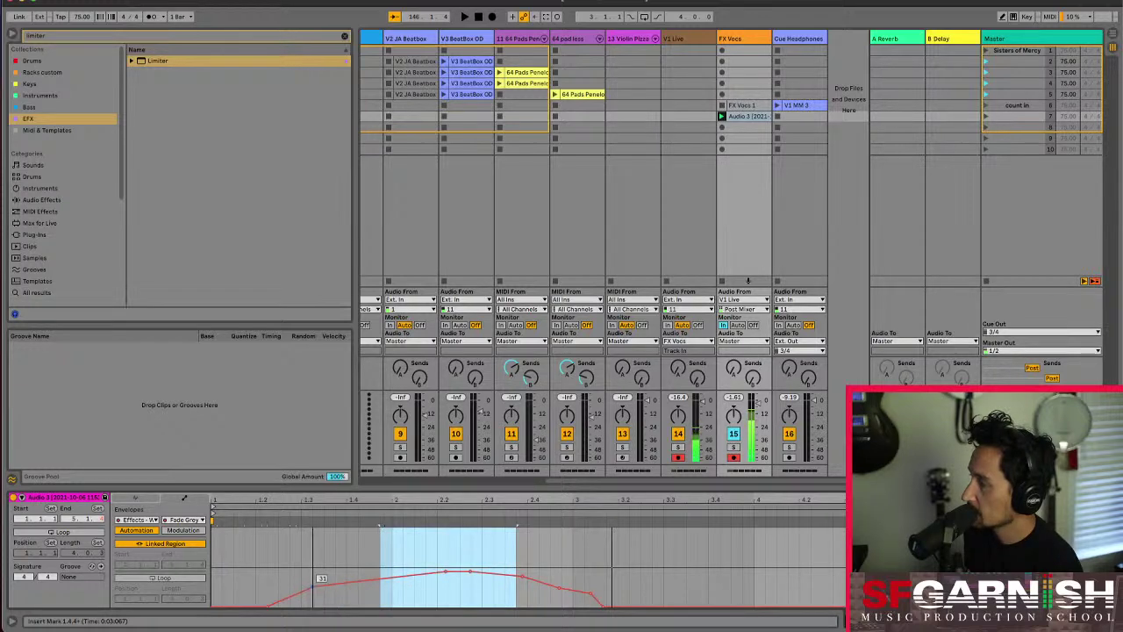
pyautogui.click(601, 596)
pyautogui.moveTo(592, 593); pyautogui.dragTo(592, 588)
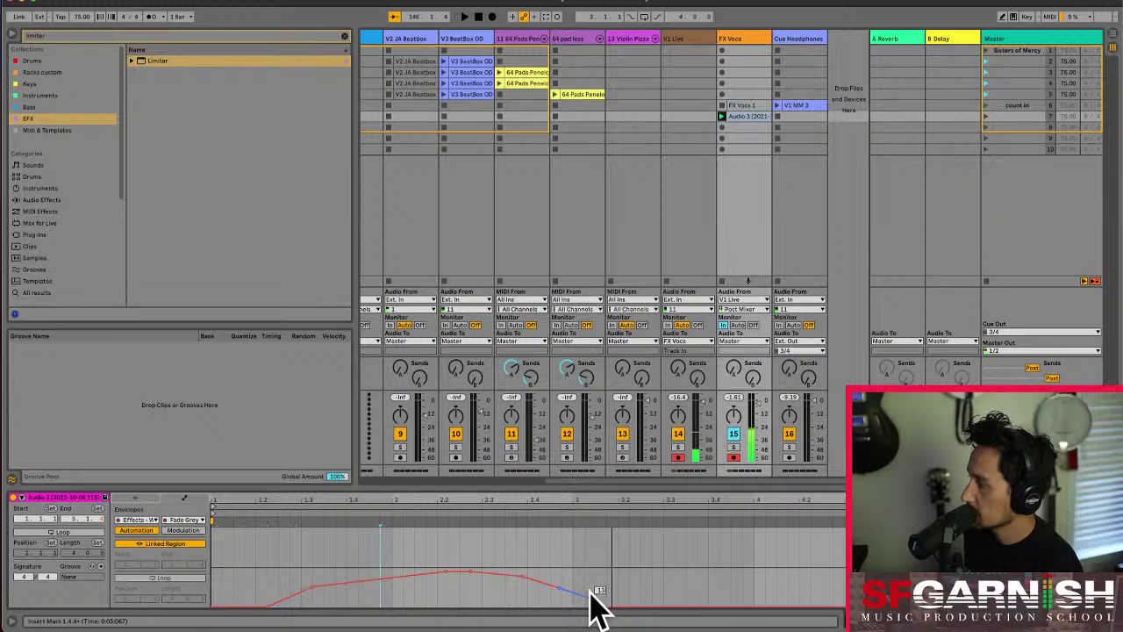
# - Launch the FX Vocs clip again and lower the two breakpoints at the peak of its Fade Grey envelope slightly
pyautogui.click(722, 116)
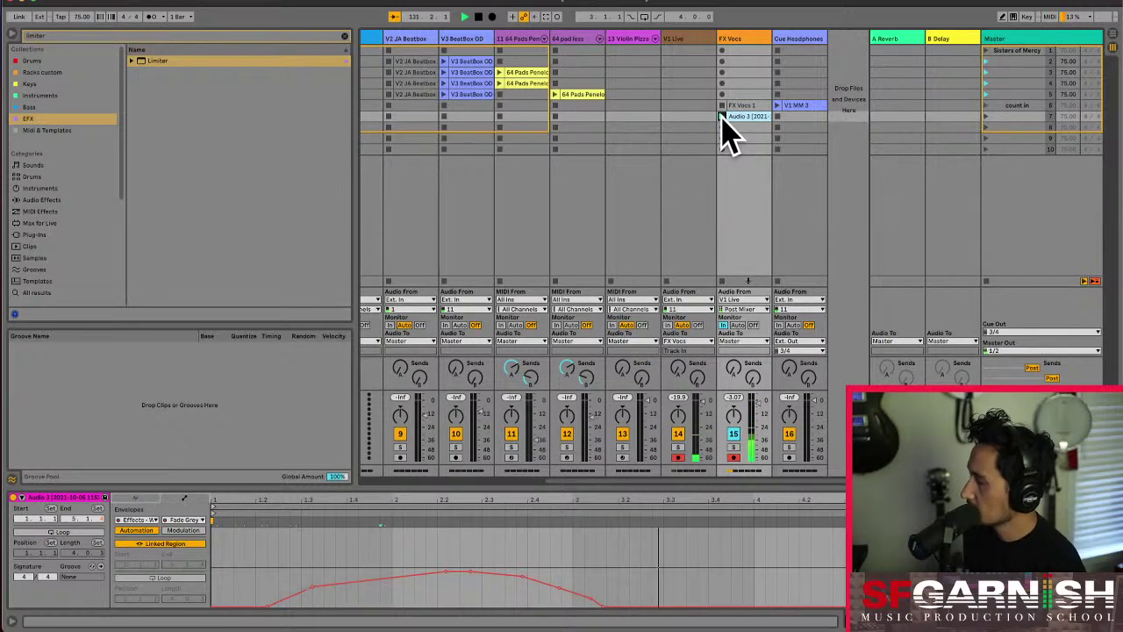
pyautogui.click(721, 117)
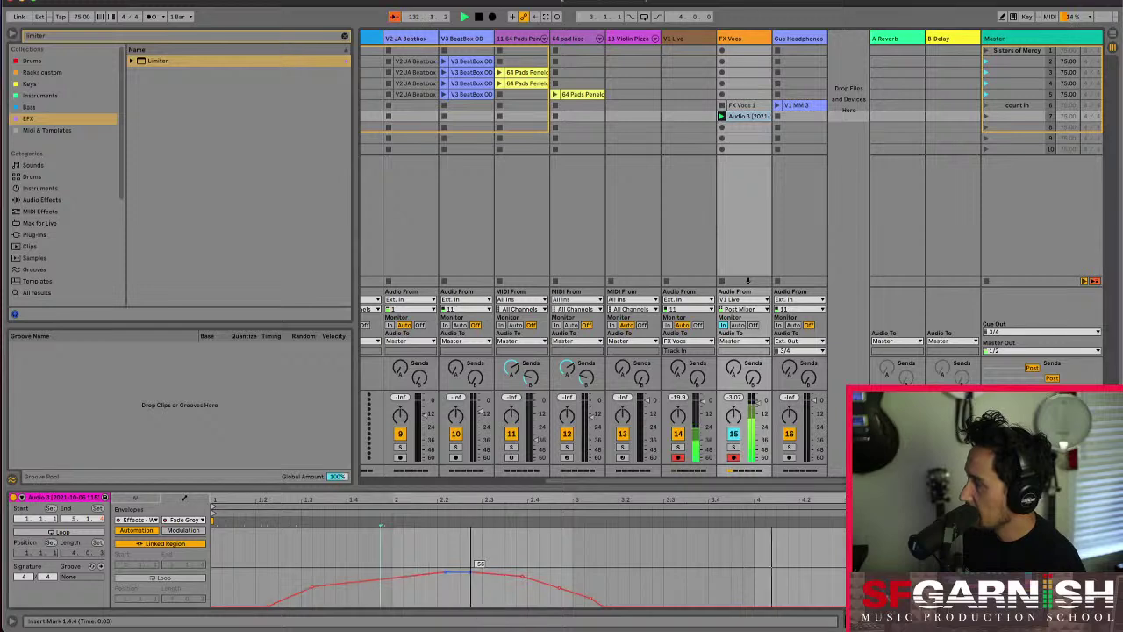
pyautogui.moveTo(458, 572); pyautogui.dragTo(460, 584)
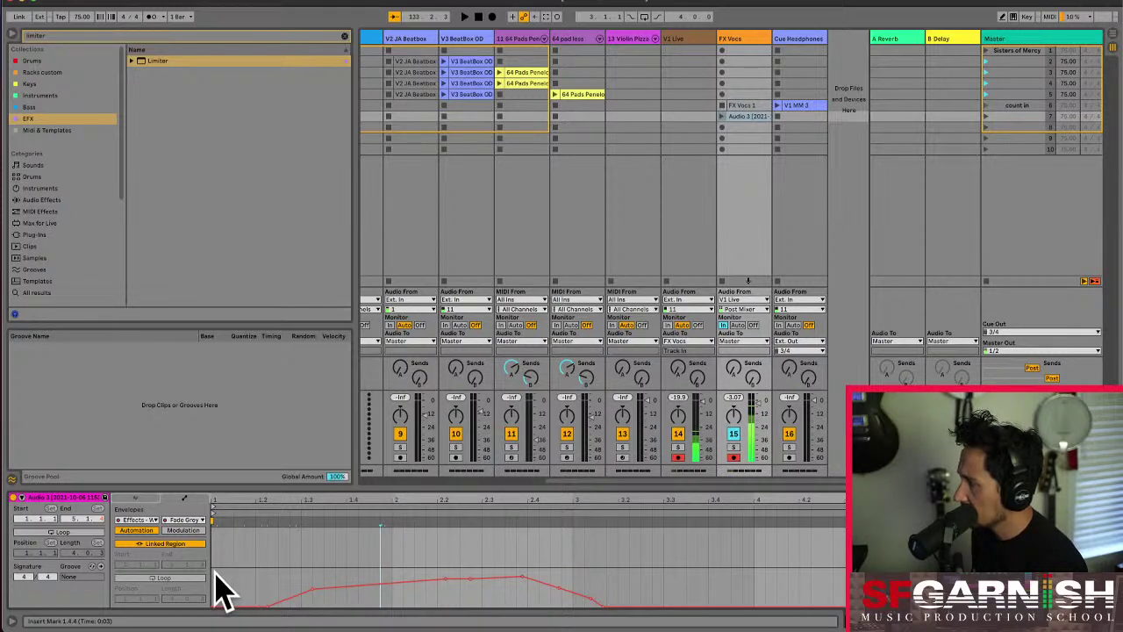
# - Copy the Fade Grey envelope from 1.1.1 to 3.2.1 into the FX Vocs clip's B-Delay send envelope
pyautogui.moveTo(221, 593); pyautogui.dragTo(617, 608)
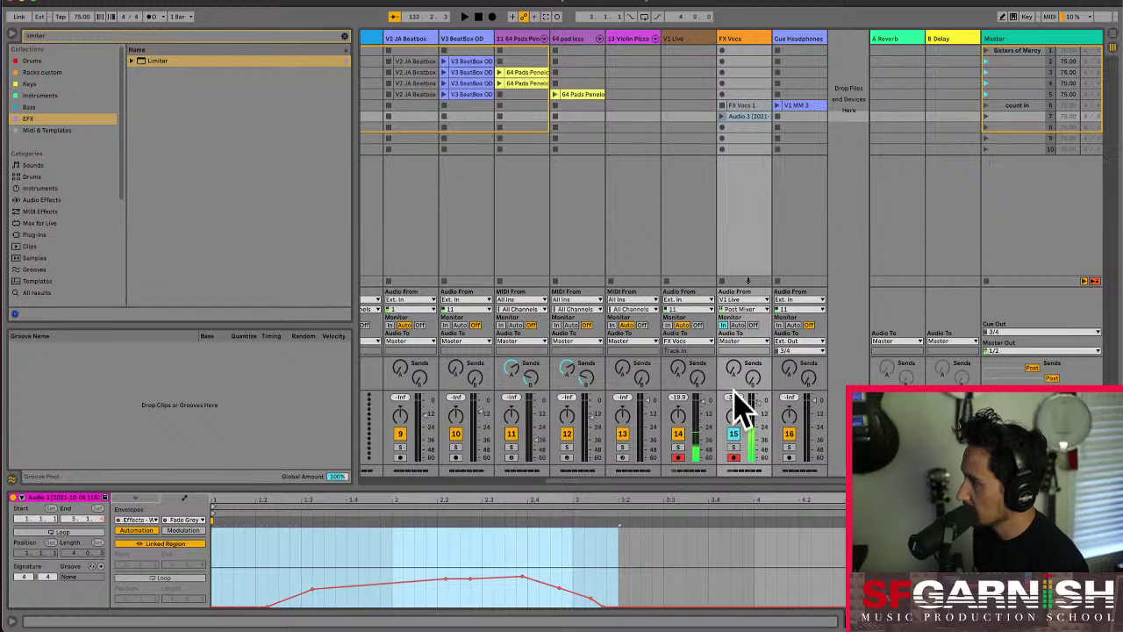
pyautogui.rightClick(754, 378)
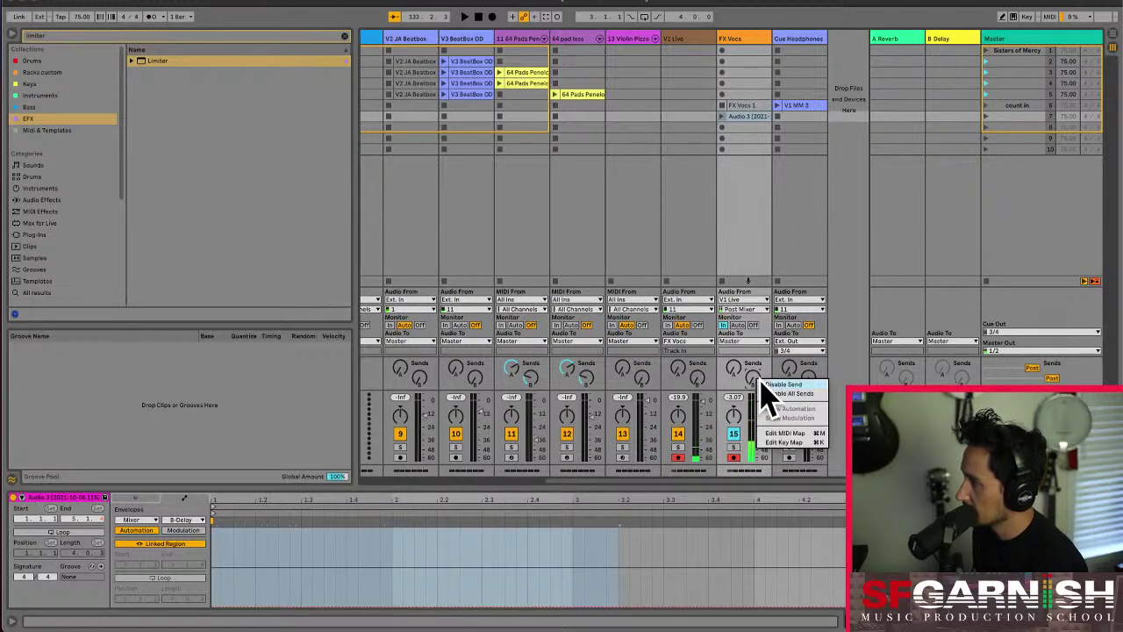
pyautogui.click(752, 377)
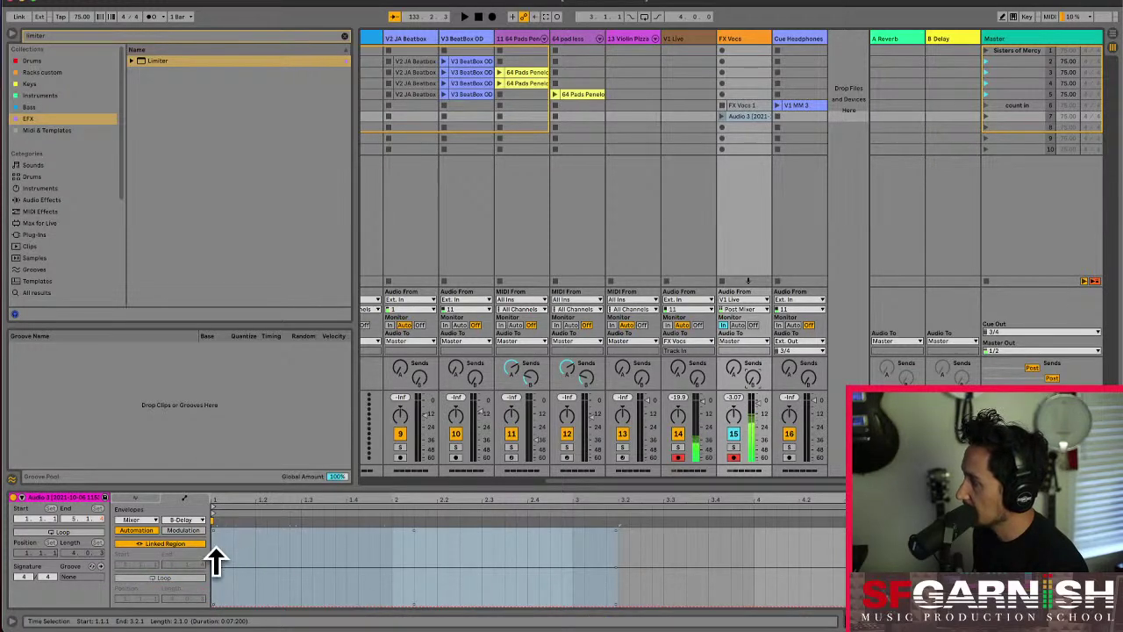
pyautogui.click(276, 571)
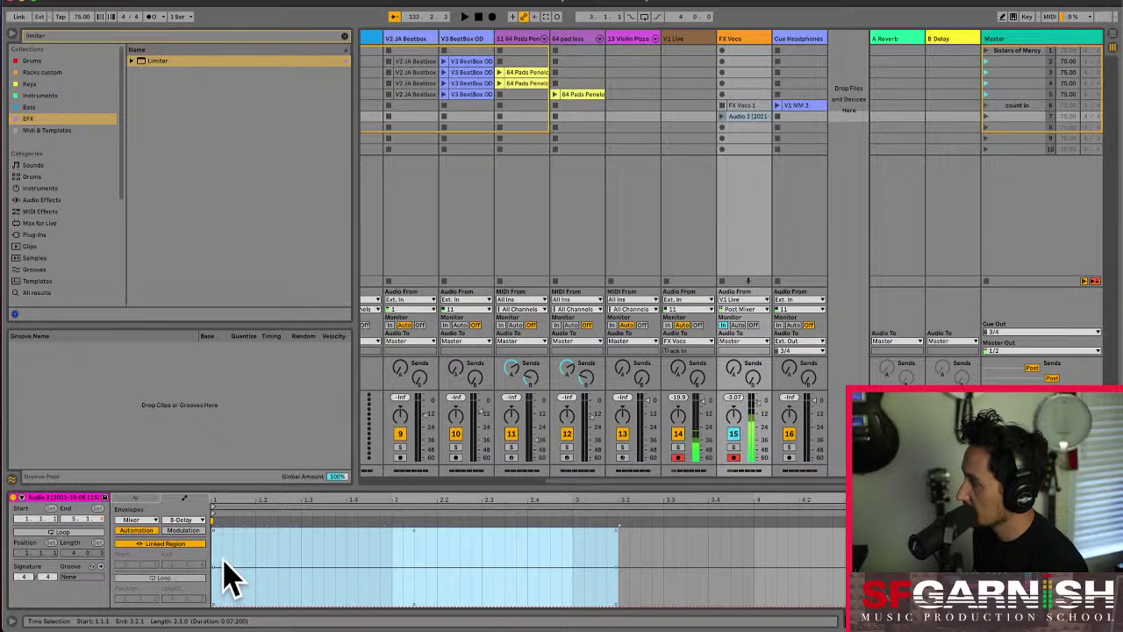
pyautogui.hotkey('ctrl', 'z')
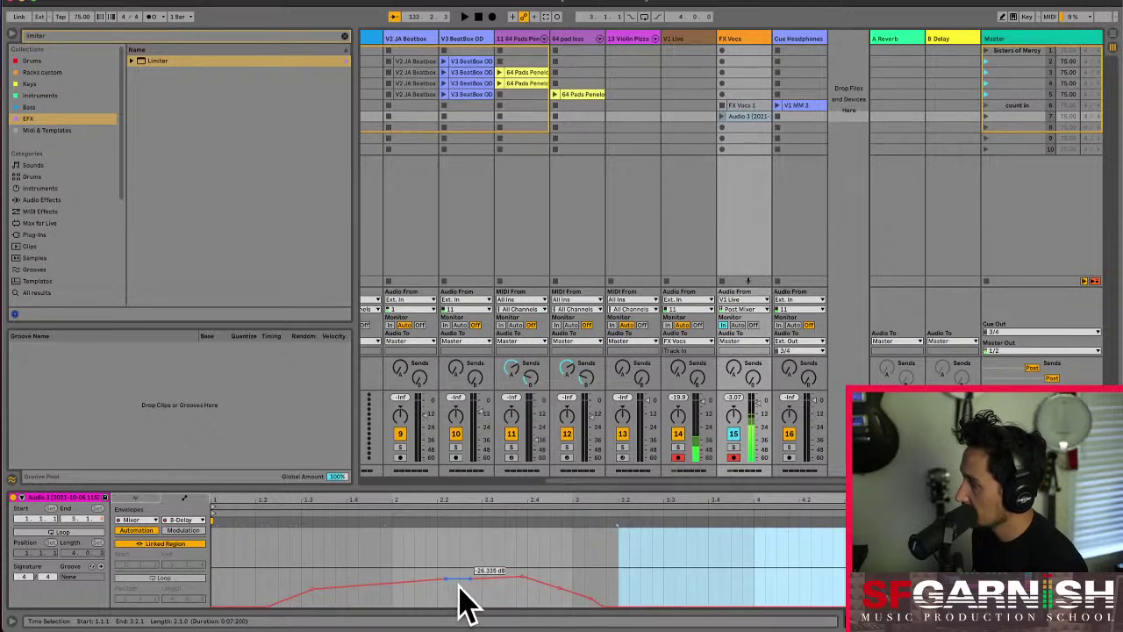
# - Raise the peak section of the B-Delay envelope between 2.2 and 2.4 and launch the FX Vocs clip to hear it
pyautogui.moveTo(460, 586); pyautogui.dragTo(460, 572)
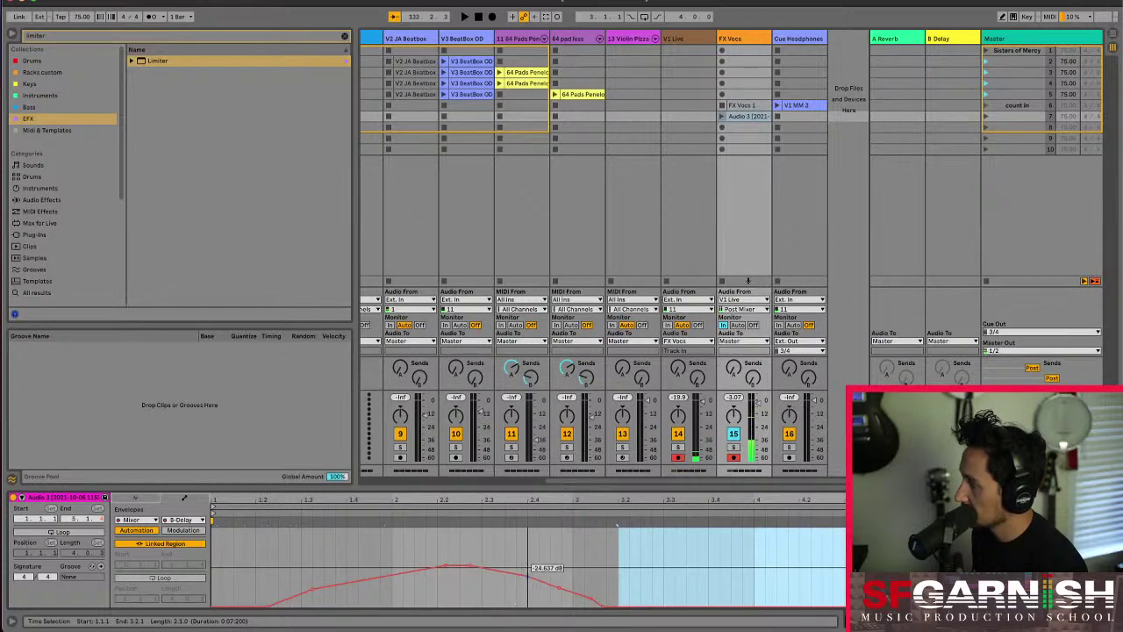
pyautogui.moveTo(529, 570); pyautogui.dragTo(529, 566)
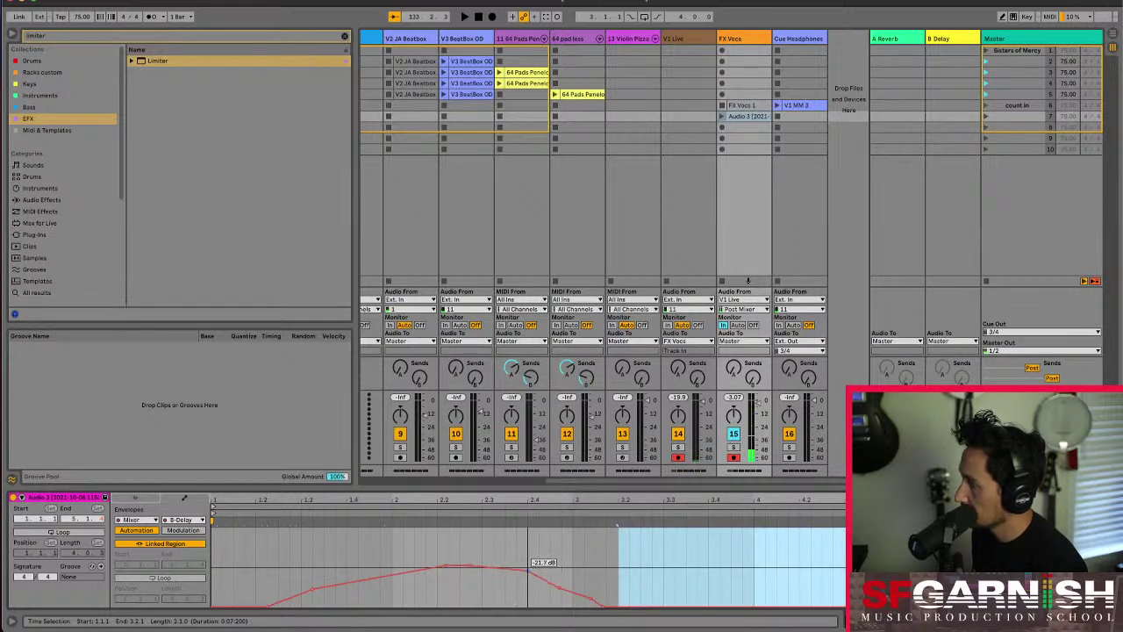
pyautogui.click(722, 116)
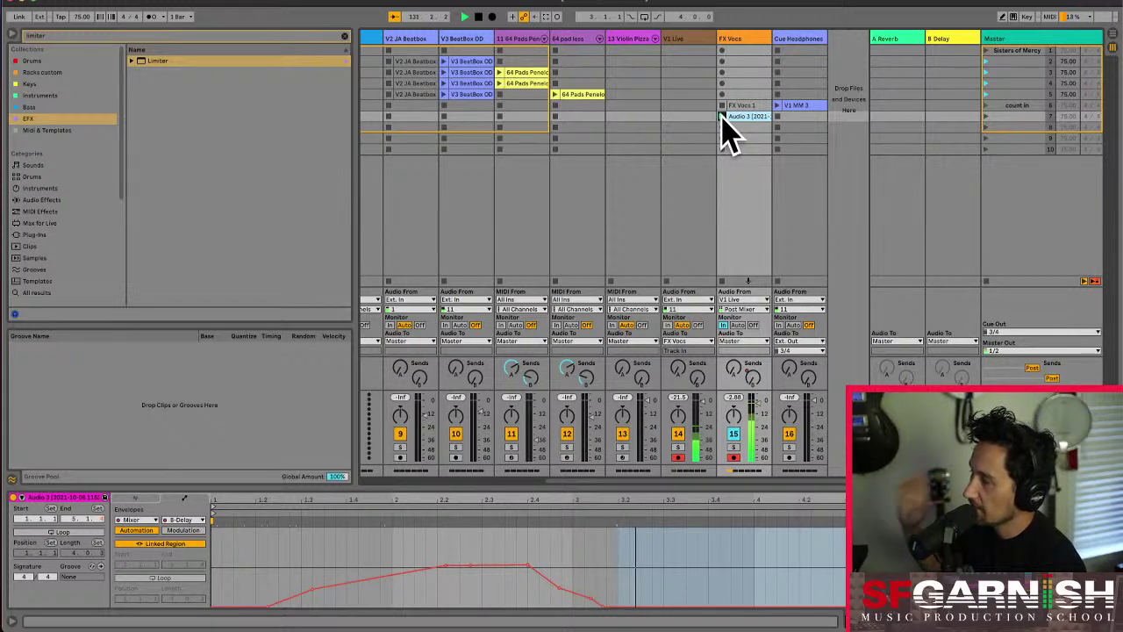
# - Remove the B-Delay breakpoint near 2.4 and pull the envelope's tail earlier so it reaches its minimum at bar 3
pyautogui.click(523, 567)
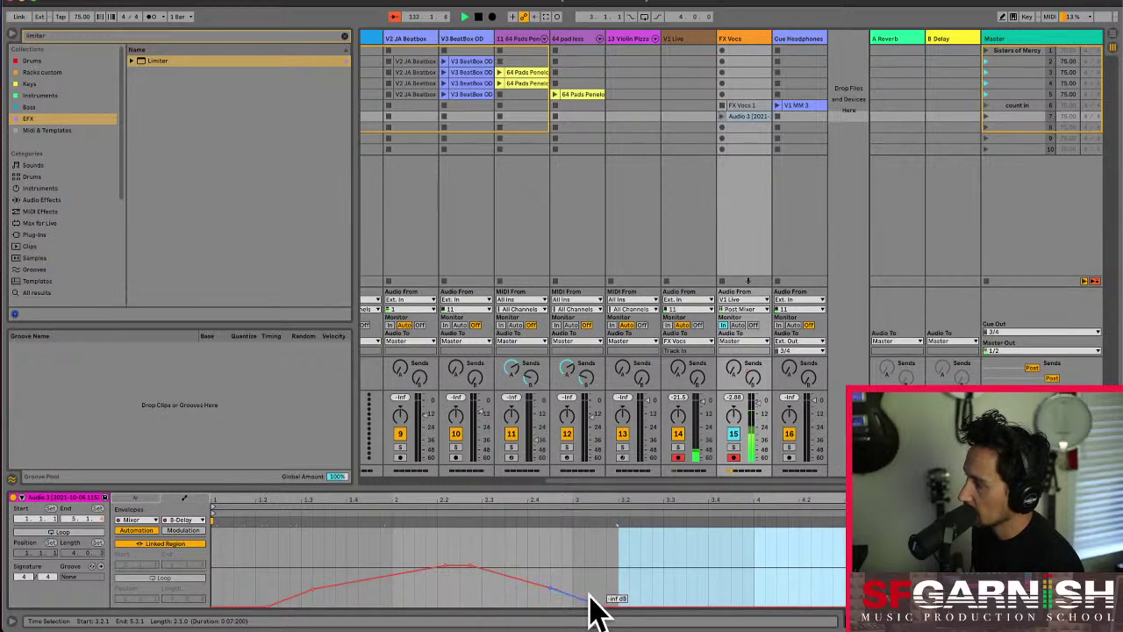
pyautogui.moveTo(603, 605); pyautogui.dragTo(572, 606)
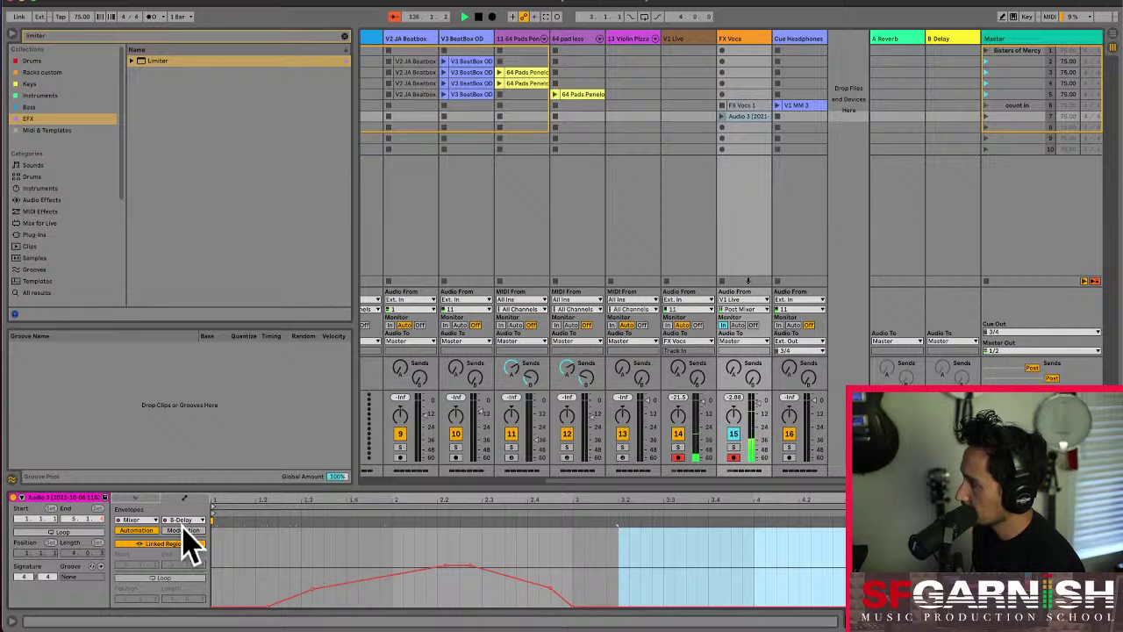
pyautogui.click(136, 509)
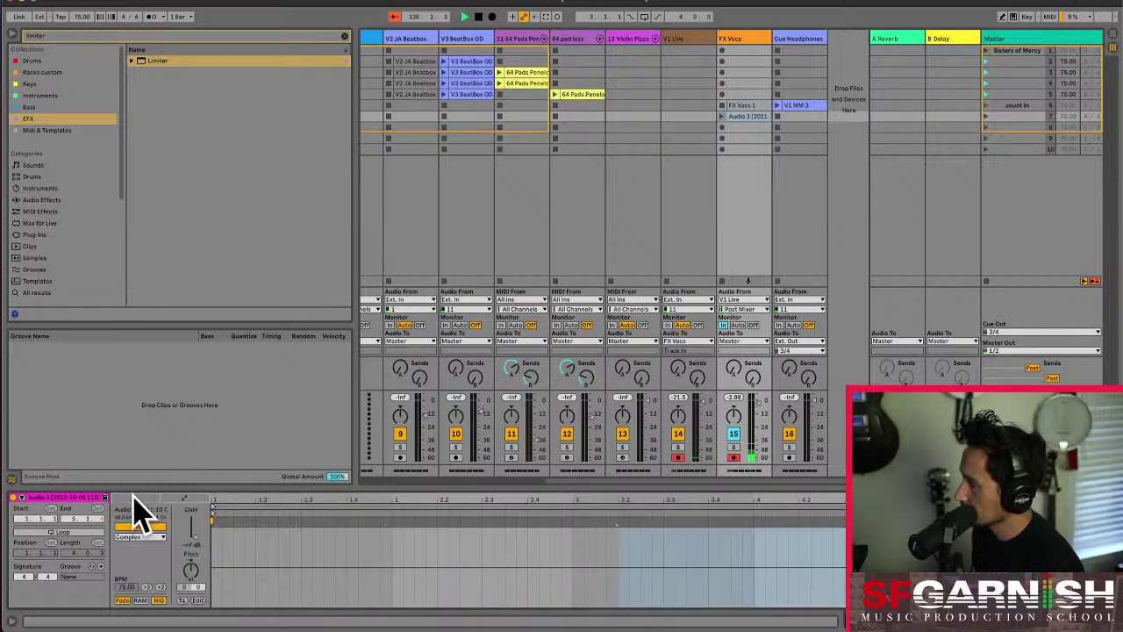
pyautogui.click(184, 498)
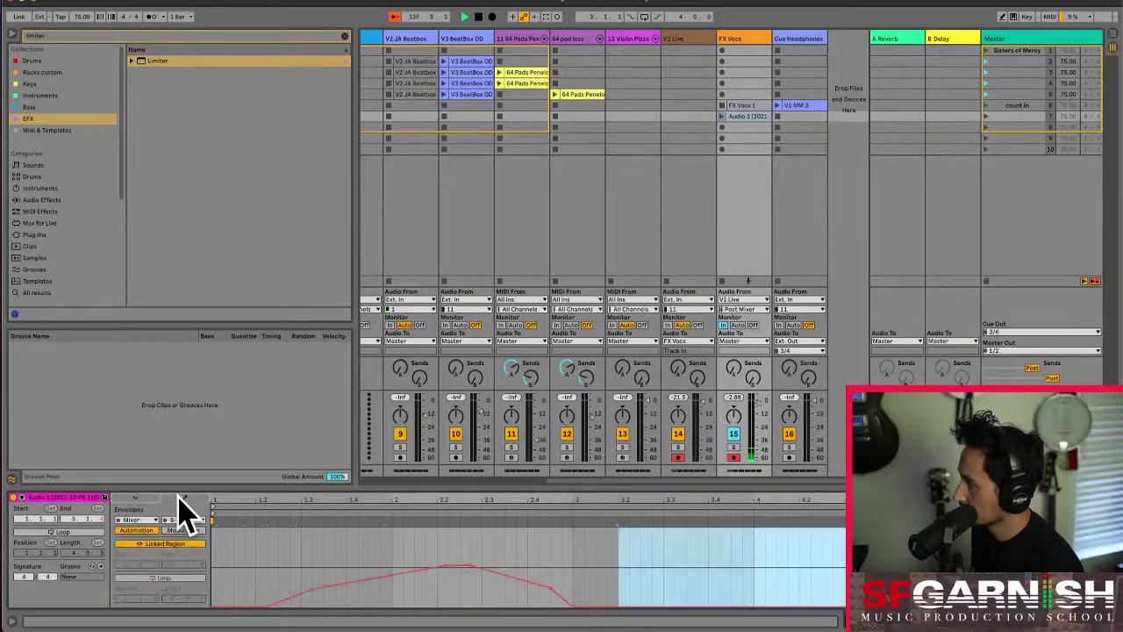
pyautogui.click(217, 586)
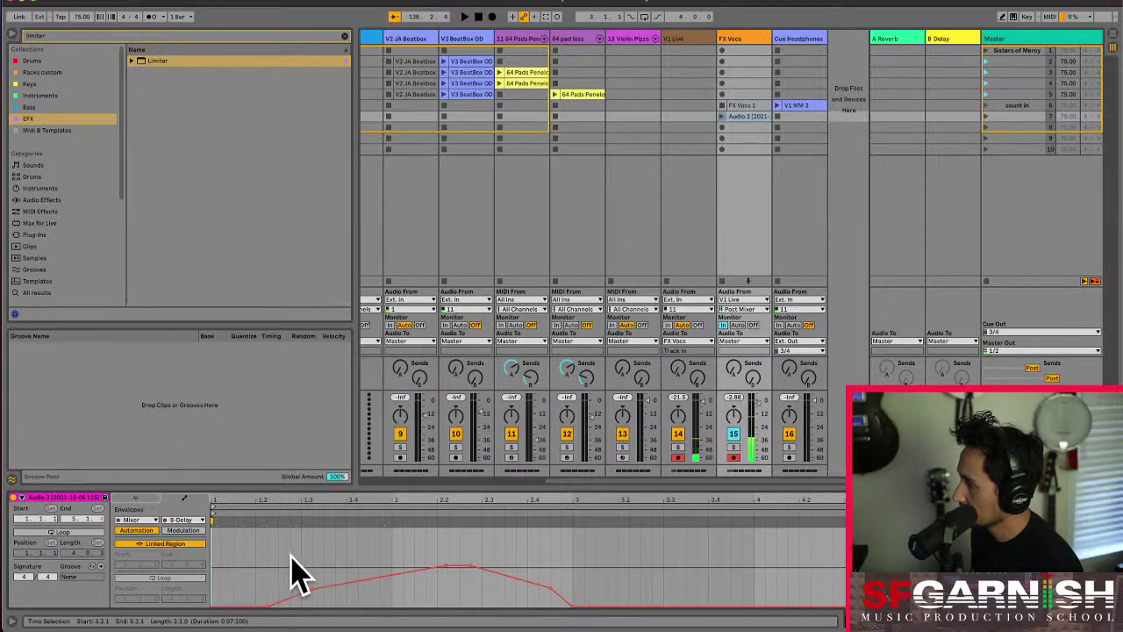
# - Audition the clip with the count in scene and shift the B-Delay envelope's tail earlier, ending just before 2.4
pyautogui.click(725, 117)
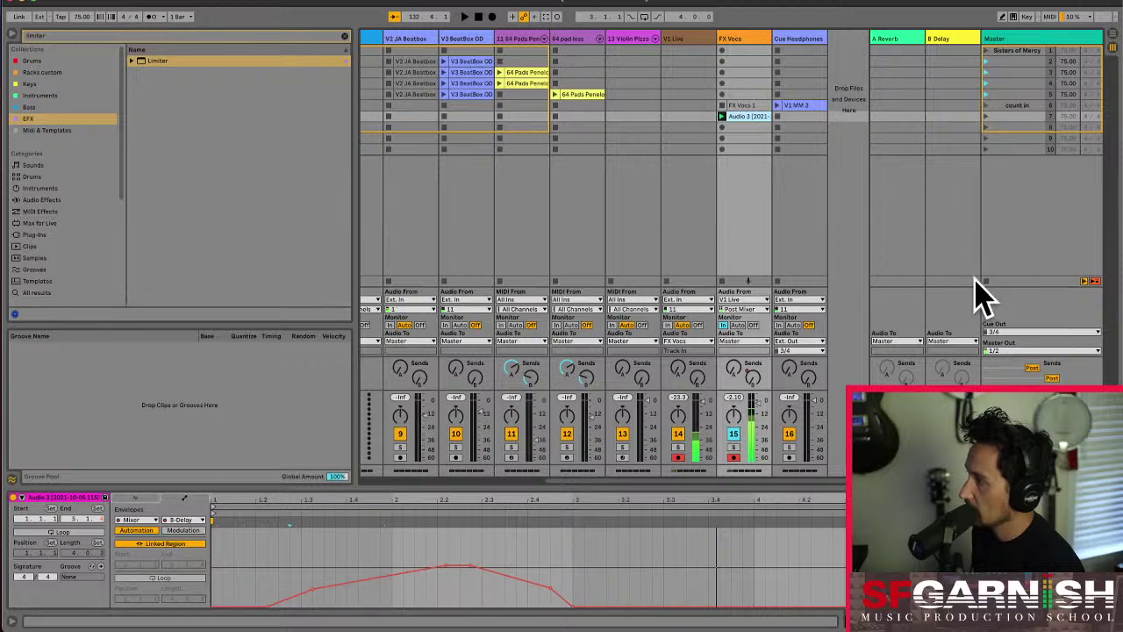
pyautogui.click(987, 107)
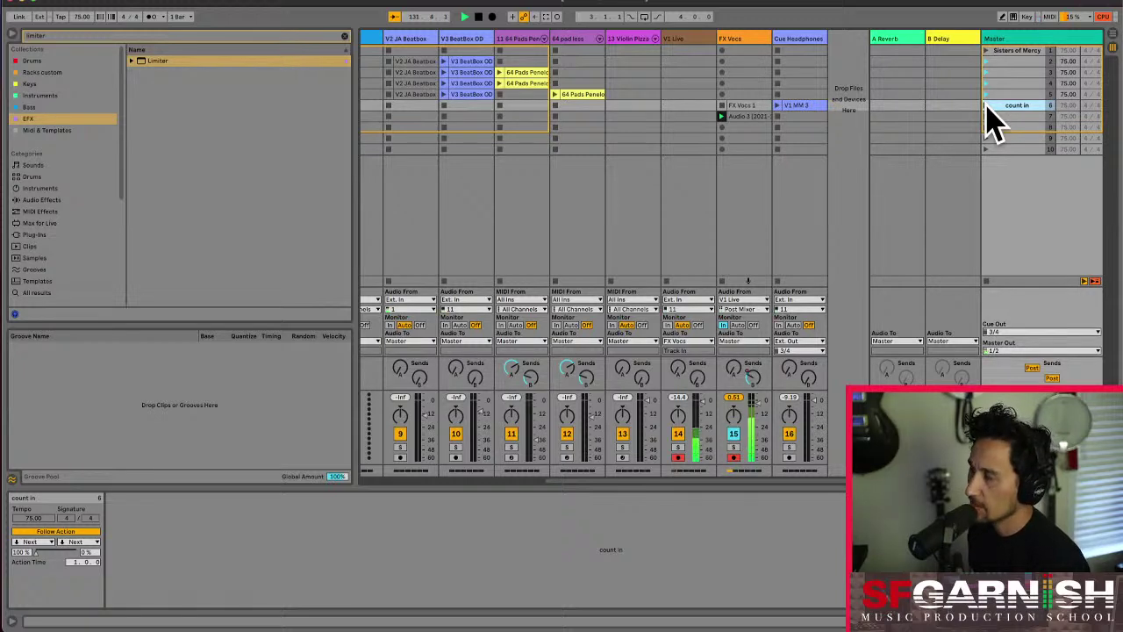
pyautogui.click(746, 116)
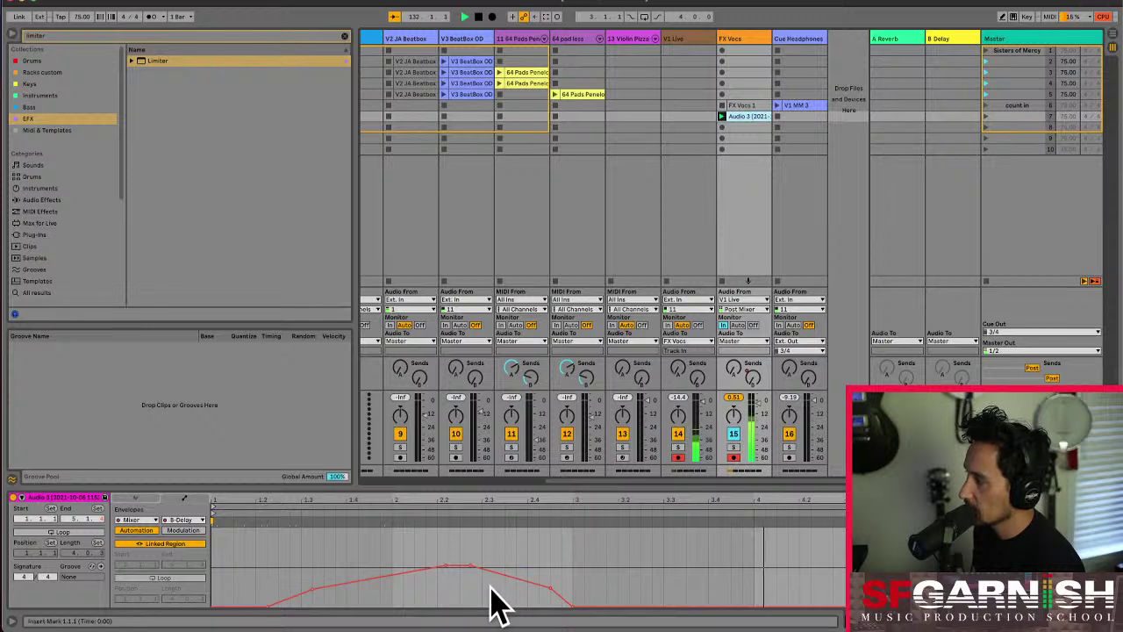
pyautogui.moveTo(482, 602); pyautogui.dragTo(645, 596)
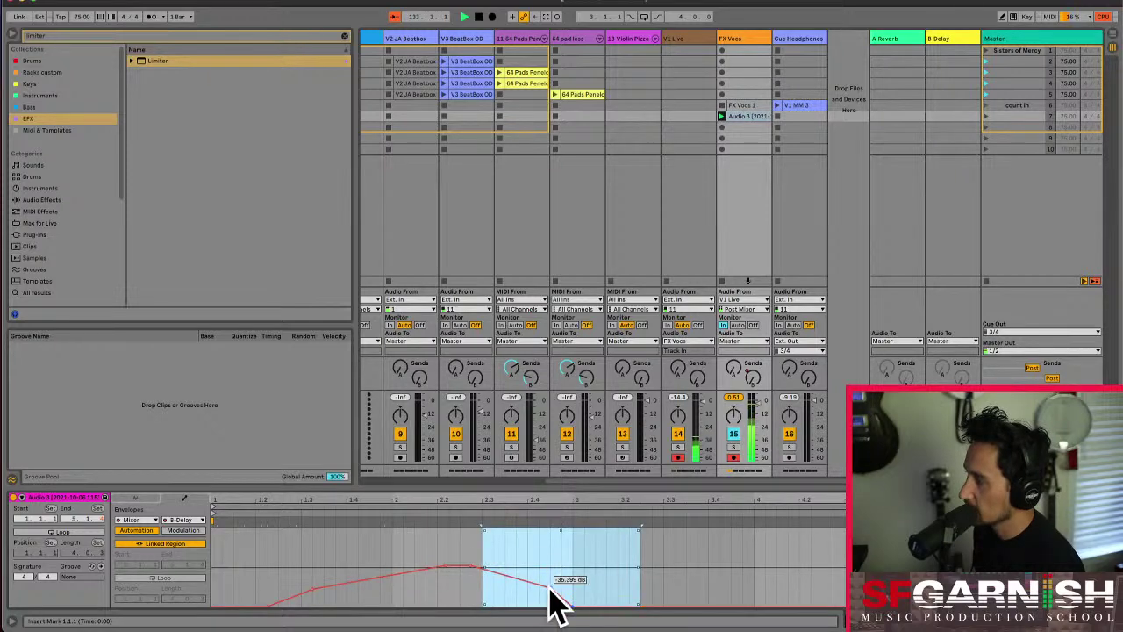
pyautogui.moveTo(551, 587); pyautogui.dragTo(504, 587)
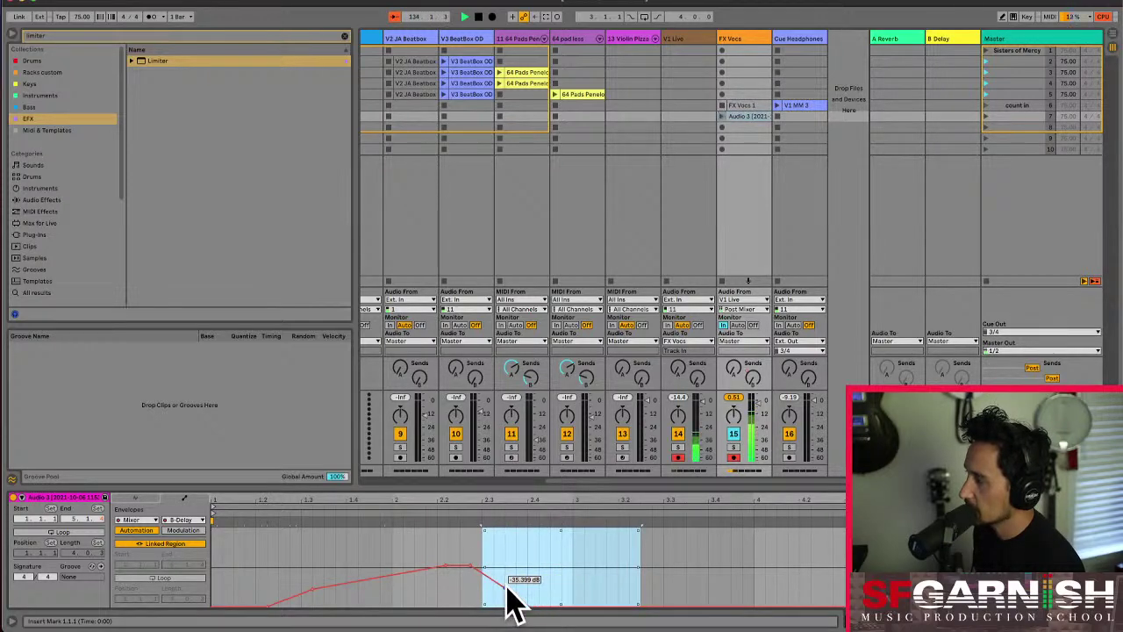
# - Switch the clip to its Fade Grey envelope and shift the peak and tail earlier, ending just after 2.4
pyautogui.click(149, 519)
pyautogui.scroll(3, 220, 213)
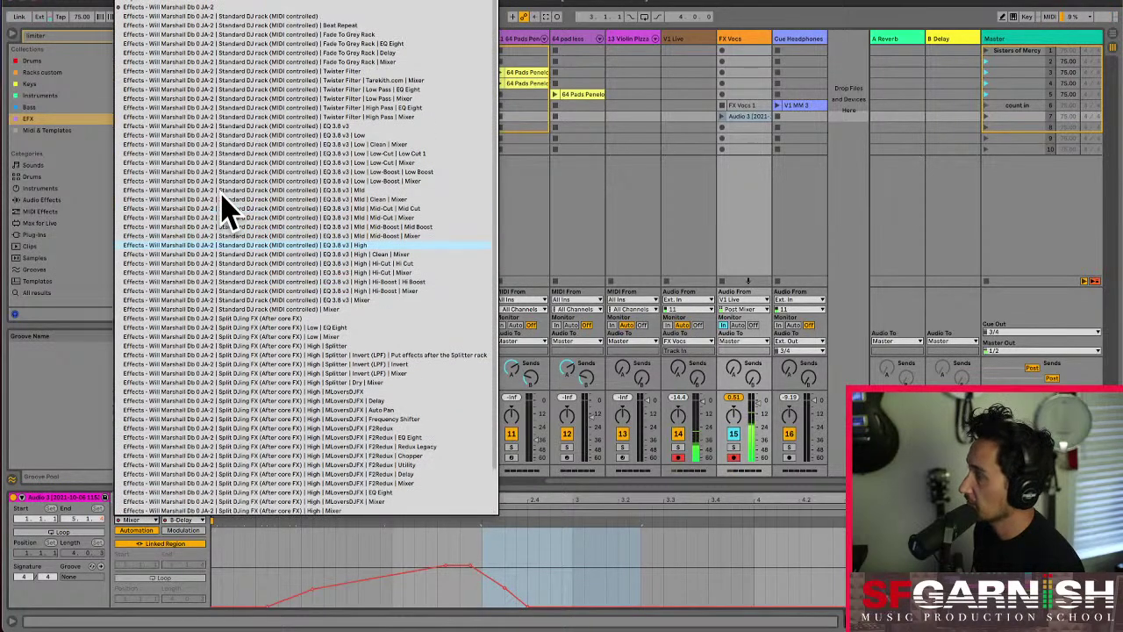
pyautogui.click(196, 9)
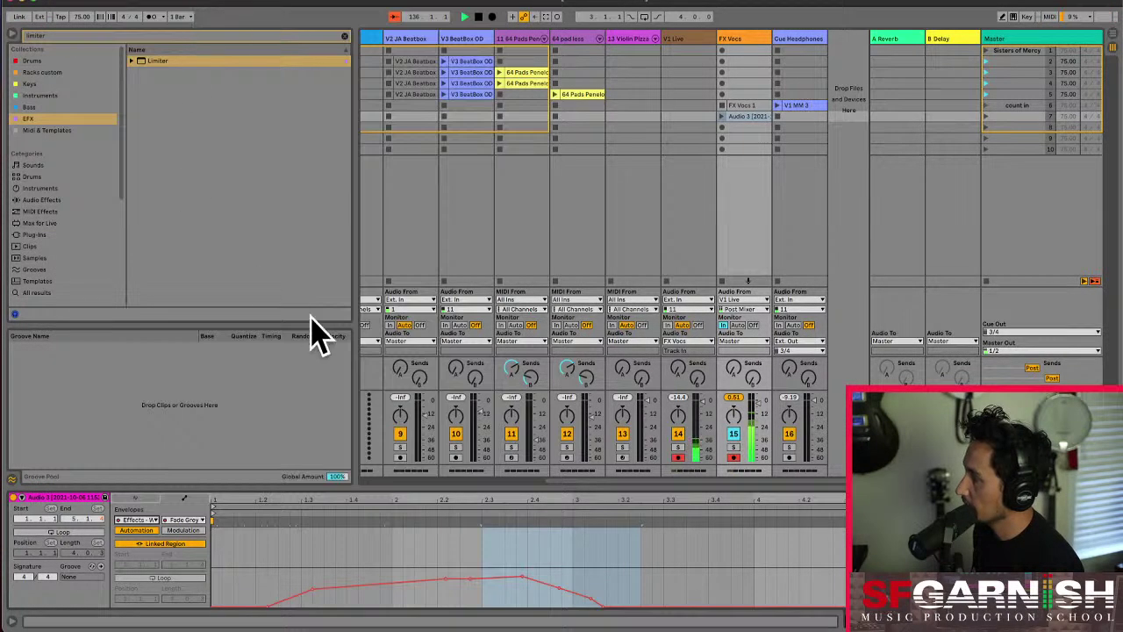
pyautogui.click(526, 602)
pyautogui.click(518, 602)
pyautogui.moveTo(489, 606); pyautogui.dragTo(663, 595)
pyautogui.moveTo(561, 606); pyautogui.dragTo(501, 602)
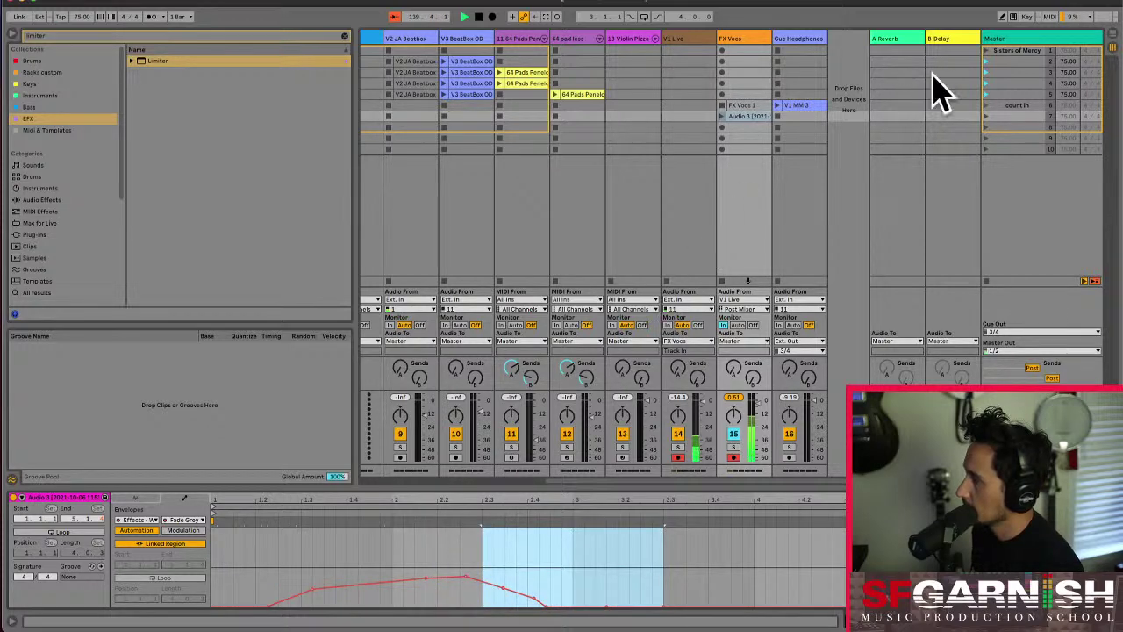
# - Launch the count in scene to audition the automation and reopen the FX Vocs clip in scene 7
pyautogui.click(987, 108)
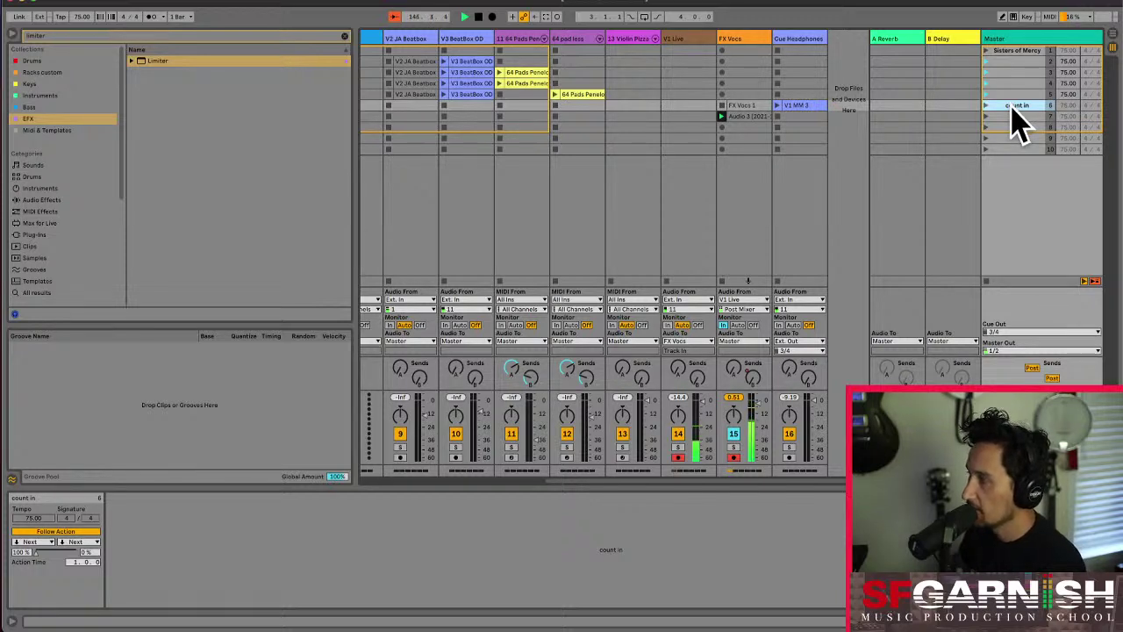
pyautogui.click(746, 117)
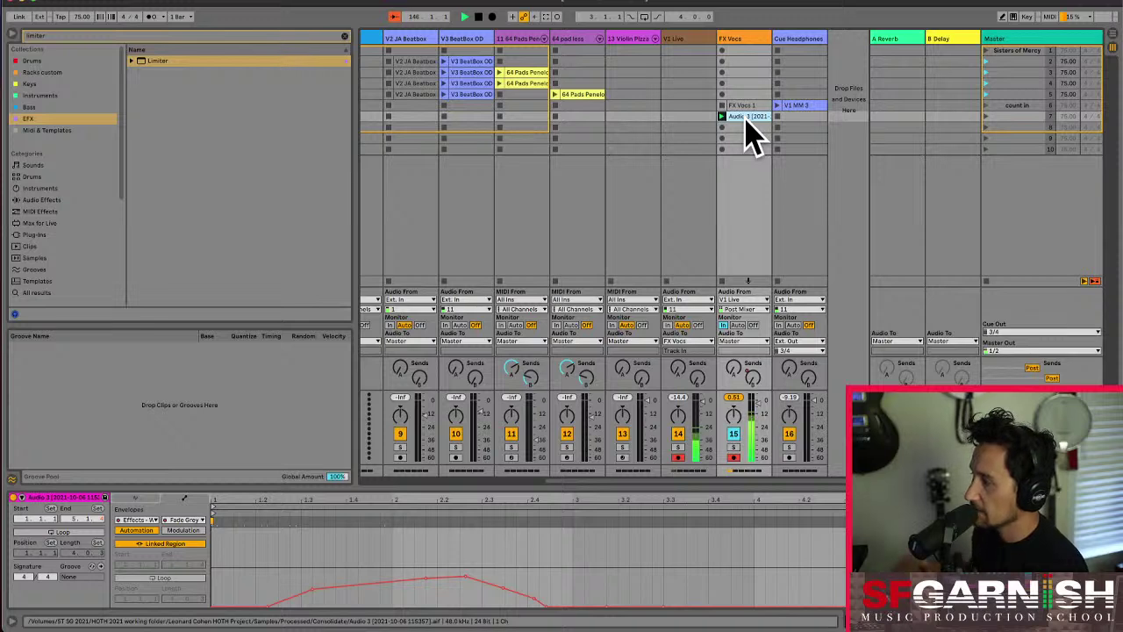